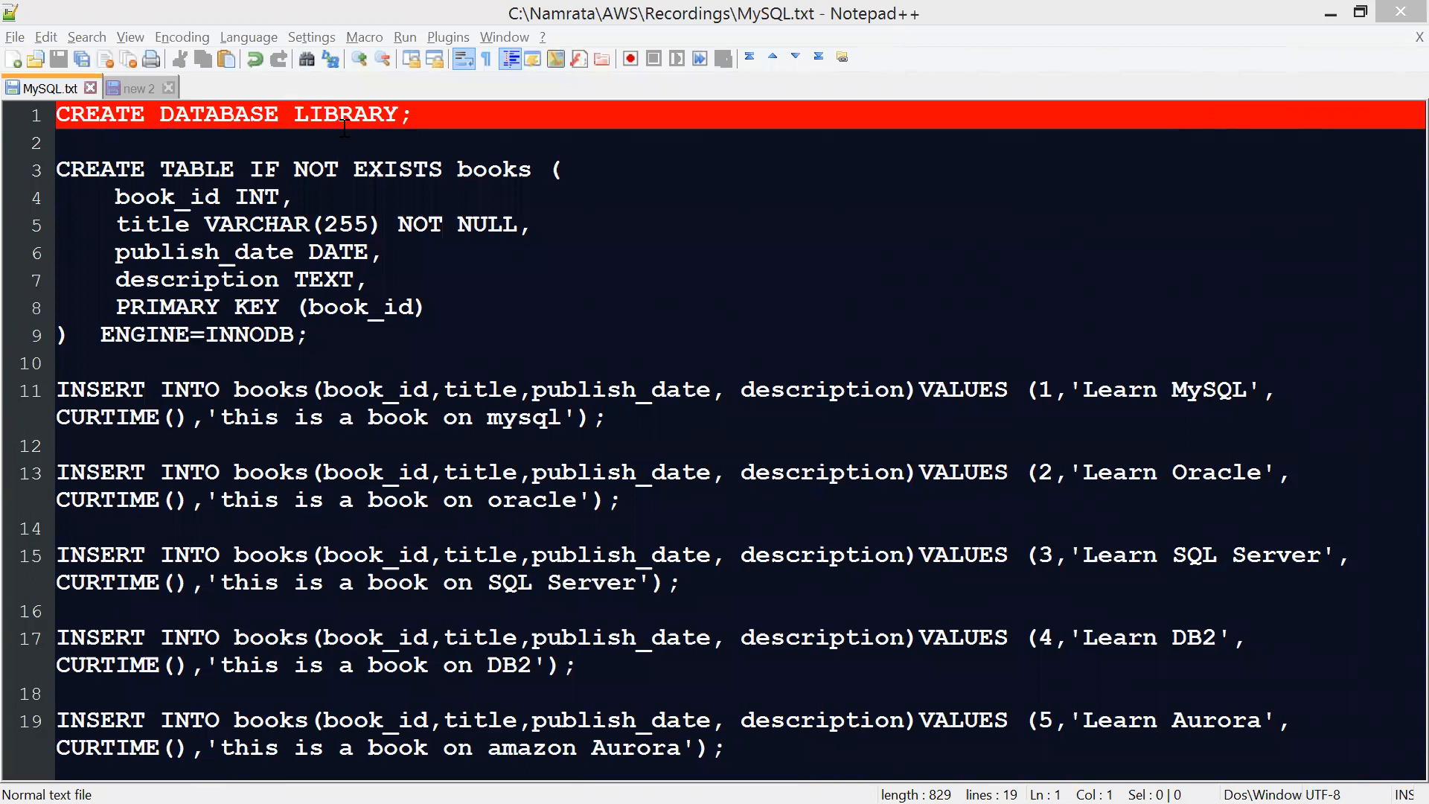
Review the books table definition in MySQL.txt and select all the INSERT statements below it
click(244, 166)
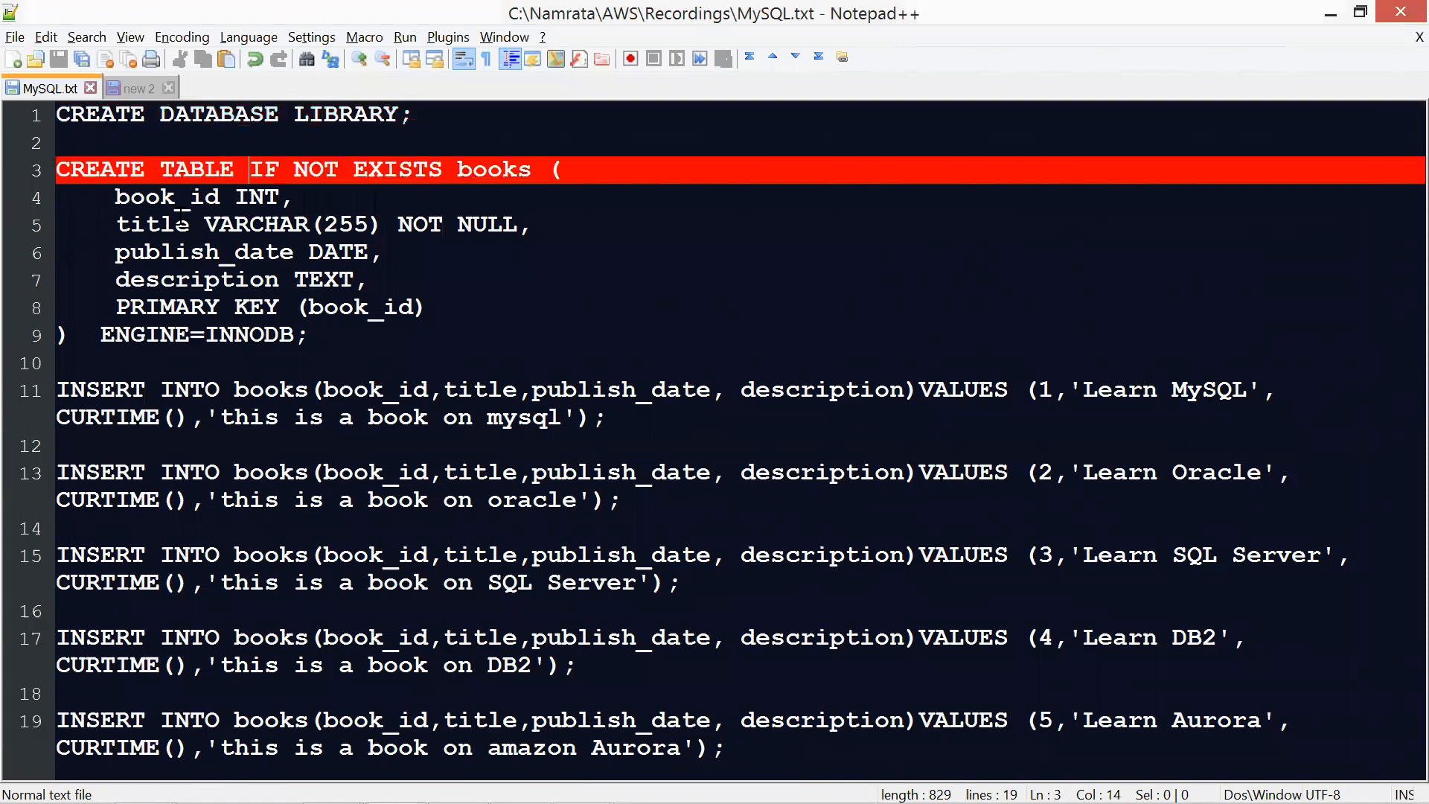
drag(103, 198, 430, 306)
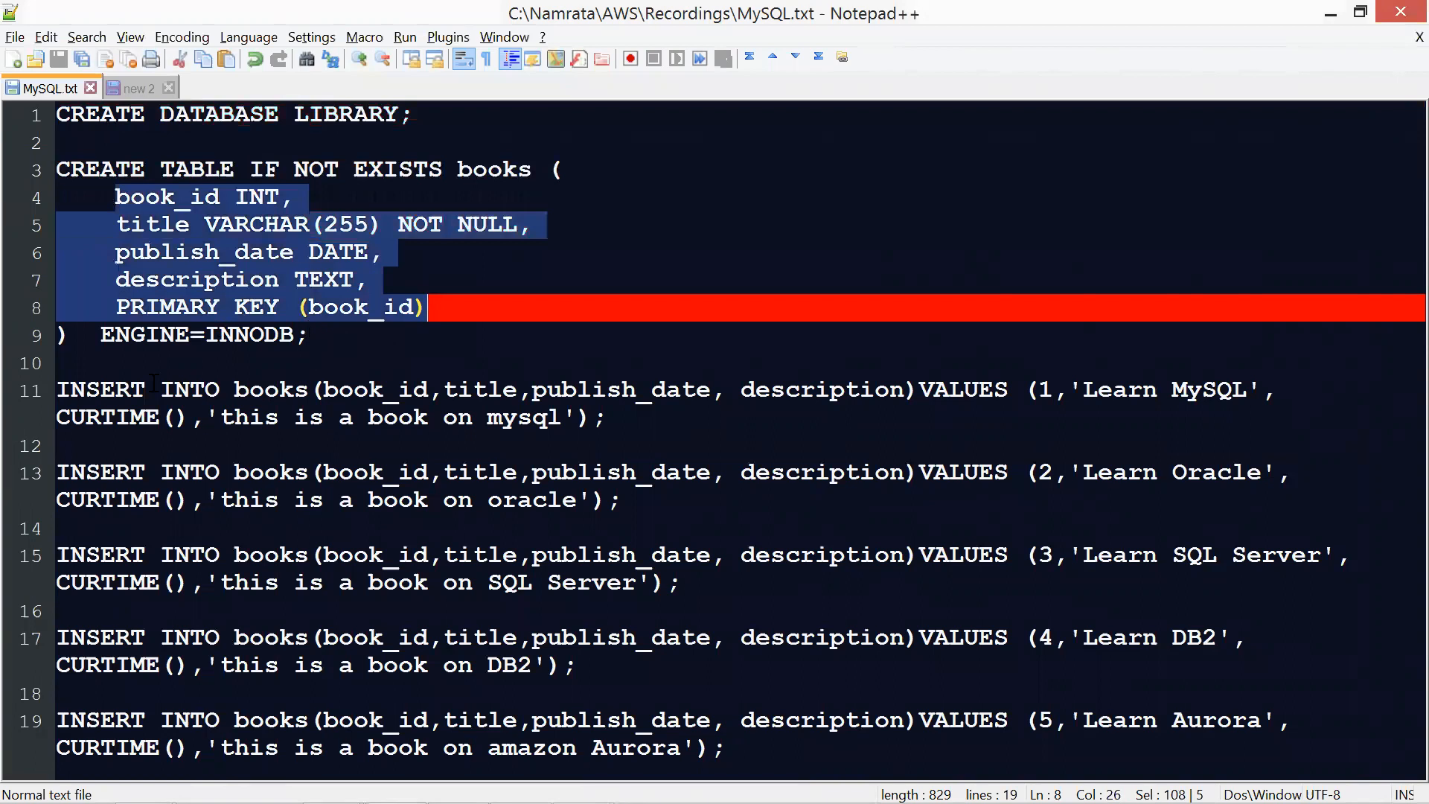
click(66, 382)
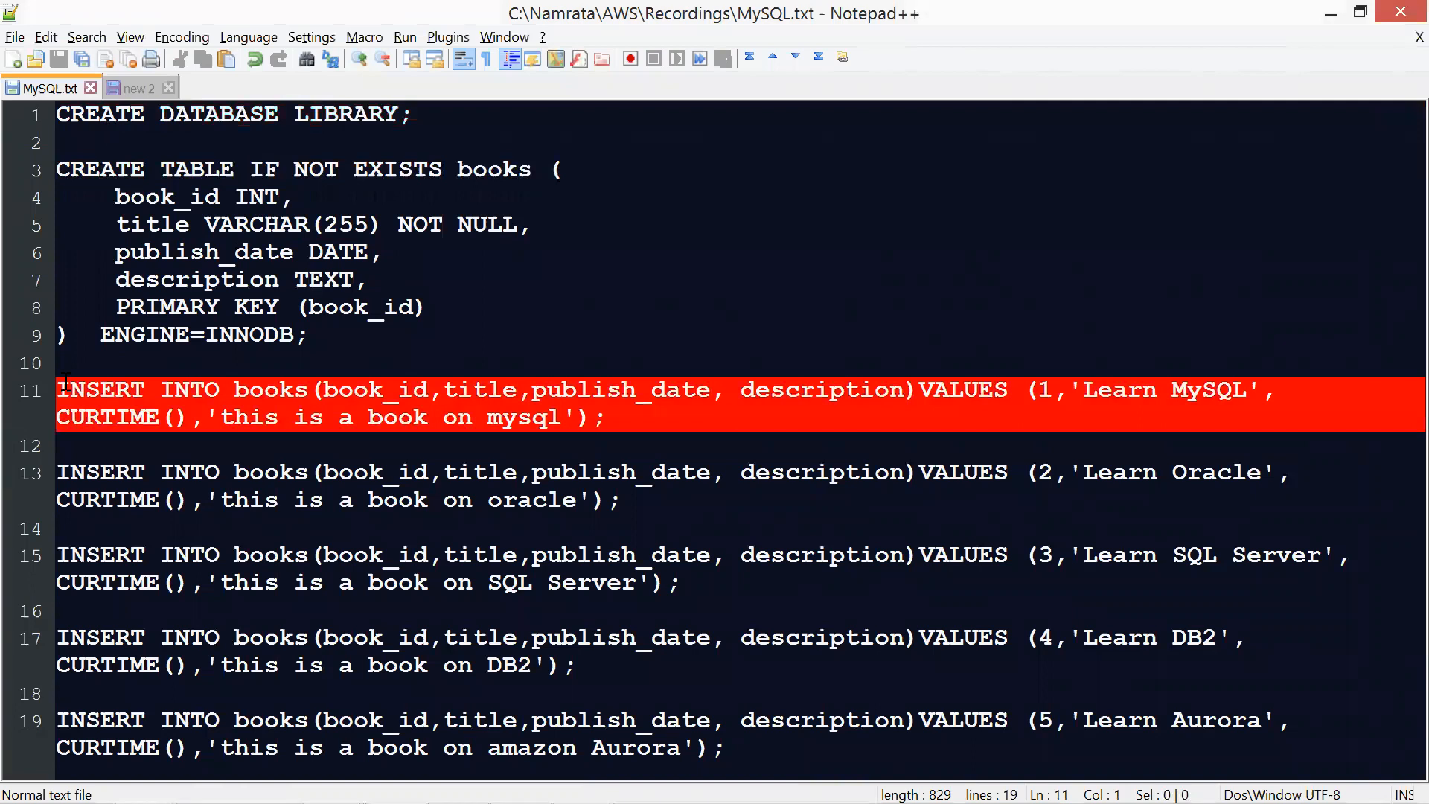
key(shift+Down)
key(shift+Down)
key(shift+Down)
key(shift+Down)
key(shift+Down)
key(shift+Down)
key(shift+Down)
key(shift+Down)
key(shift+Down)
key(shift+Down)
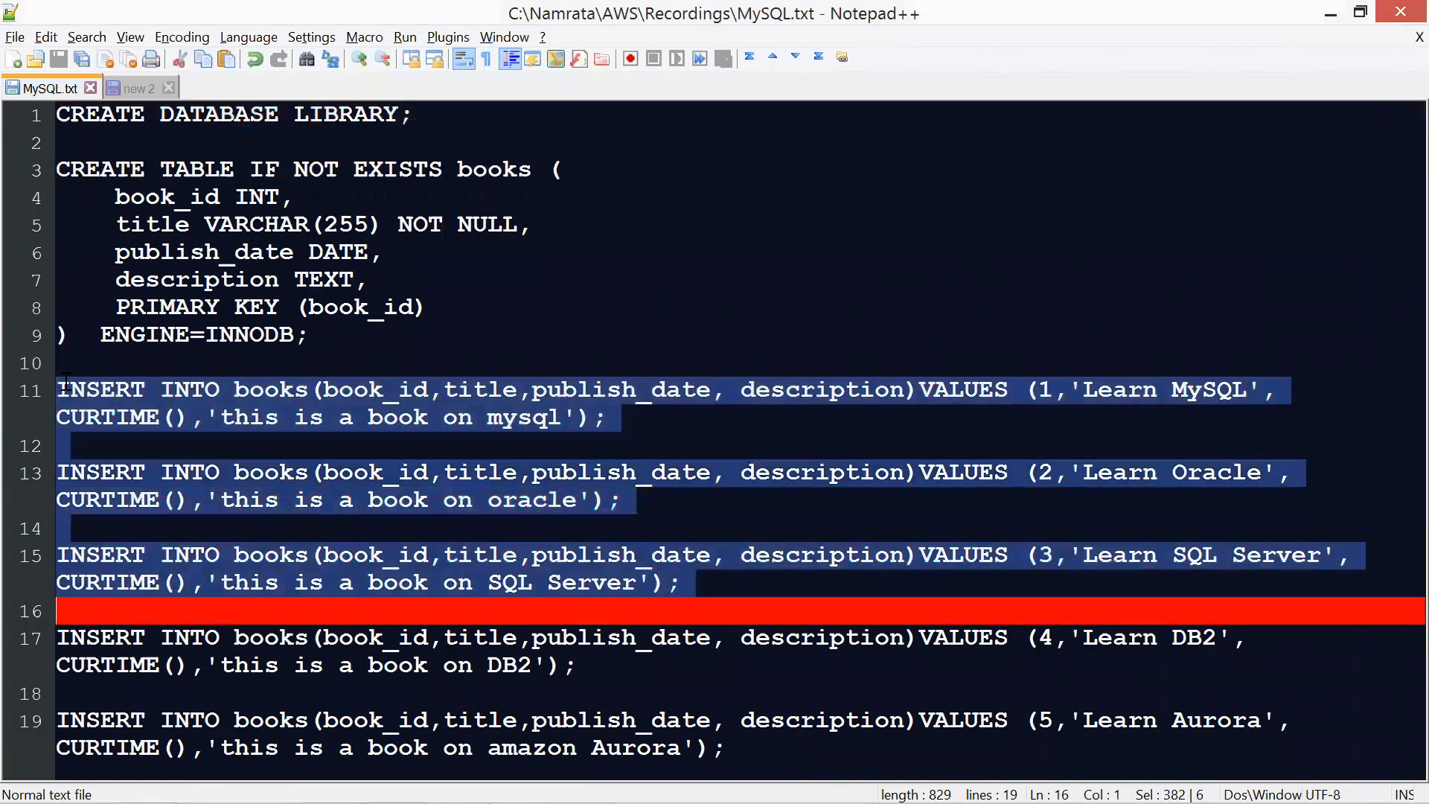
key(shift+Down)
key(shift+Down)
key(shift+Down)
key(shift+Down)
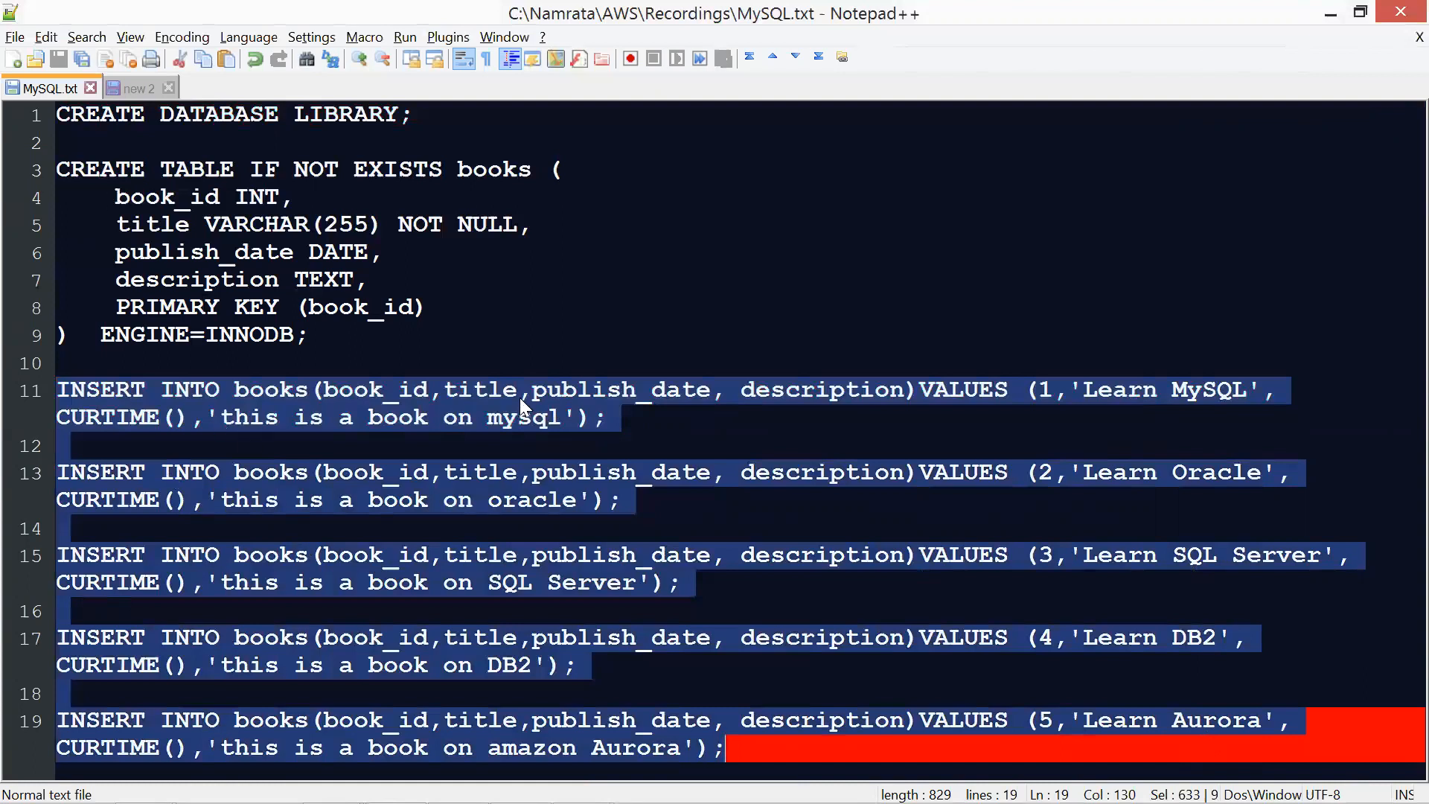
Switch to the PowerPoint slide show and advance to the slide on migrating data from MySQL to S3
key(alt+Tab)
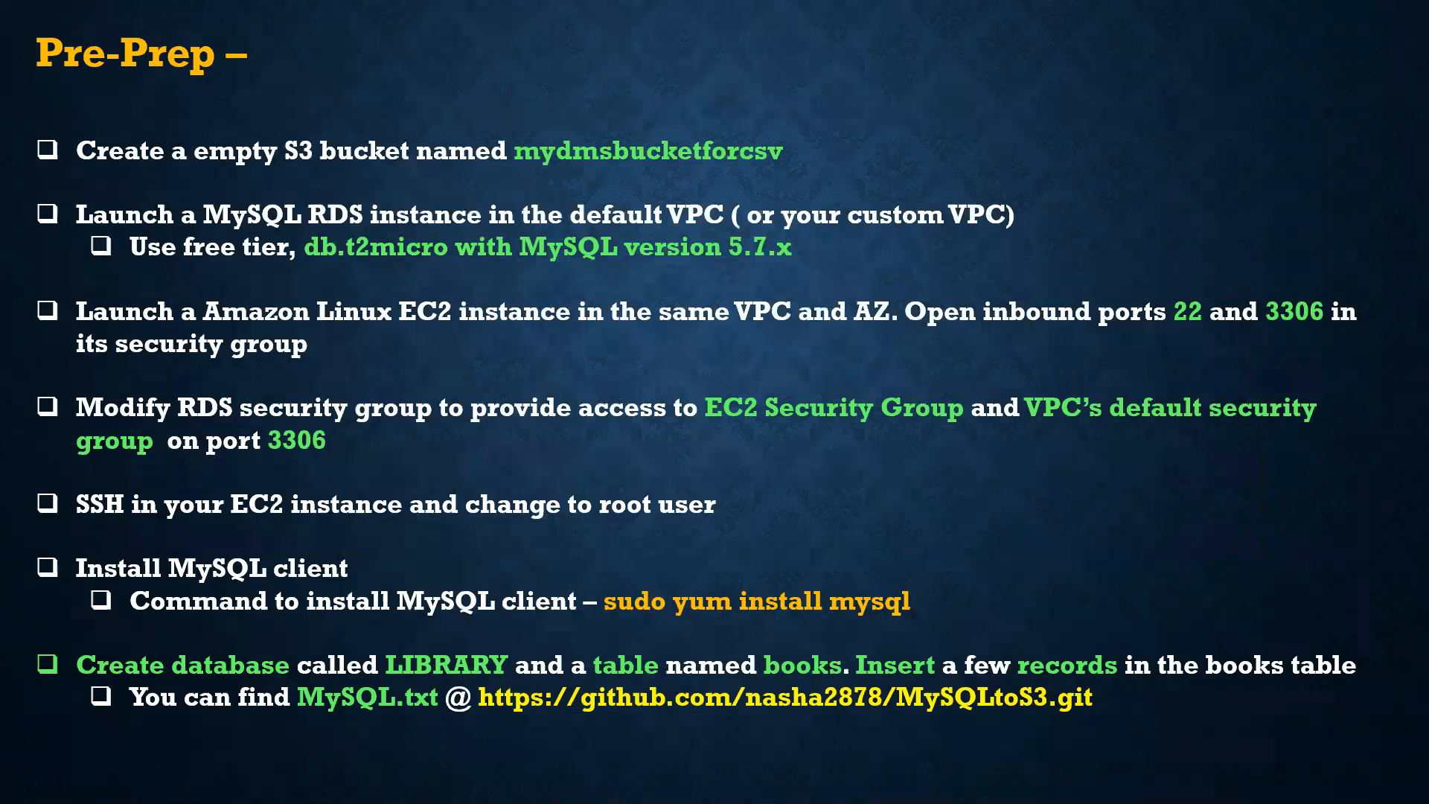
key(Right)
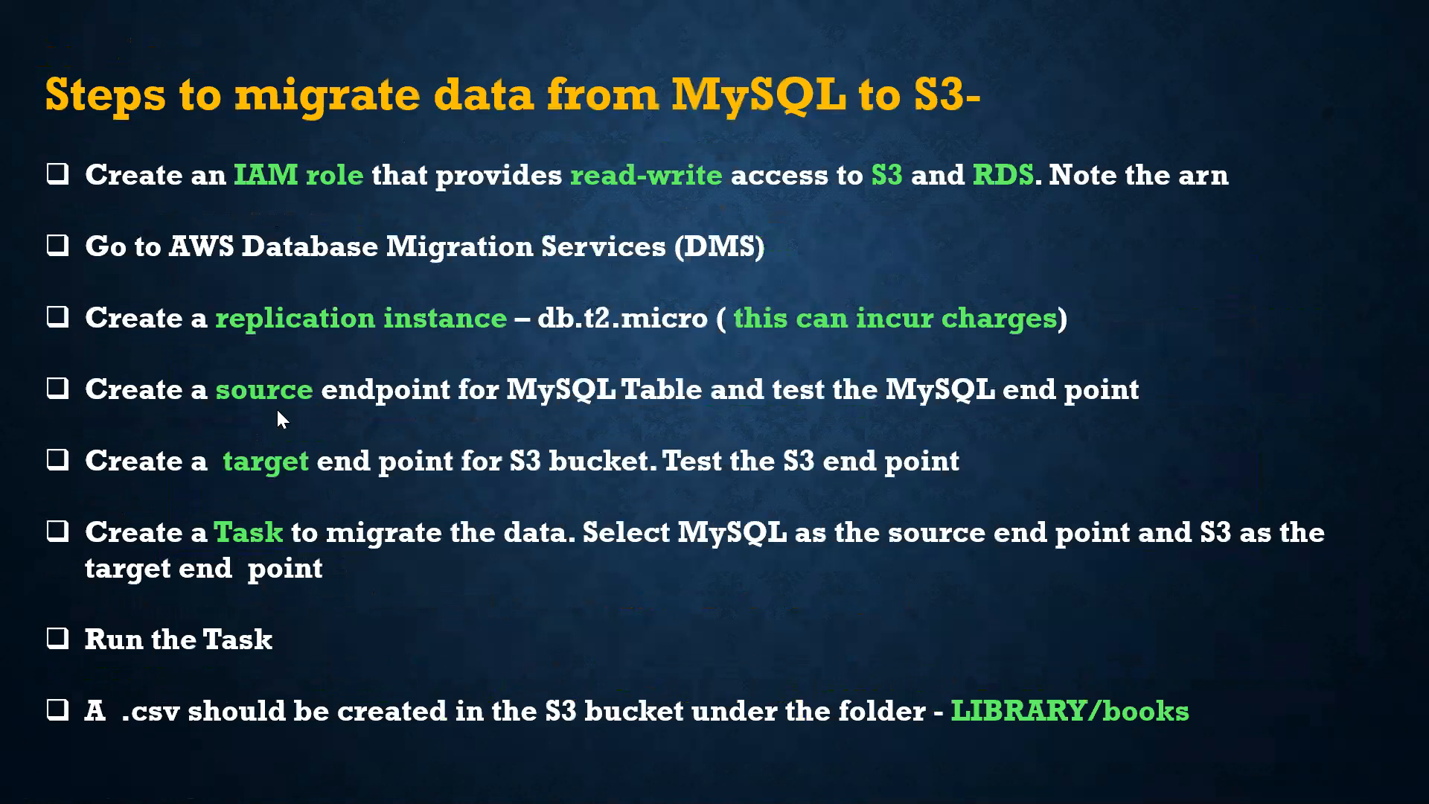
Switch to the AWS console in Chrome, check the contents of the S3 bucket mydmsbucketforcsv and return to the bucket list
key(alt+Tab)
key(alt+Tab)
key(alt+Tab)
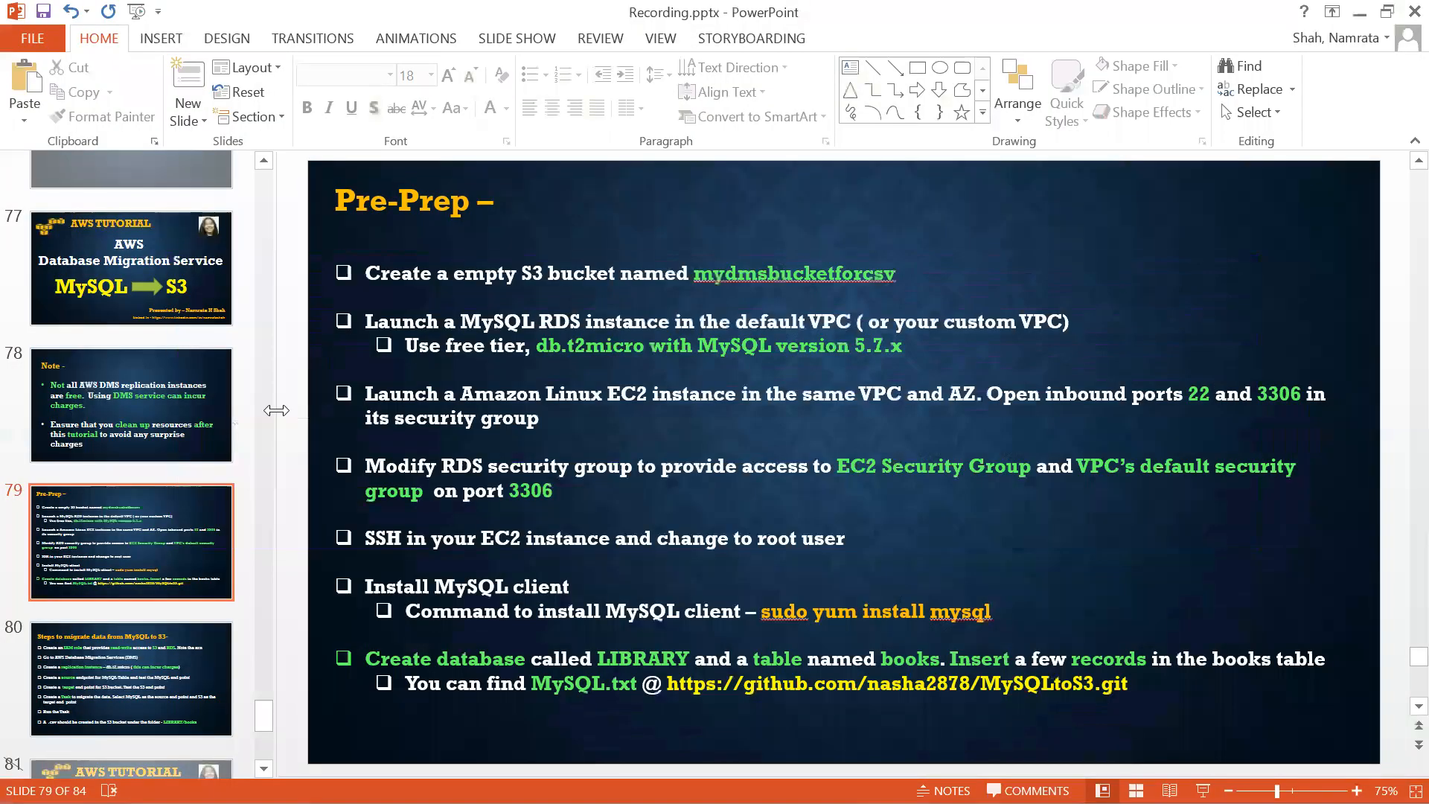
key(alt+Tab)
key(alt+Tab)
key(alt+Tab)
key(alt+Tab)
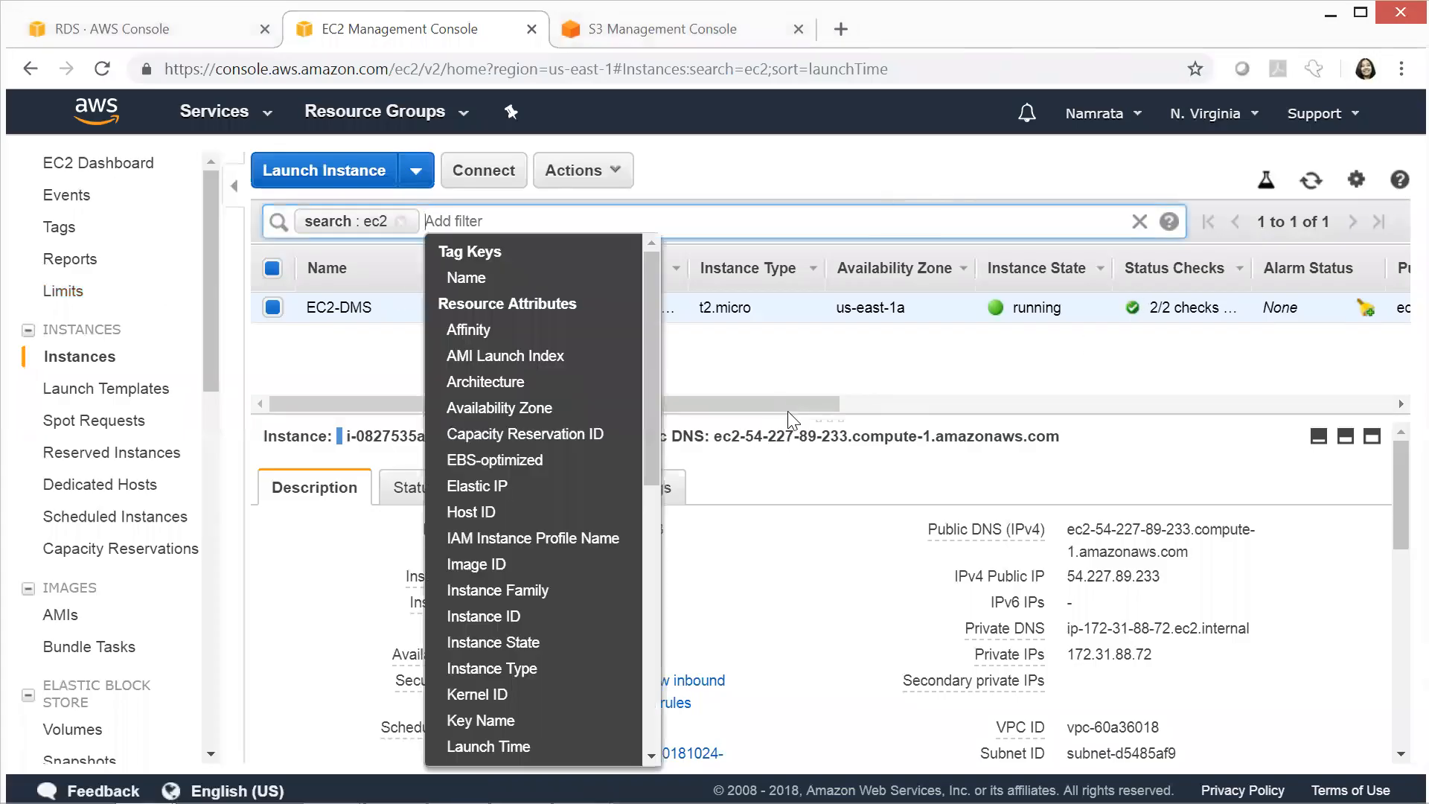
click(825, 378)
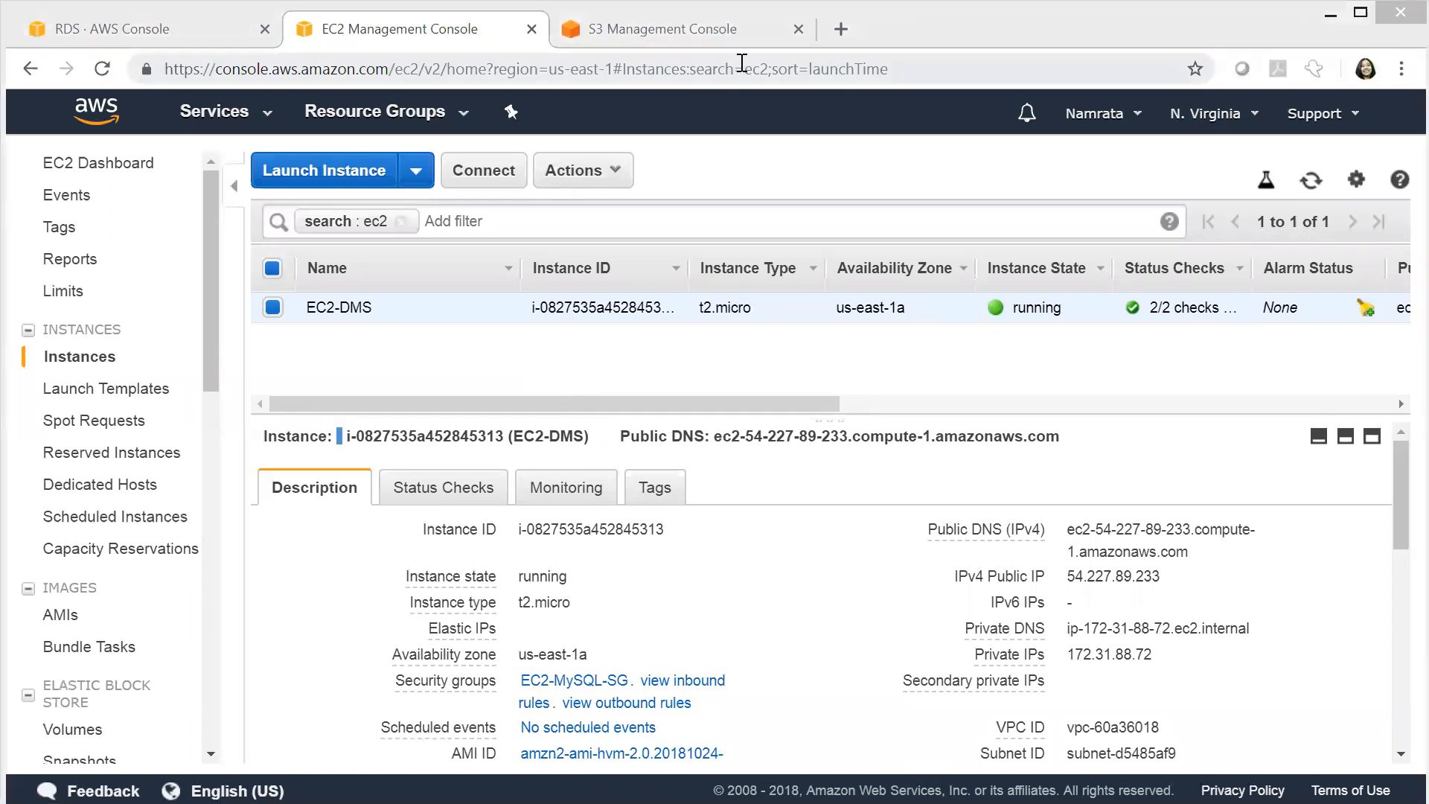
click(736, 37)
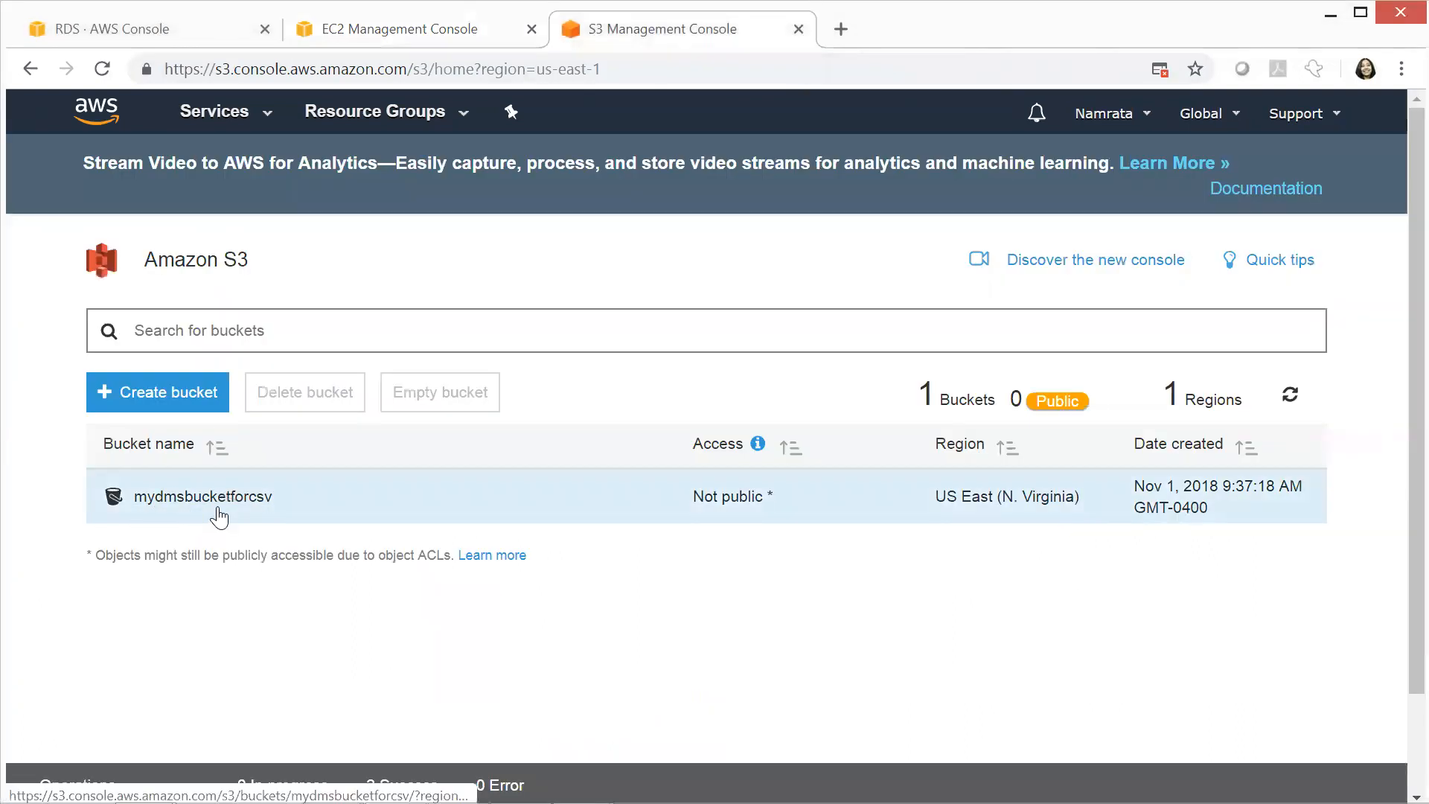
click(219, 506)
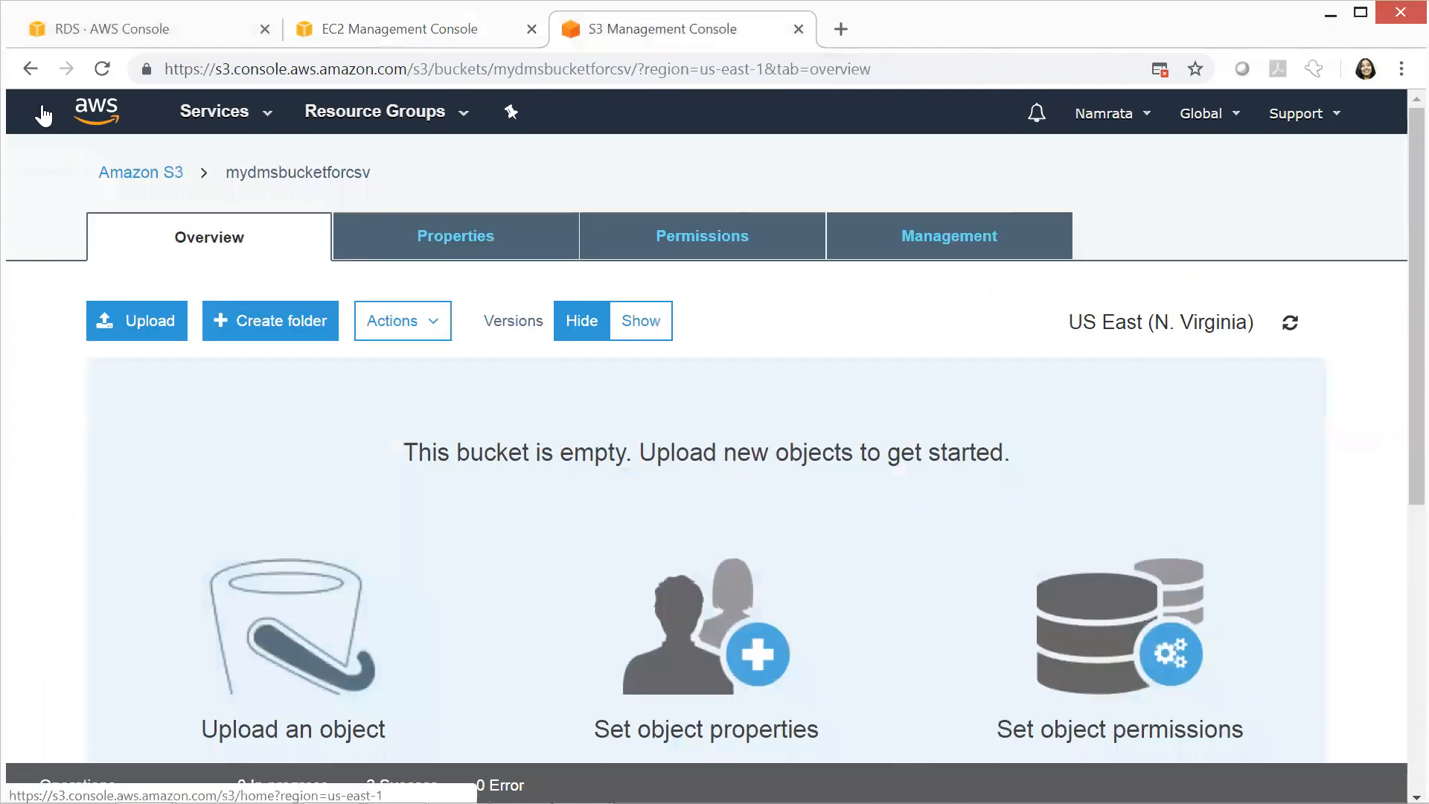
click(30, 80)
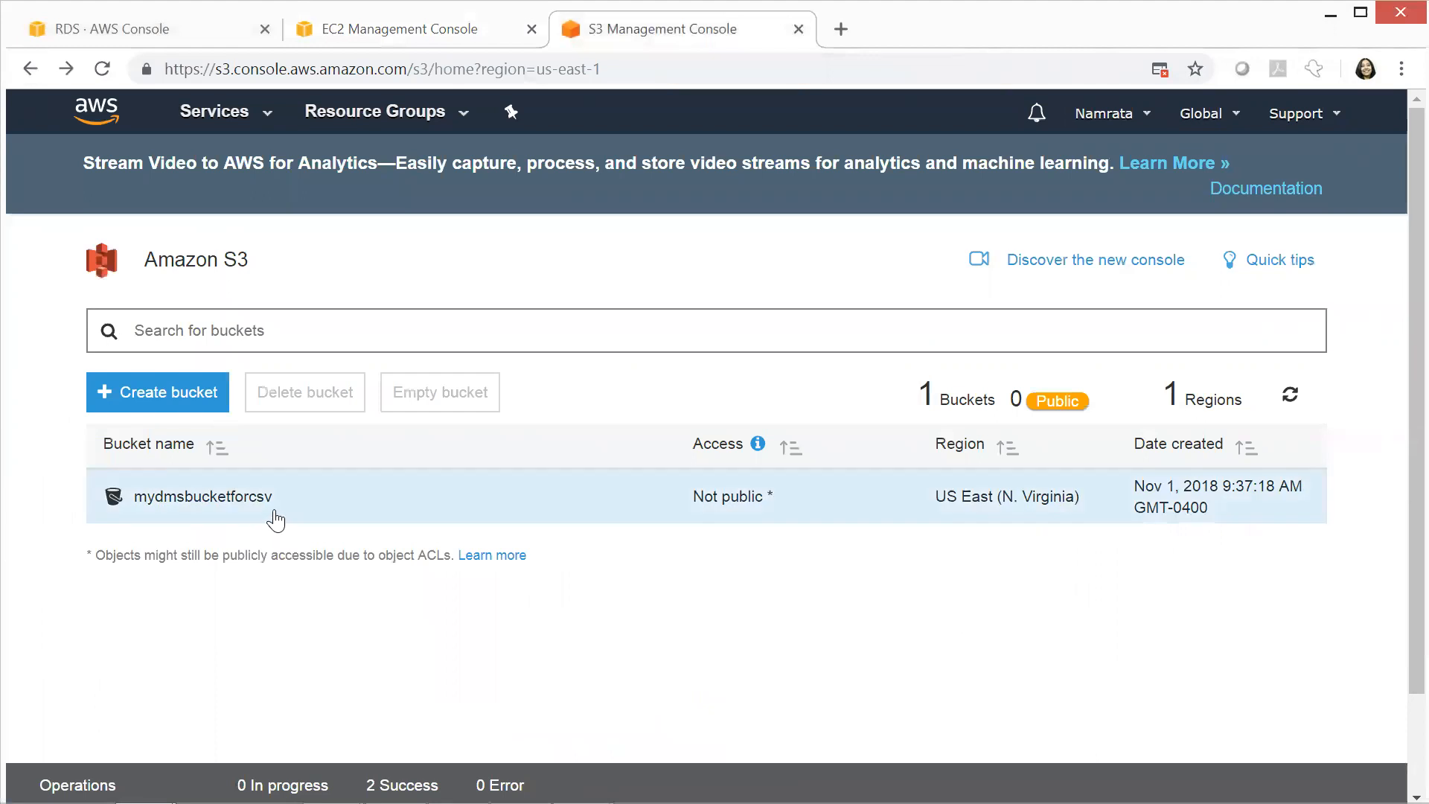
Open the details of the mydms2018 database instance in the RDS console and look through its CloudWatch graphs
click(163, 35)
drag(580, 414, 461, 409)
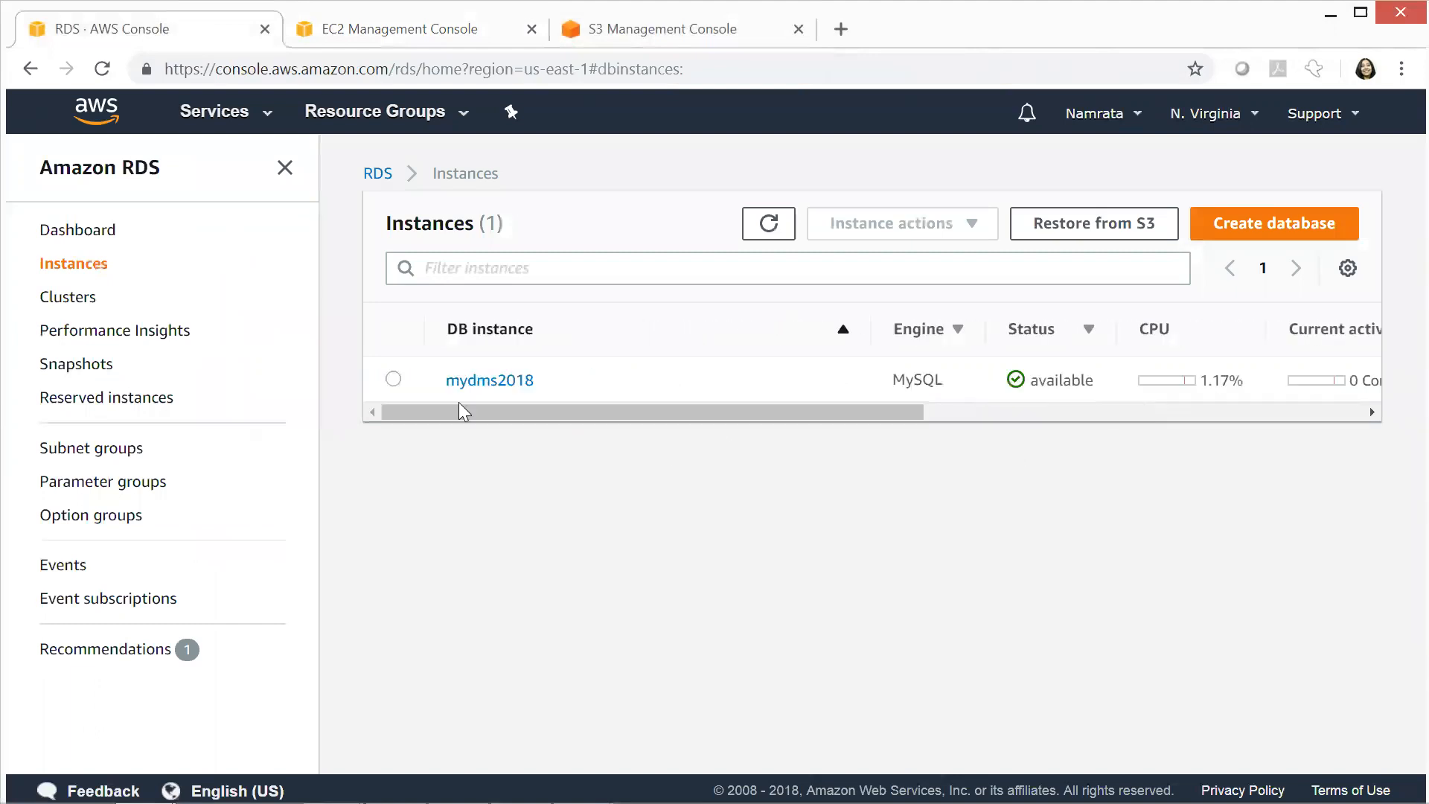
click(393, 380)
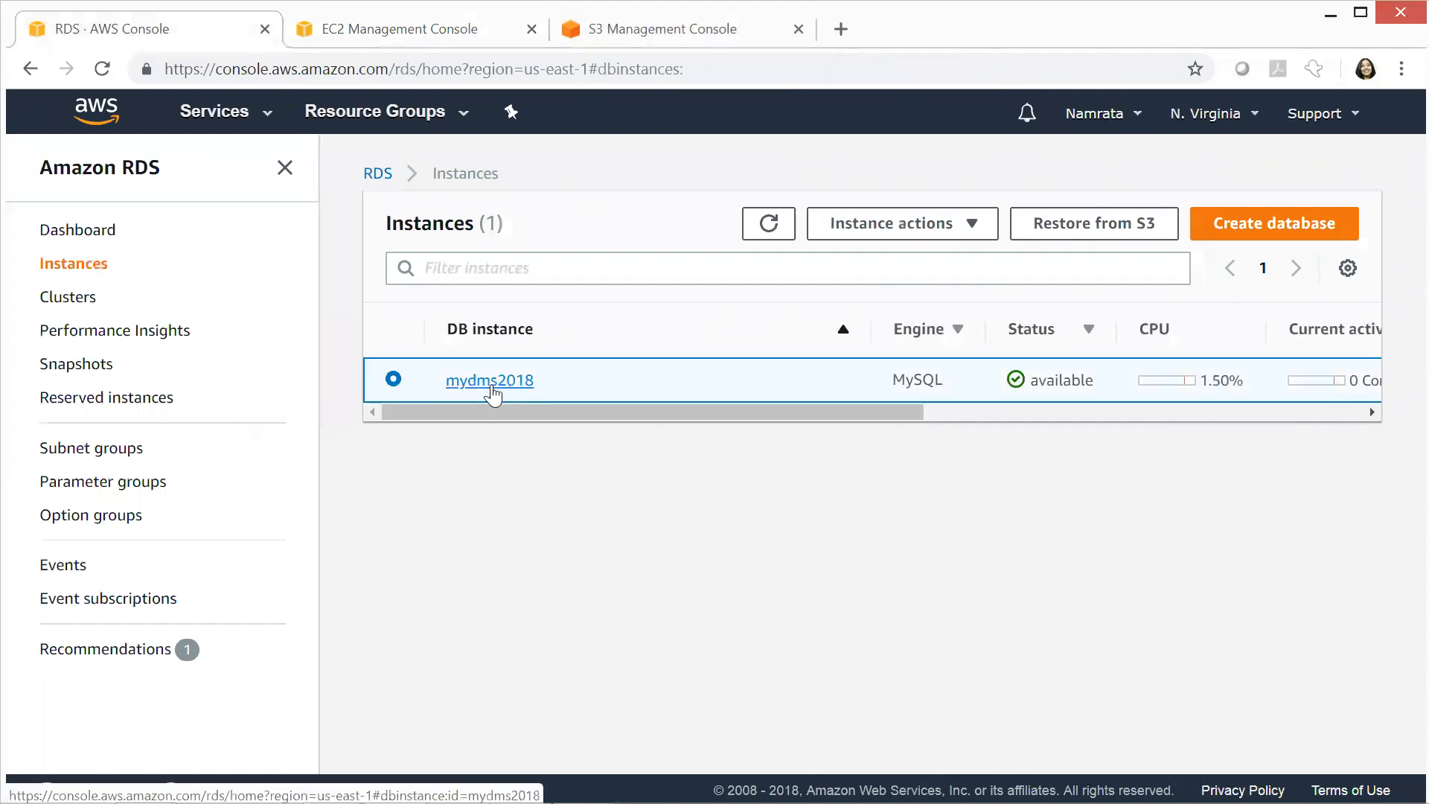
click(519, 383)
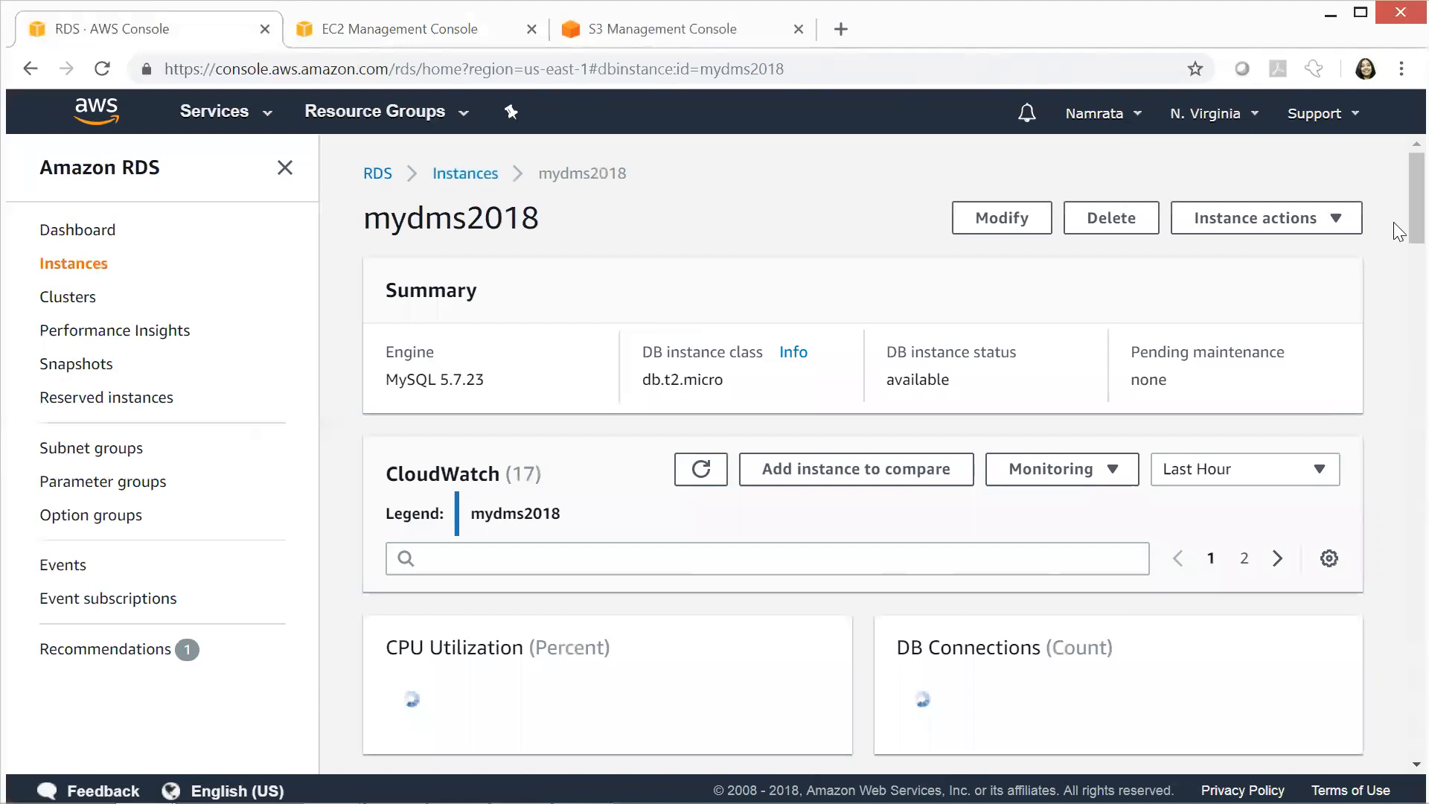
scroll(1399, 242, down, 7)
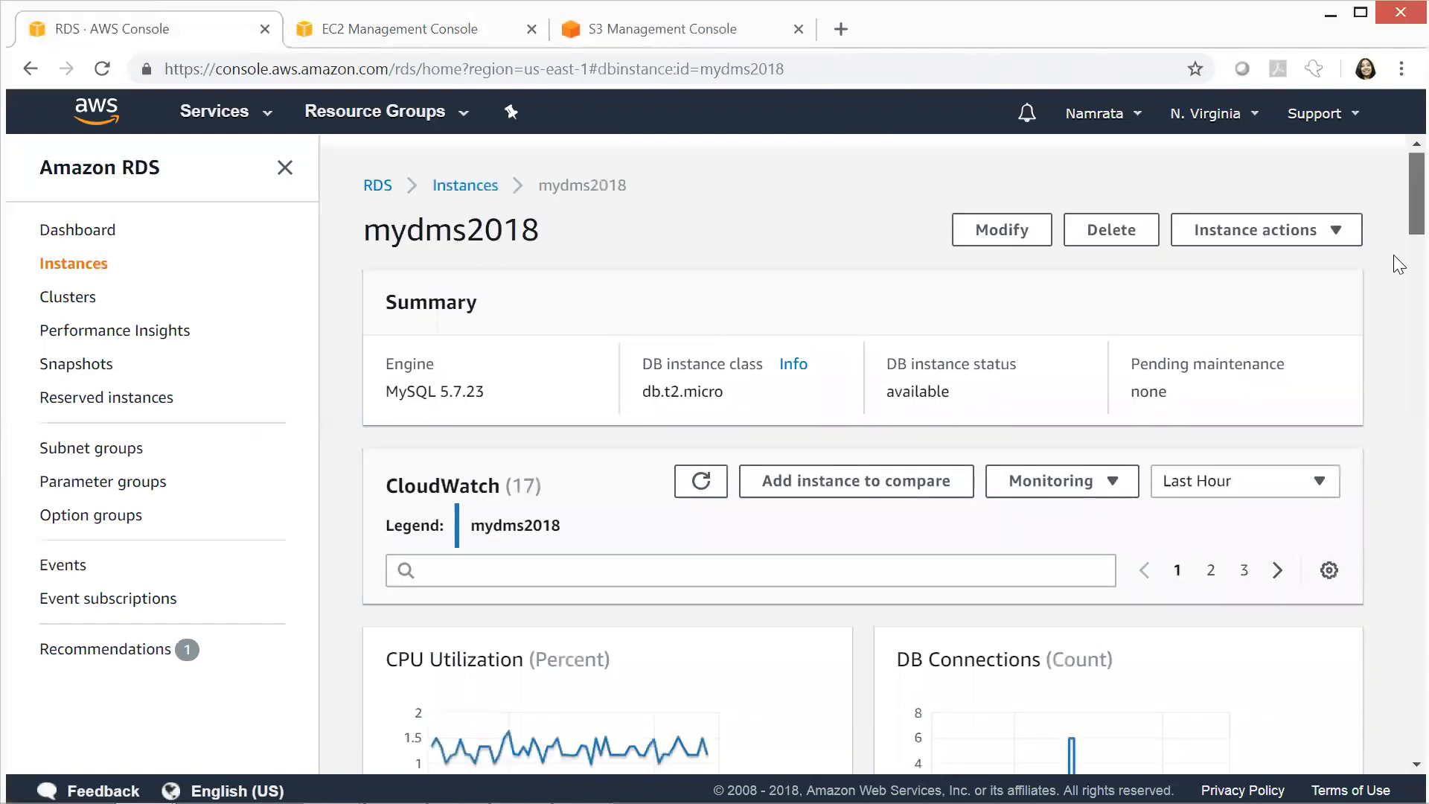
scroll(1399, 216, down, 7)
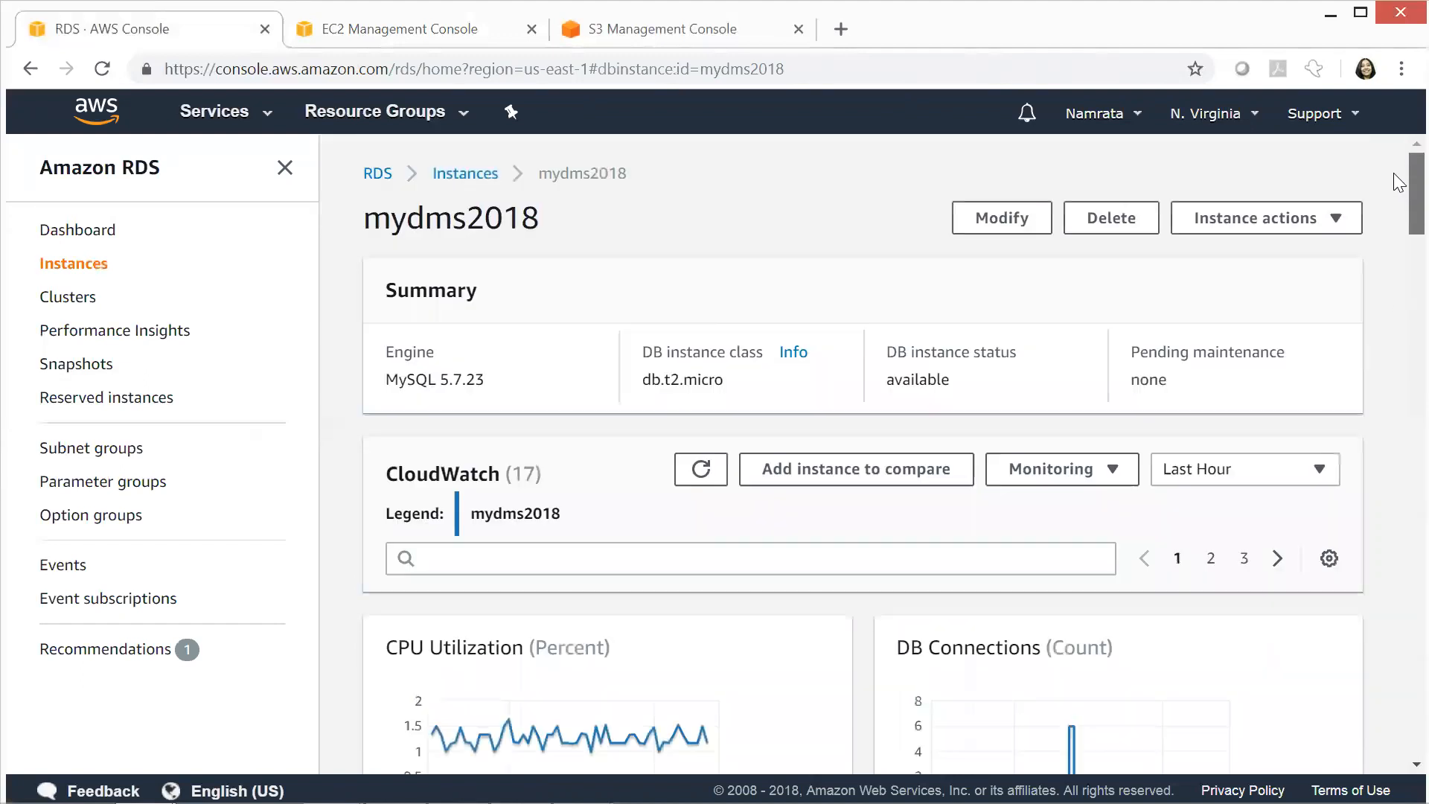
Examine the engine version, instance class and status in the mydms2018 summary
double_click(468, 379)
drag(421, 385, 383, 387)
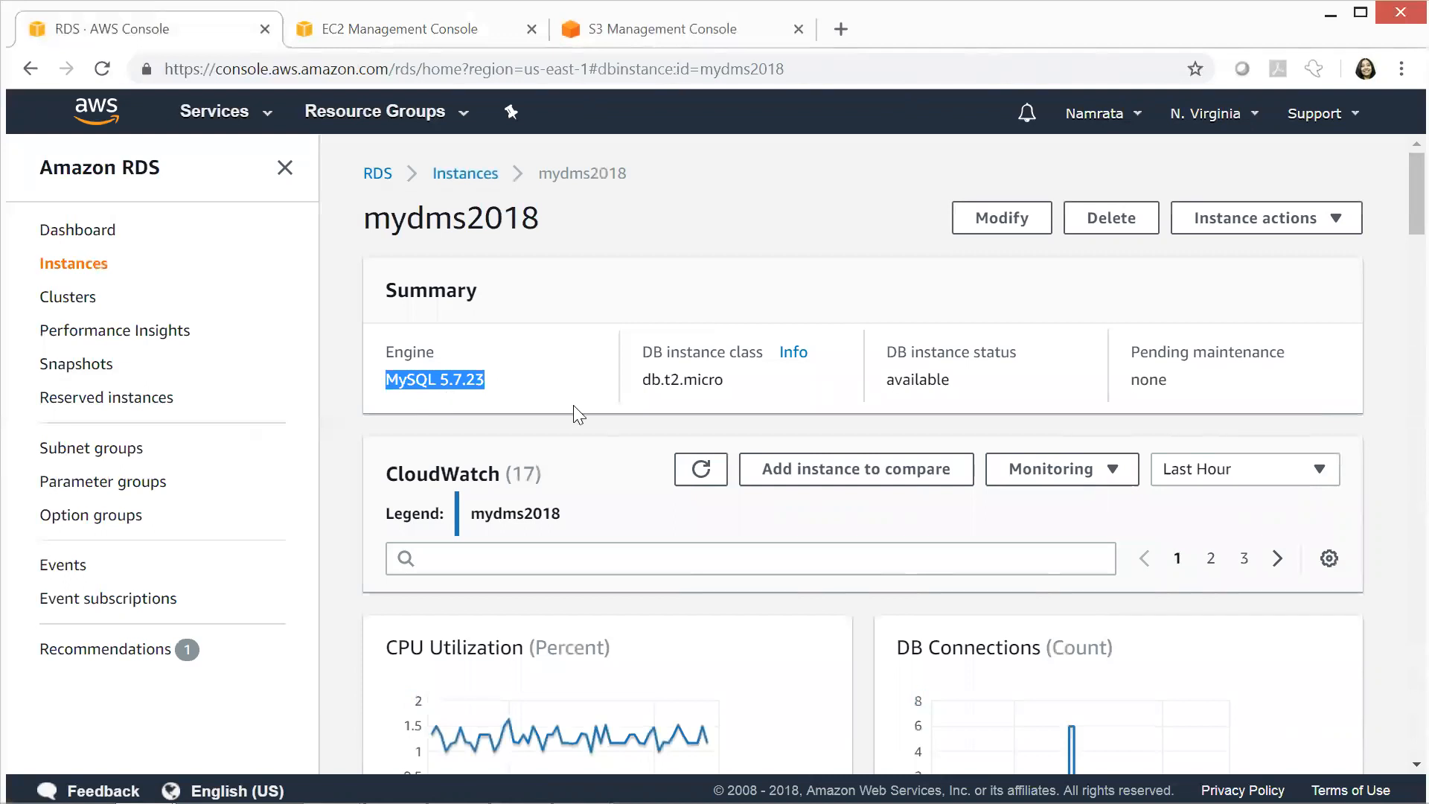
triple_click(726, 380)
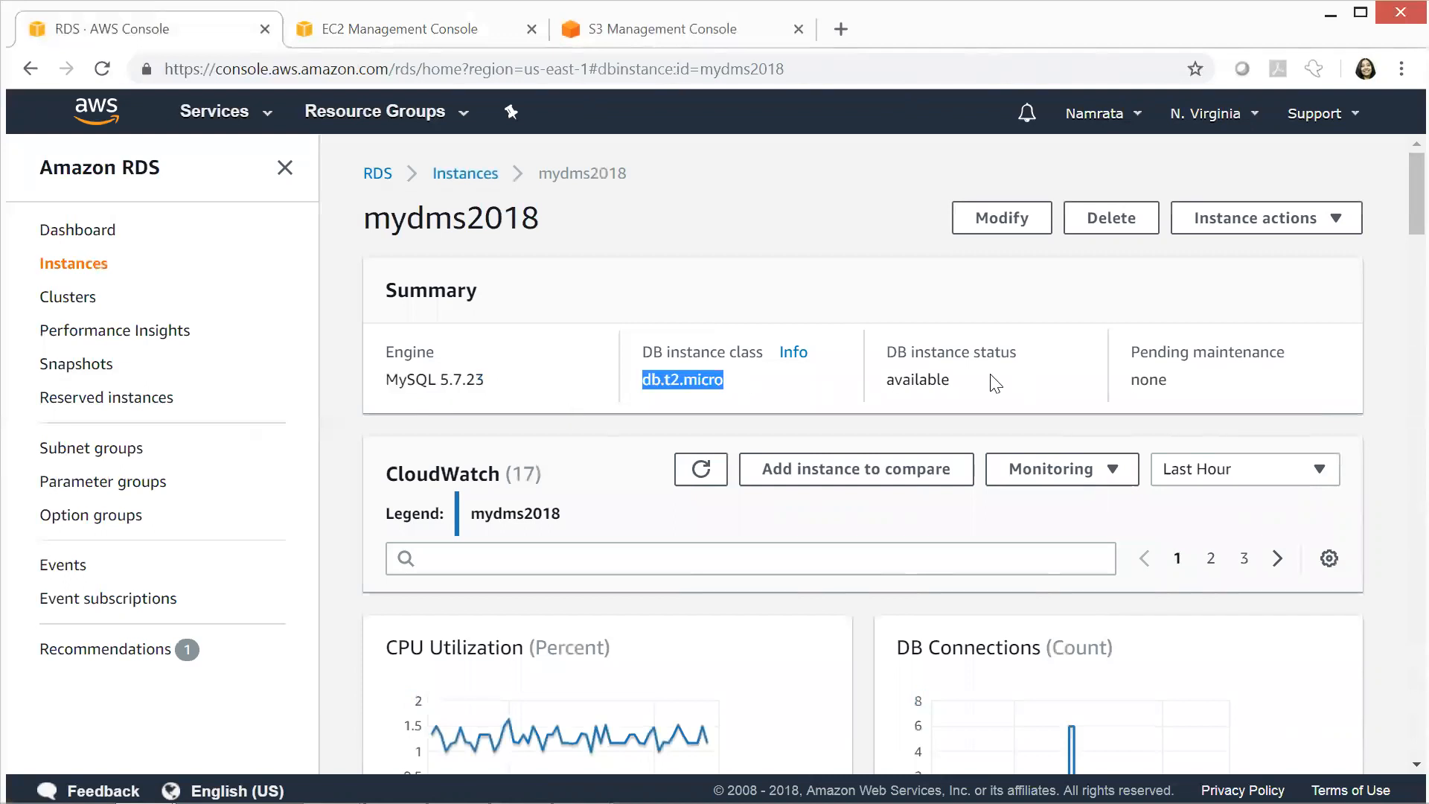
double_click(935, 381)
Examine the endpoint and port in the instance's Connect section
drag(1398, 177, 1399, 349)
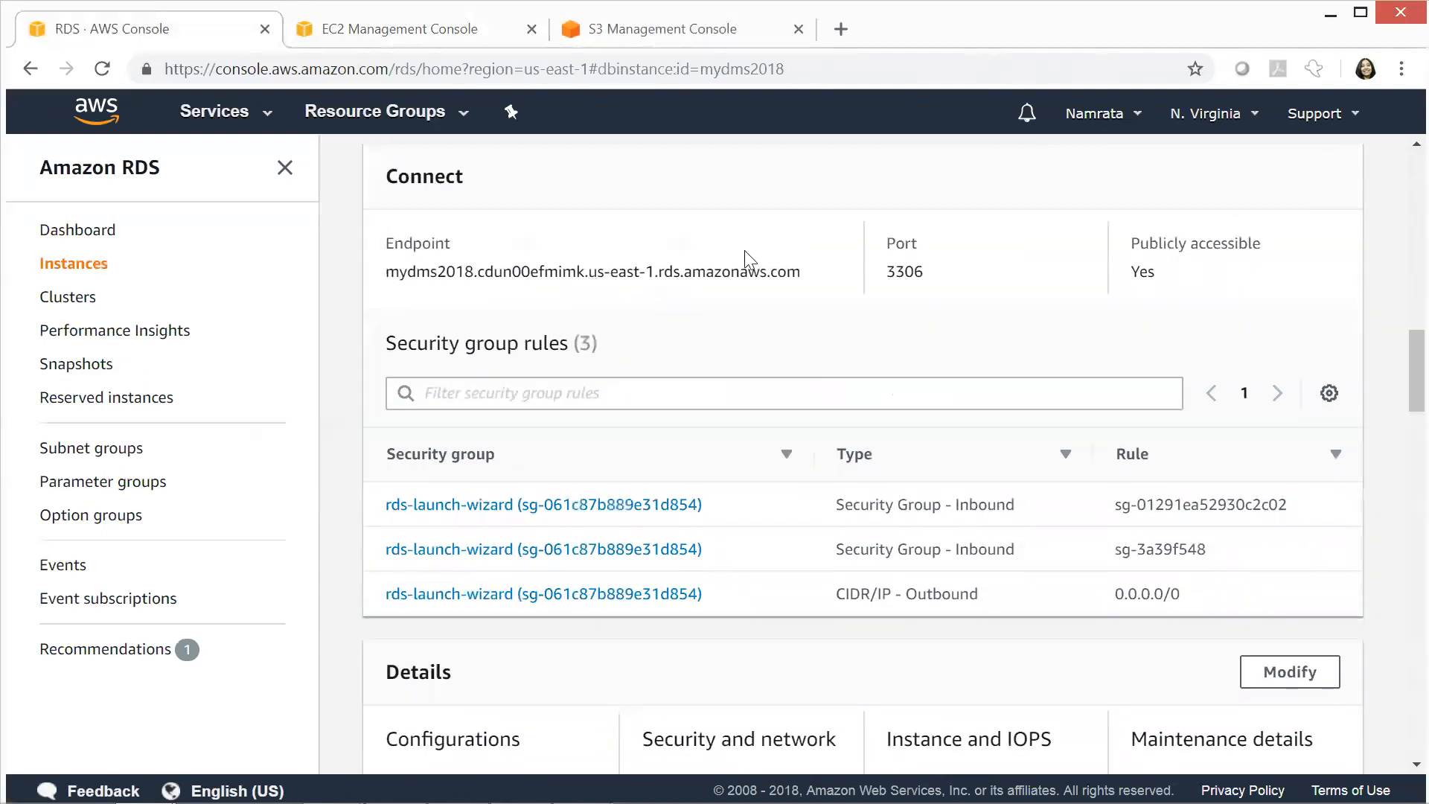
triple_click(795, 272)
double_click(905, 273)
scroll(1399, 363, down, 1)
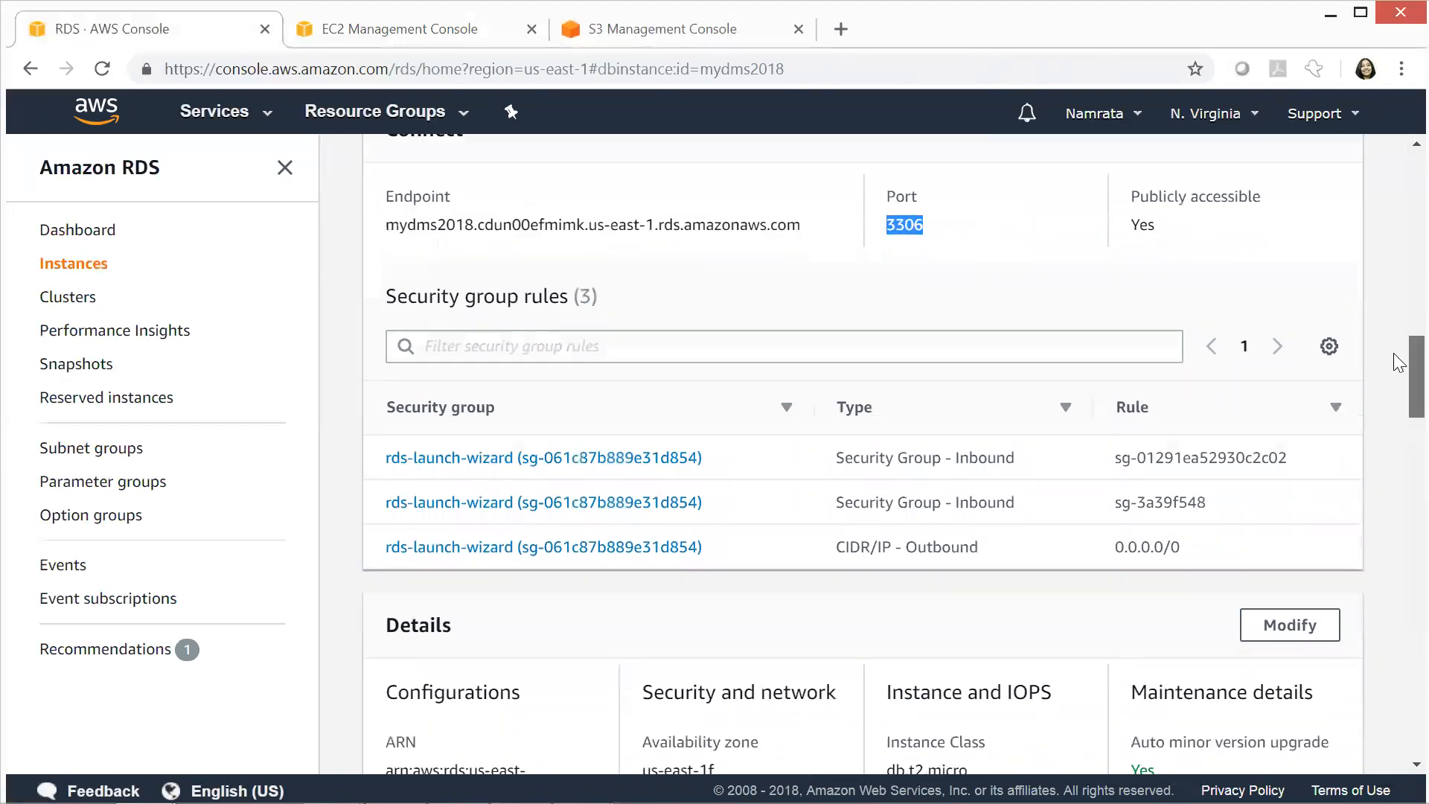
Check the instance's security group rules and open the inbound rules of the rds-launch-wizard security group
drag(1121, 521, 1253, 508)
triple_click(1133, 480)
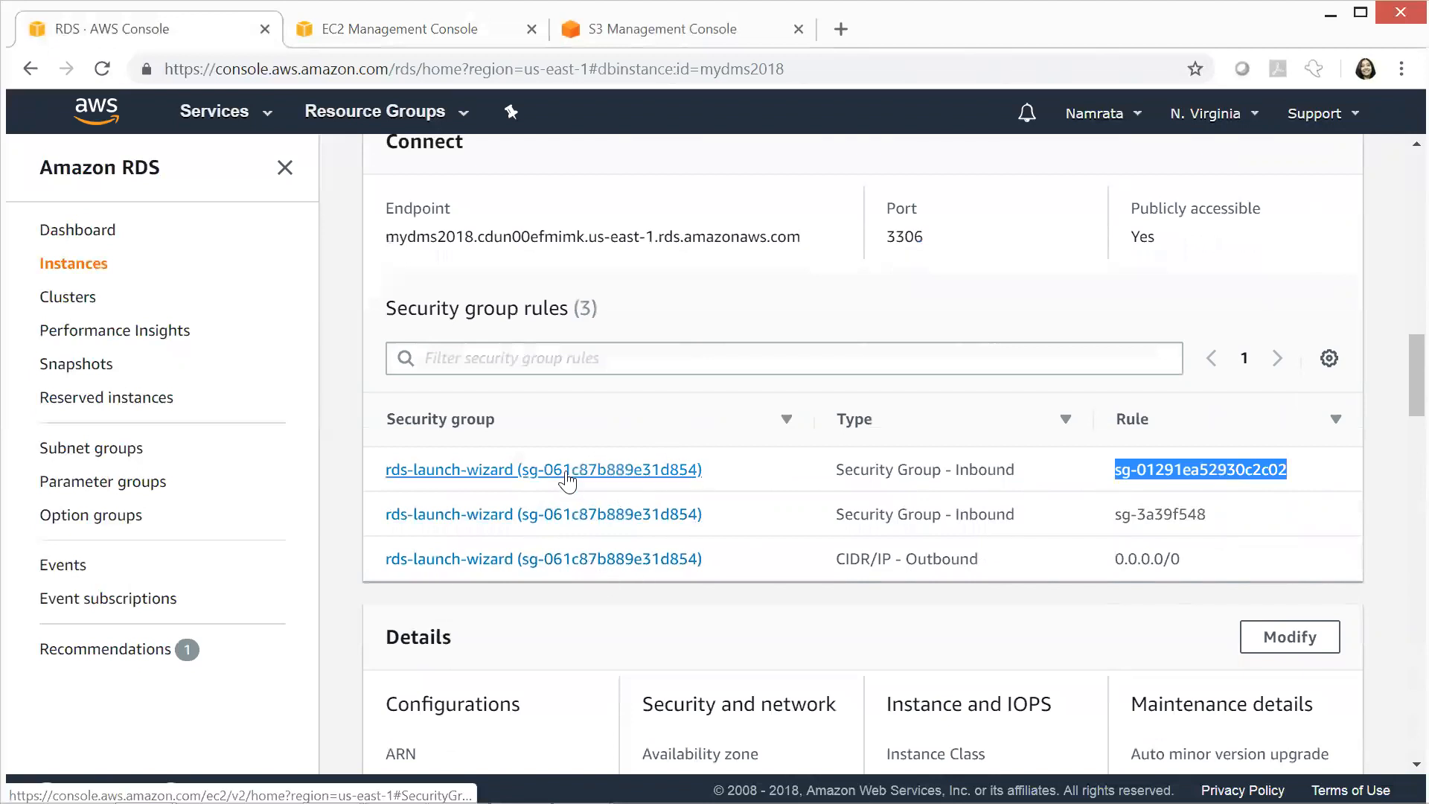
click(566, 474)
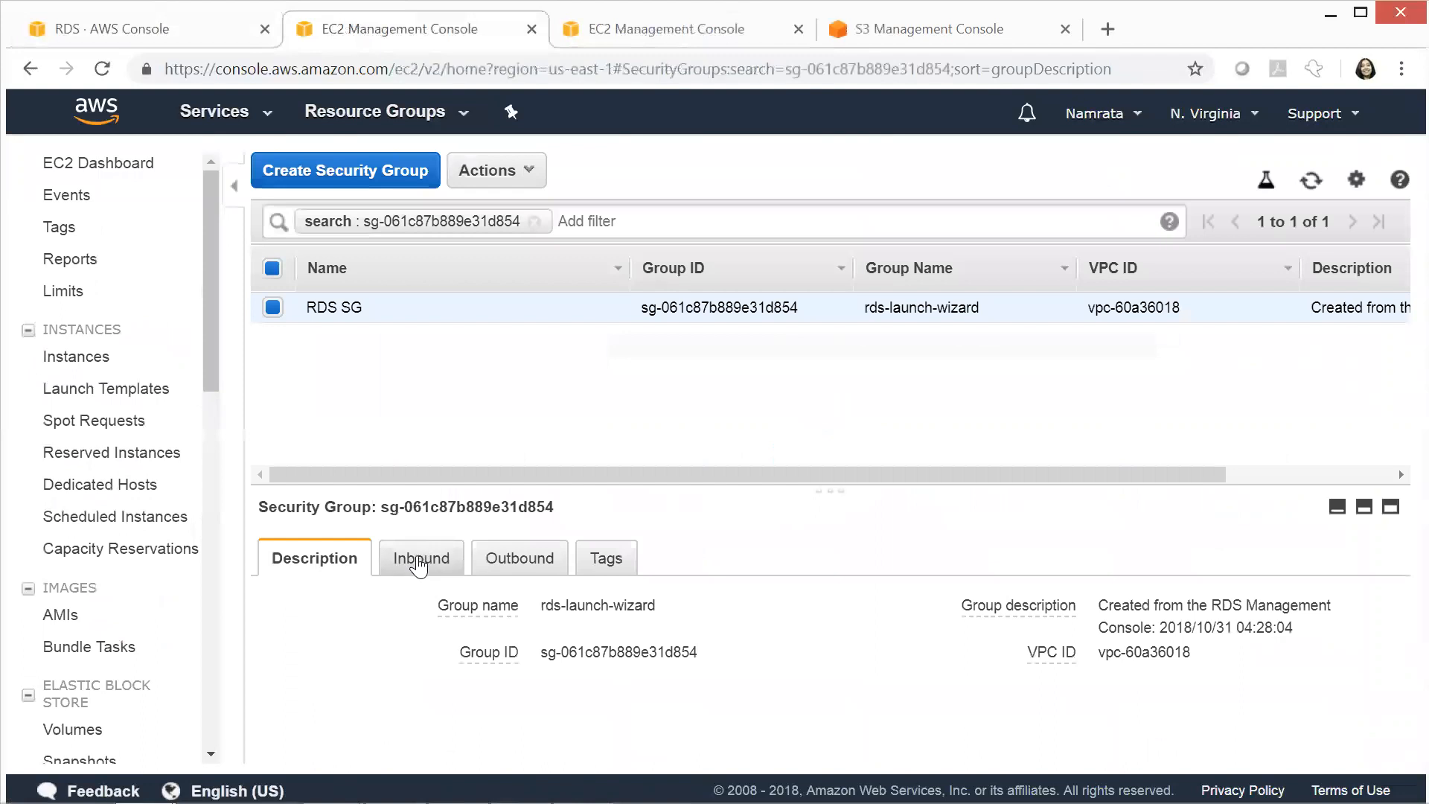
click(420, 565)
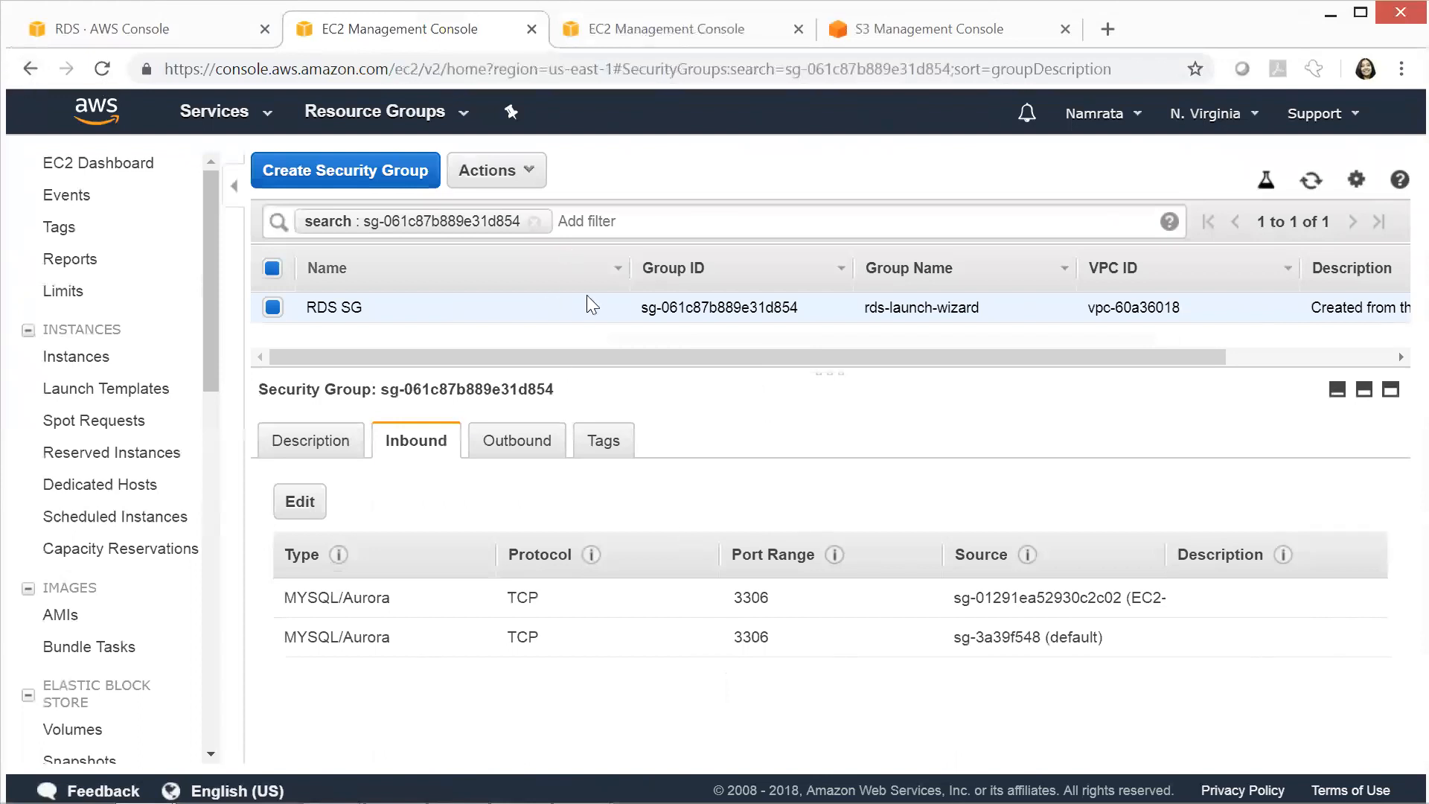
Switch to Notepad++ and show the connection notes in the unsaved file "new 2"
key(alt+Tab)
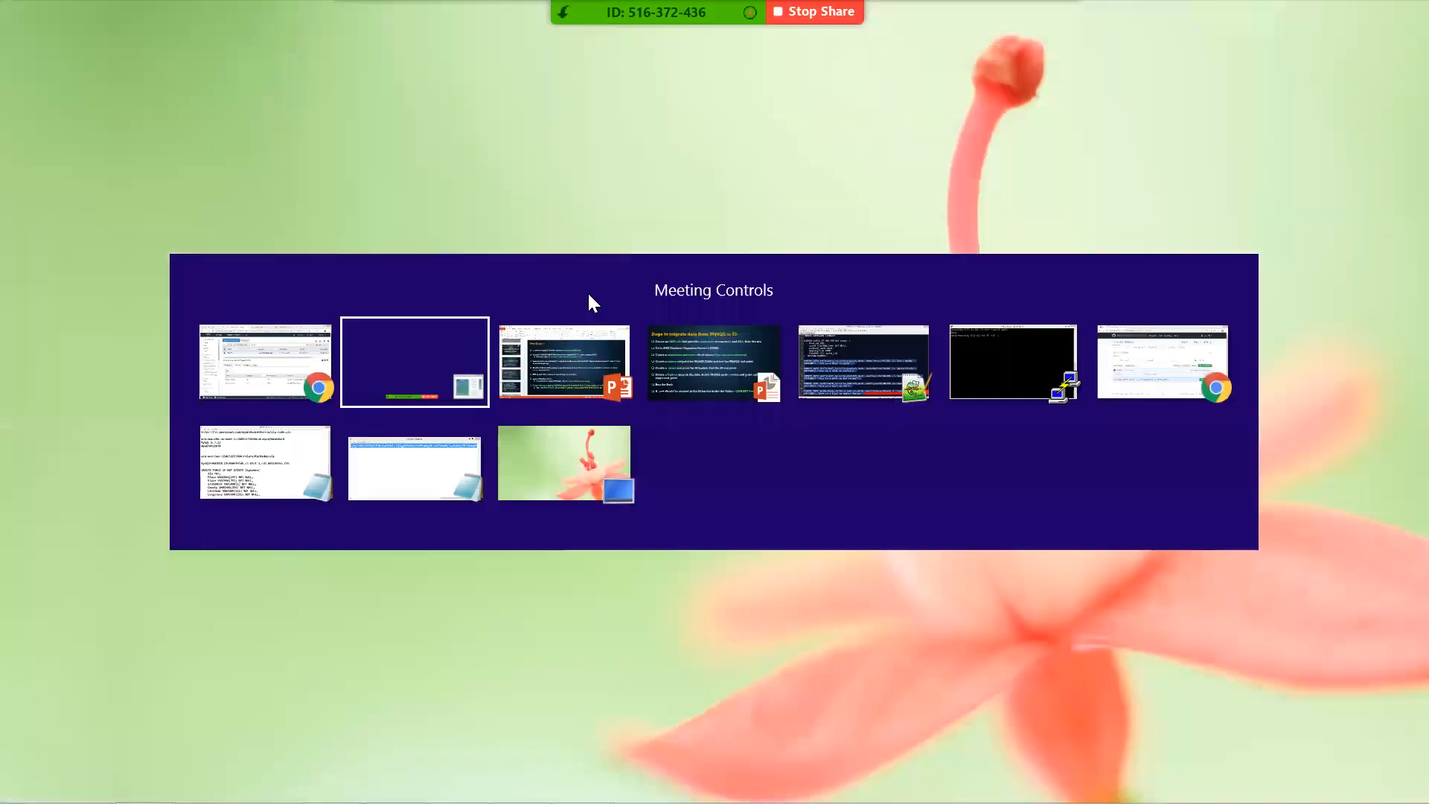
key(alt+Tab)
key(alt+Tab)
key(alt+Tab)
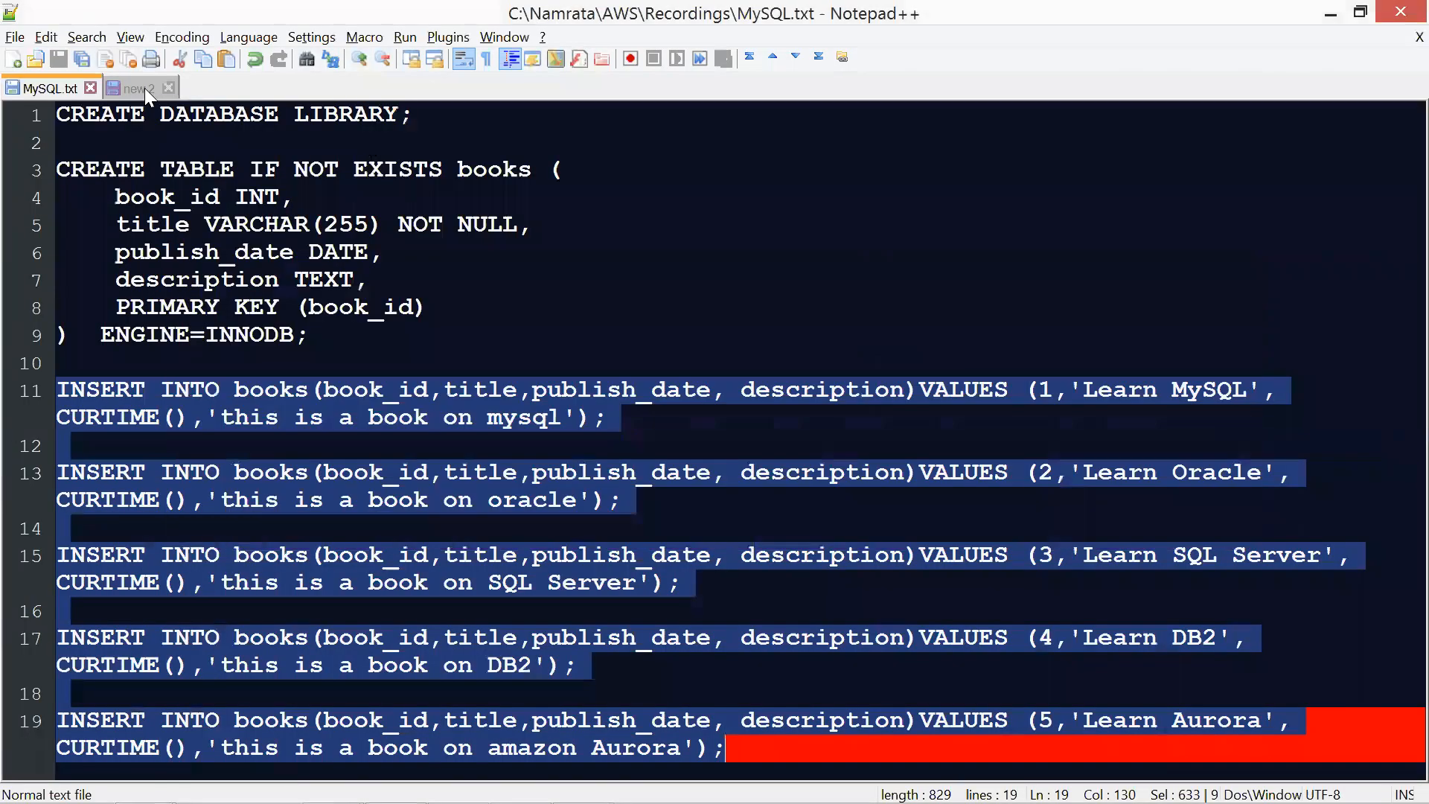
click(145, 88)
click(265, 119)
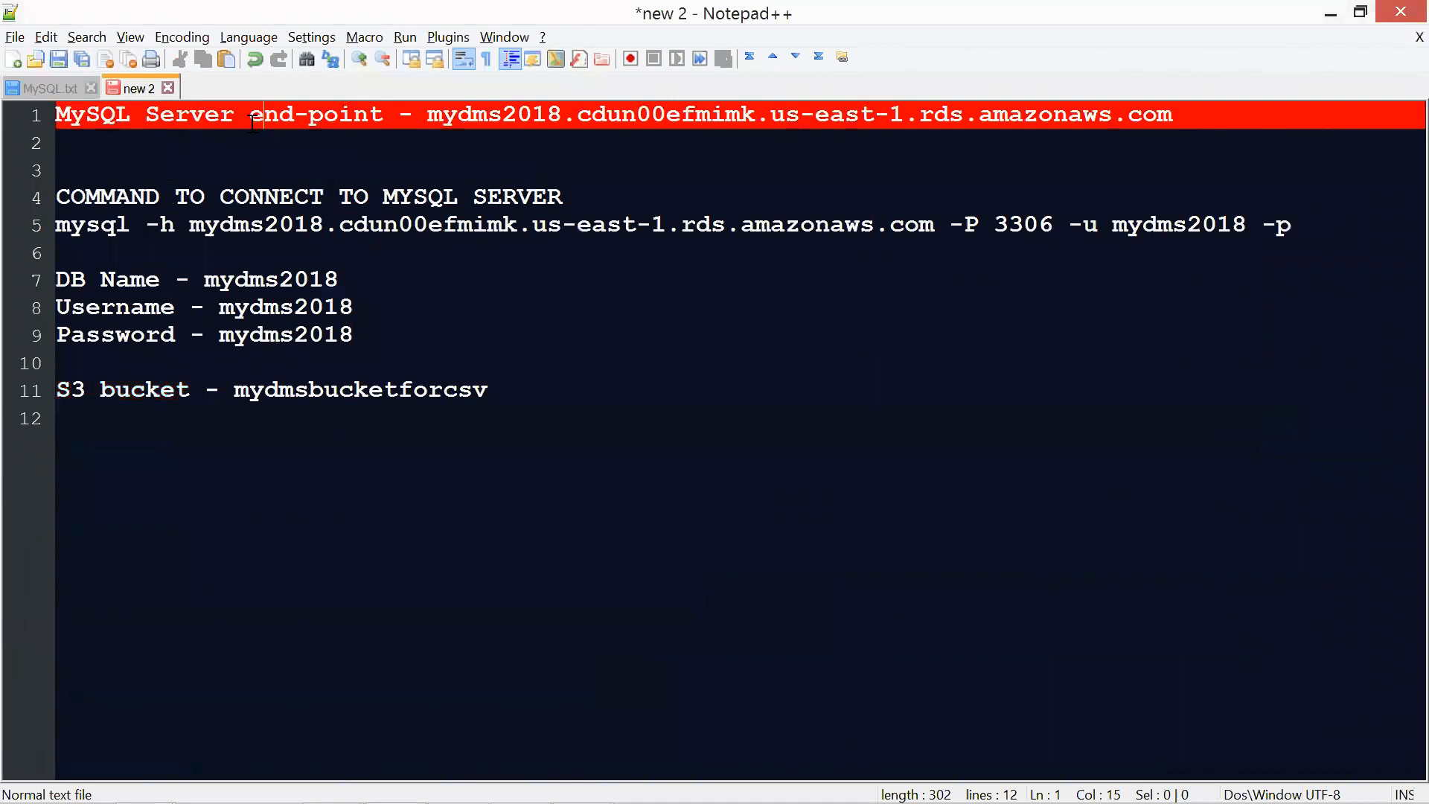
Highlight the MySQL server end-point in the notes, followed by the database name, username and password lines
key(Left)
drag(1198, 114, 427, 87)
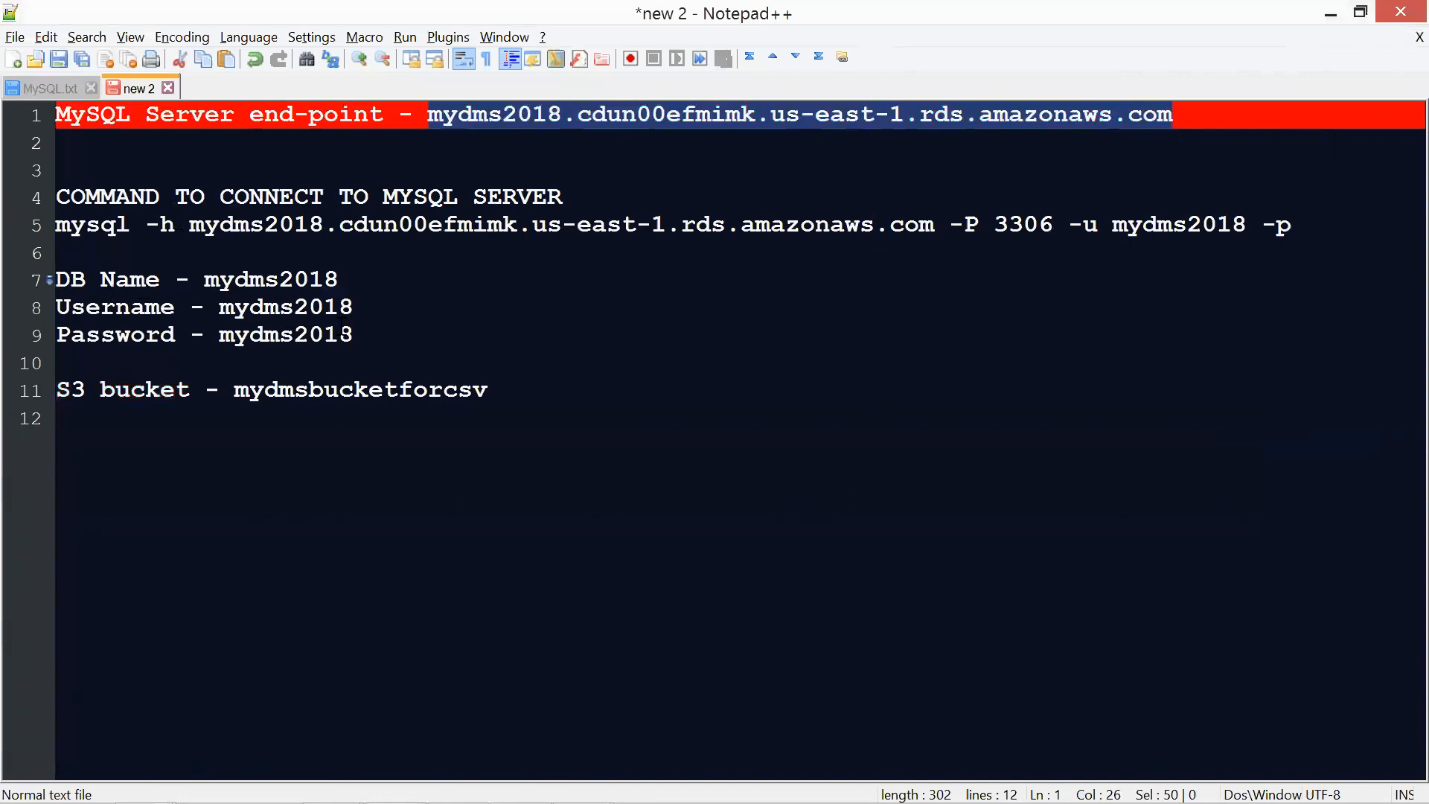
drag(355, 335, 58, 280)
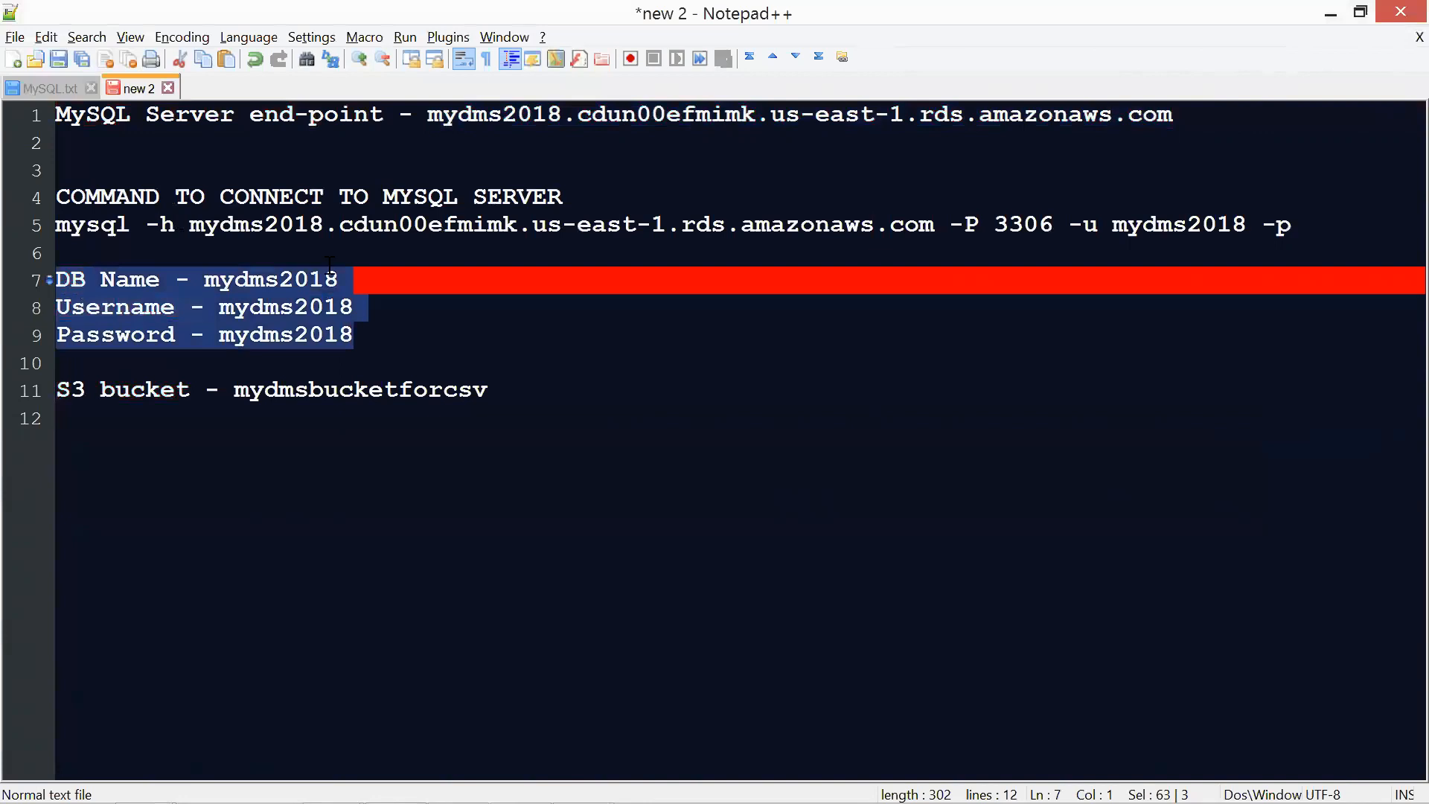
double_click(274, 287)
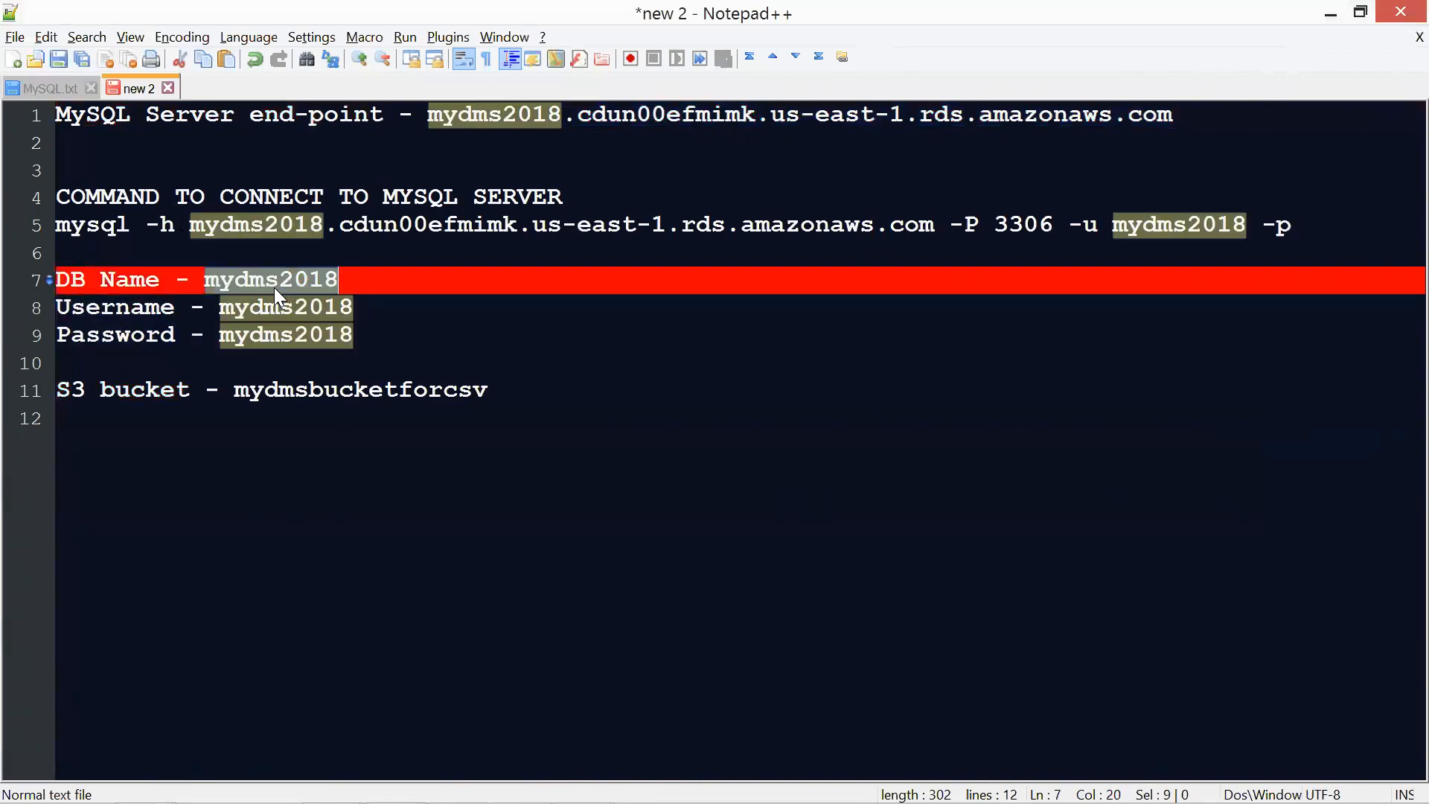
Switch back to Chrome and examine the configuration in the Details section of the mydms2018 RDS instance
key(alt+Tab)
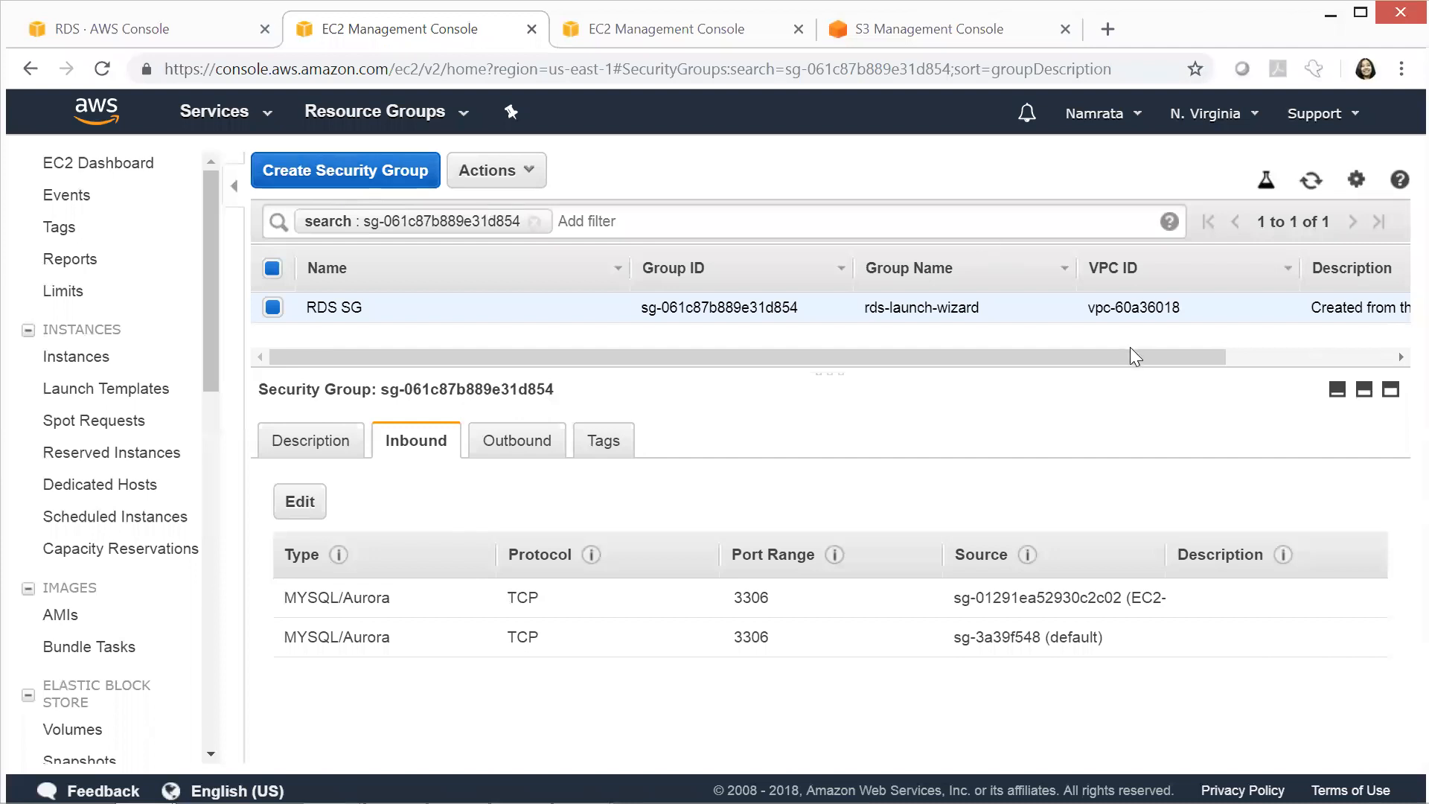
click(1258, 358)
drag(1109, 358, 963, 342)
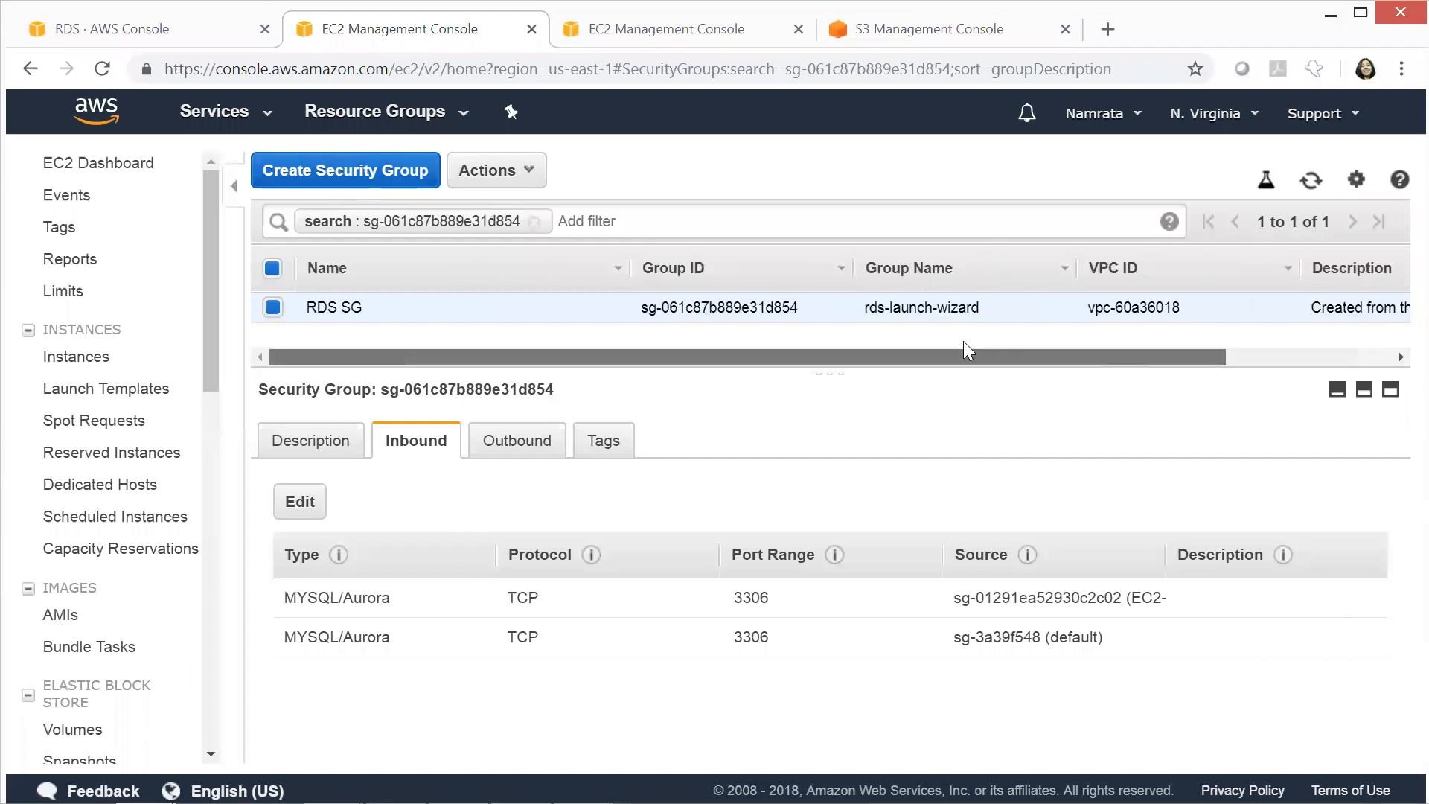
click(186, 26)
drag(1410, 364, 1394, 415)
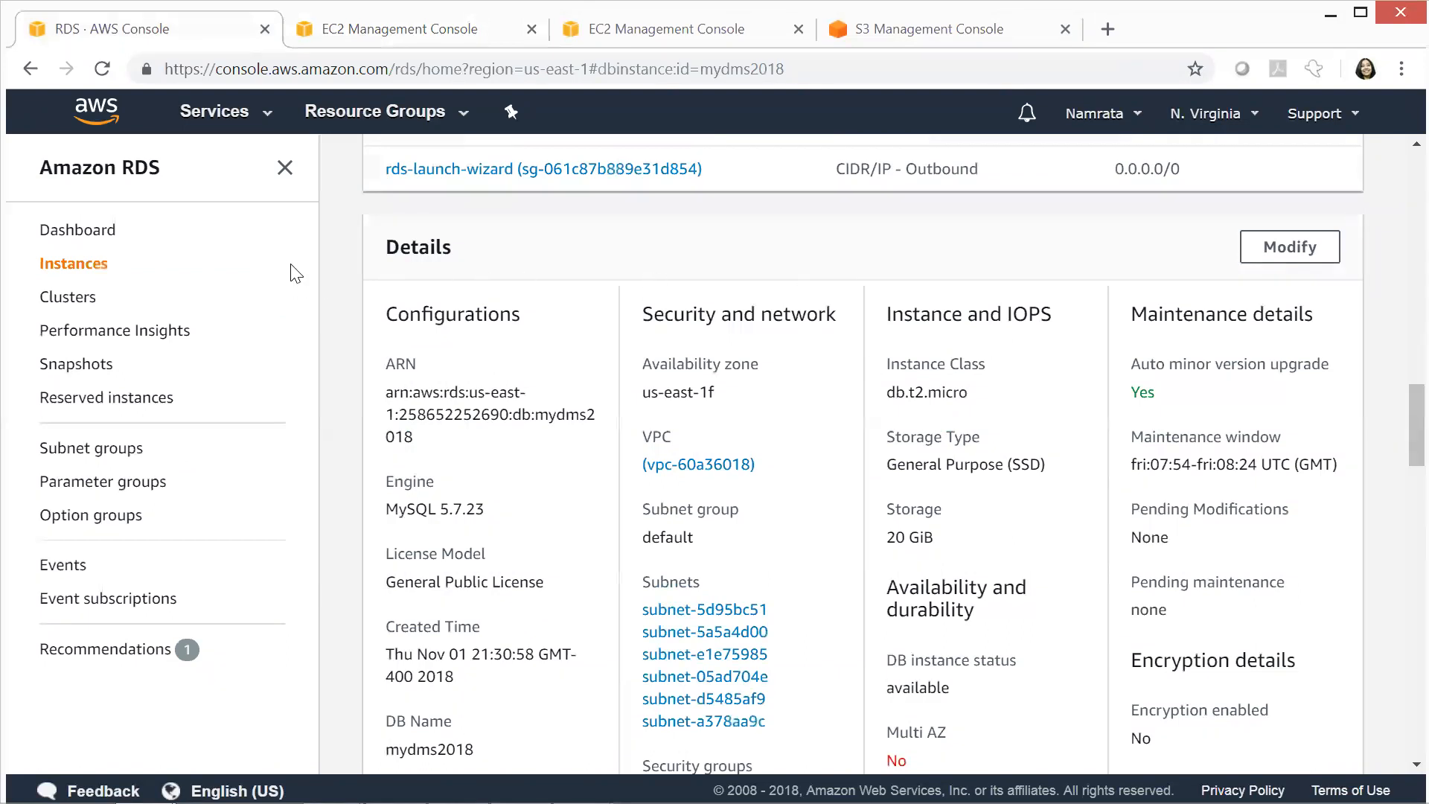
Open the list of running EC2 instances, select EC2-DMS and copy its IPv4 public IP
click(393, 39)
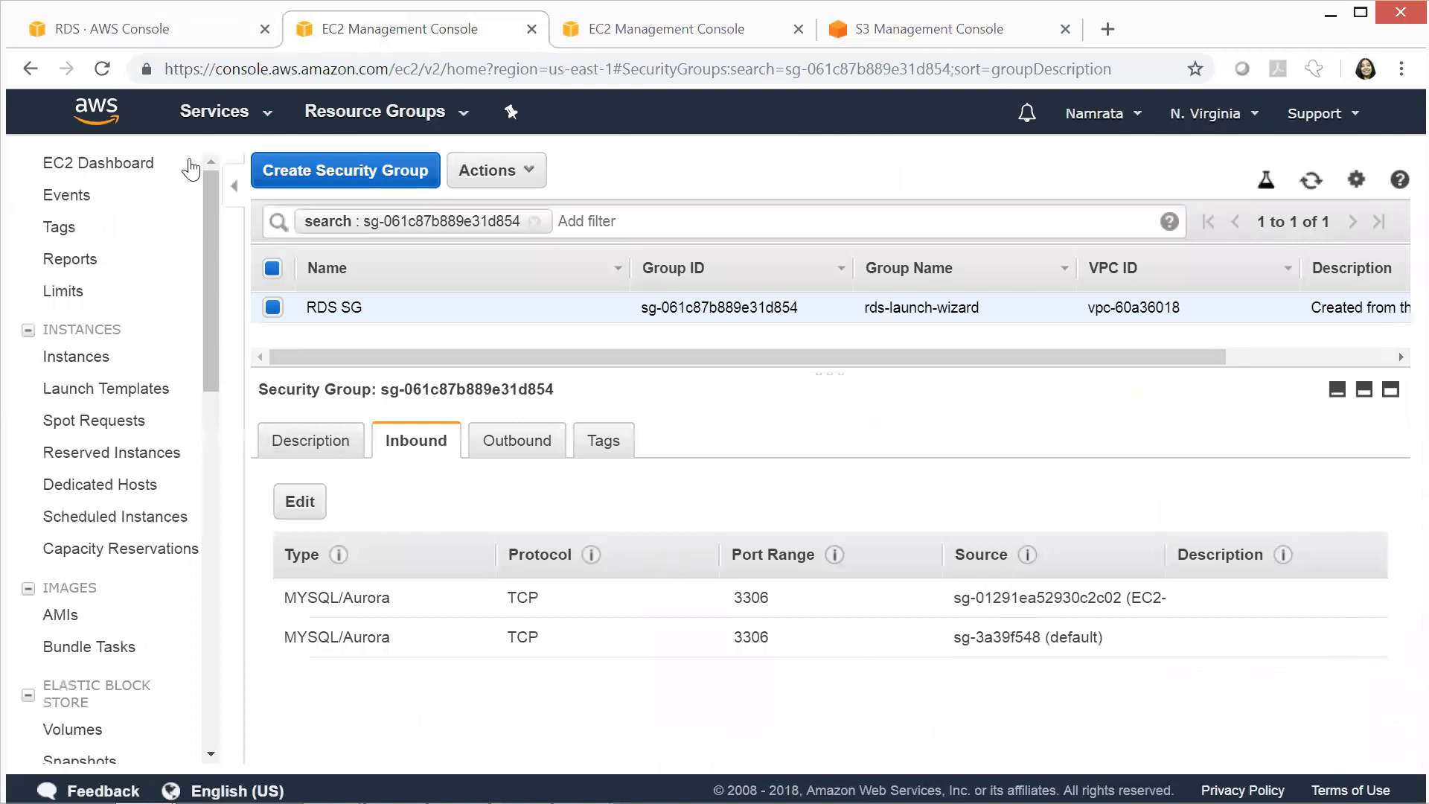
click(266, 119)
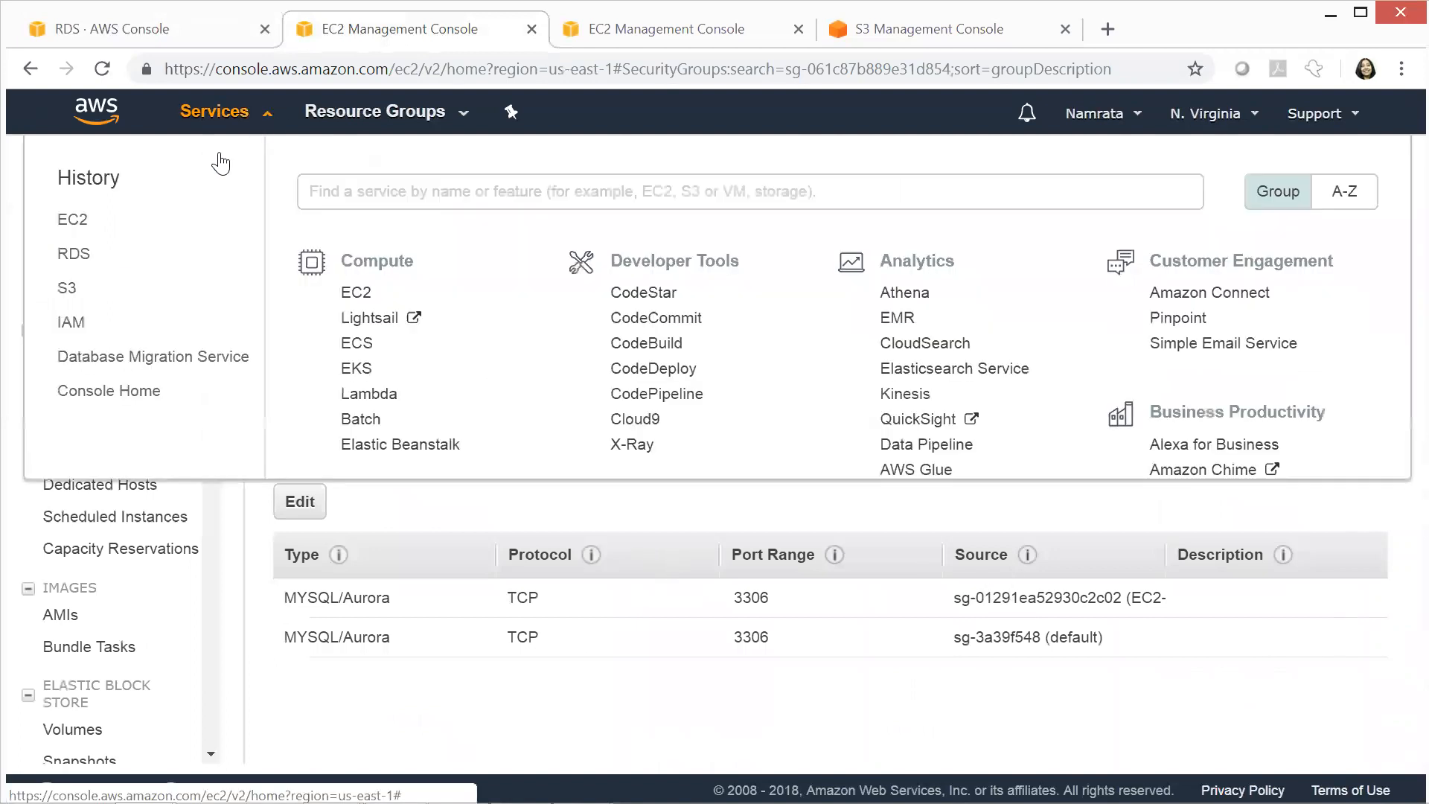
click(71, 220)
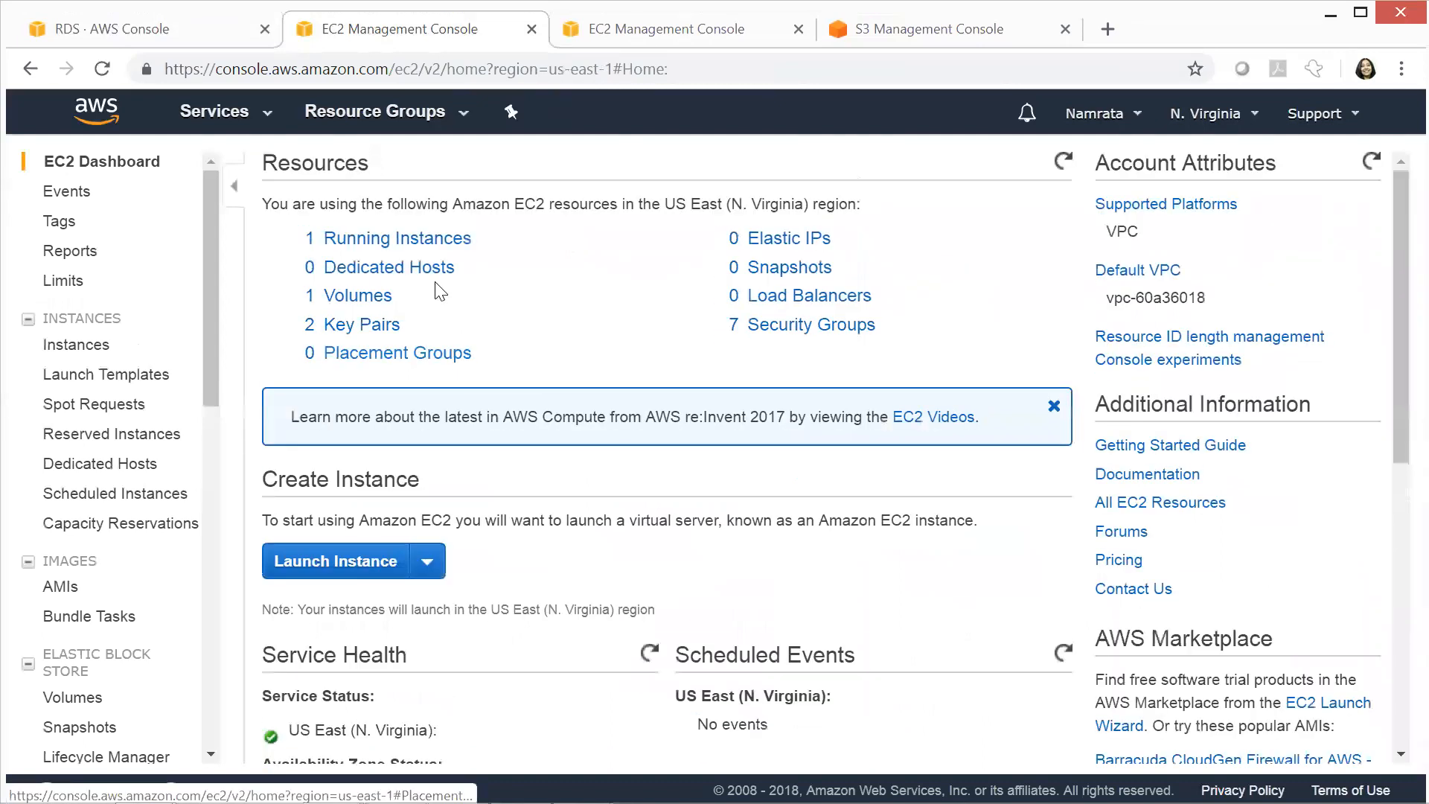
click(439, 239)
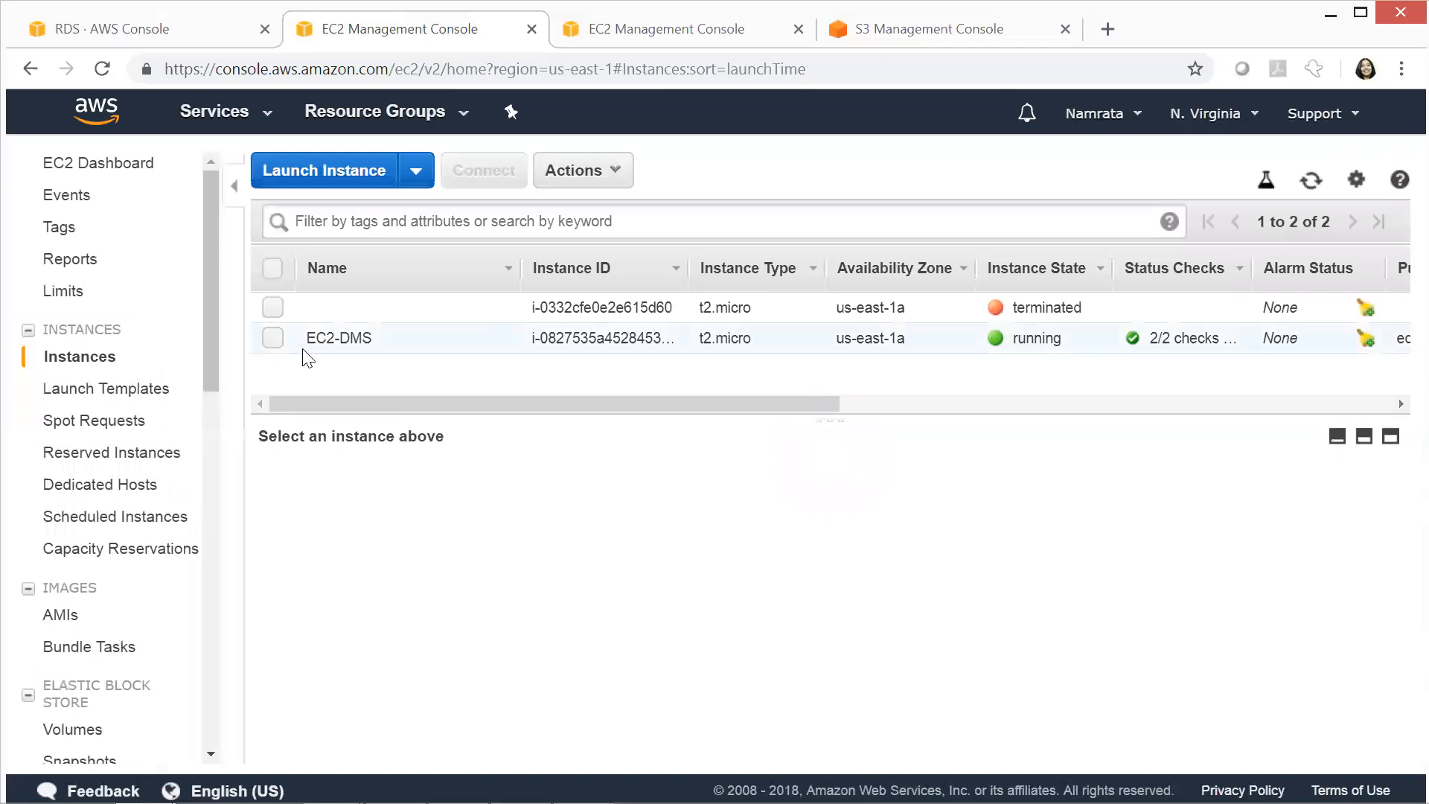
click(477, 349)
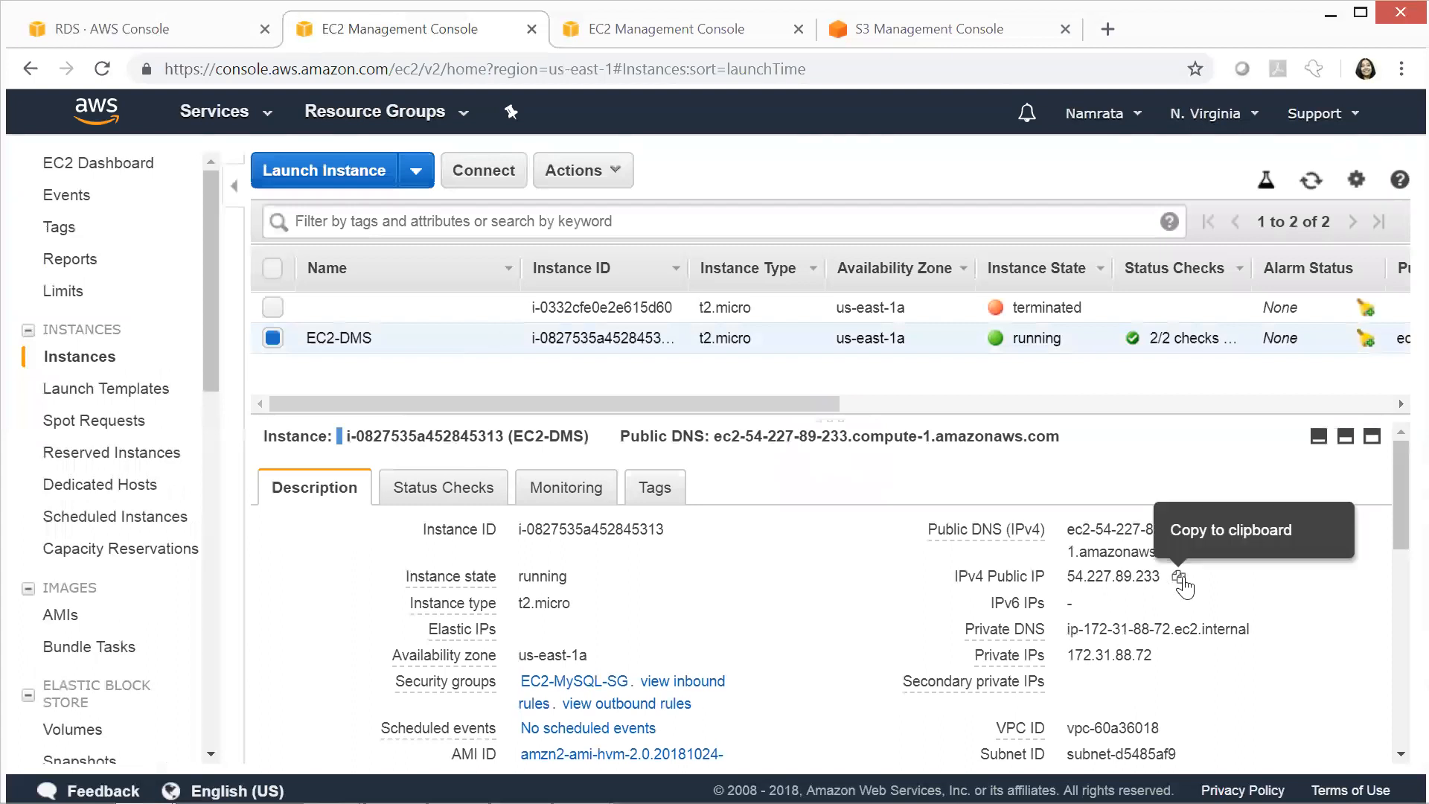
click(1179, 578)
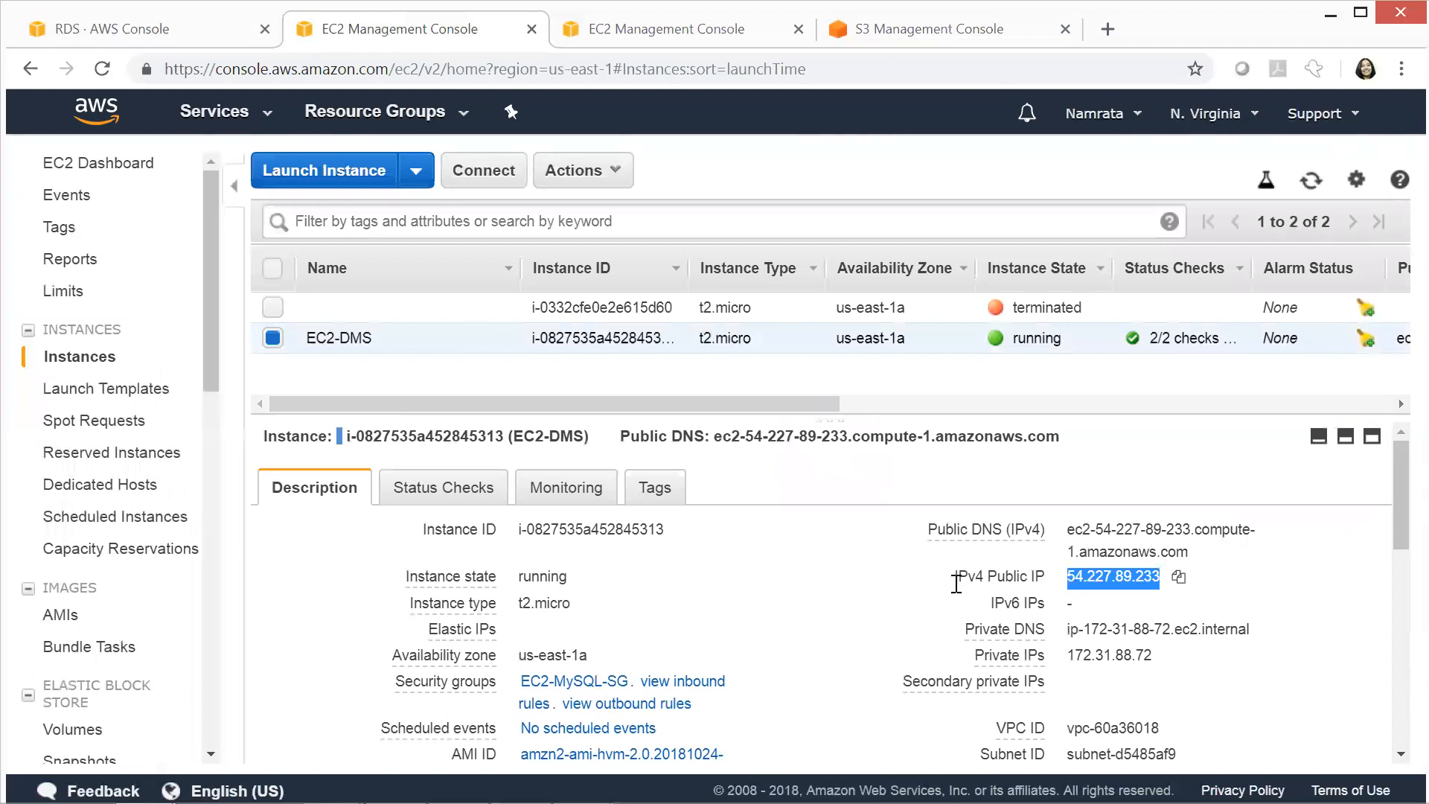
Switch to the PuTTY session of the EC2 instance and clear the terminal screen
key(alt+Tab)
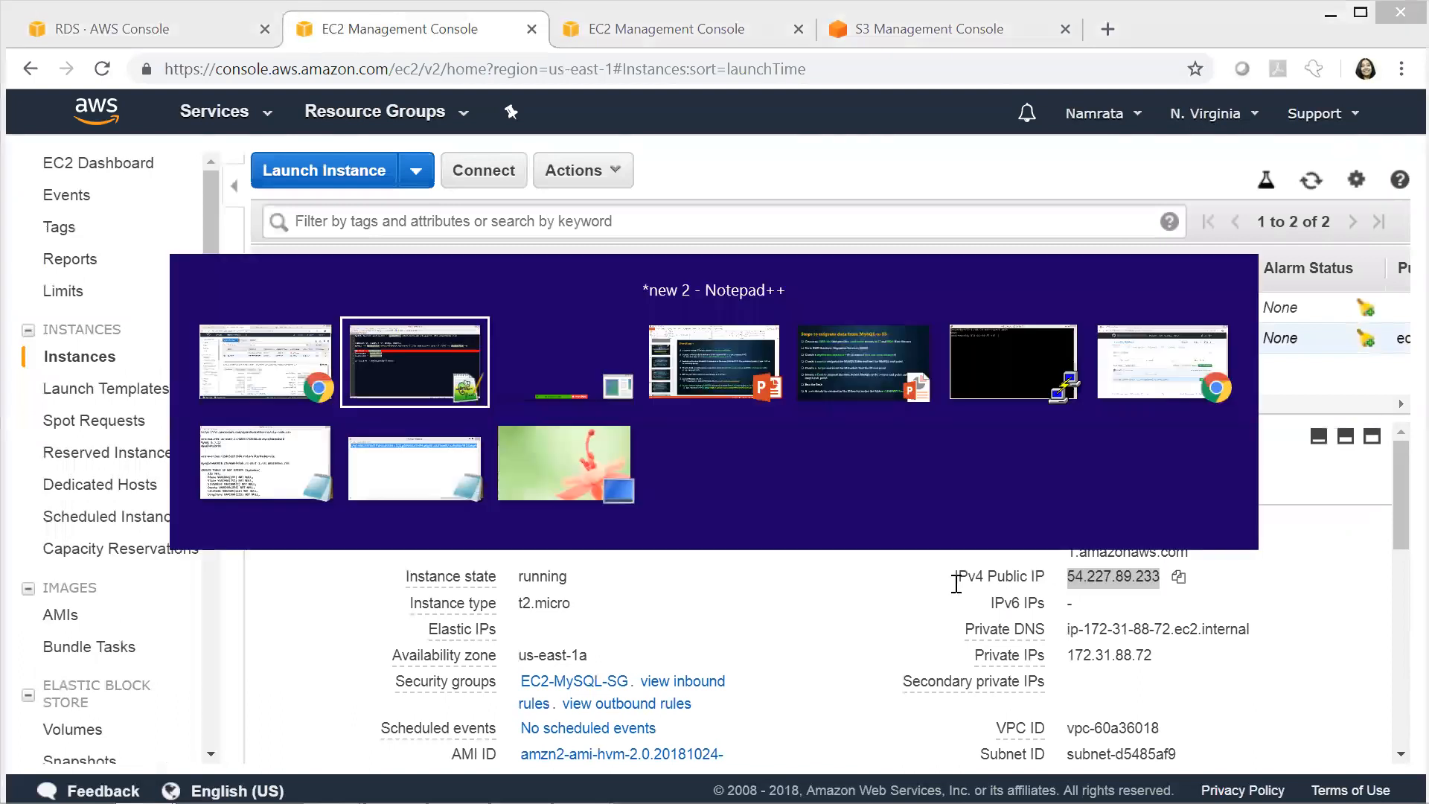
key(alt+Tab)
key(alt+Tab)
key(alt+Tab)
key(alt+Tab)
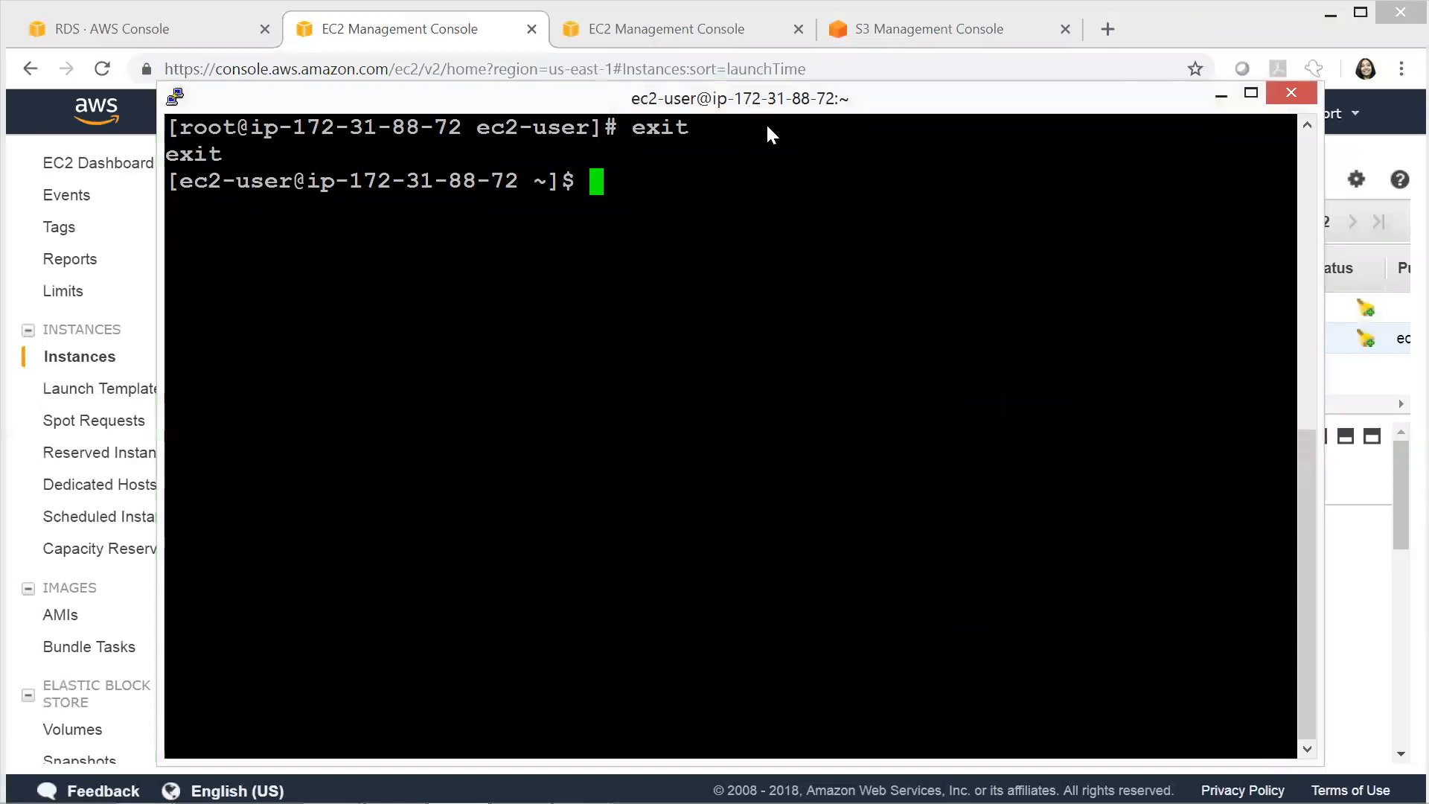
drag(767, 101, 781, 113)
text(c)
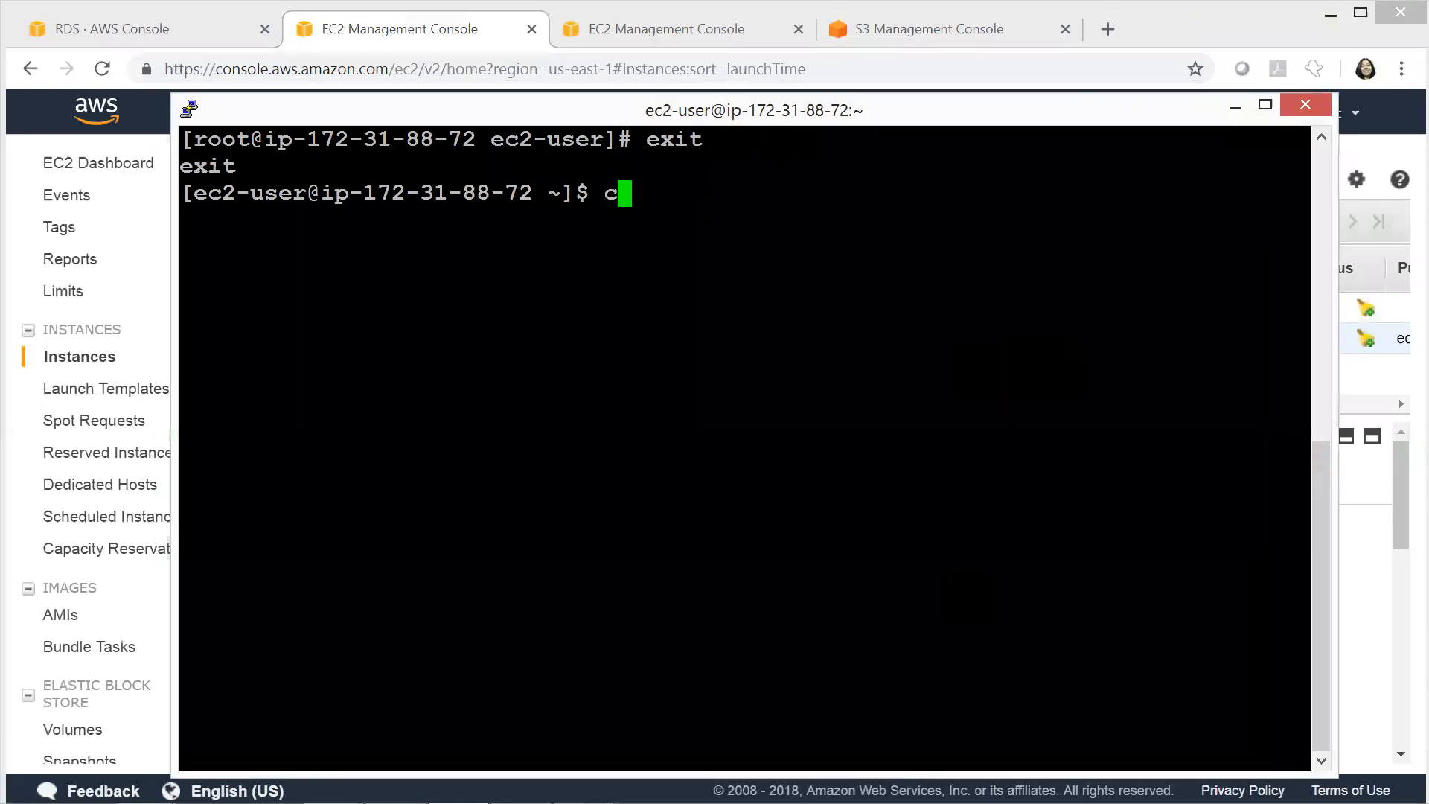
text(lear)
key(Return)
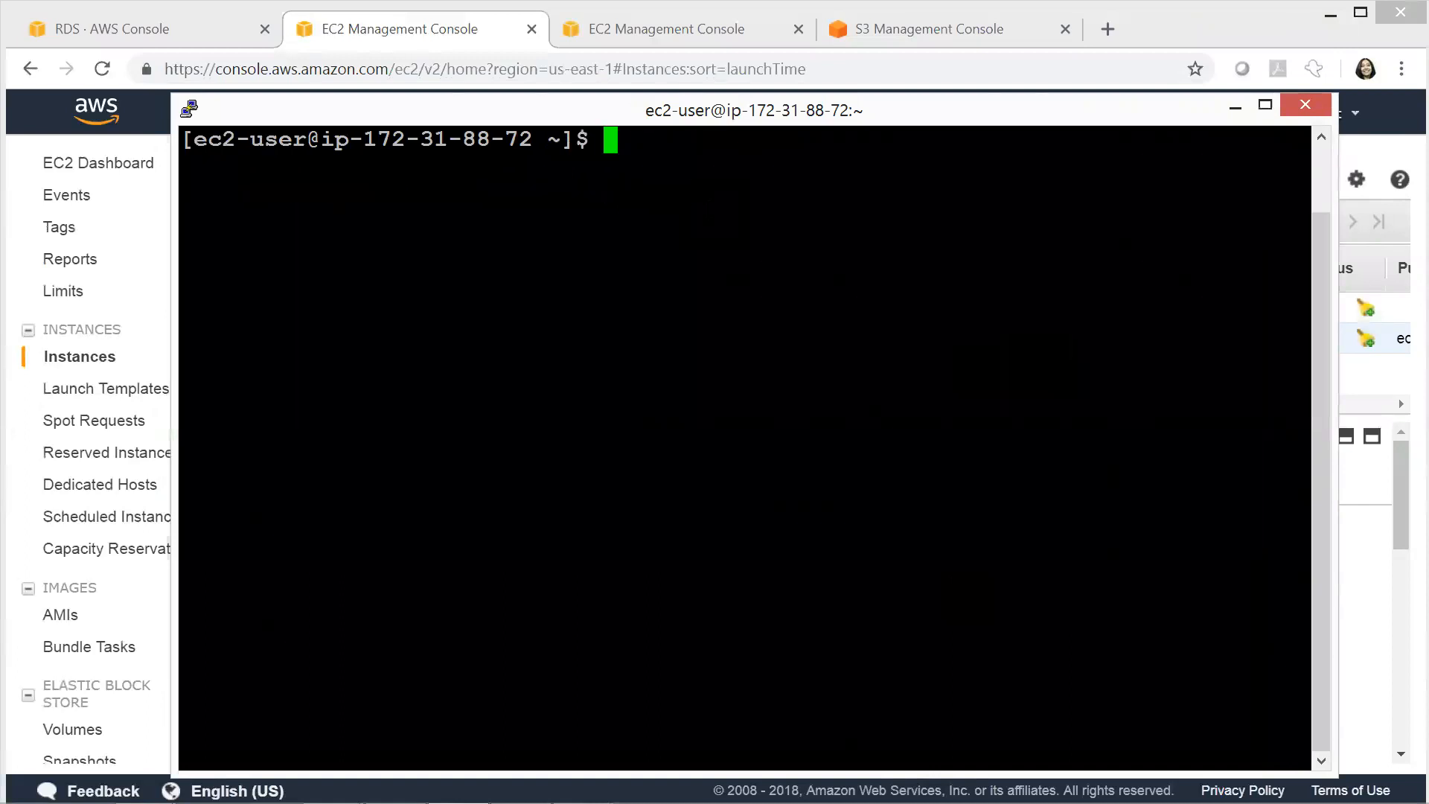
Become root in the EC2 session with "sudo su"
text(sudo )
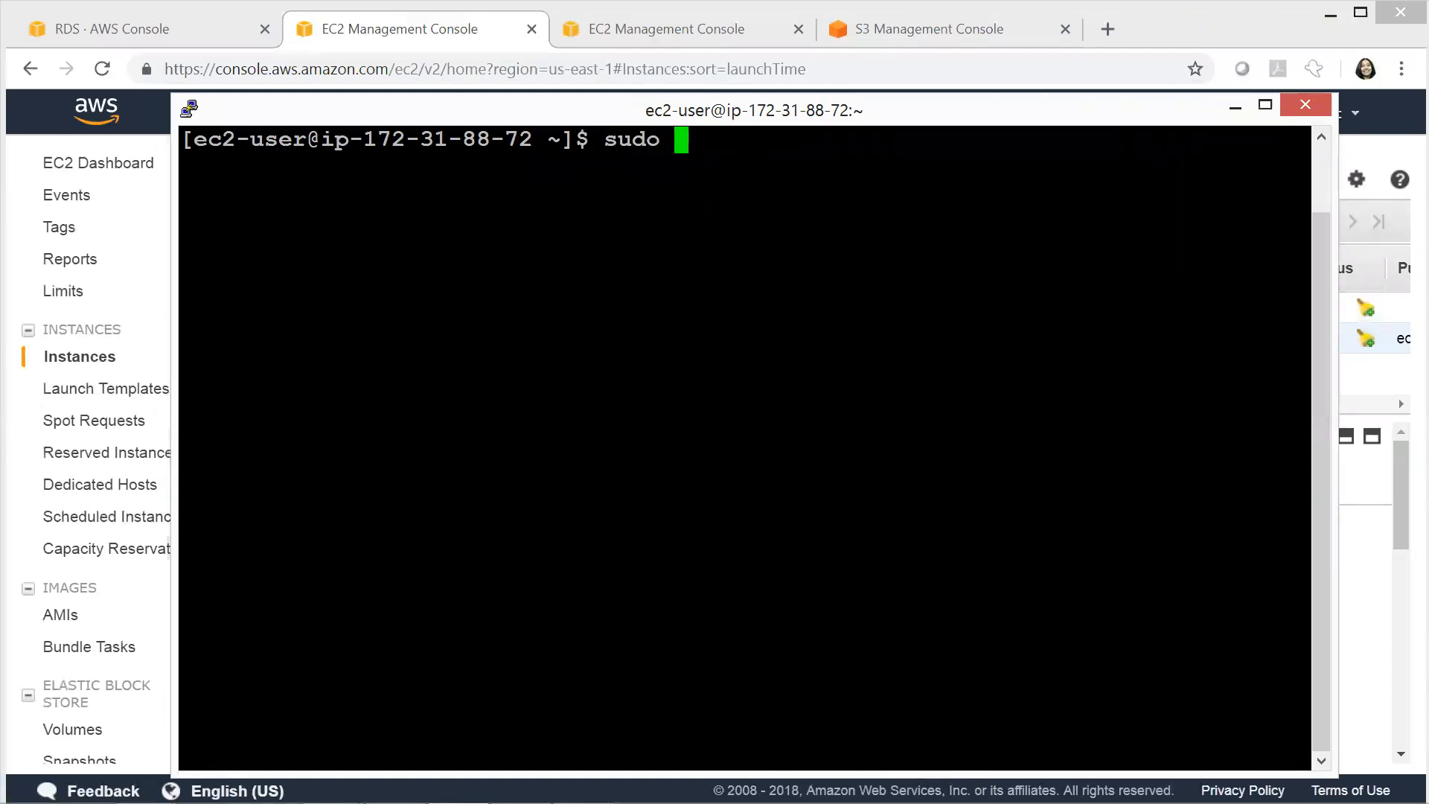
text(su)
key(Return)
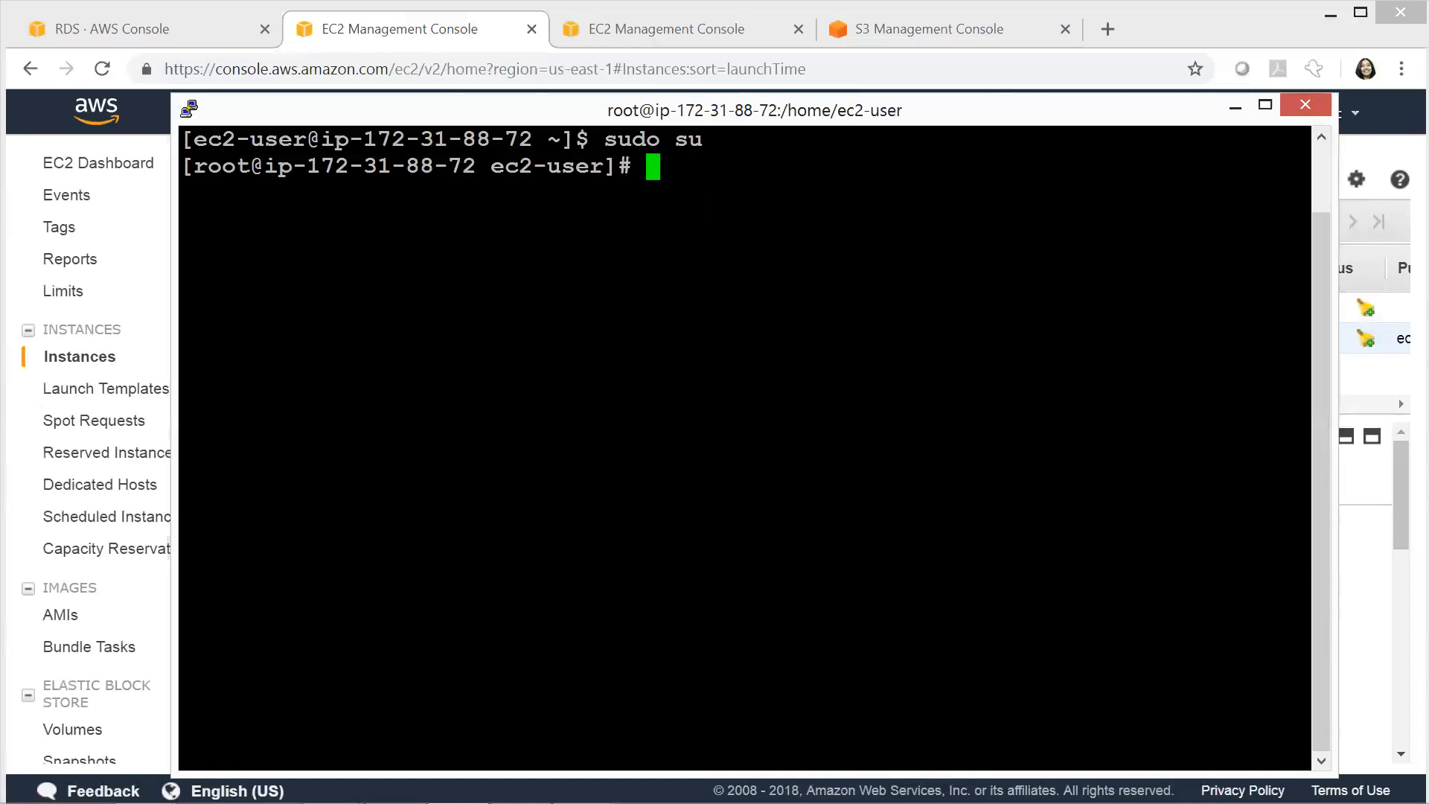
Switch to Notepad++ and copy the full MySQL server connection command from line 5 of the notes
key(alt+Tab)
key(alt+Tab)
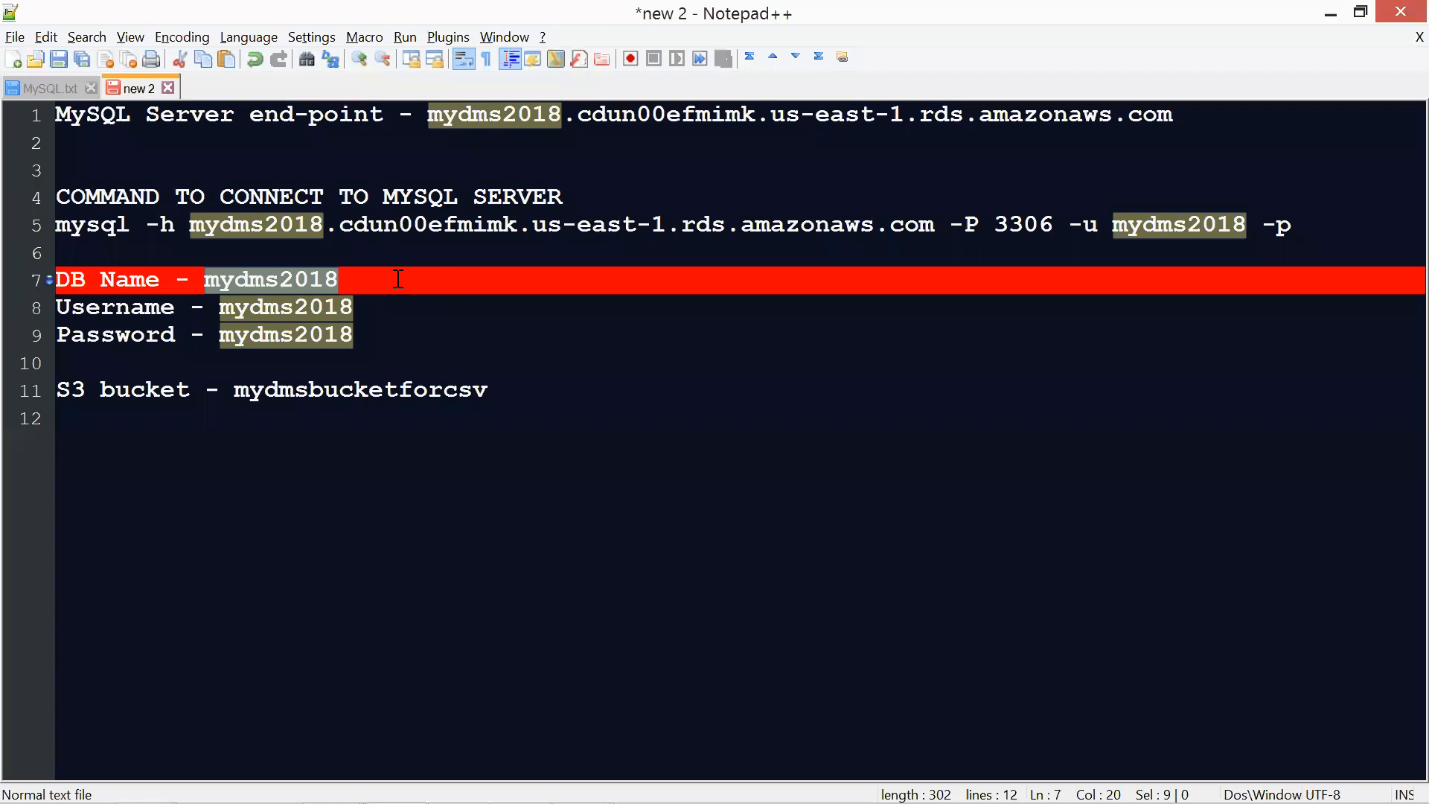
click(589, 255)
drag(1302, 230, 13, 228)
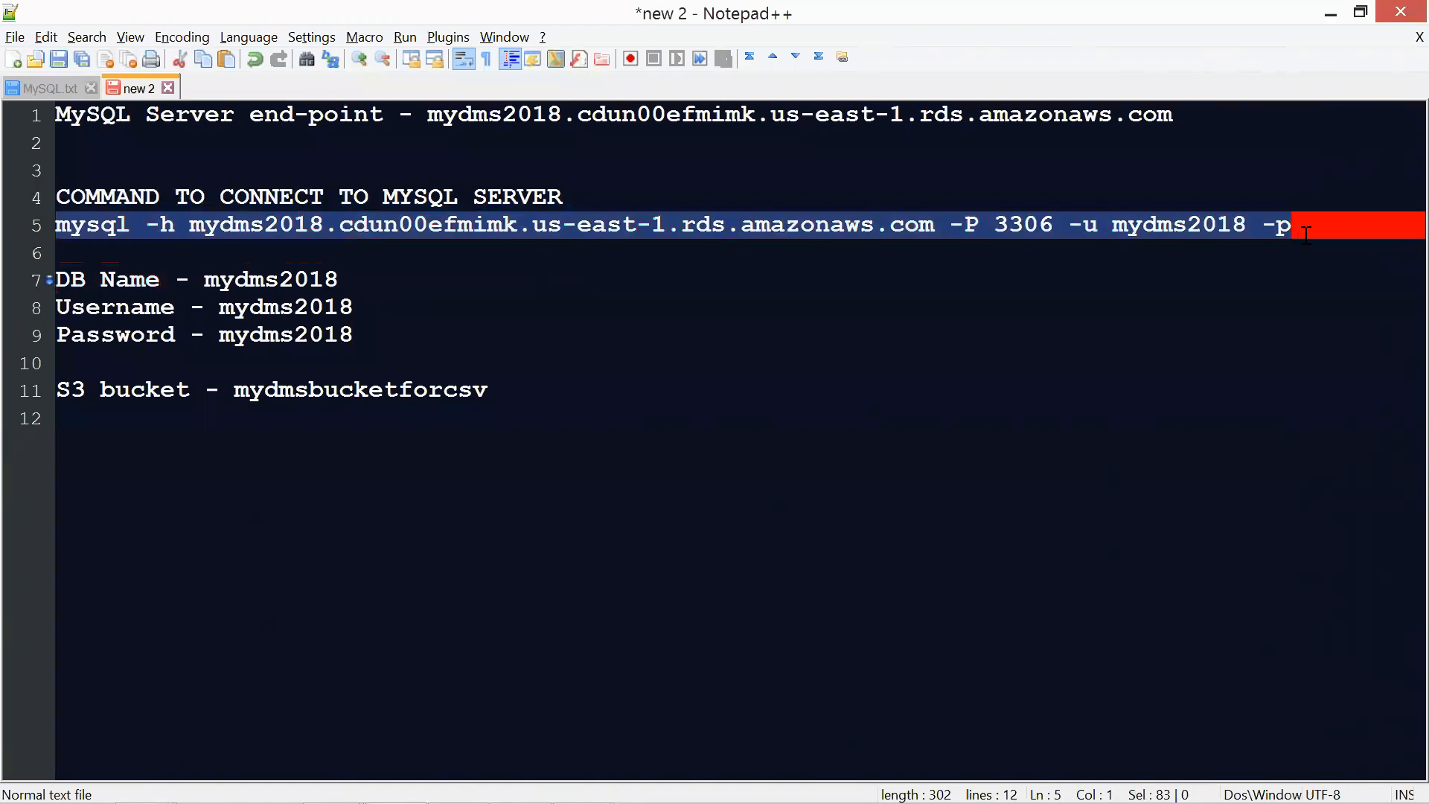
Switch back to PuTTY, run the copied mysql connection command and log in with the database password
key(alt+Tab)
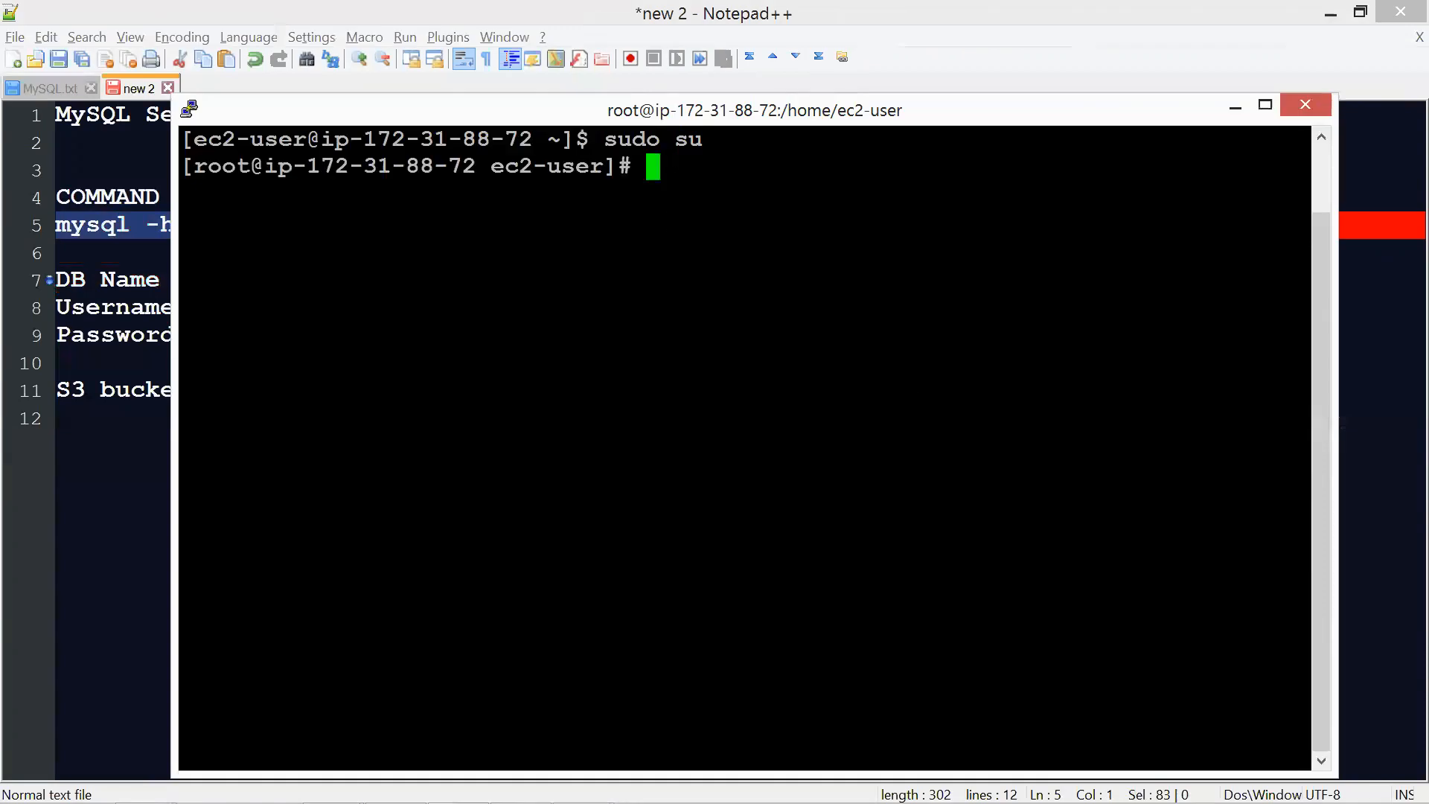
key(shift+Insert)
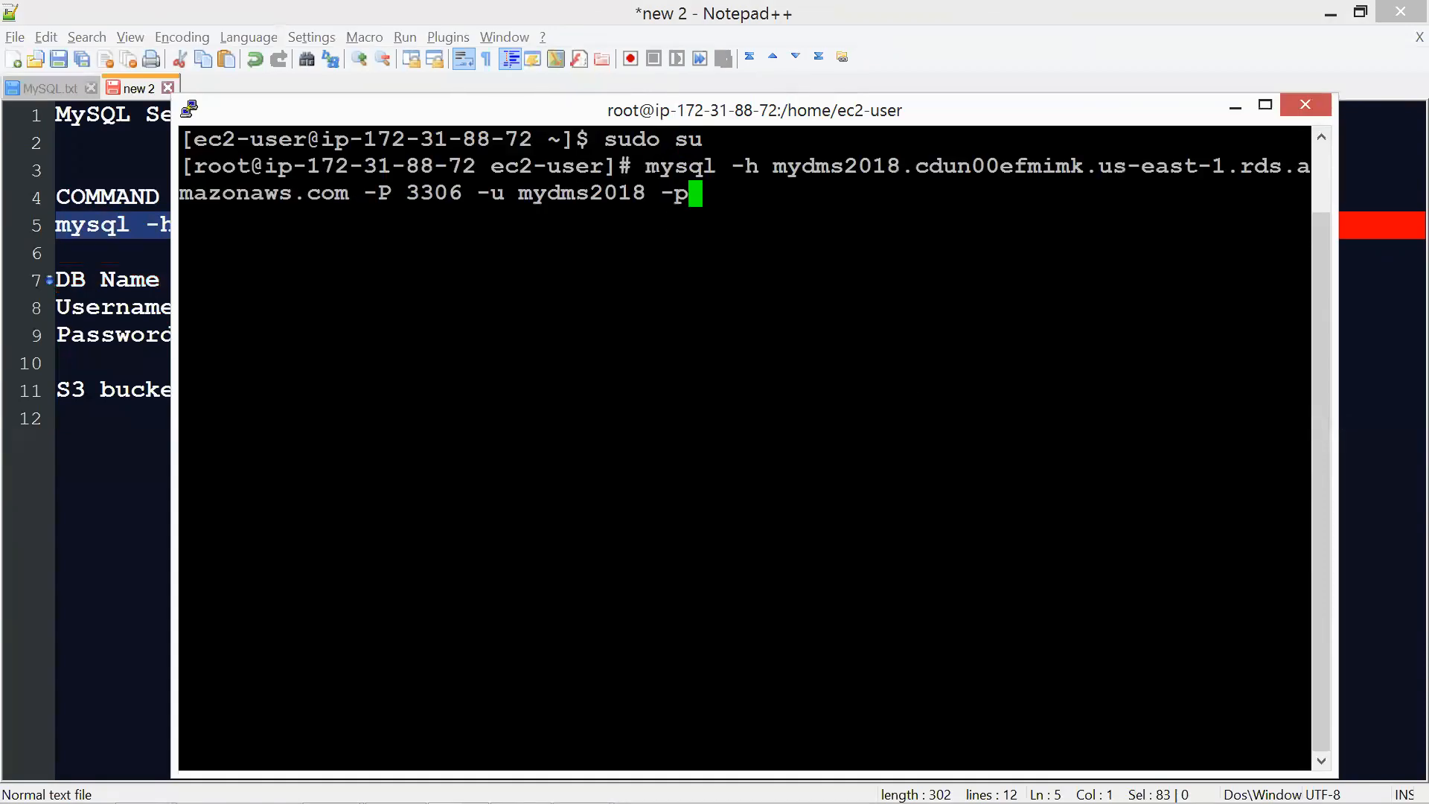
key(Return)
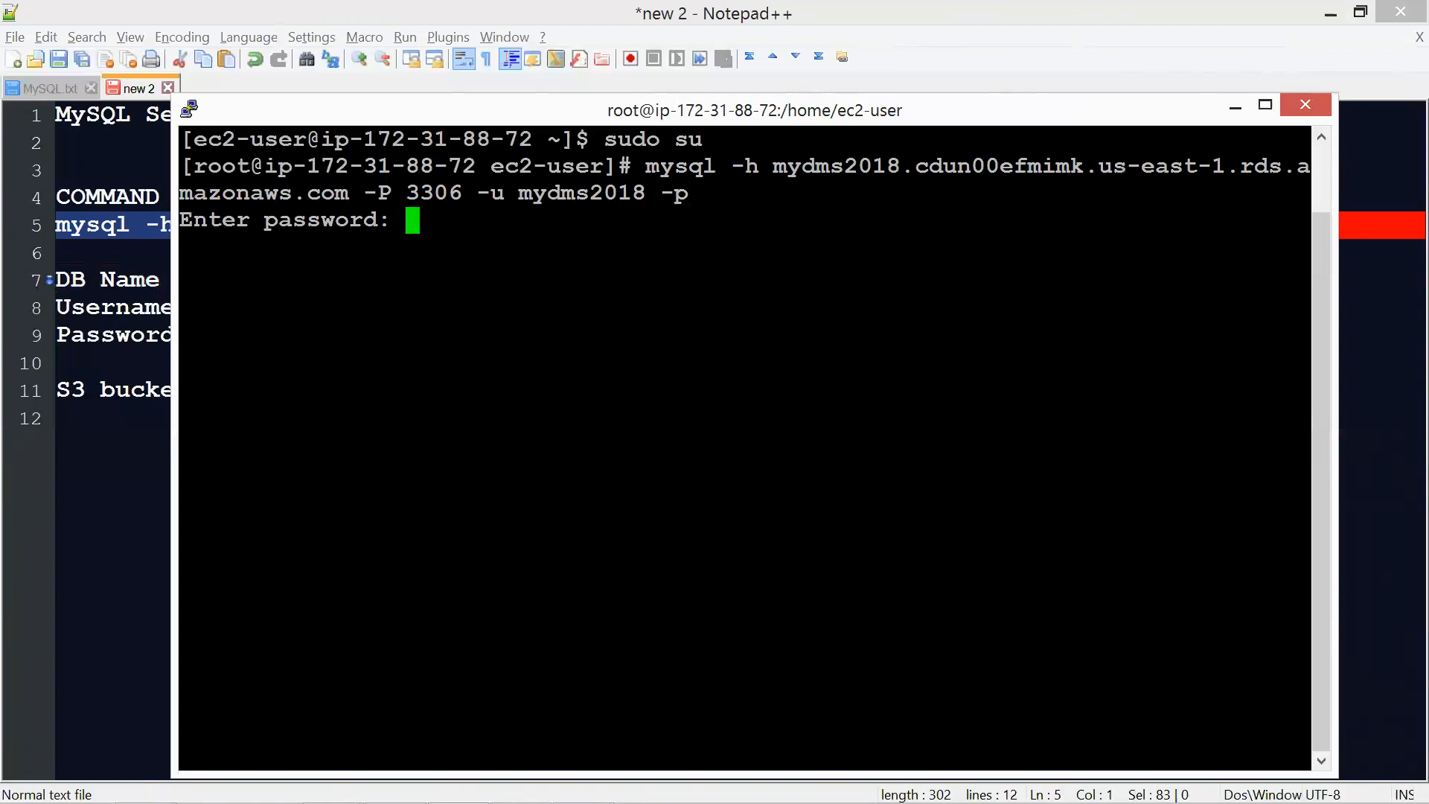
key(Return)
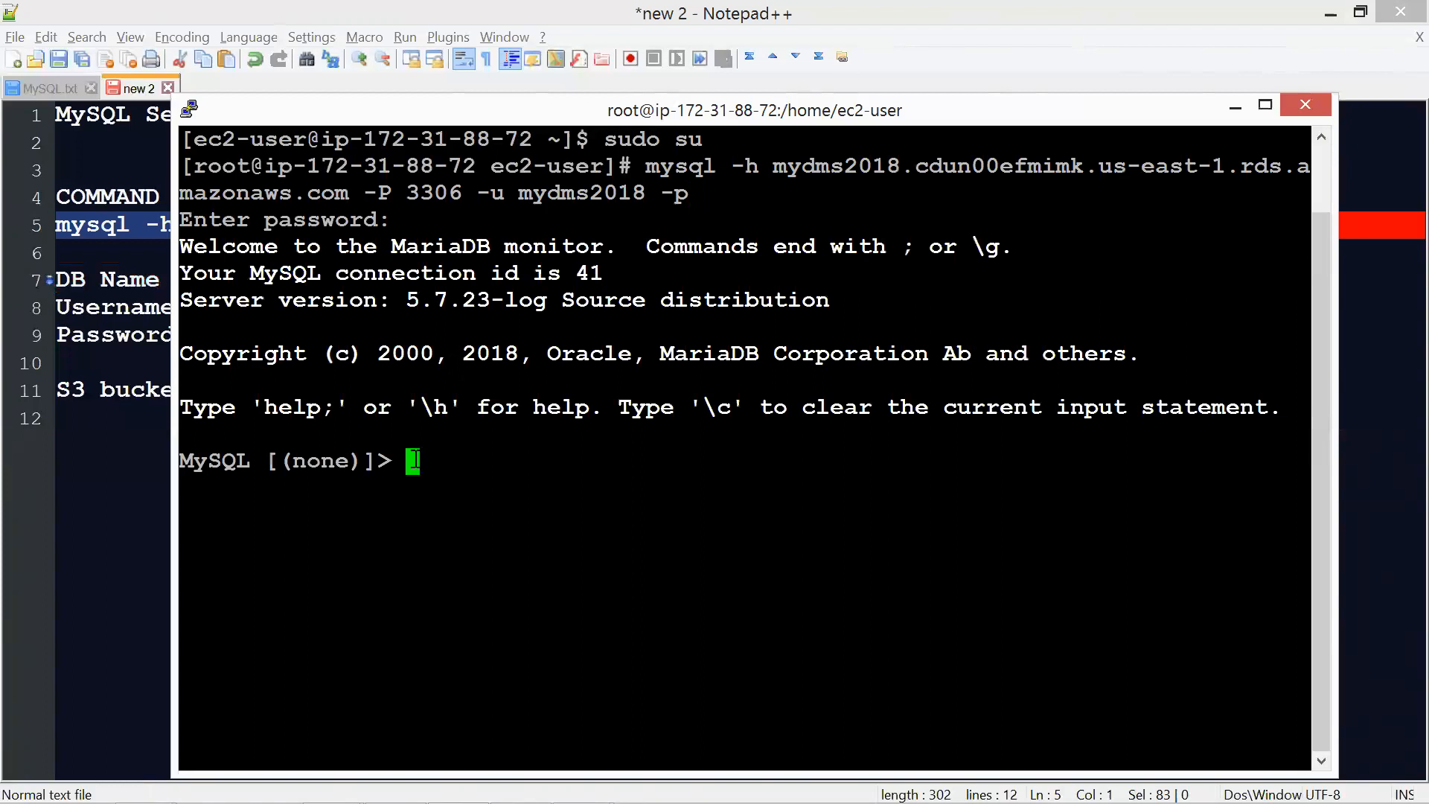
List the databases on the MySQL server with "show databases;"
text(show dat)
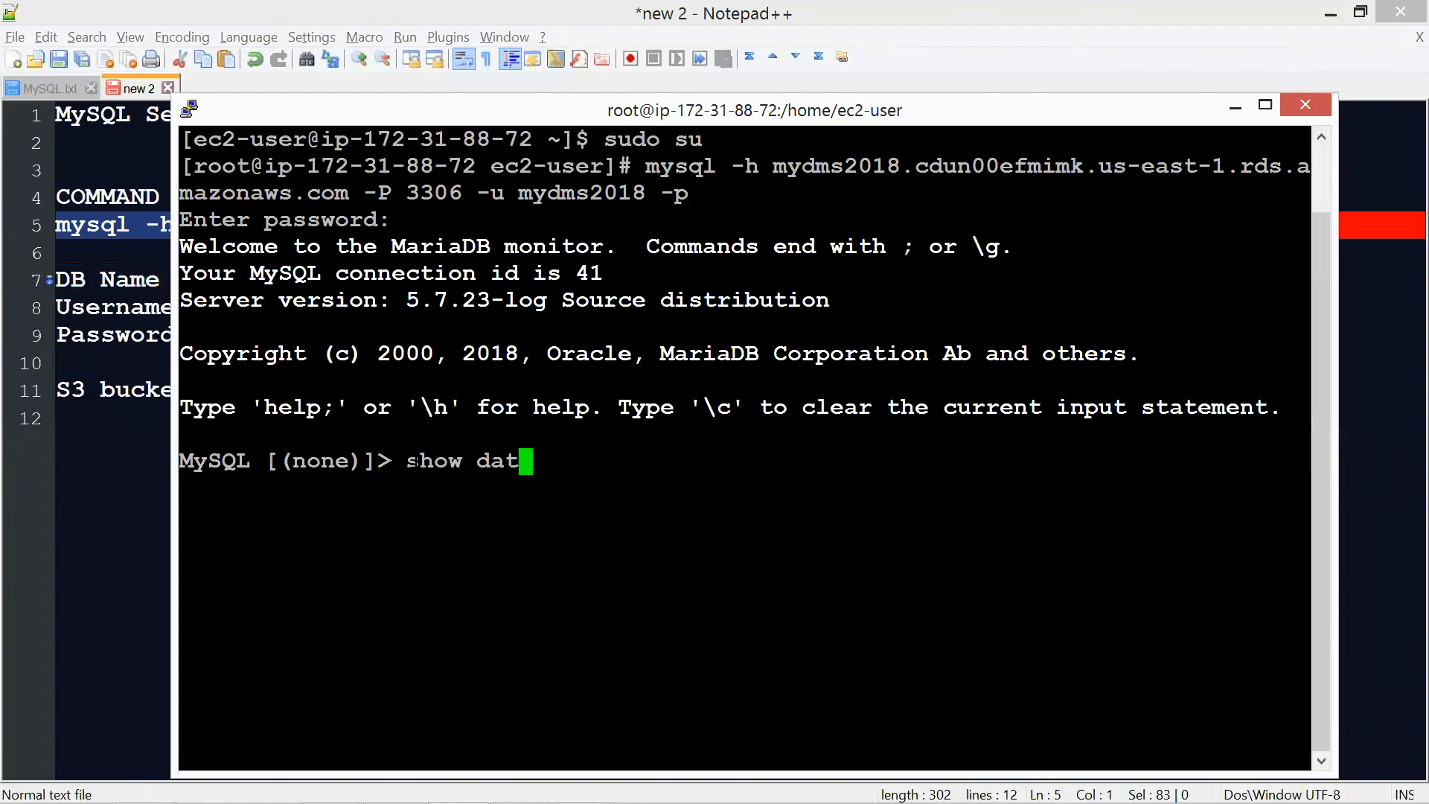
text(abases)
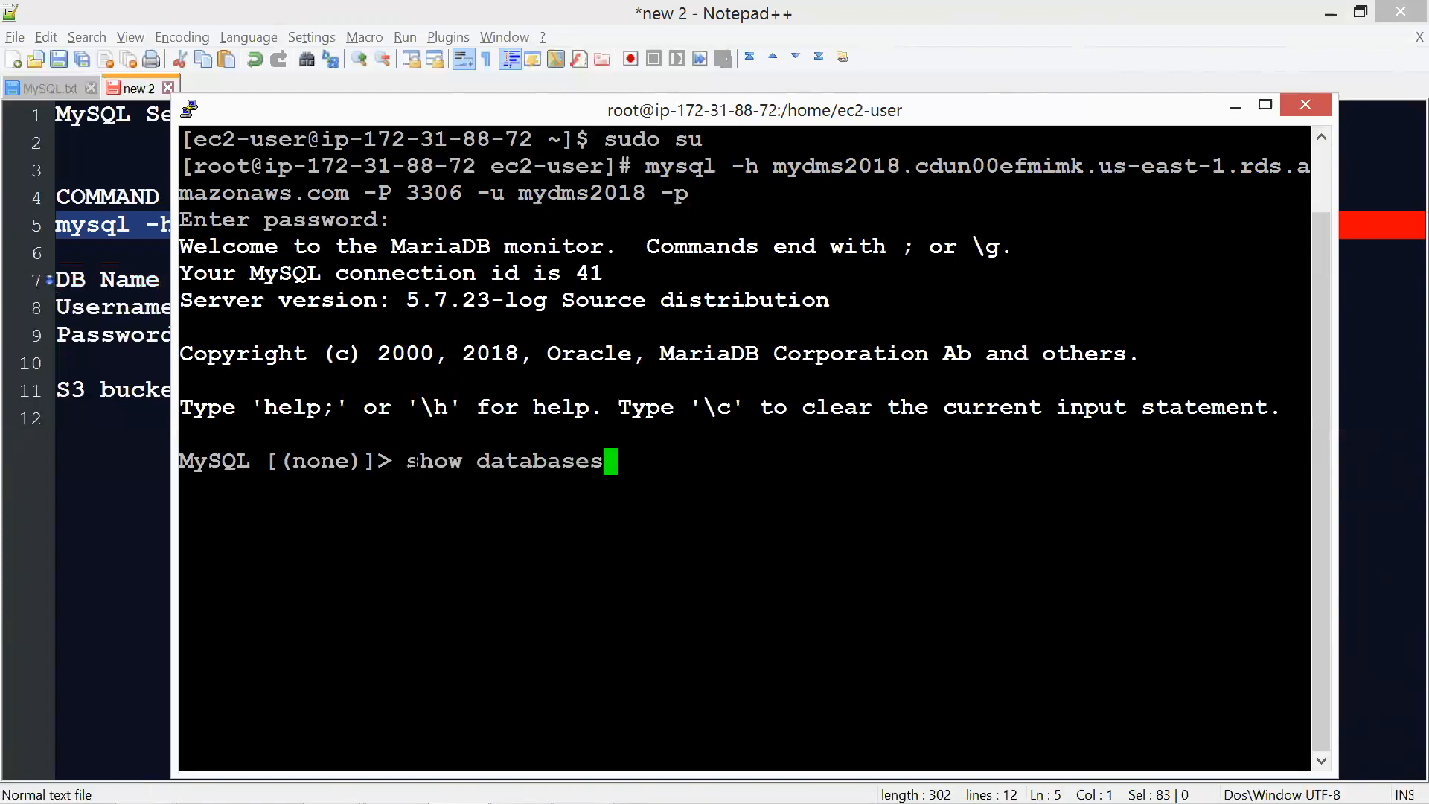
text(;)
key(Return)
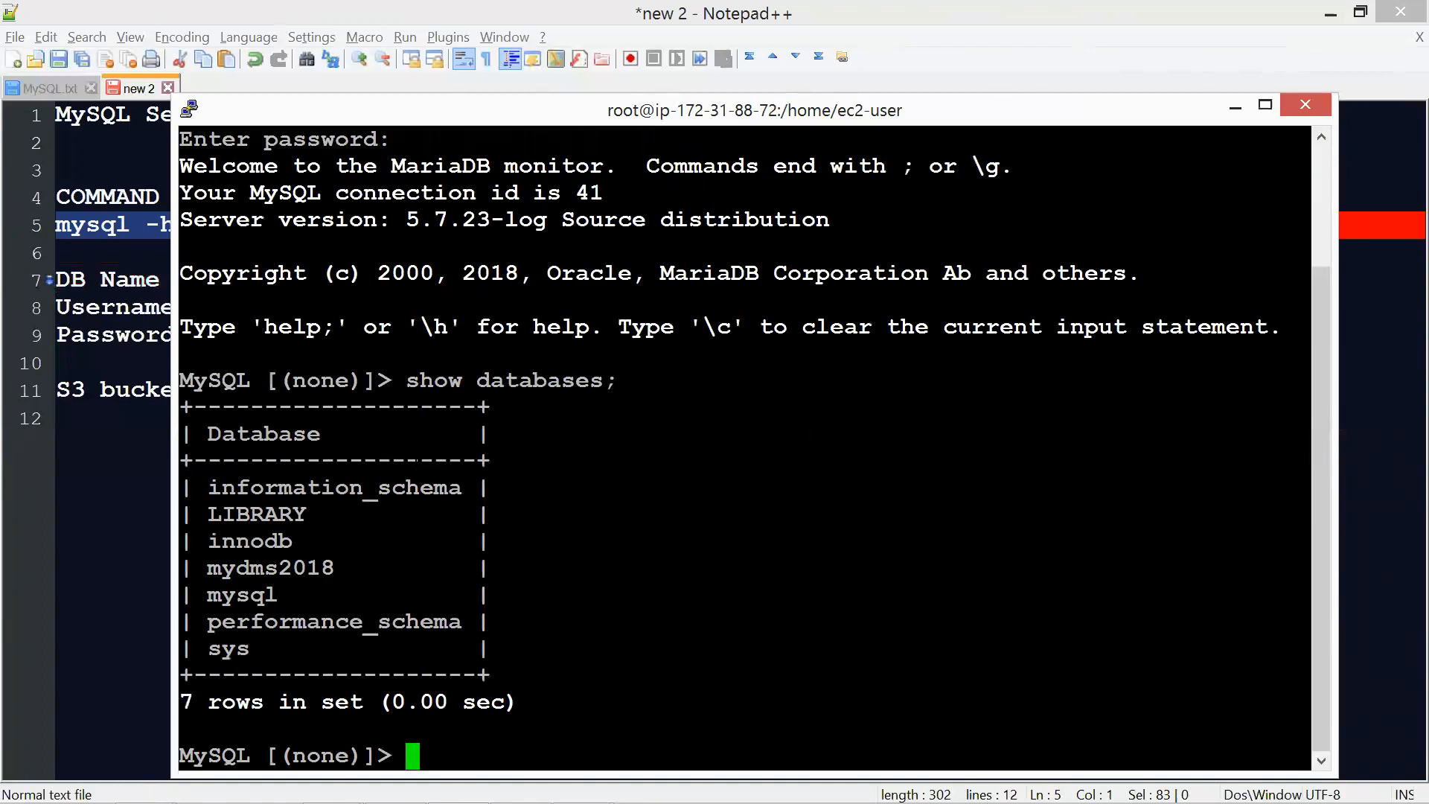
Make LIBRARY the current database with "use LIBRARY;" and list its tables with "SHOW TABLES;"
double_click(266, 514)
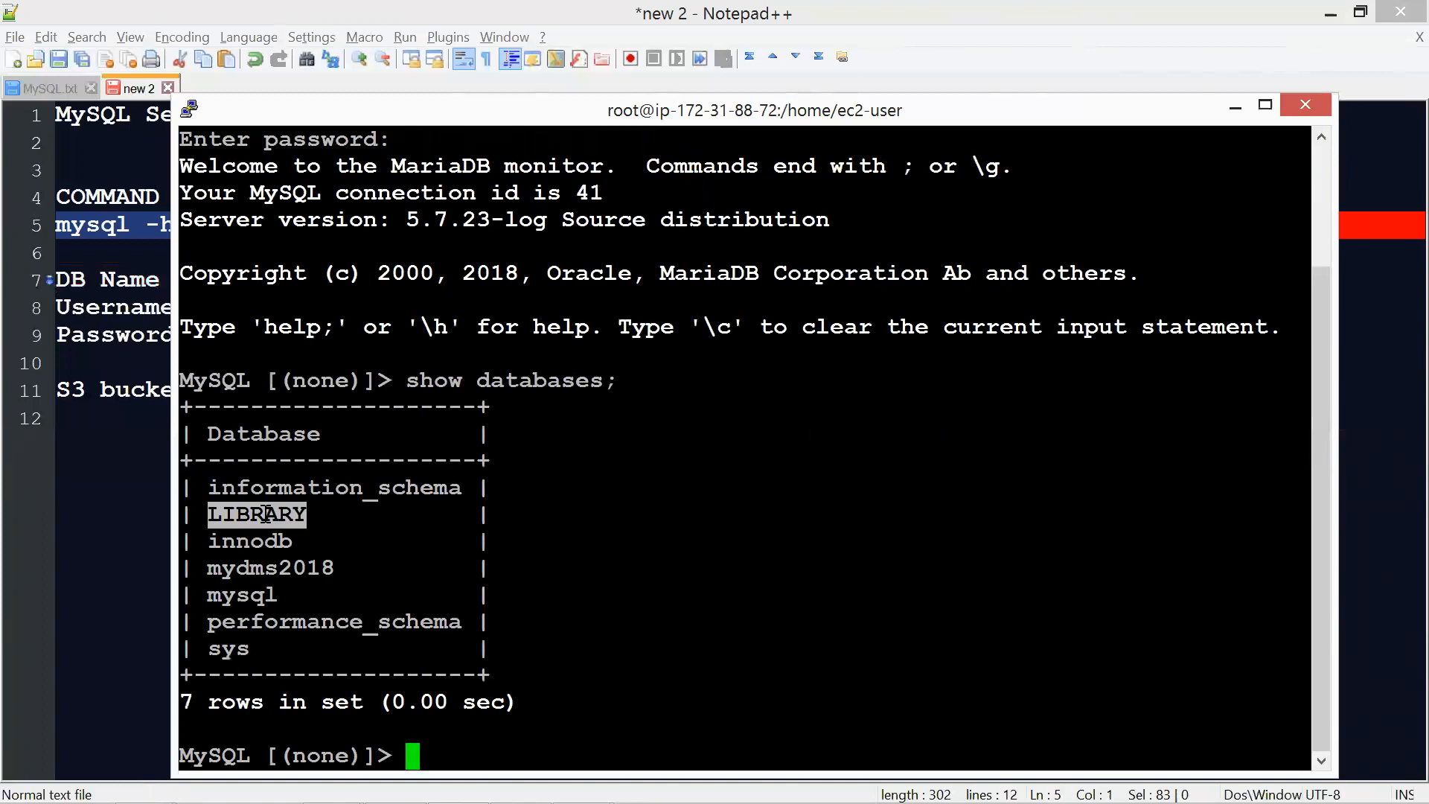
text(use Li)
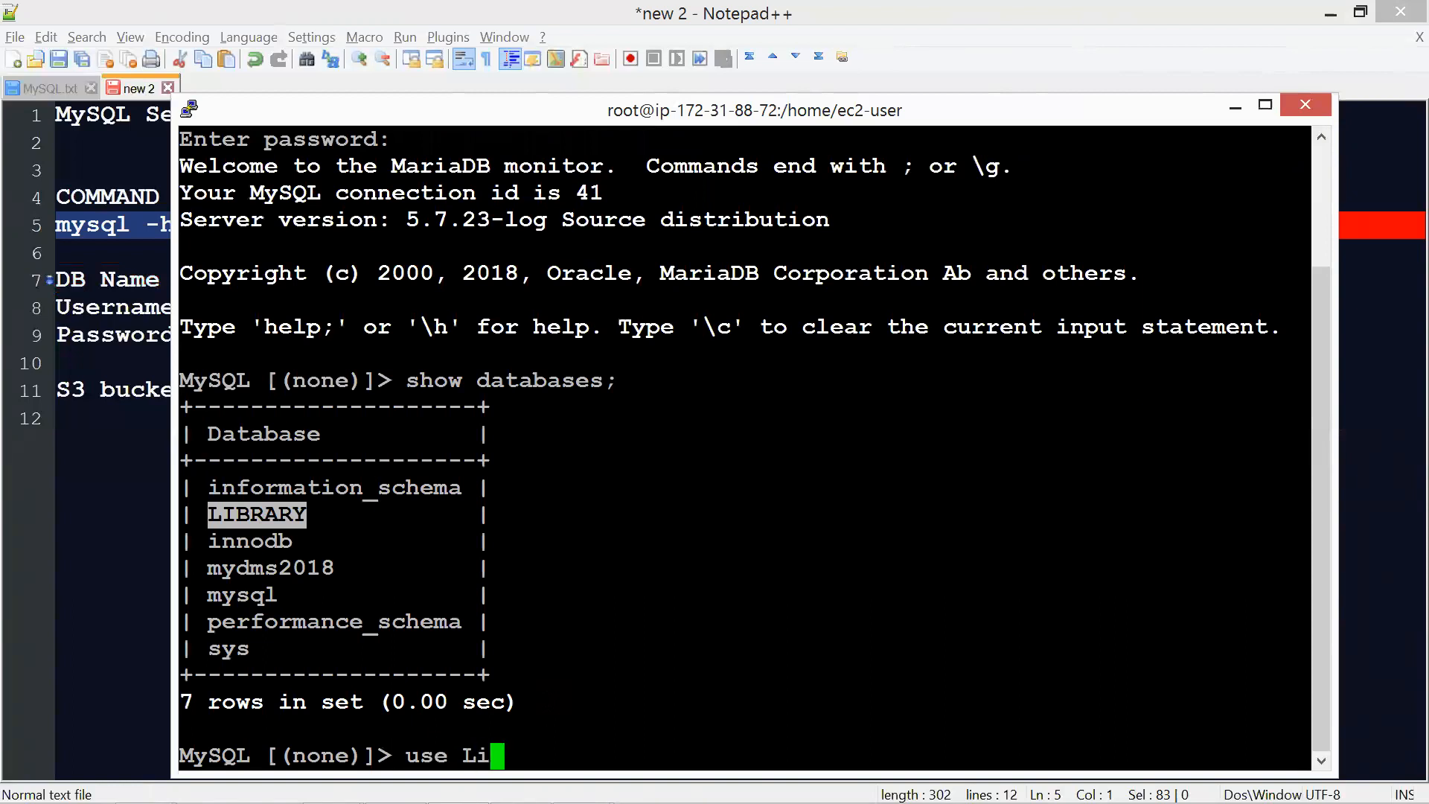
key(BackSpace)
text(IBRARY;)
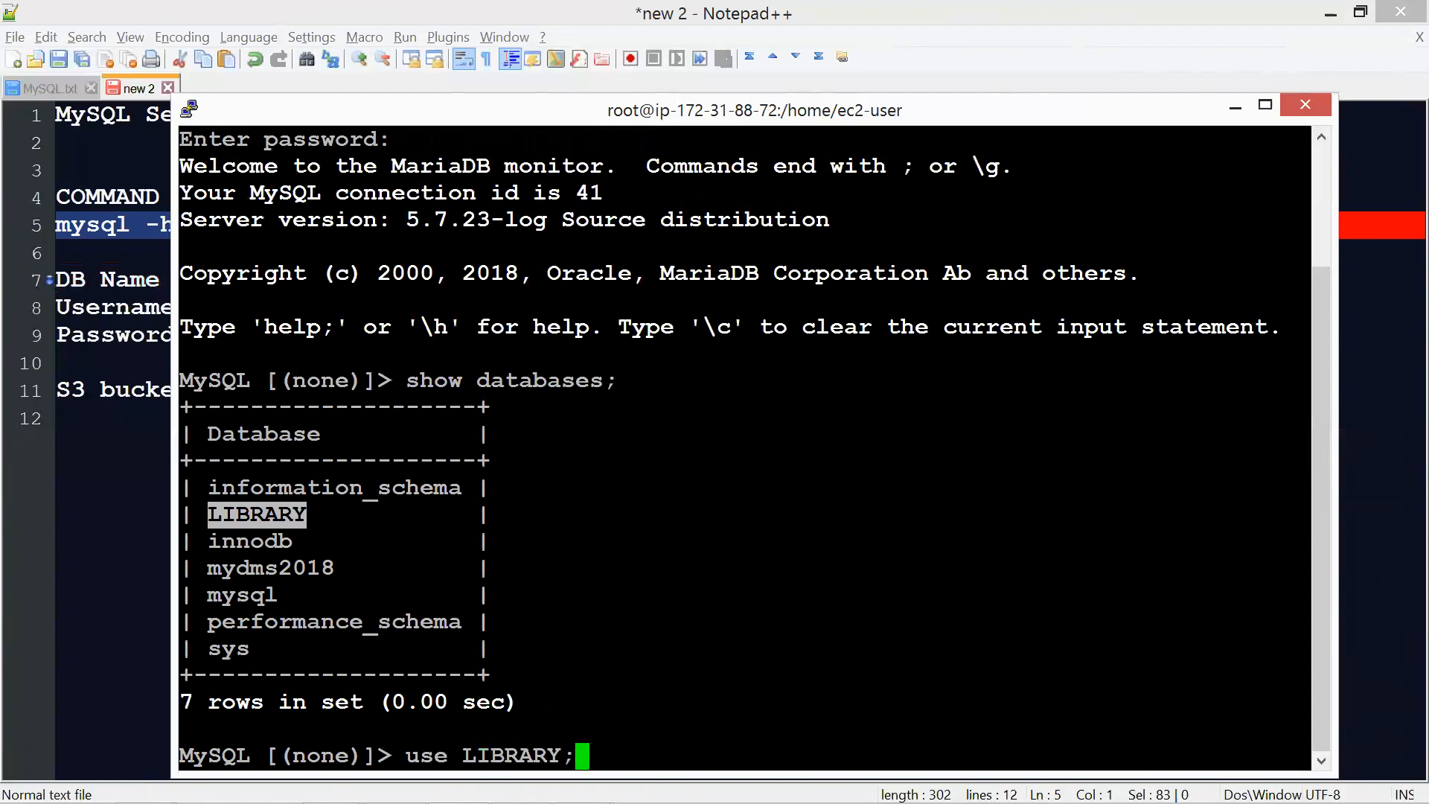
key(Return)
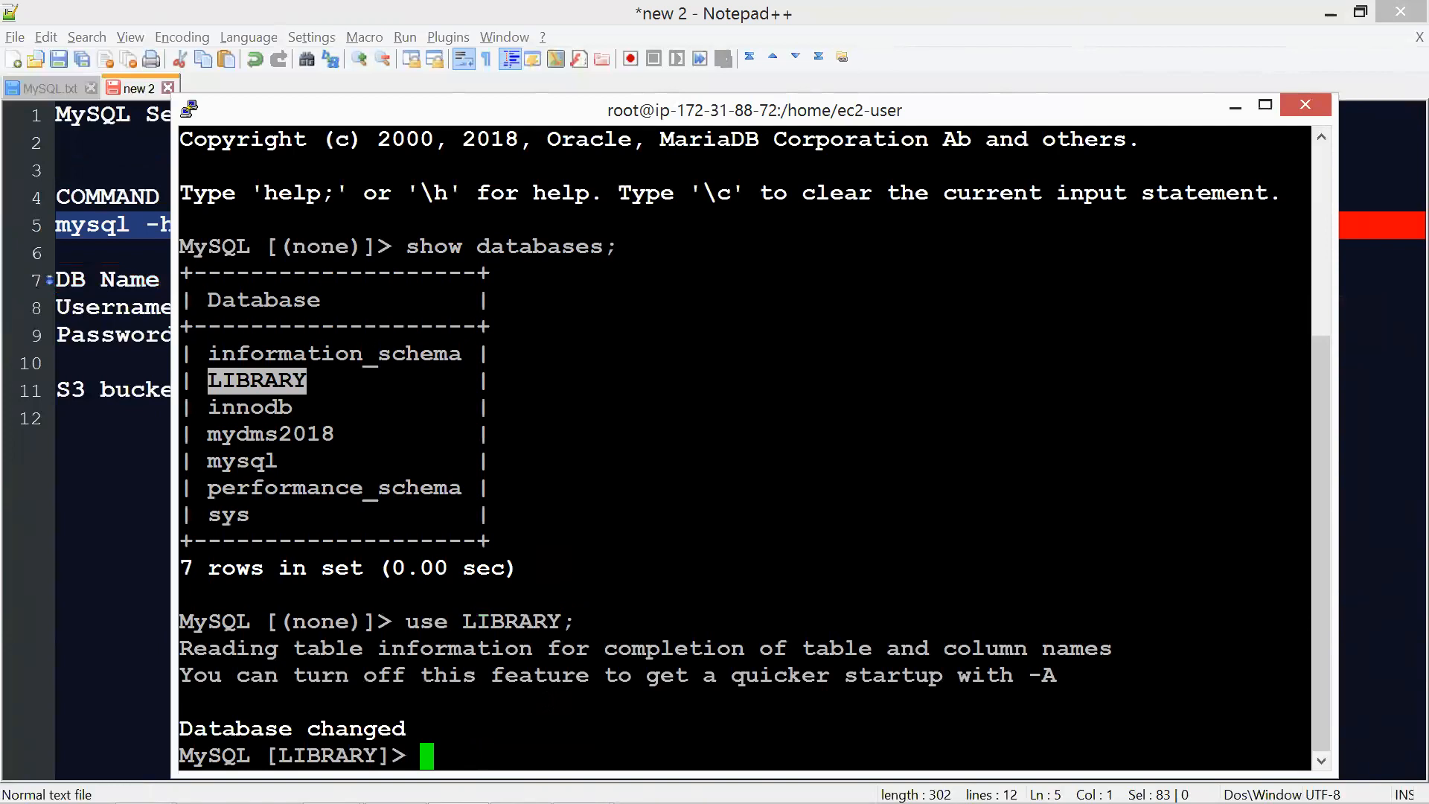
text(SHOW )
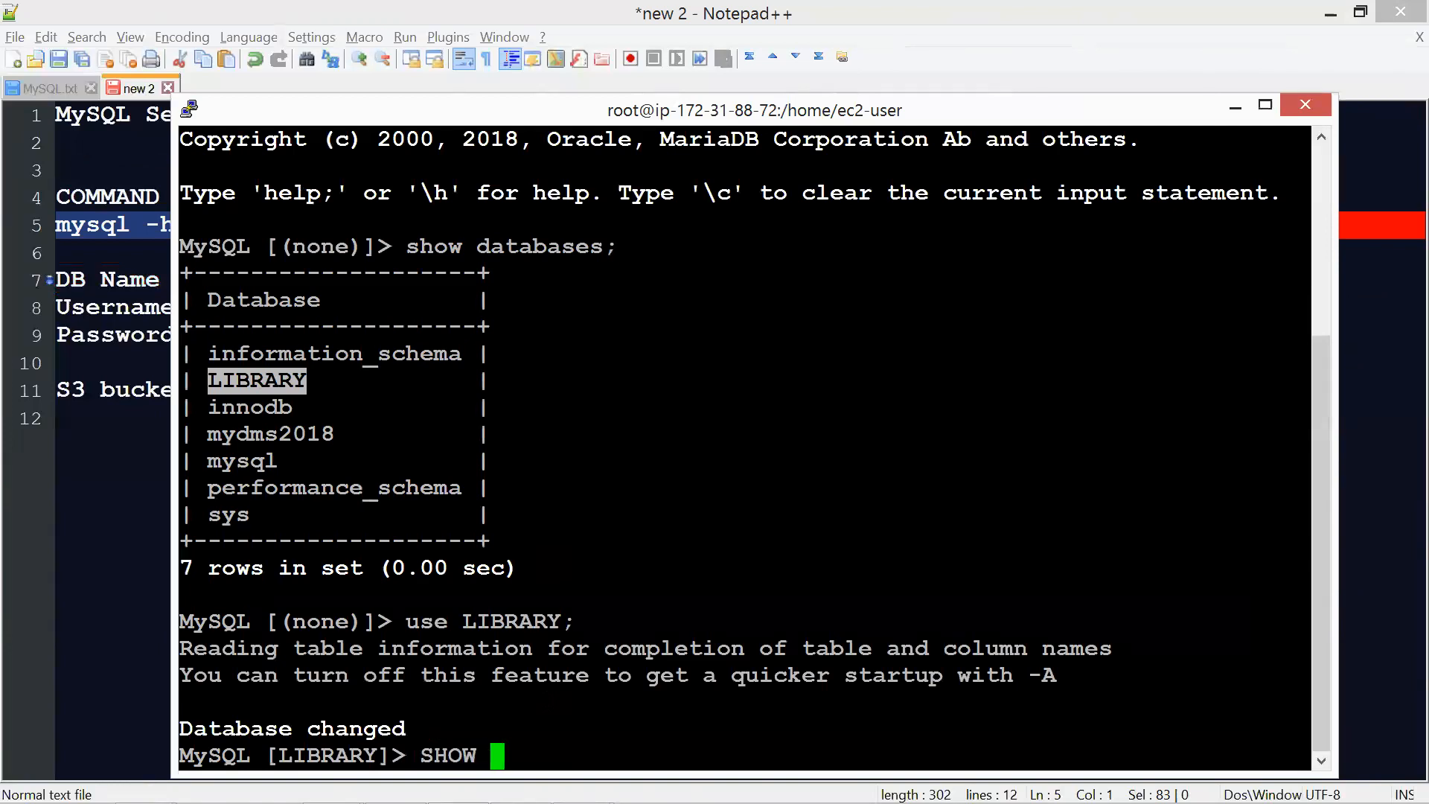
text(TABLES;)
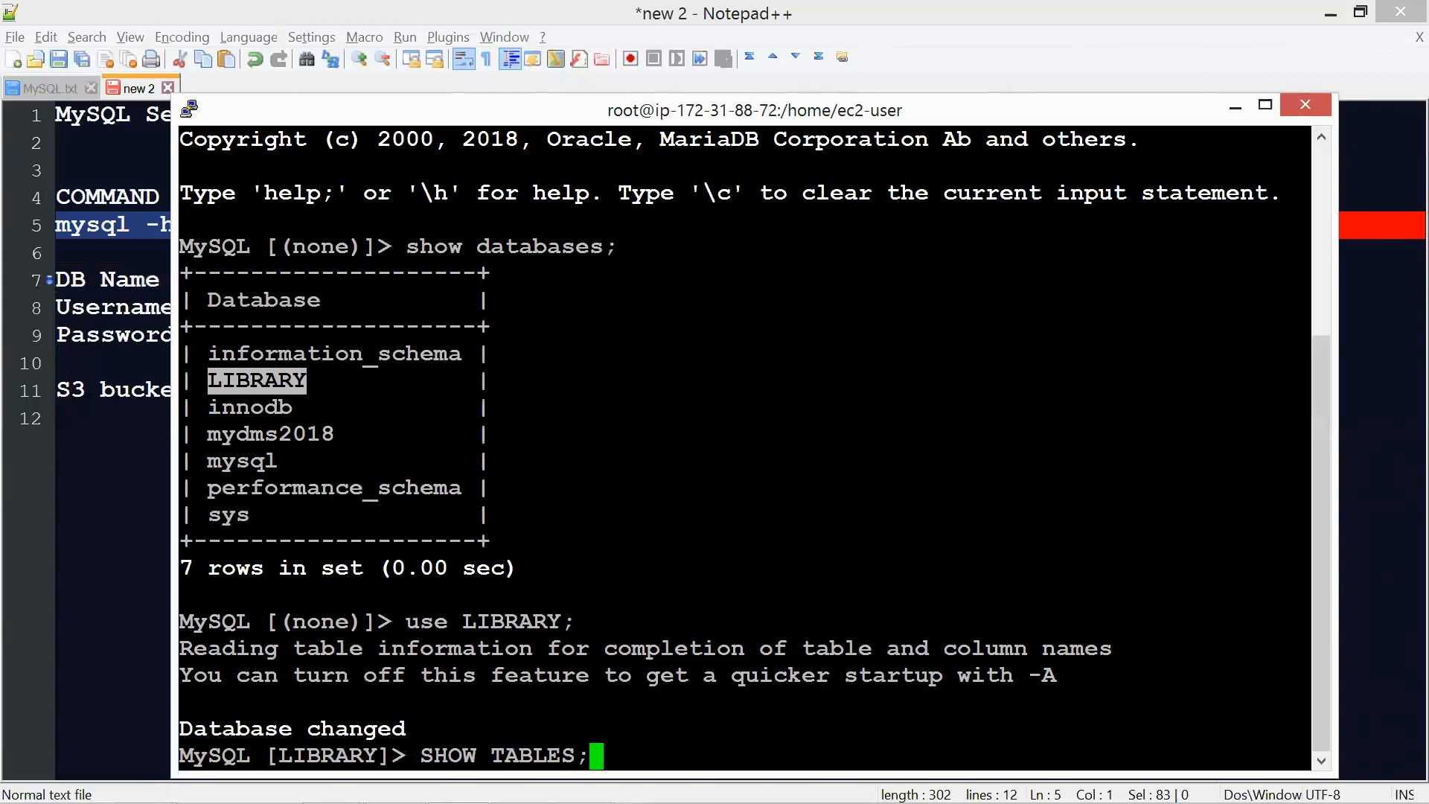
key(Return)
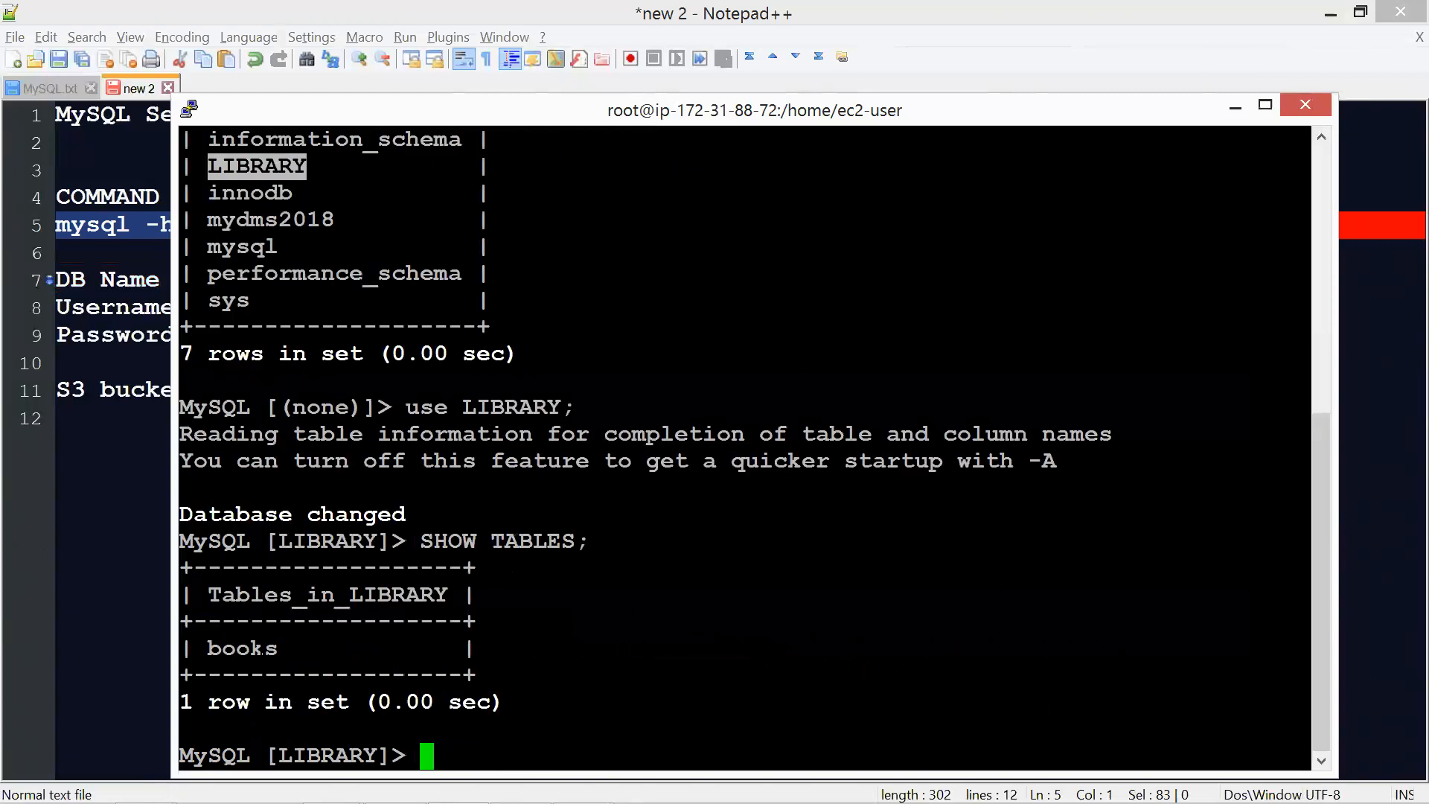
Query all rows of the books table with "SELECT * FROM books;"
text(SELECT )
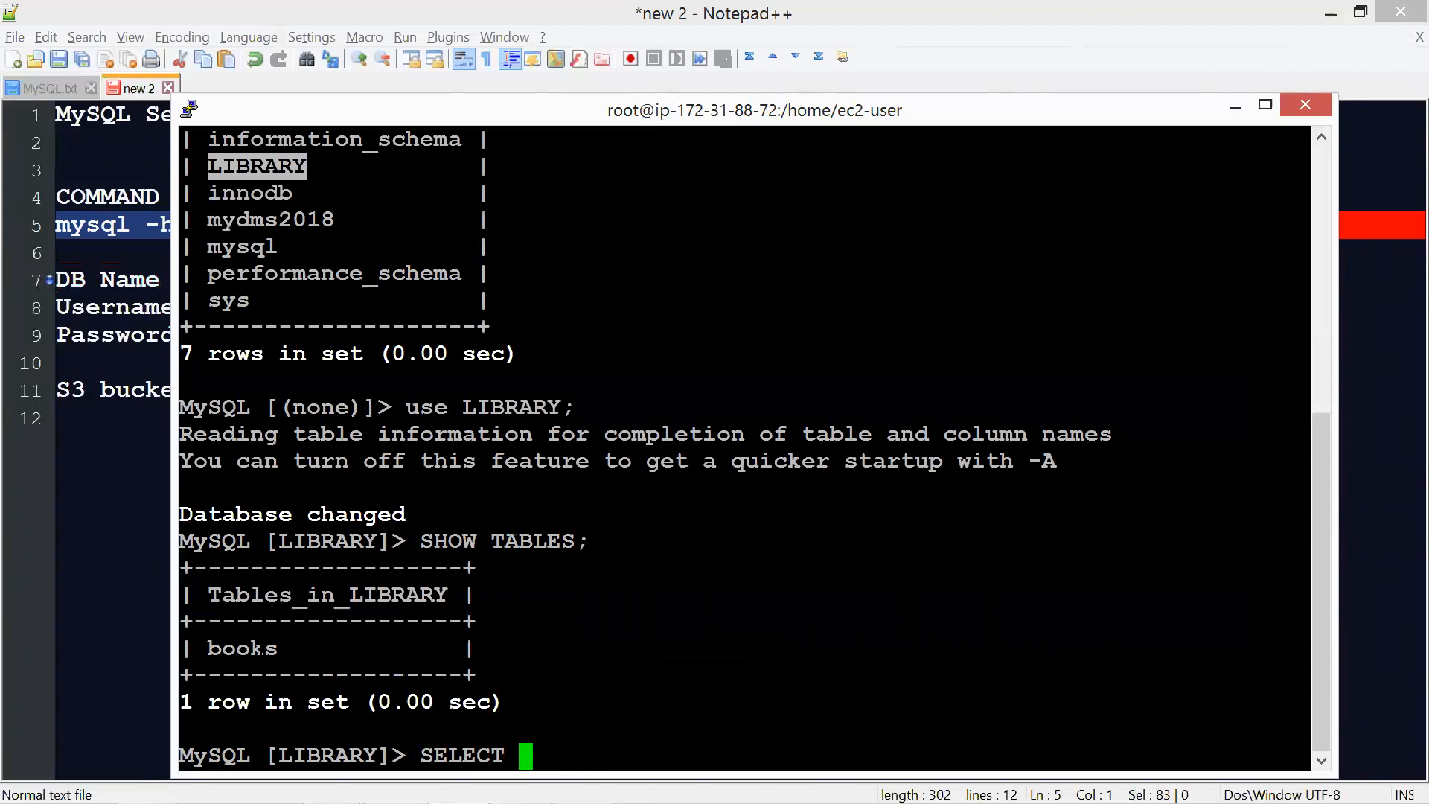
text(* FROM )
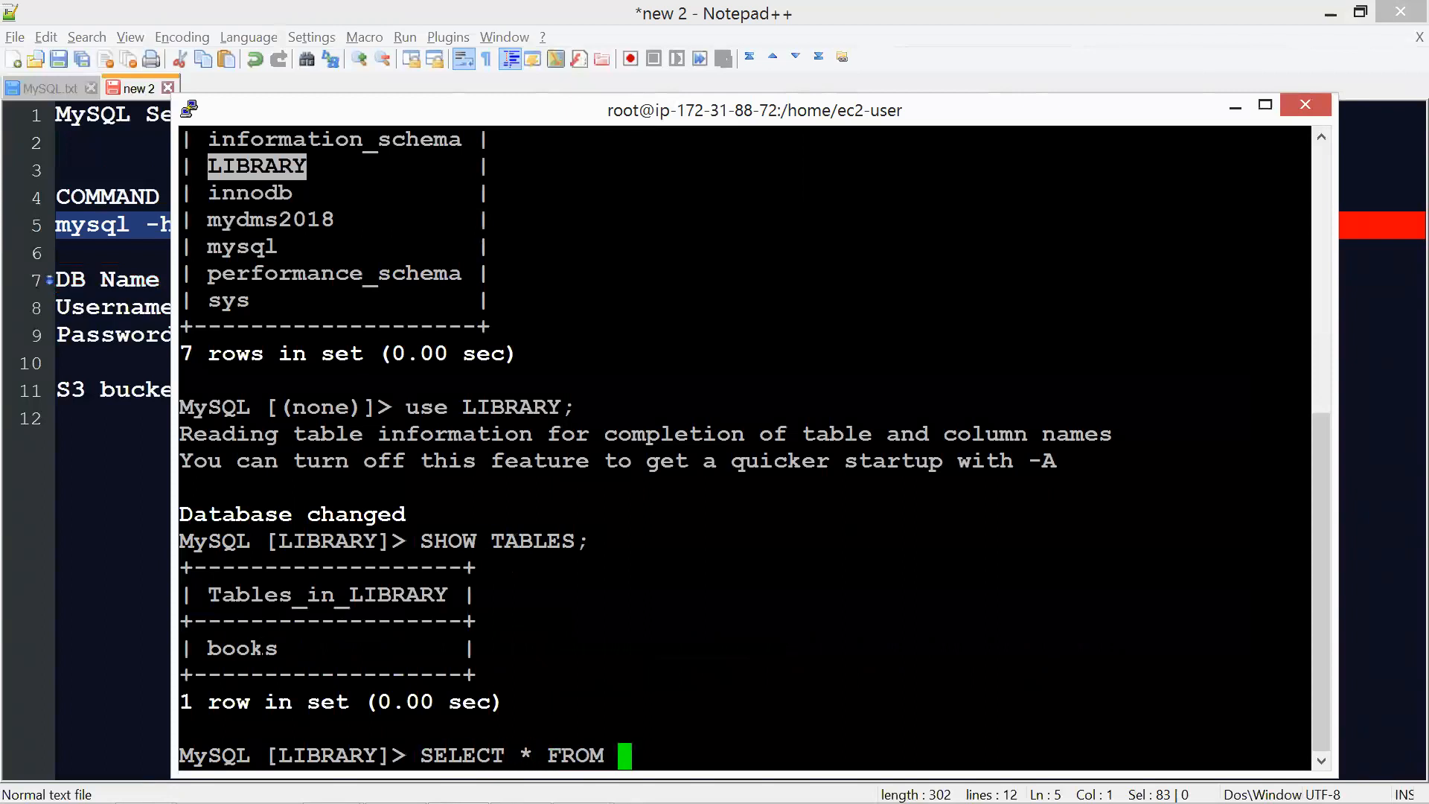
text(BOOKS)
key(BackSpace)
key(BackSpace)
key(BackSpace)
key(BackSpace)
key(BackSpace)
text(books;)
key(Return)
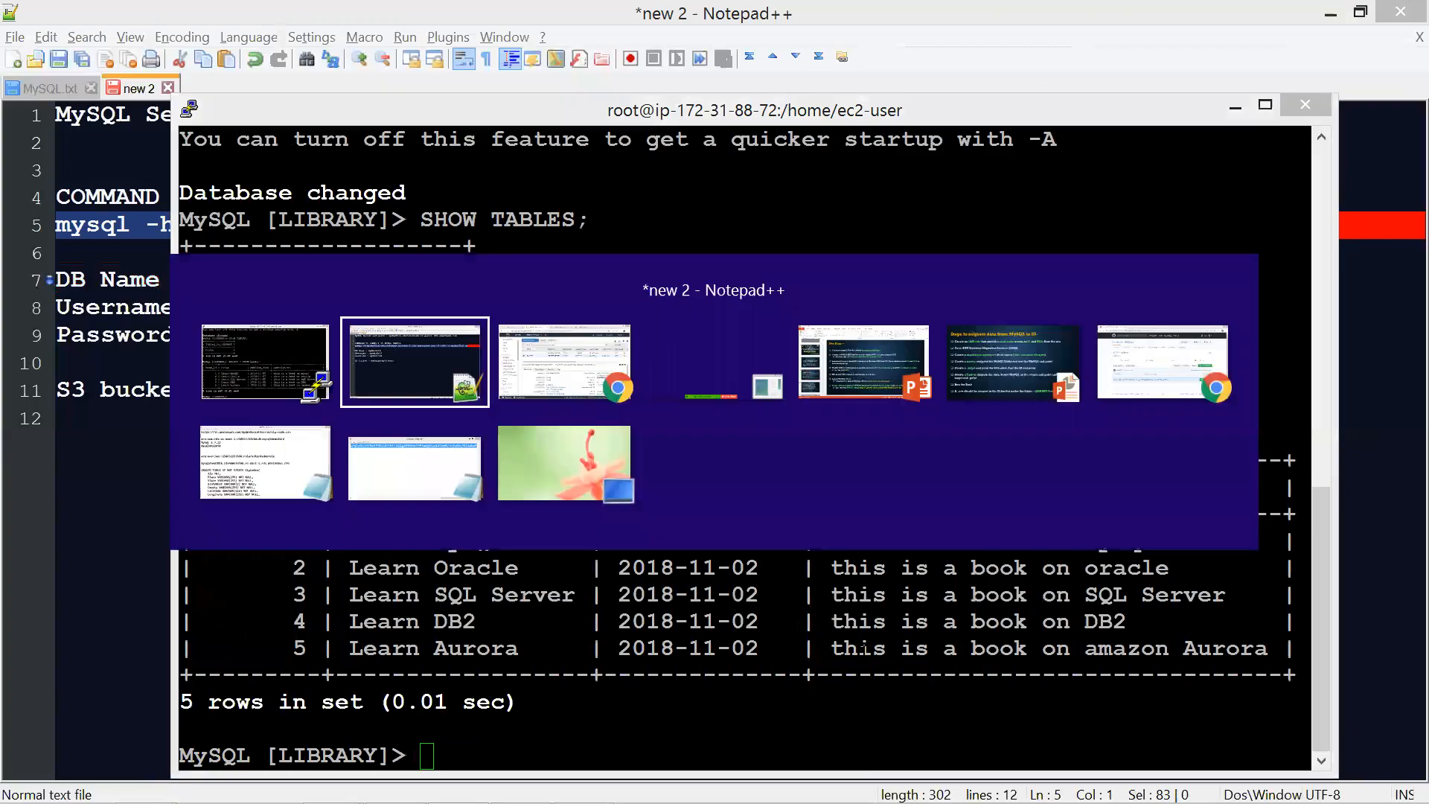
key(alt+Tab)
key(alt+Tab)
key(alt+Tab)
key(Escape)
key(alt+Tab)
key(alt+Tab)
key(alt+Tab)
key(alt+Tab)
key(alt+Tab)
key(Escape)
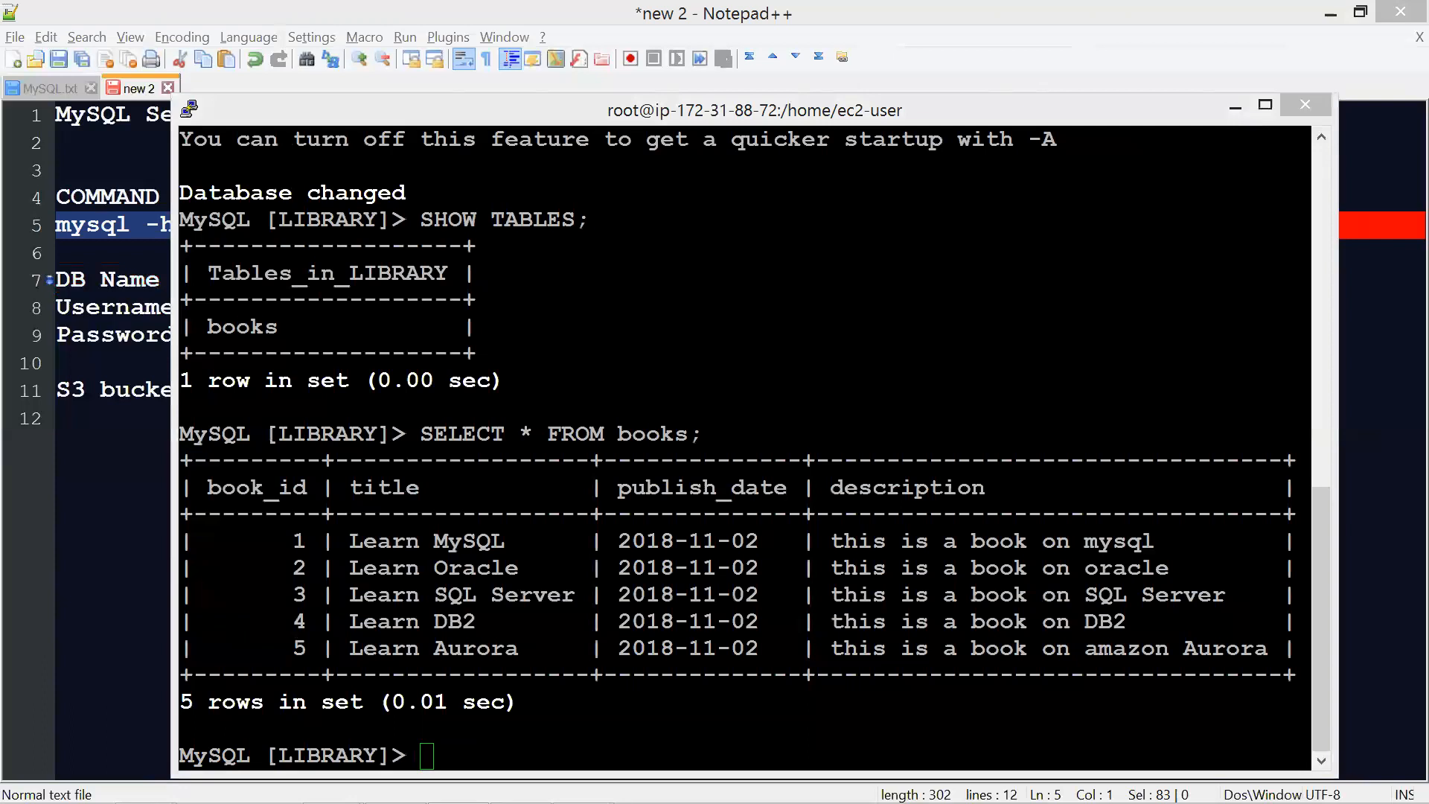
Minimize the PuTTY terminal window to return to the notes in Notepad++
click(1232, 108)
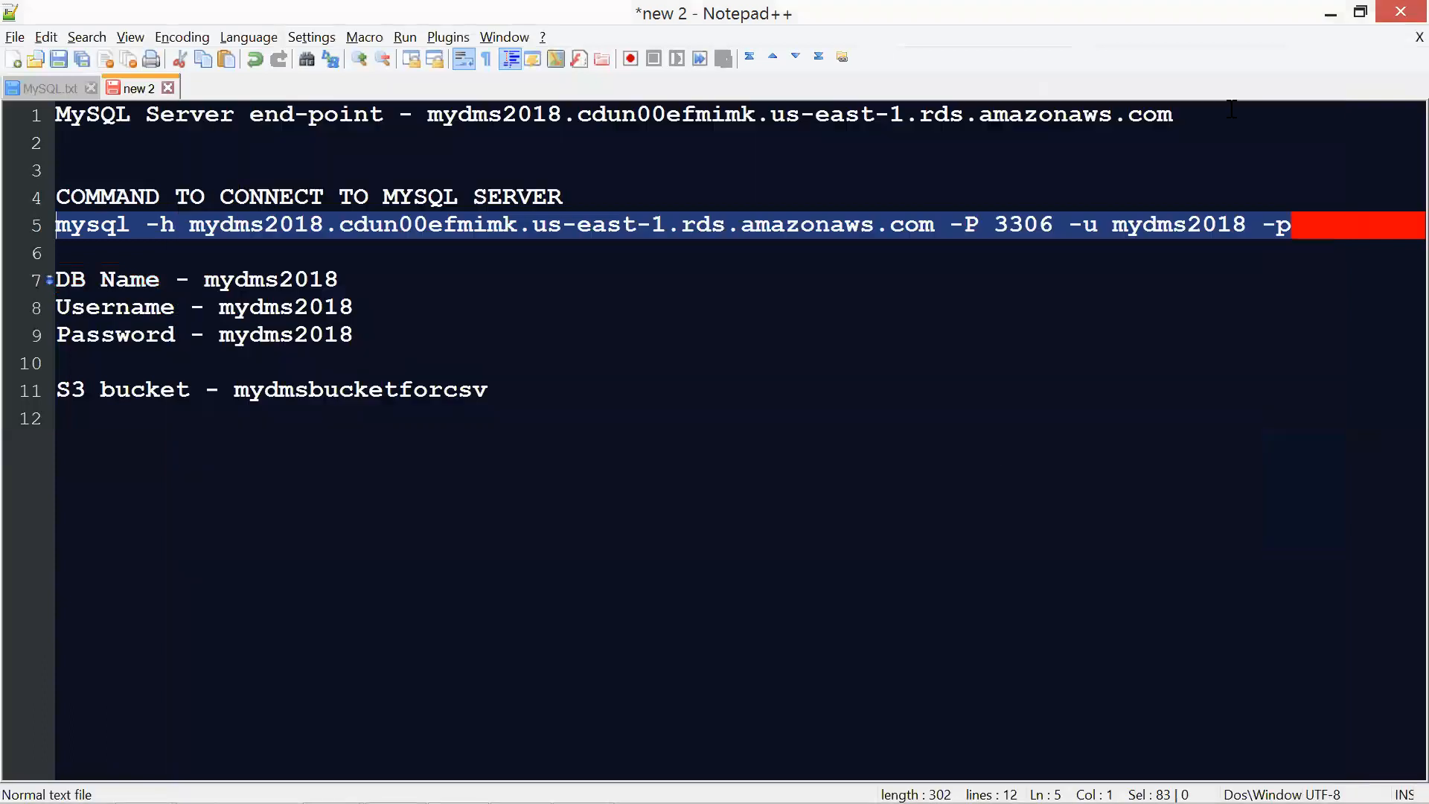
key(alt+Tab)
key(alt+Tab)
key(alt+Tab)
key(alt+Tab)
key(Escape)
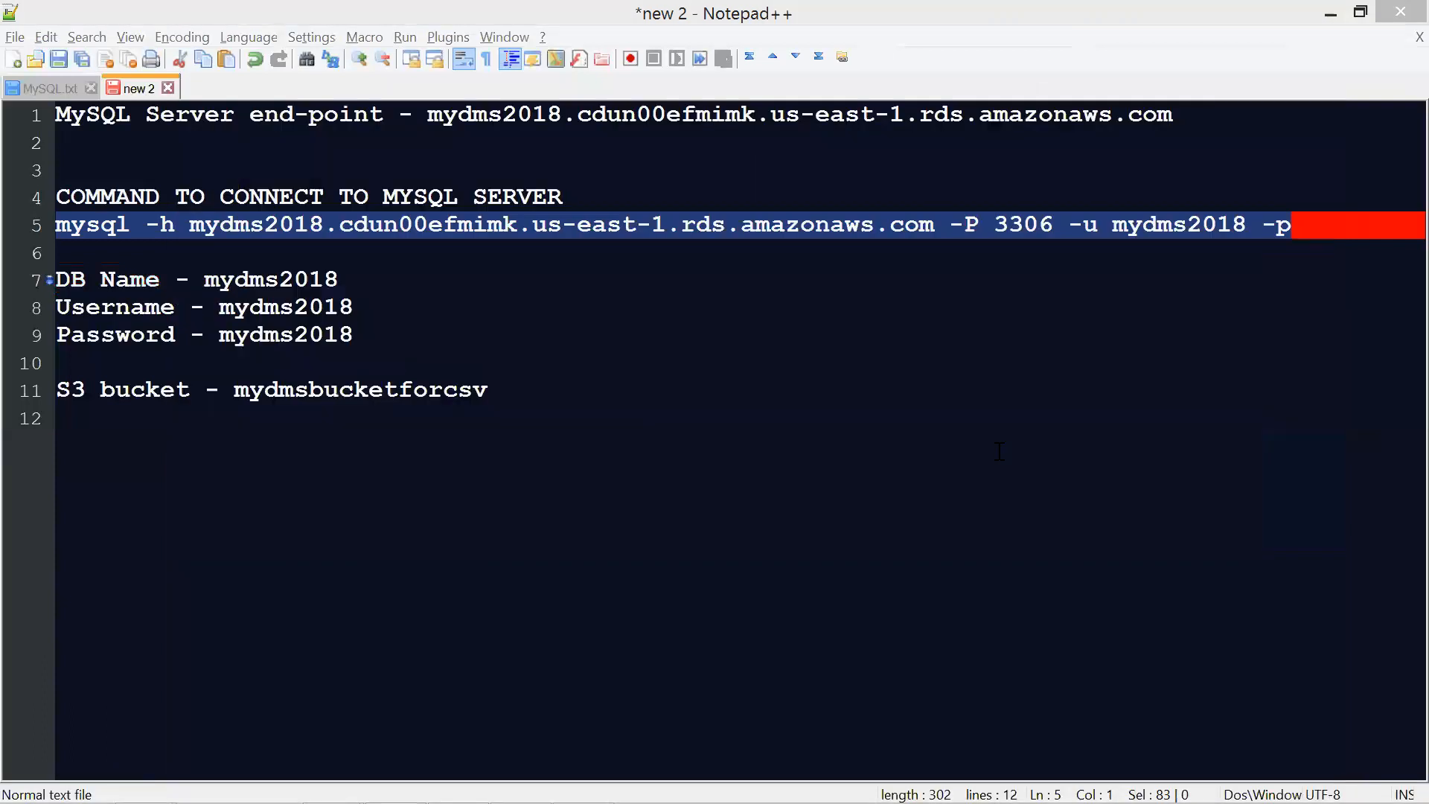
Minimize the notes in Notepad++ and switch to the PowerPoint slide listing the steps to migrate data from MySQL to S3
click(1332, 18)
key(alt+Tab)
key(alt+Tab)
key(alt+Tab)
key(alt+Tab)
key(alt+Tab)
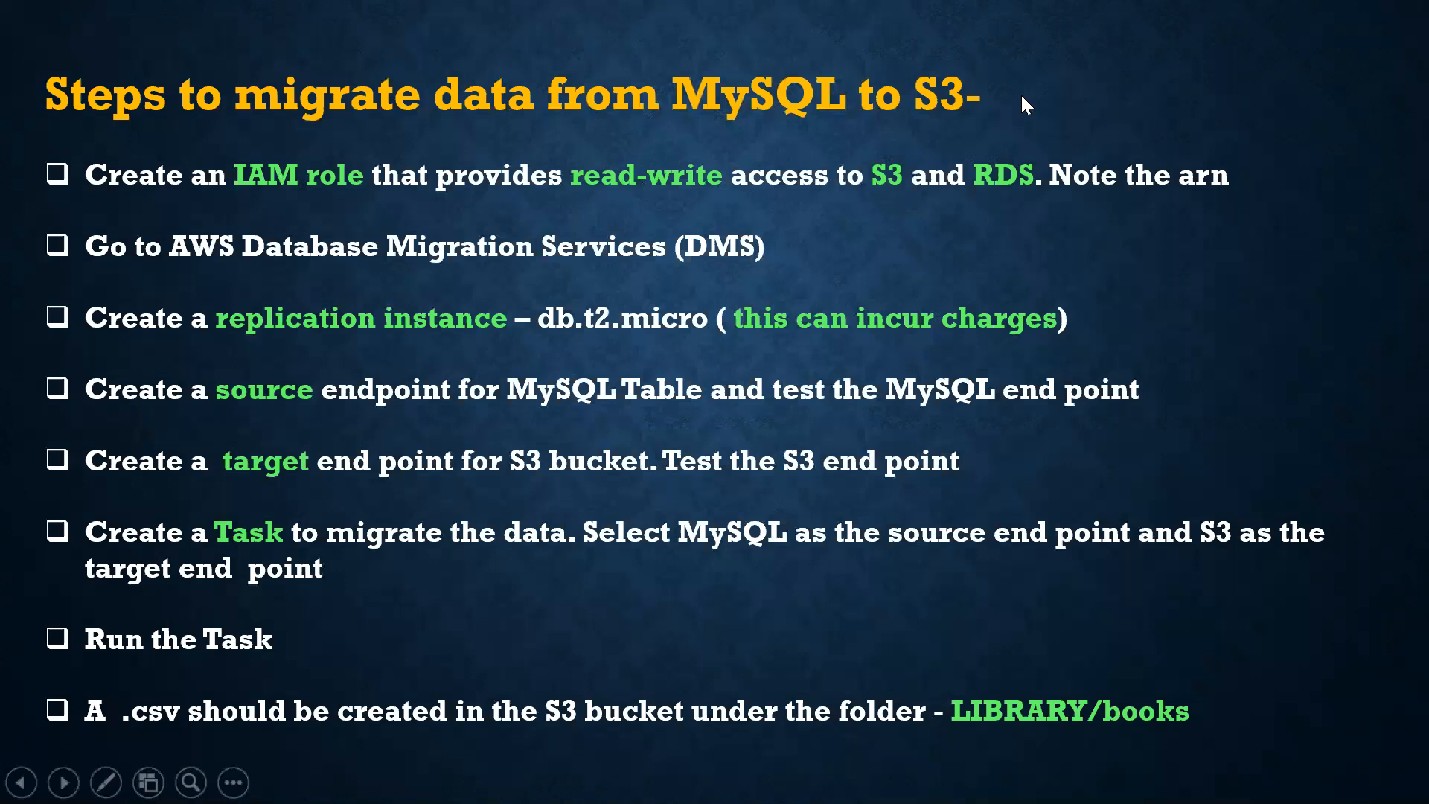
Switch to the AWS console in Chrome and close the surplus EC2 and S3 console tabs
key(alt+Tab)
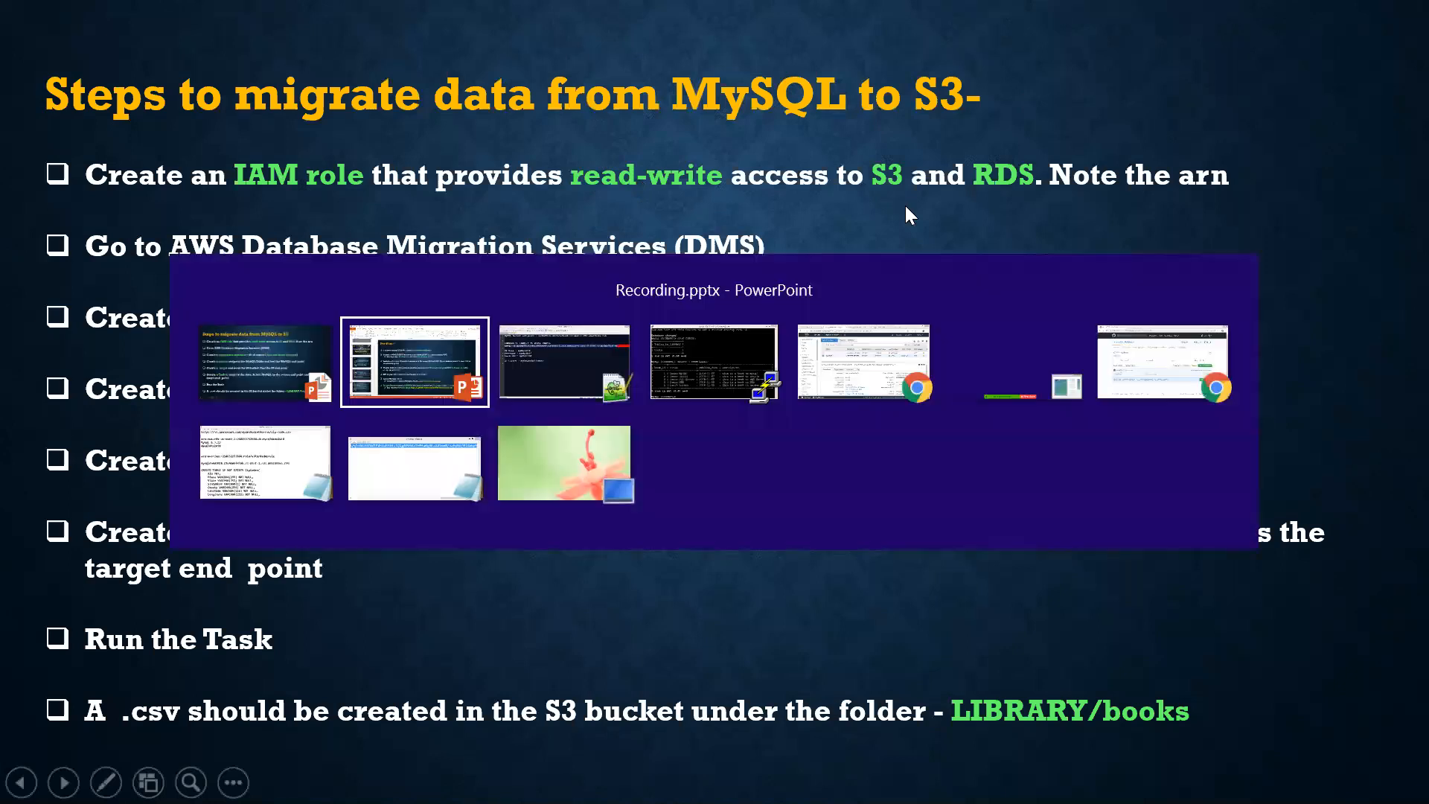
key(alt+Tab)
key(alt+Tab)
key(alt+Tab)
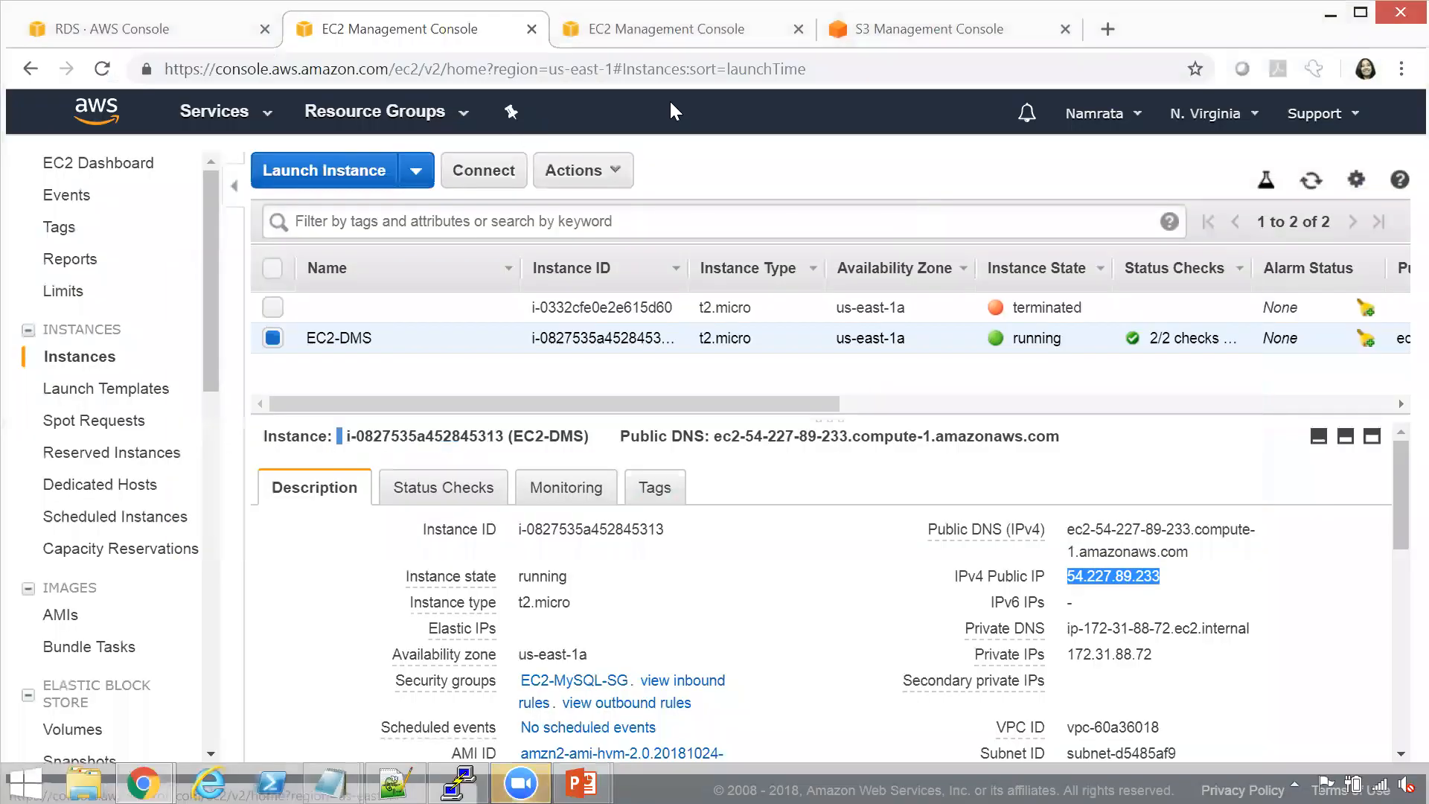
click(1060, 34)
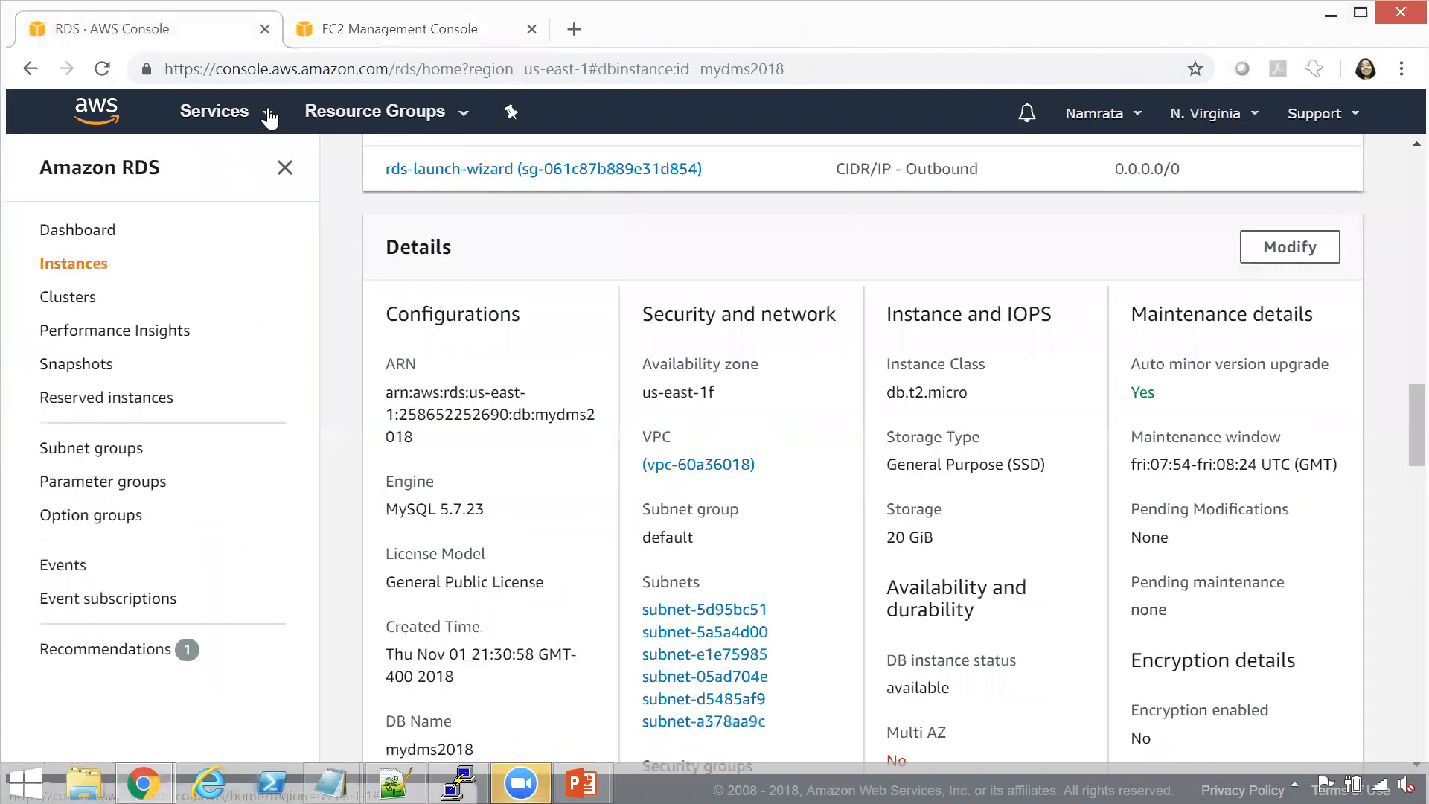
Go to the IAM service and open its list of roles
click(267, 119)
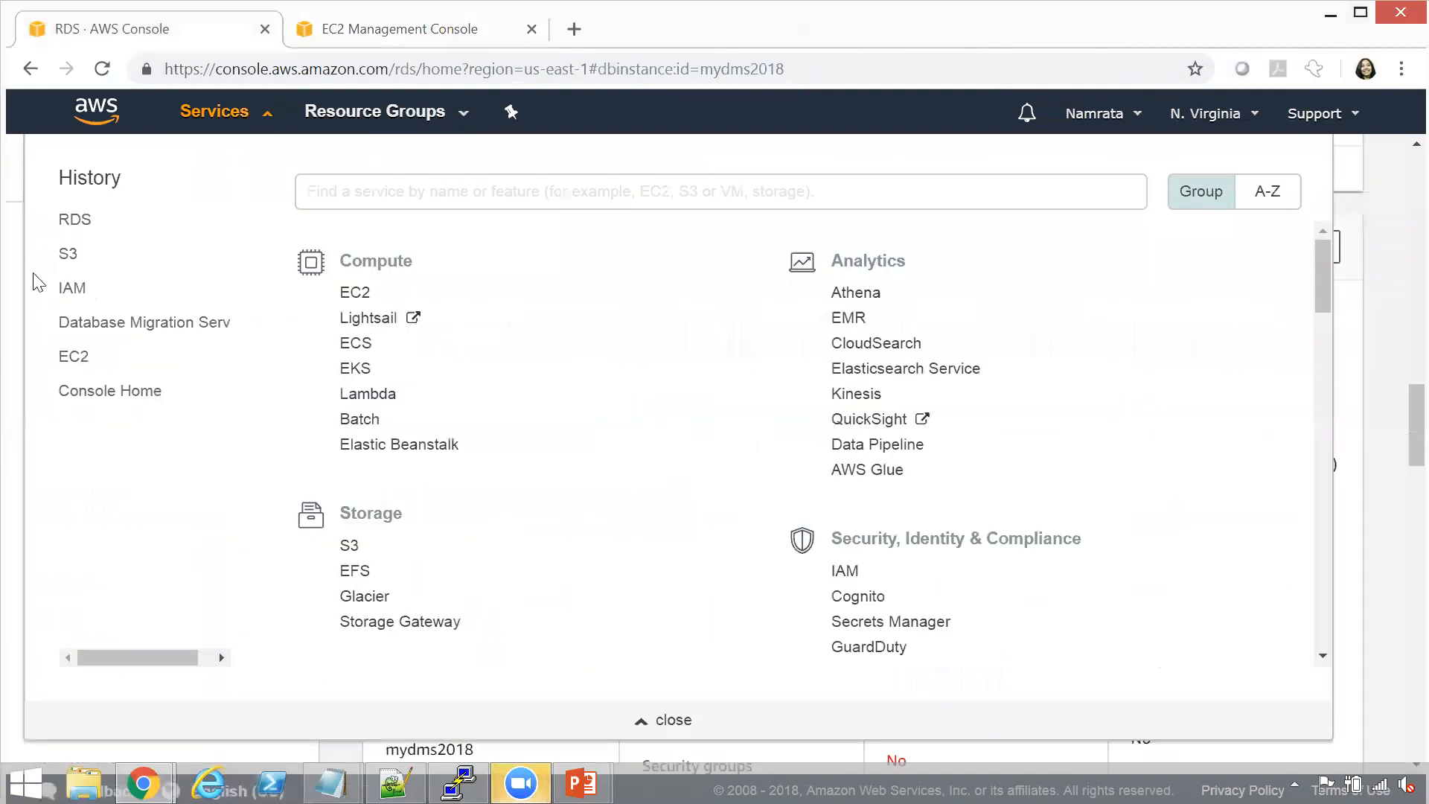
click(75, 289)
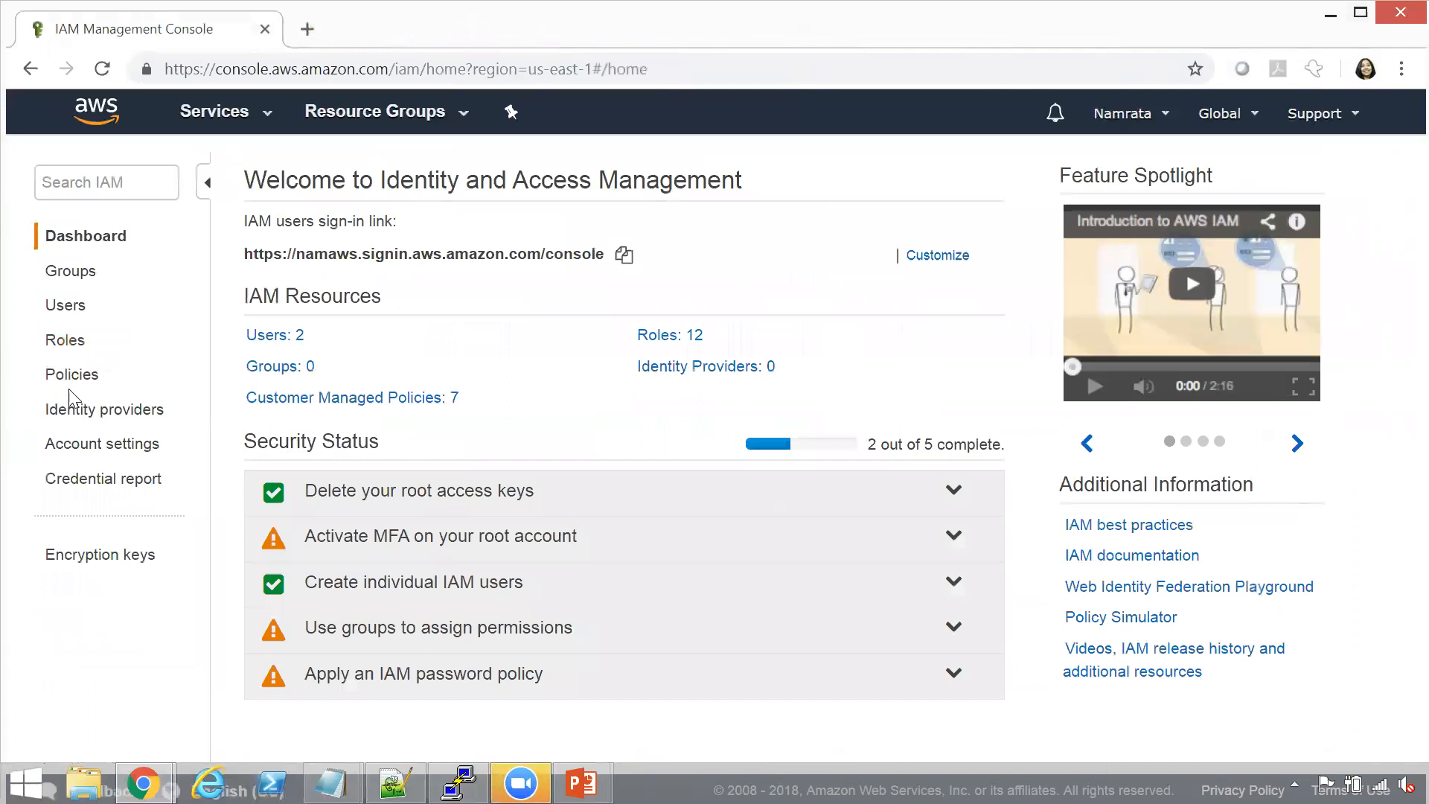
click(67, 342)
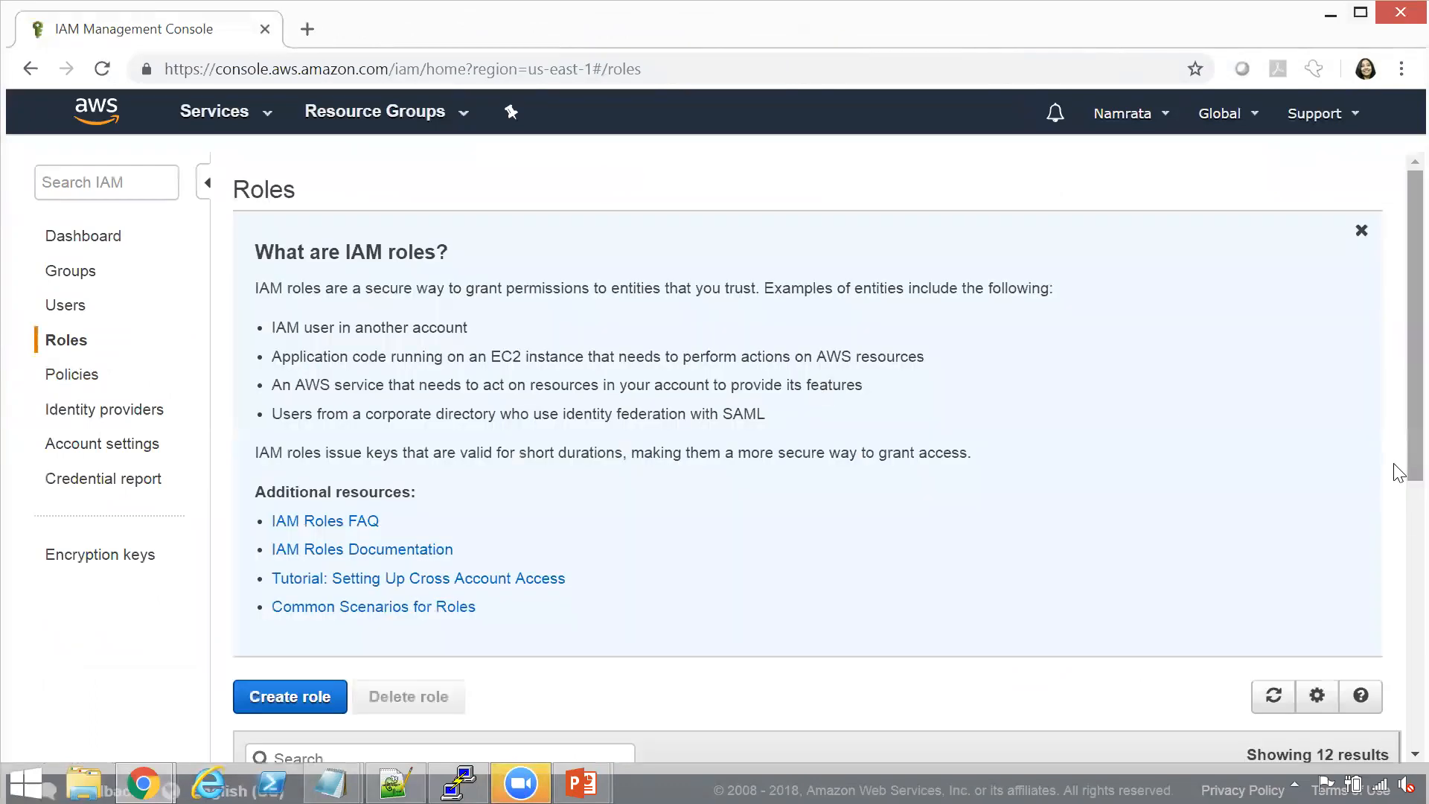
Start creating an IAM role for the AWS service DMS and proceed to its permissions
scroll(1398, 473, down, 7)
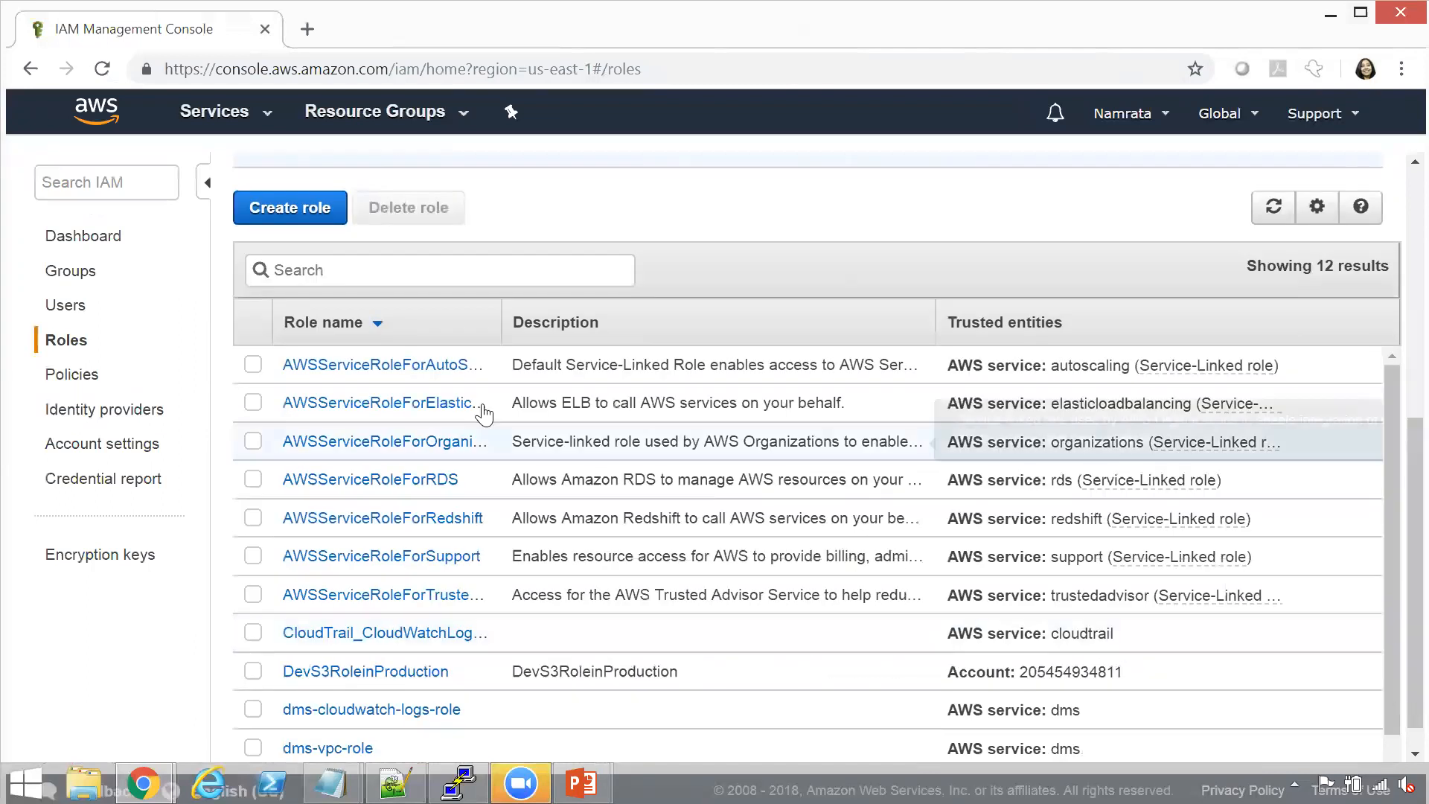
click(289, 211)
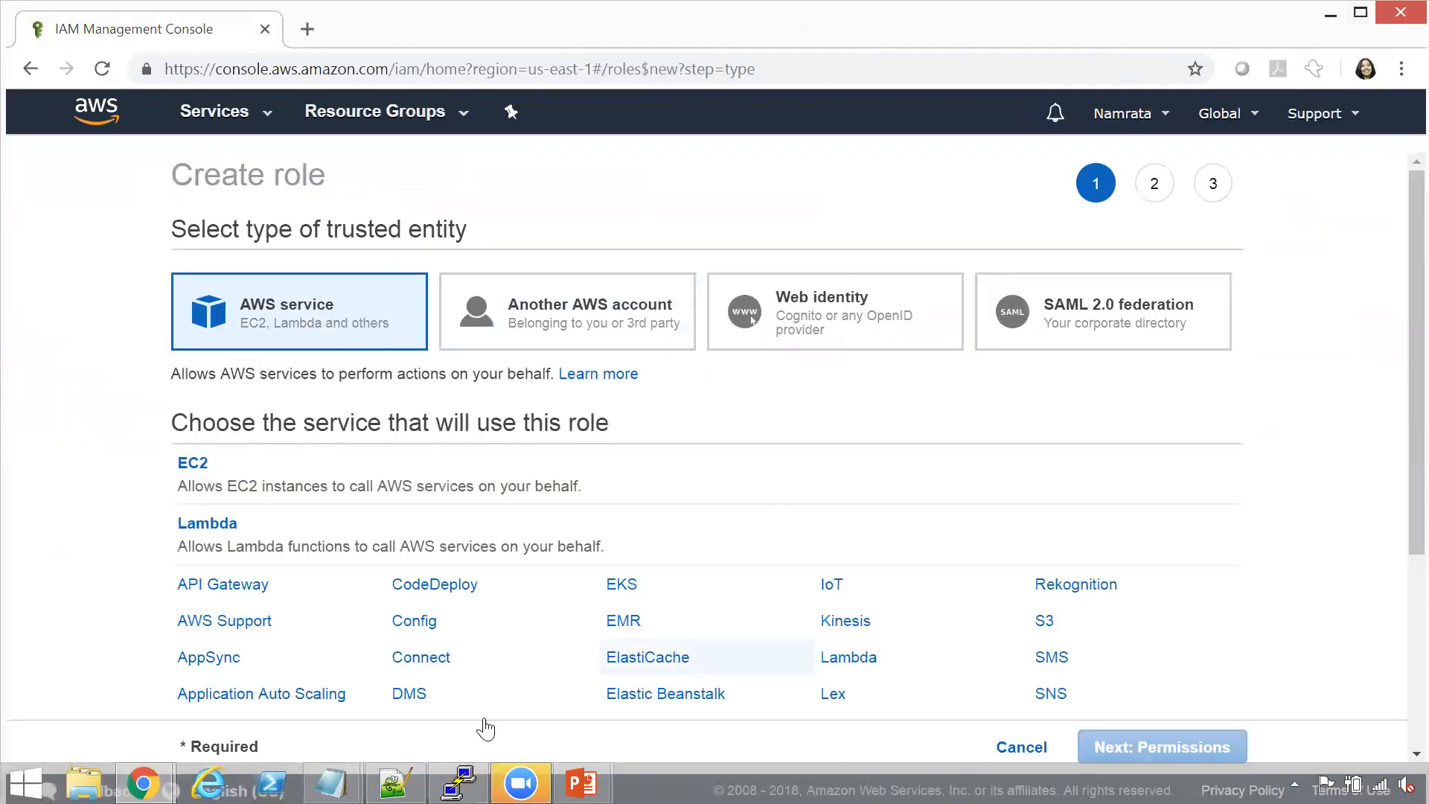
click(417, 711)
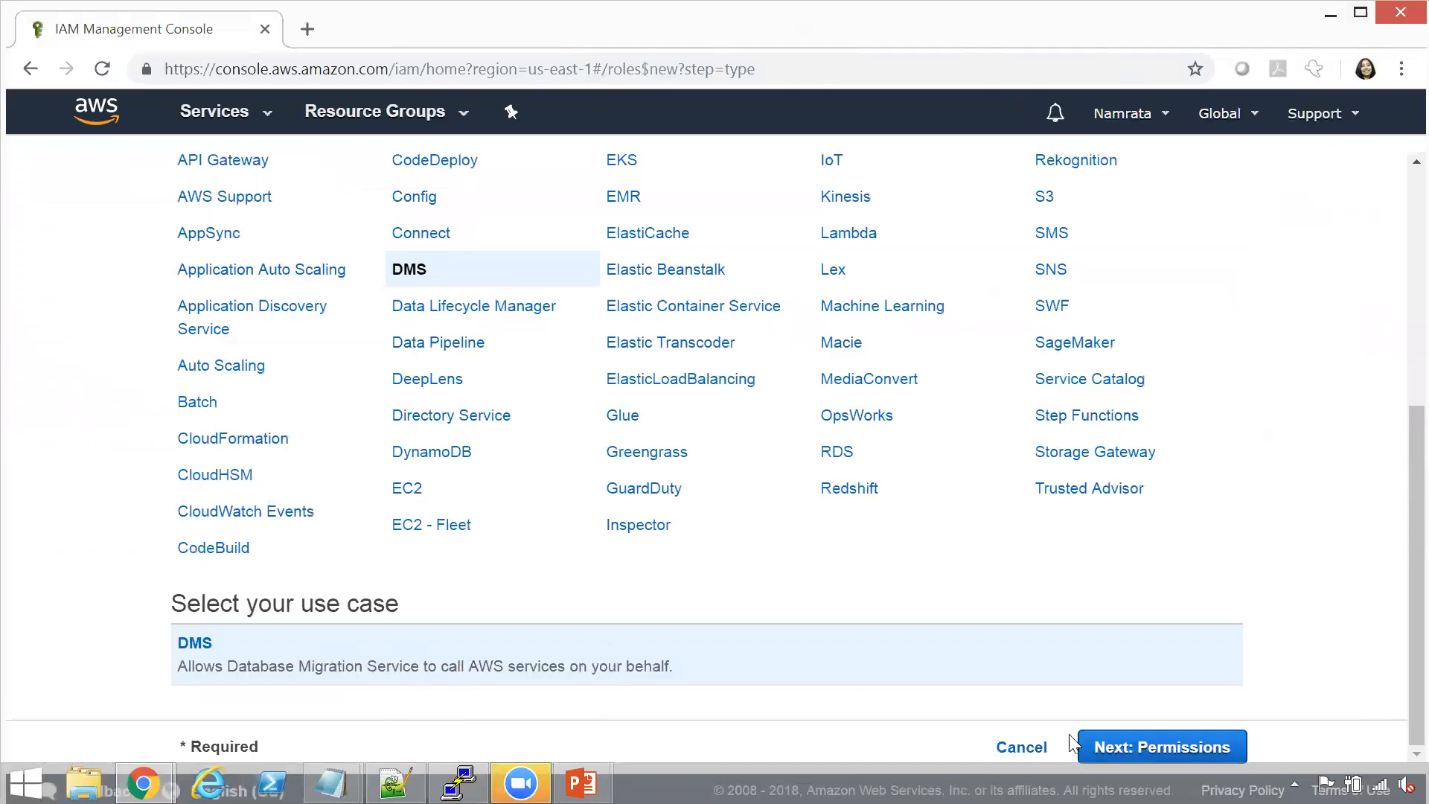
click(1144, 752)
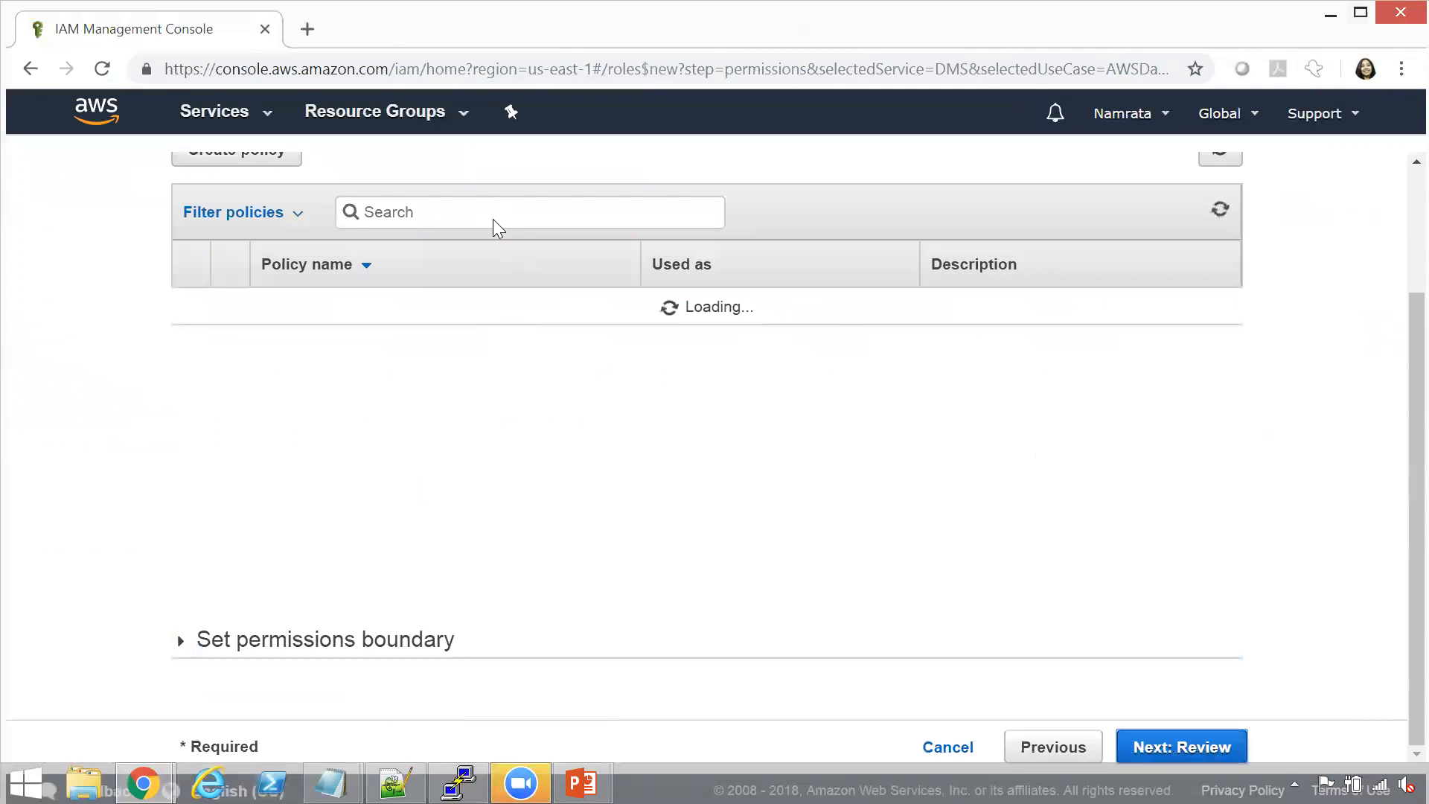
Find the S3 policies, select AmazonS3FullAccess for the new role and proceed to the review
click(495, 220)
text(S3)
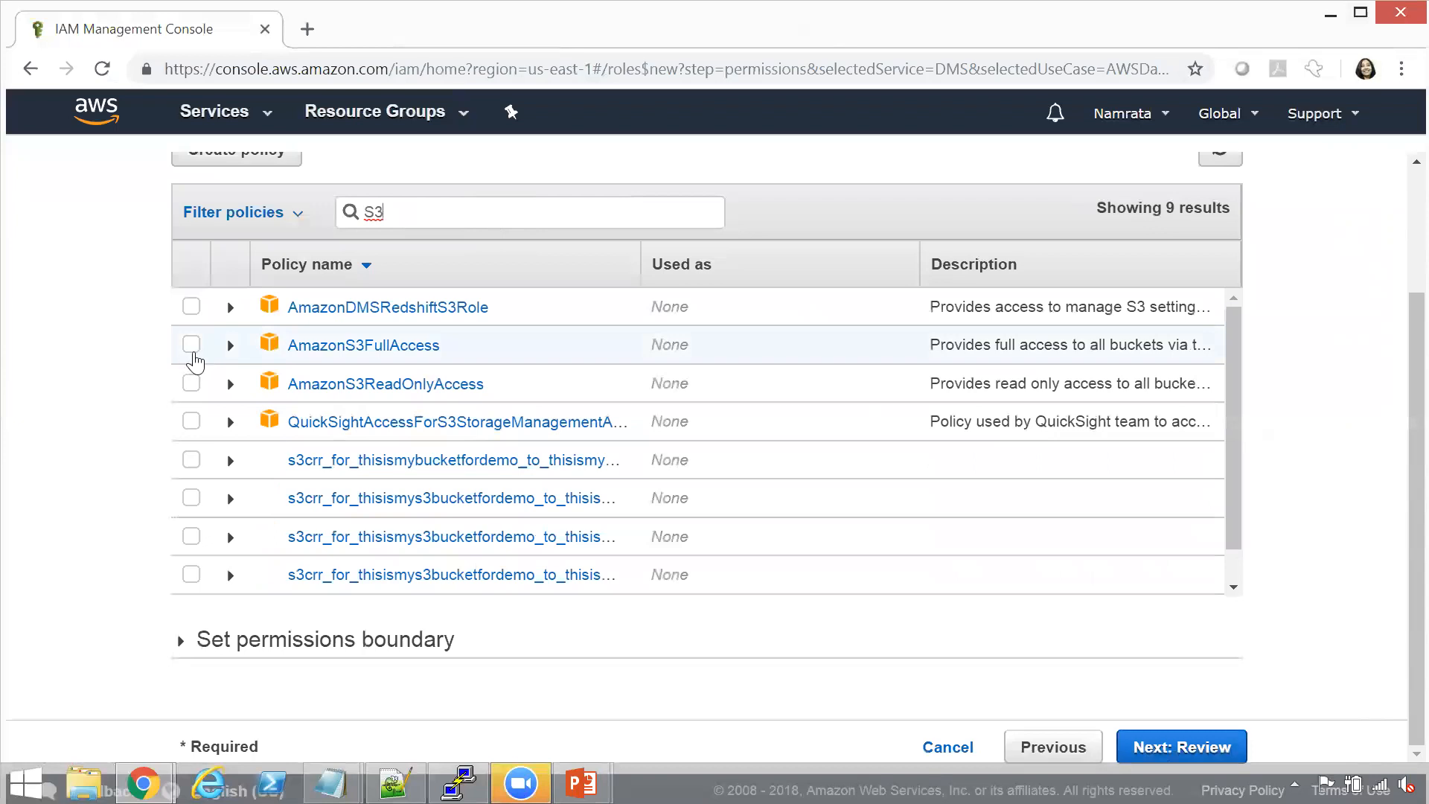
click(191, 343)
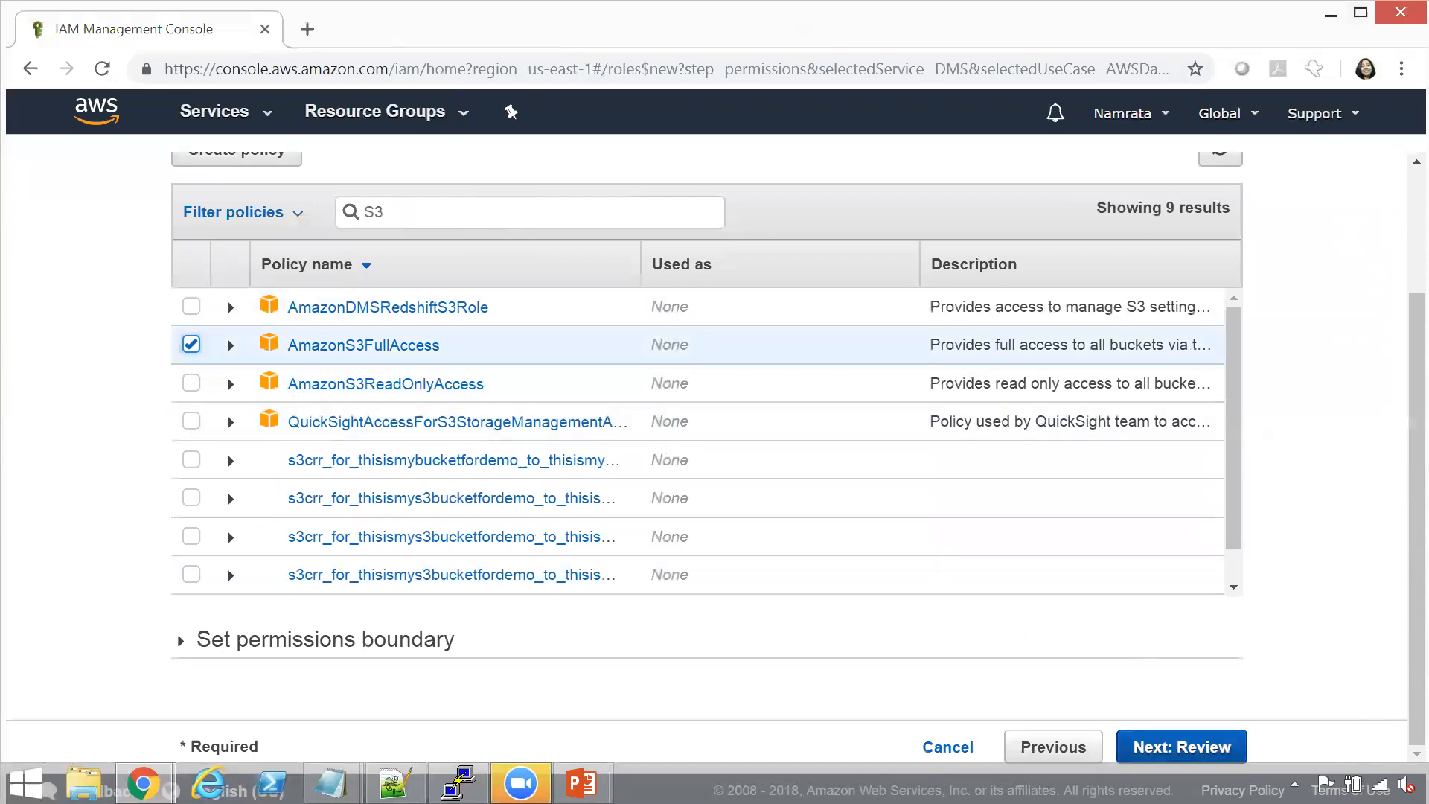
click(1186, 746)
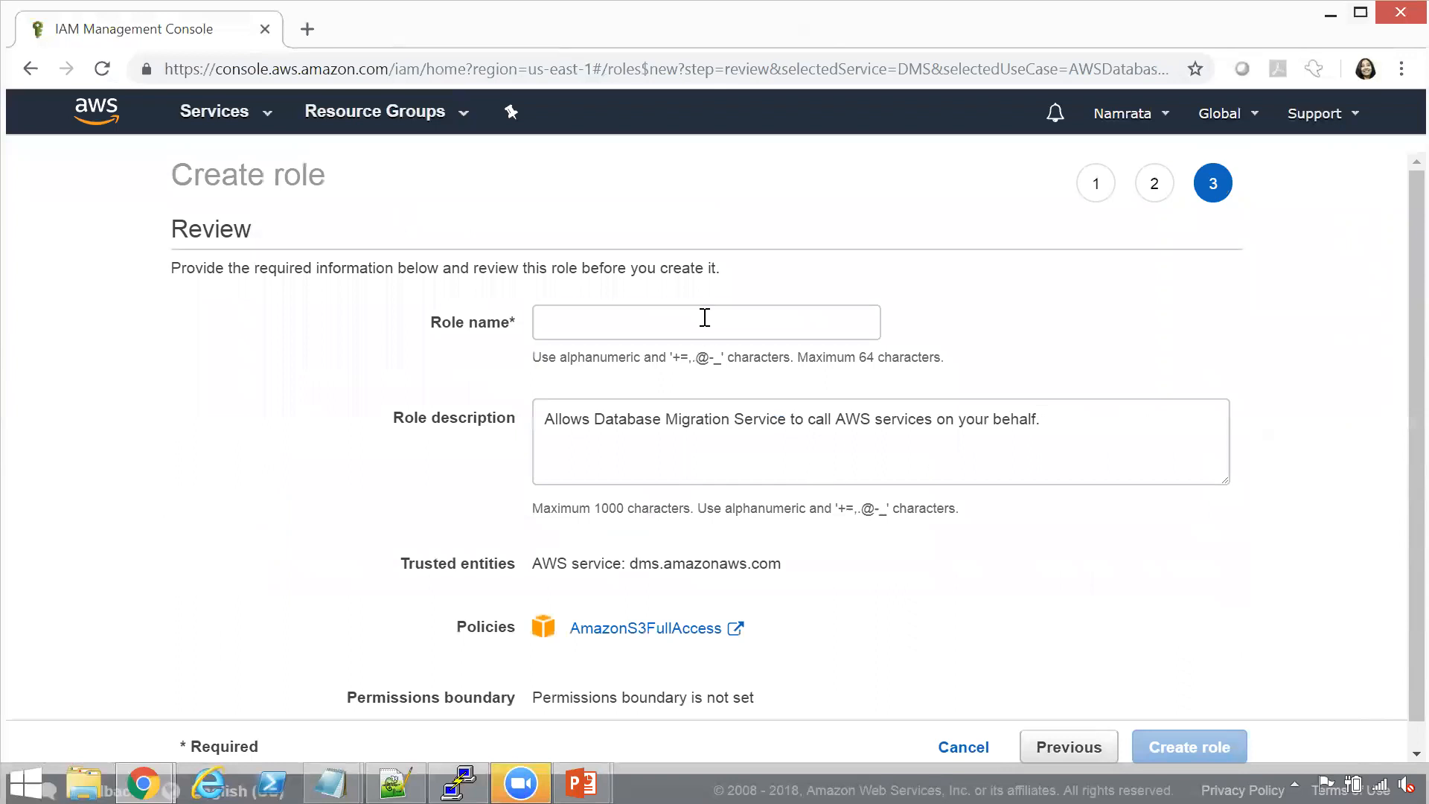
Name the role mysqltos3 and create it
click(705, 318)
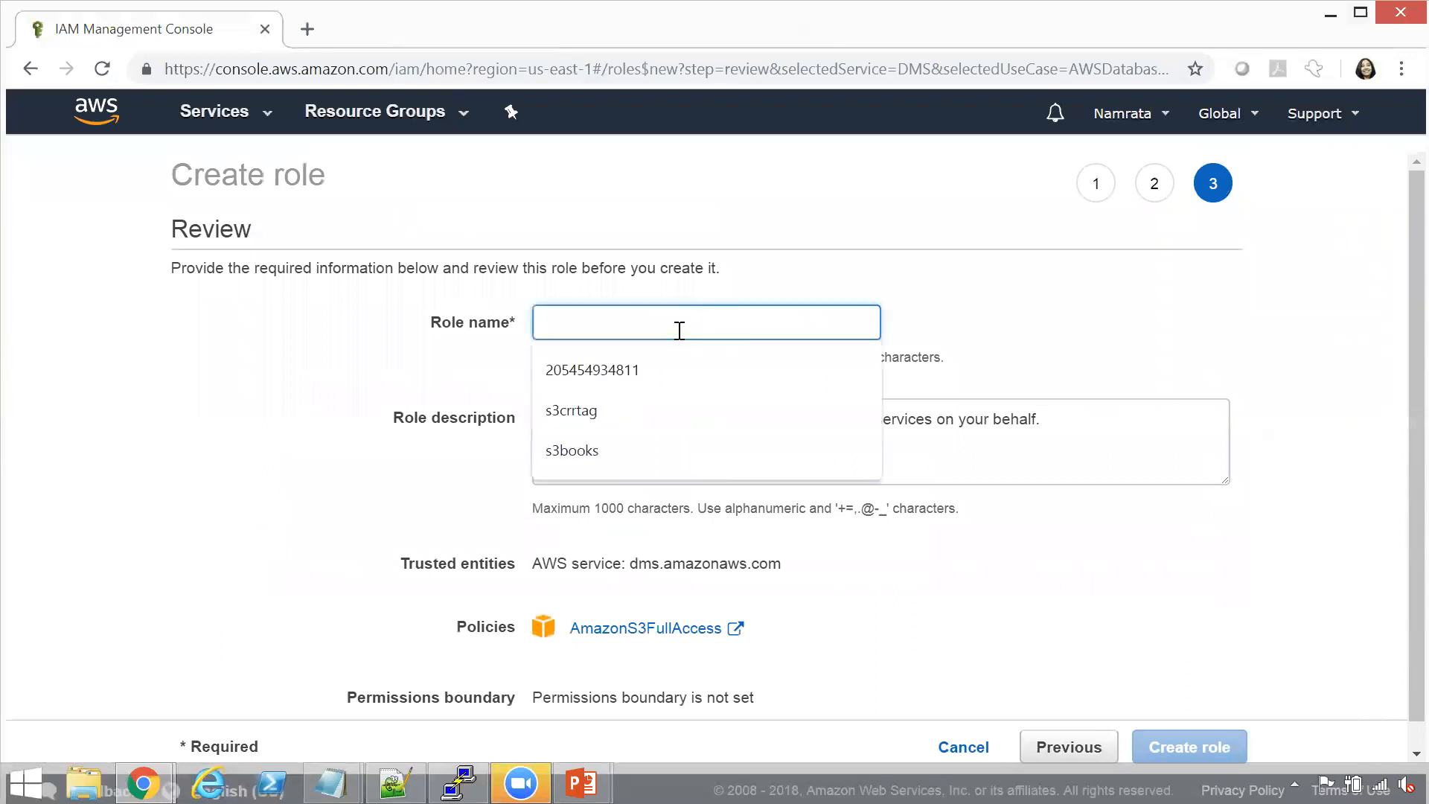
text(mysqltos3)
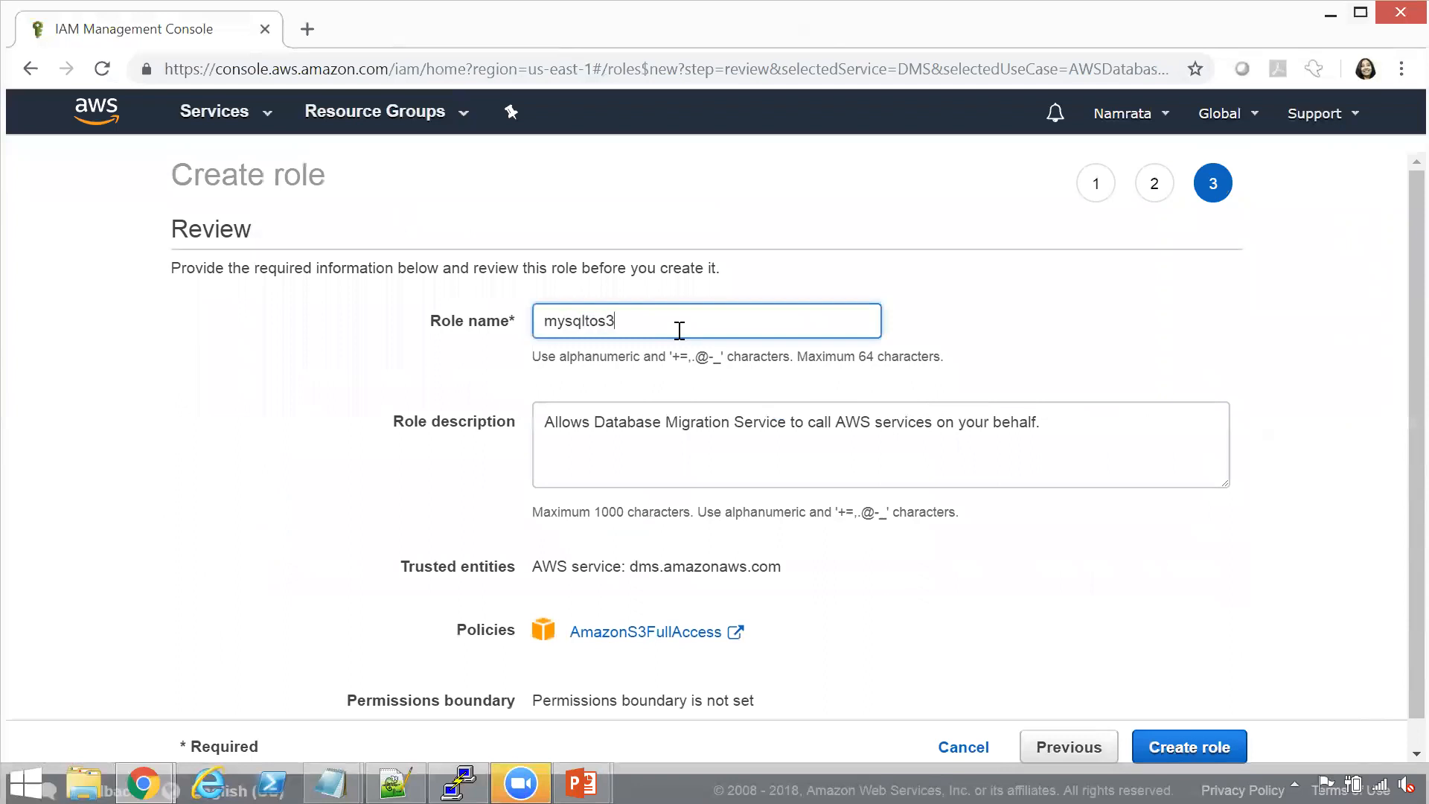
click(1218, 757)
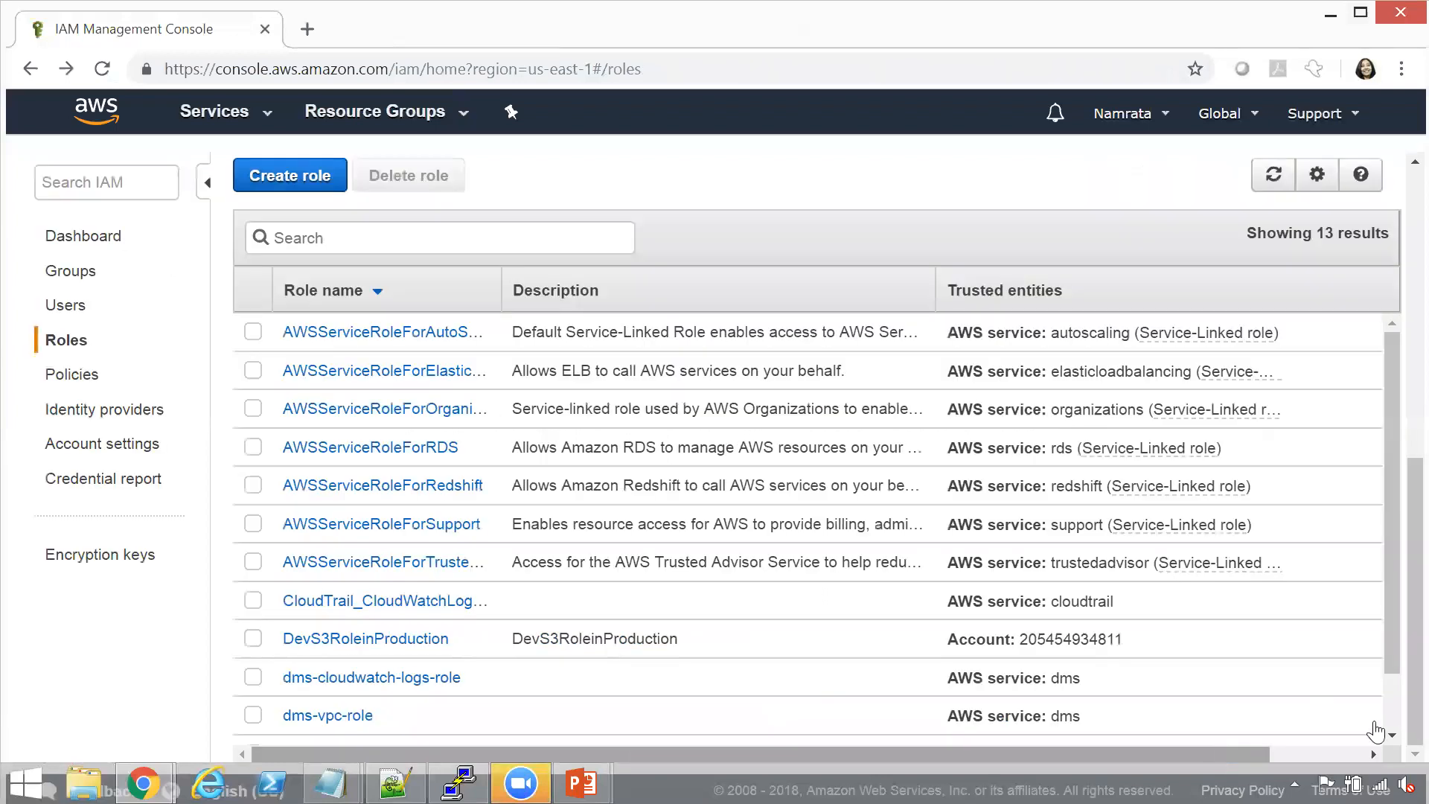
Open the mysqltos3 role and attach the AmazonRDSFullAccess policy to it
scroll(1397, 718, down, 2)
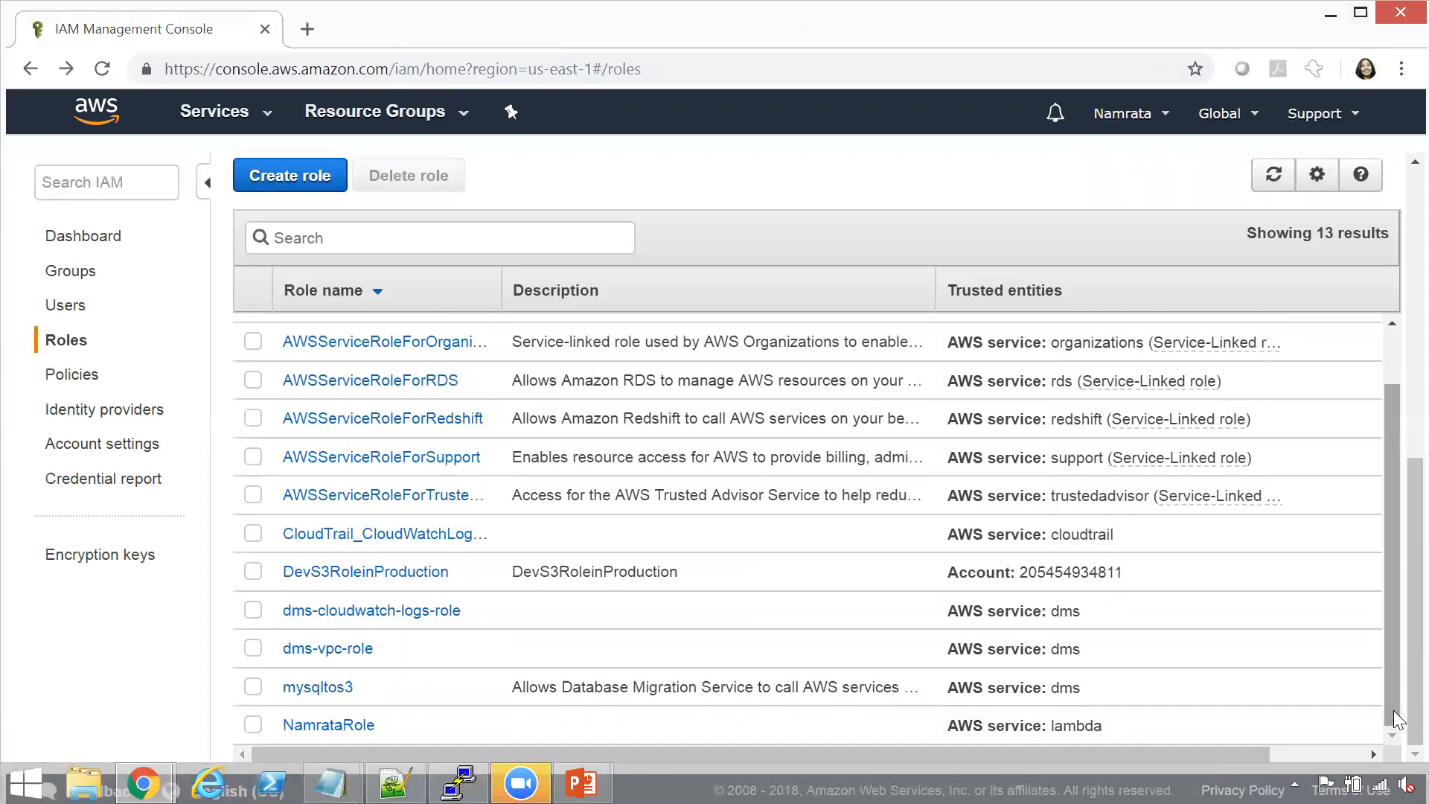
click(311, 691)
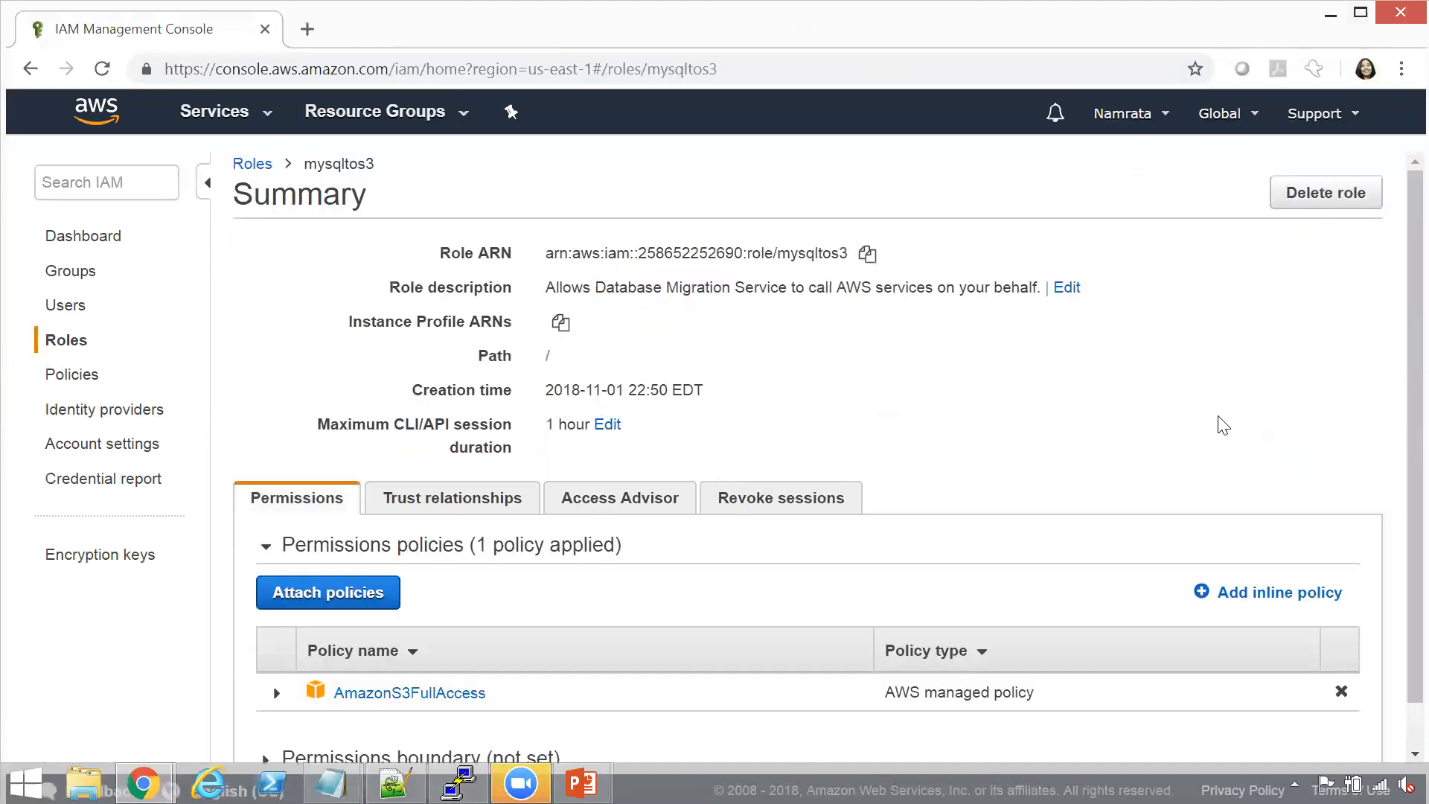
scroll(1400, 479, down, 1)
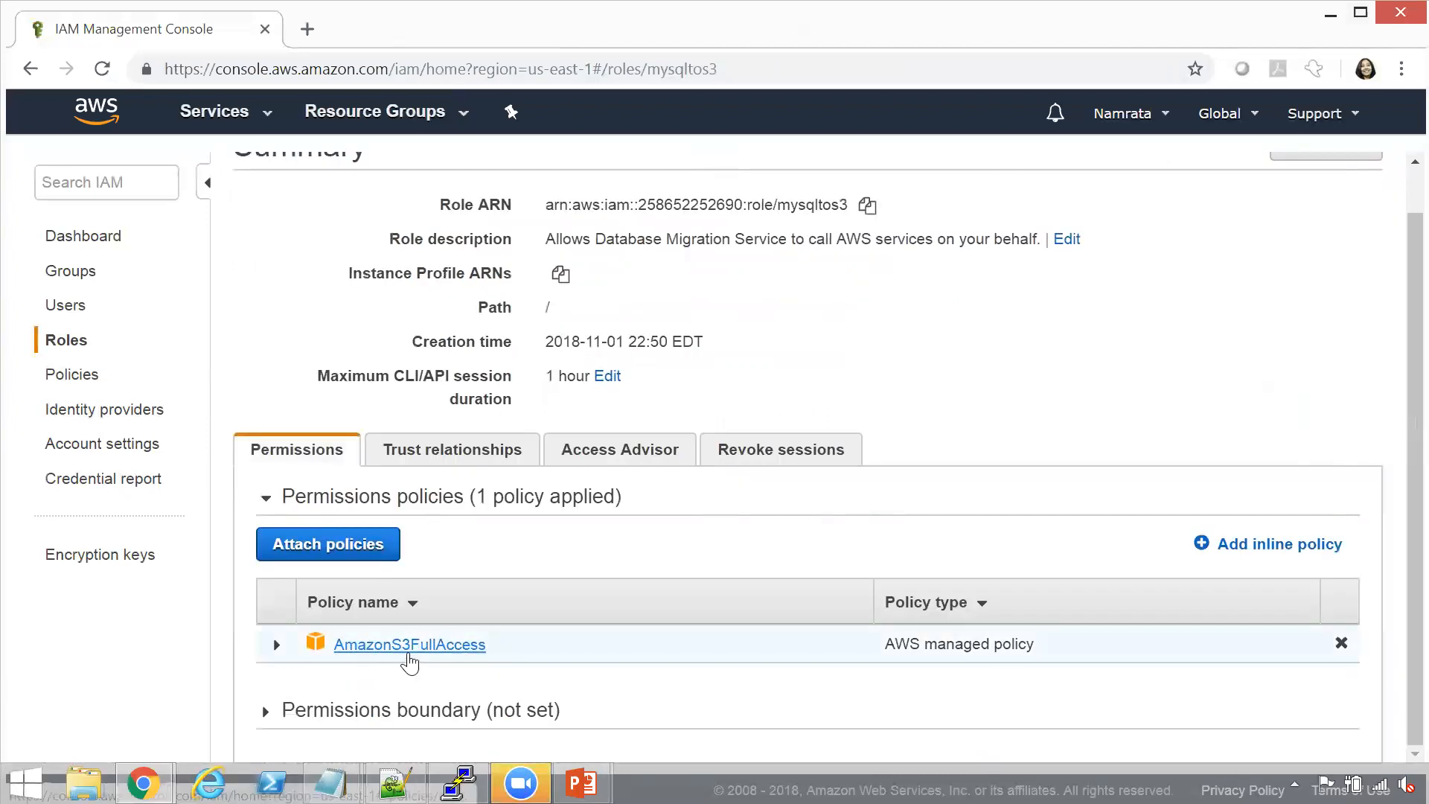
click(360, 560)
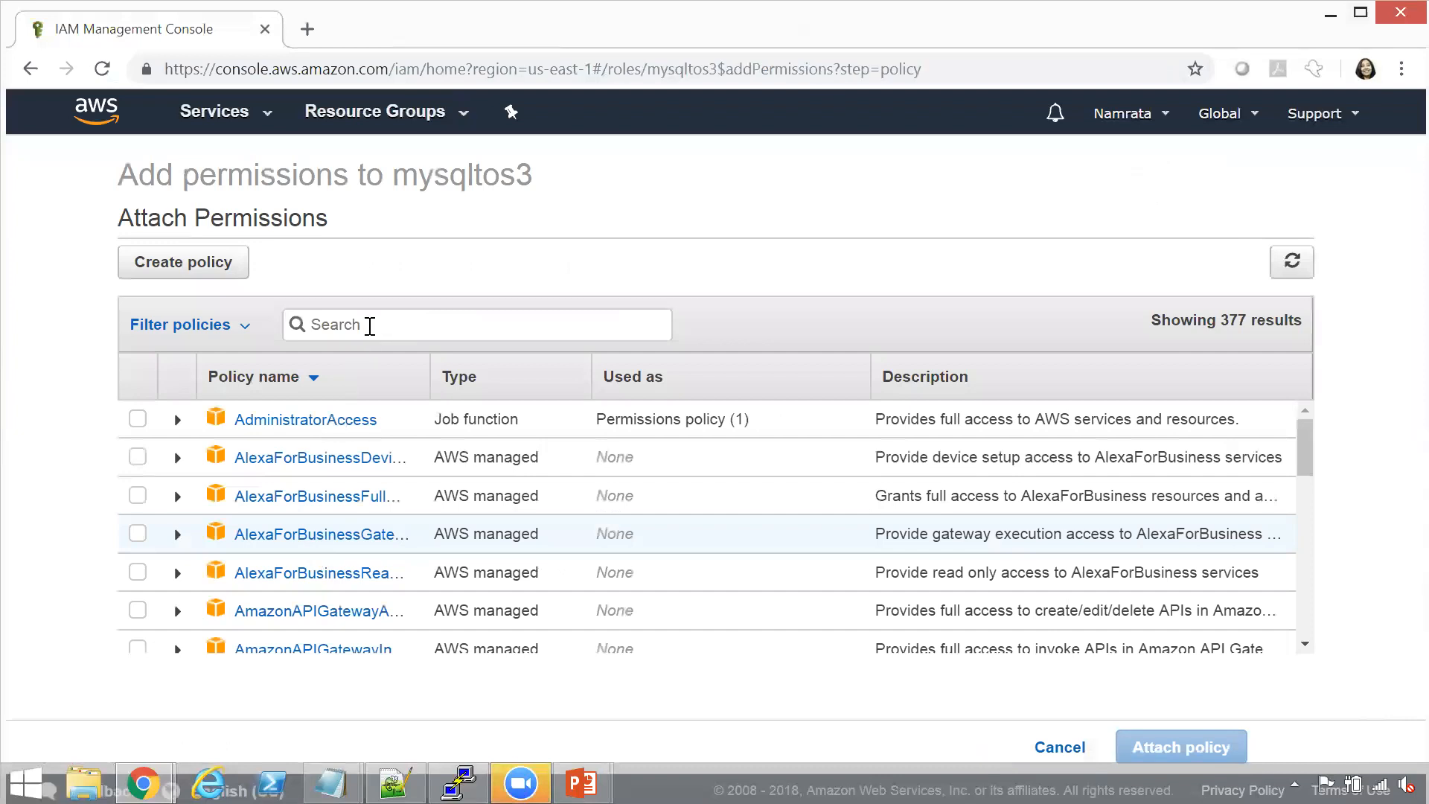
text(RDS)
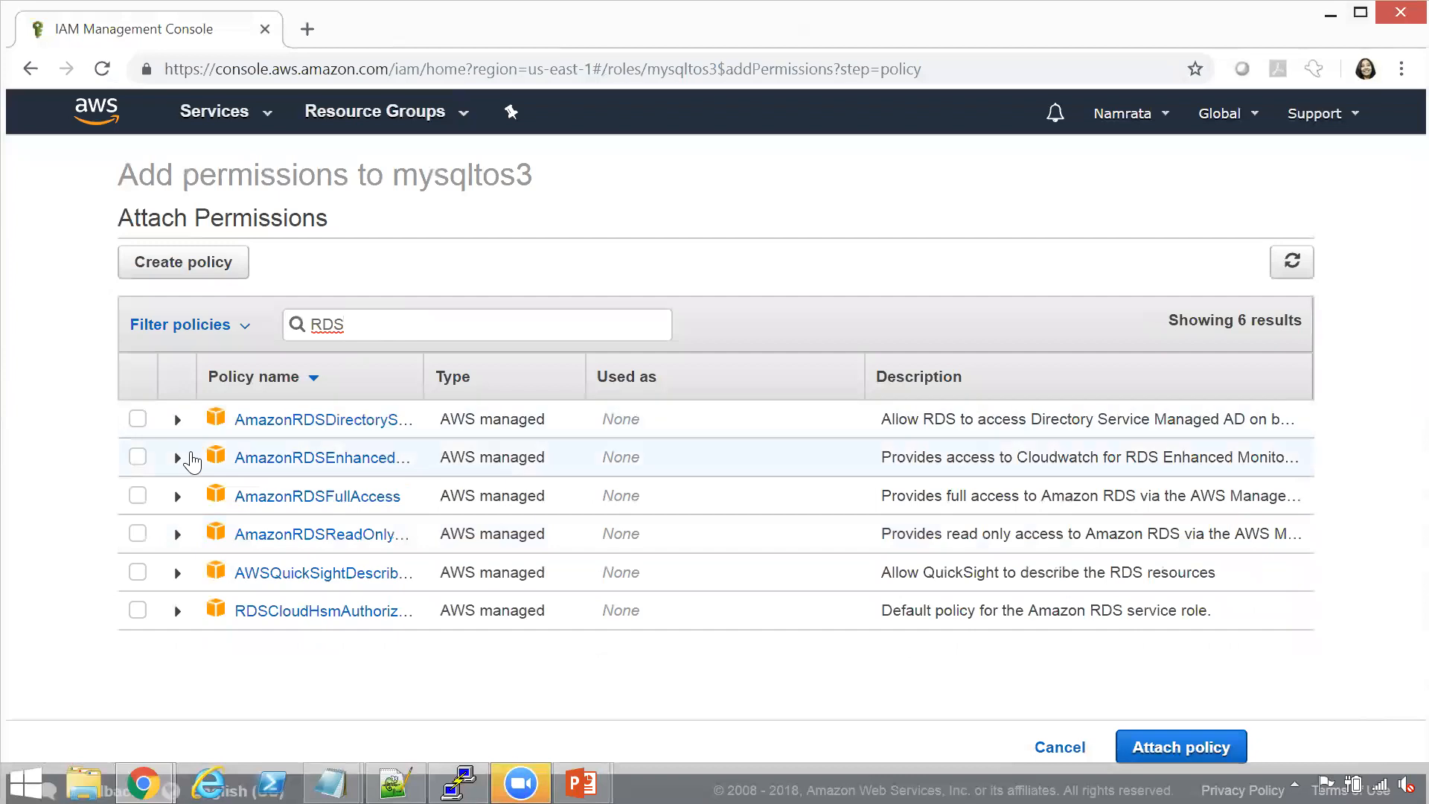
click(139, 497)
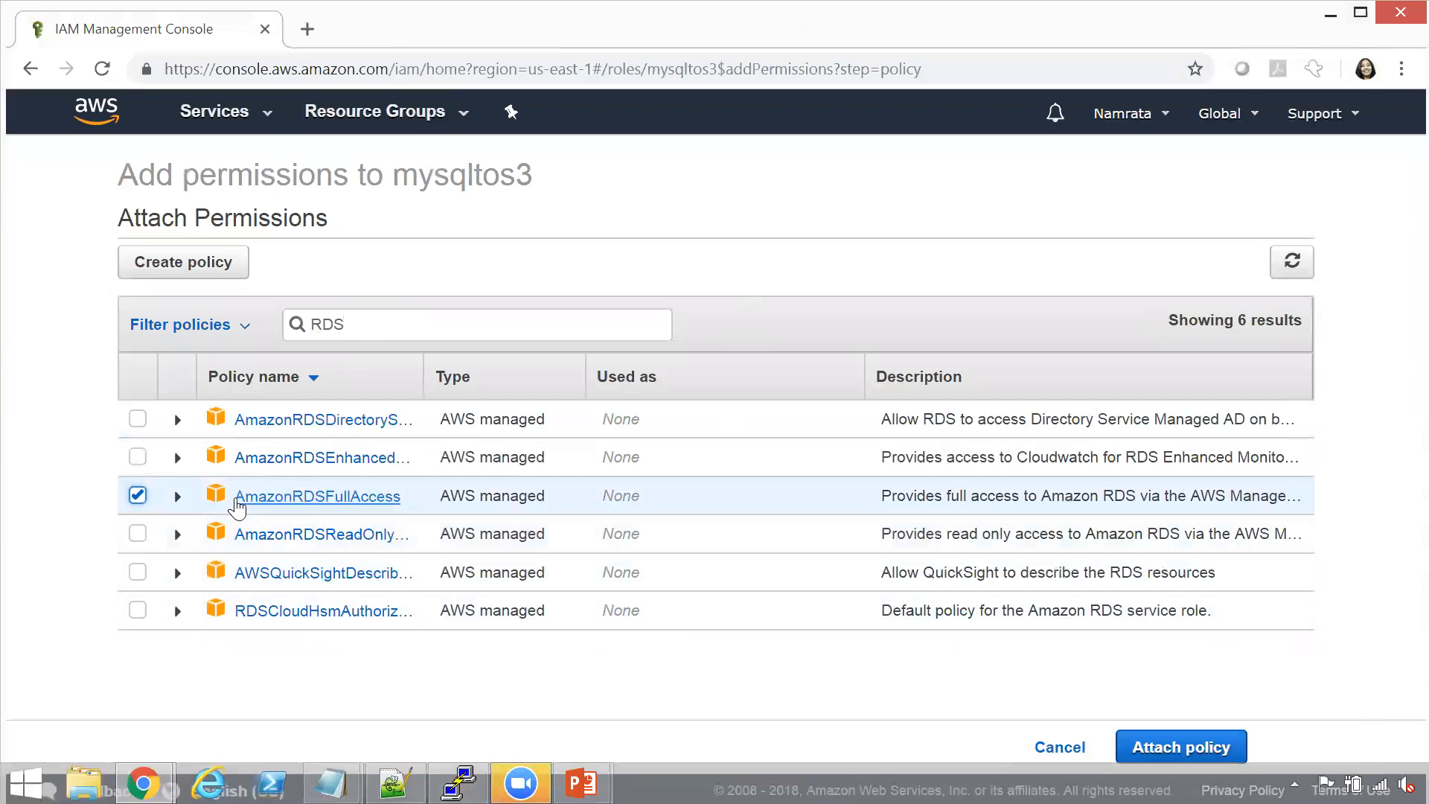
click(1175, 753)
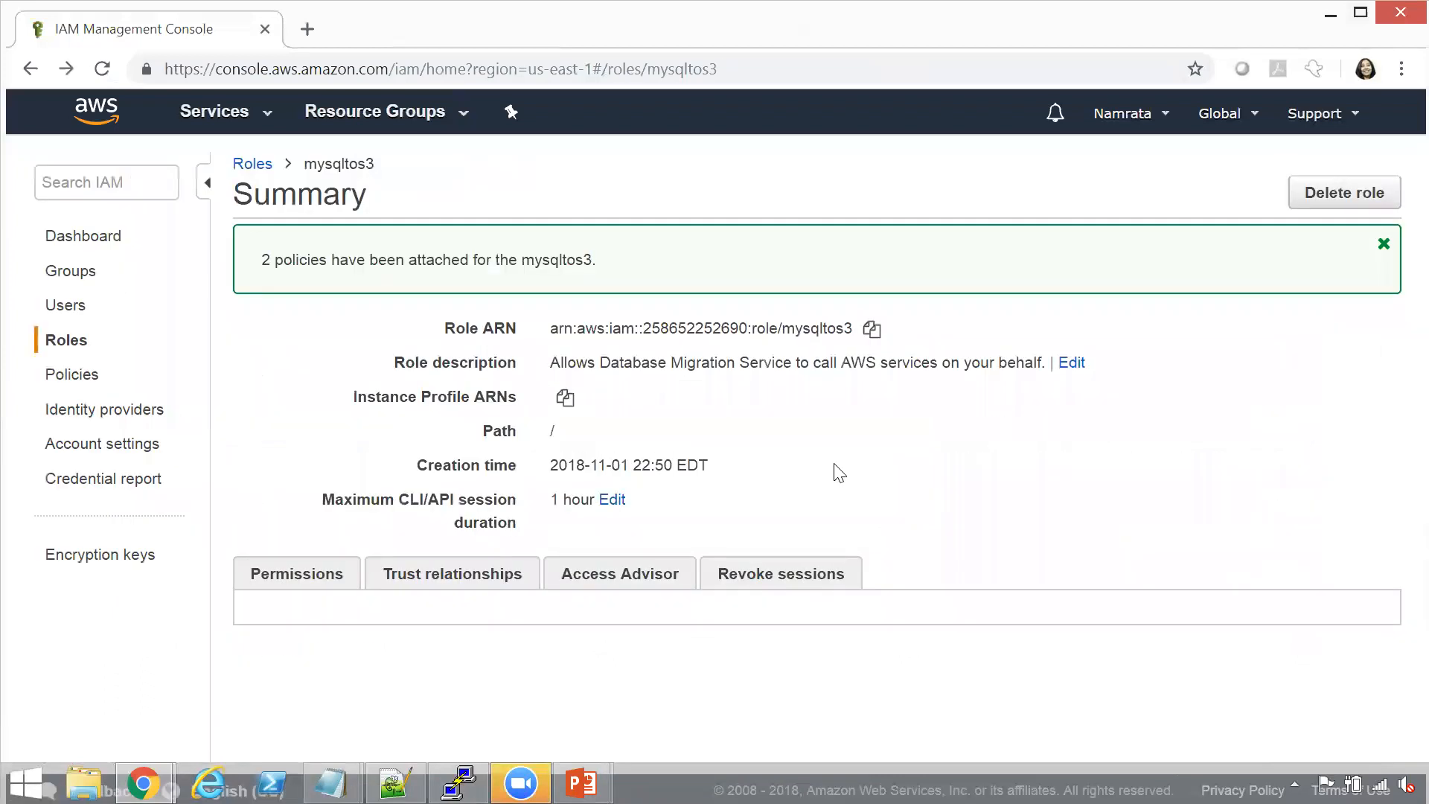
Detach the AlexaForBusinessGatewayExecution policy from the mysqltos3 role
scroll(1398, 584, down, 2)
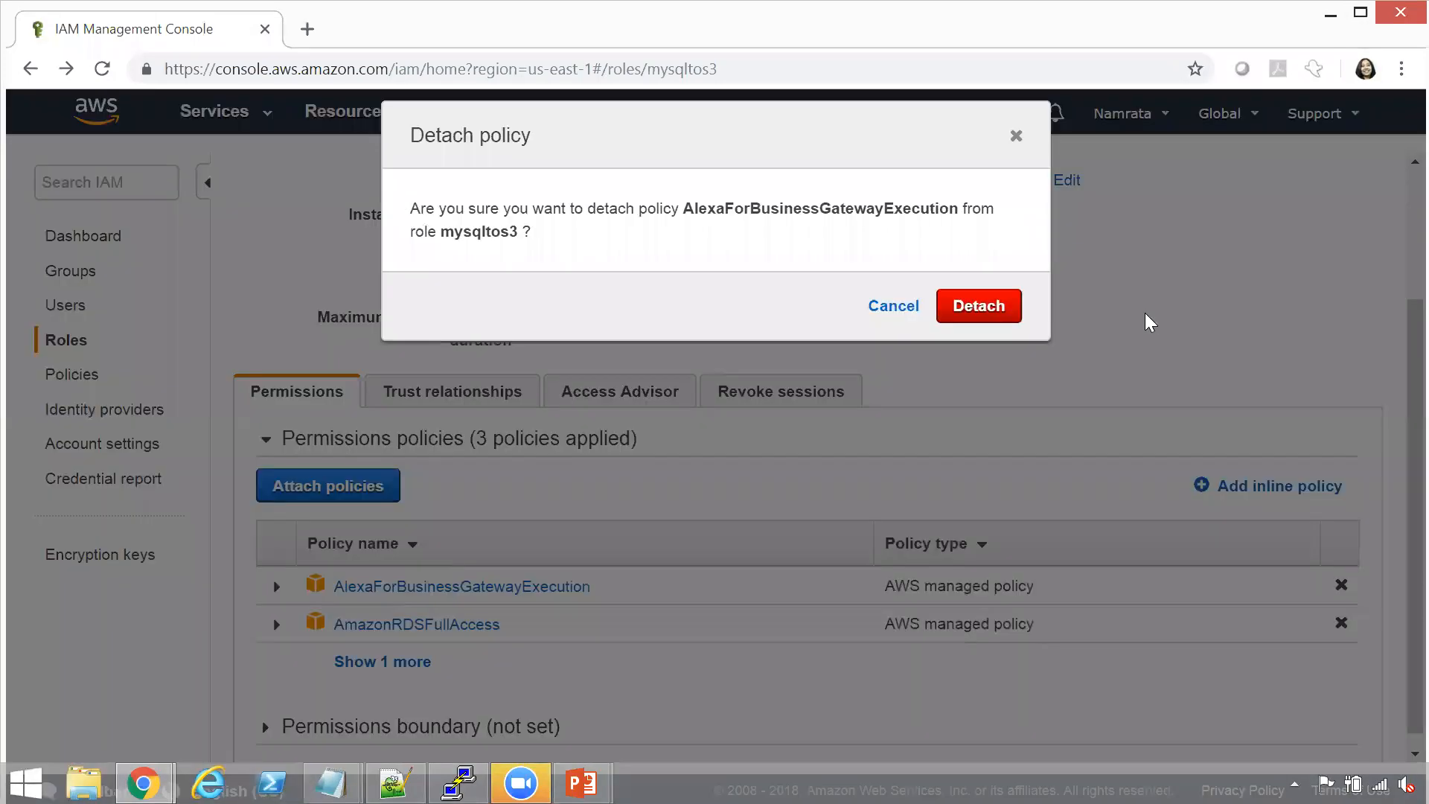
click(989, 316)
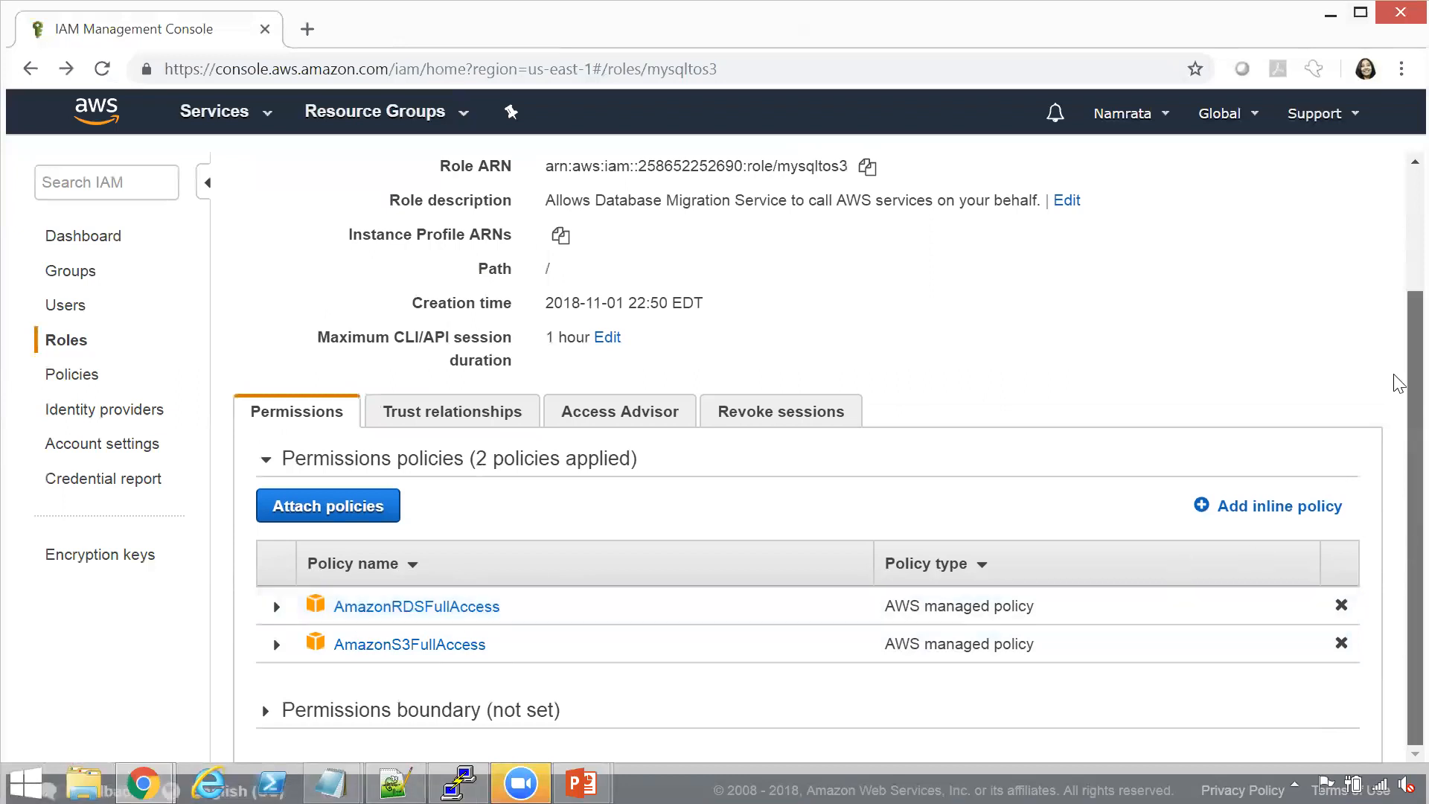
Copy the mysqltos3 role's ARN and paste it into the Notepad++ notes, one blank line below the S3 bucket entry
scroll(1394, 383, up, 2)
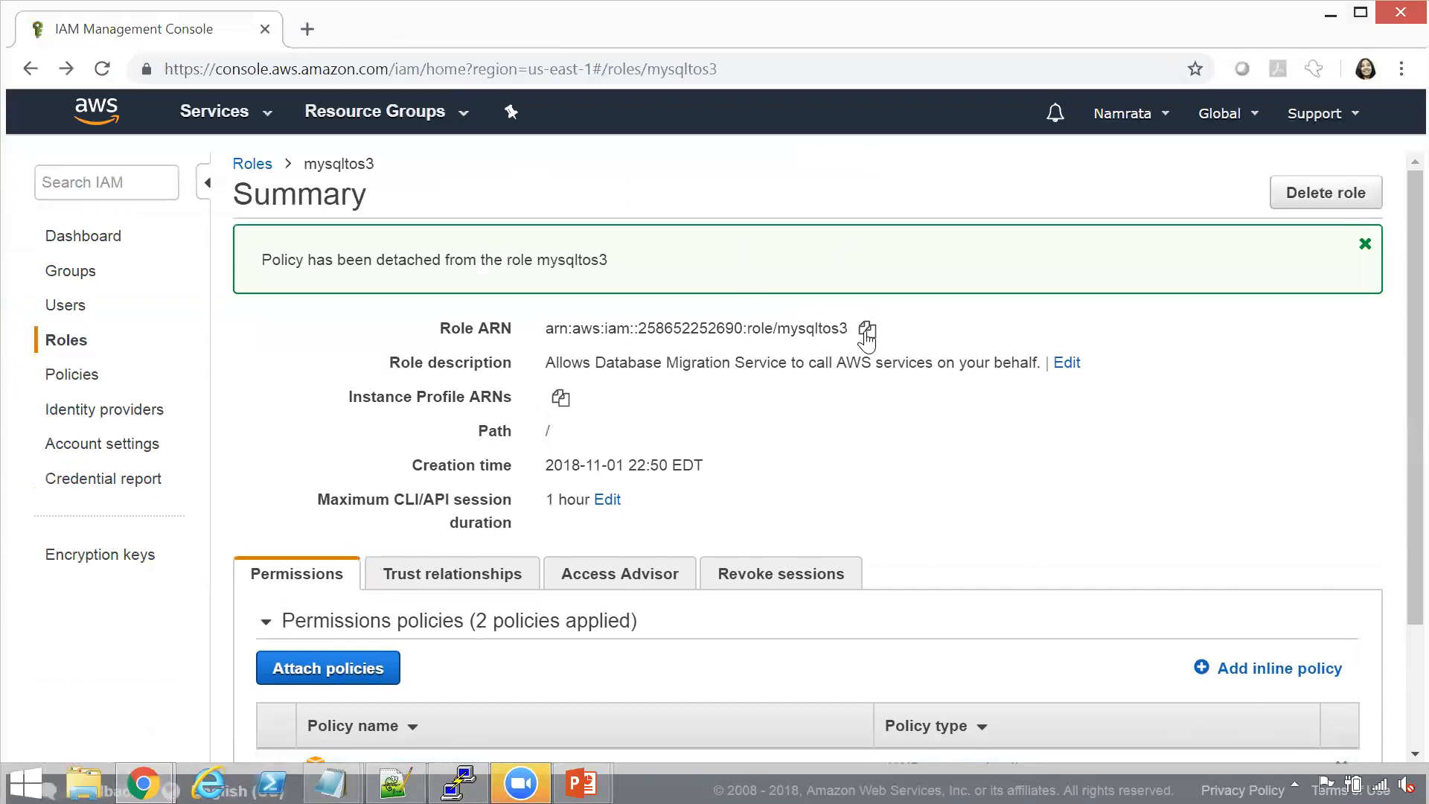
click(866, 331)
key(alt+Tab)
key(alt+Tab)
key(alt+Tab)
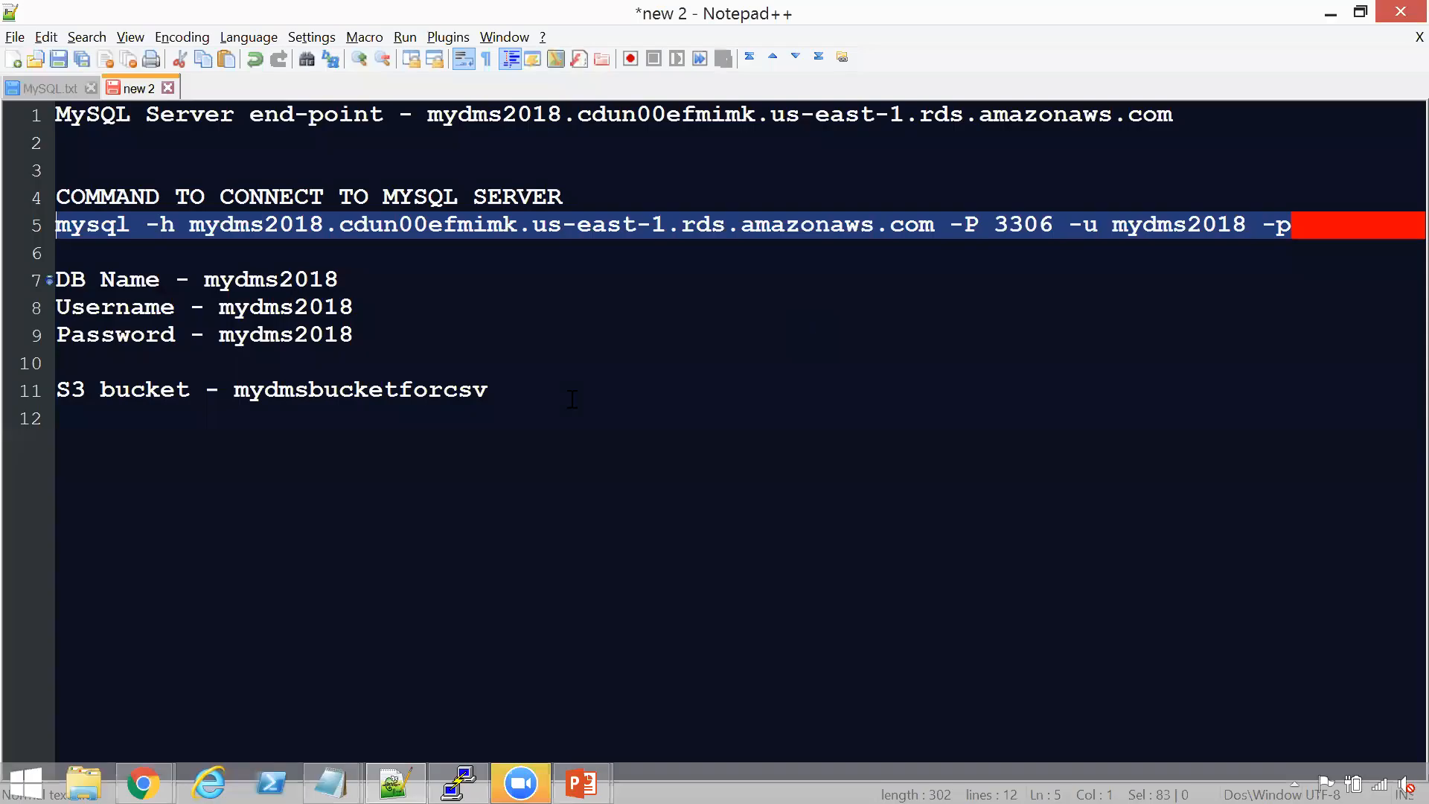
click(580, 388)
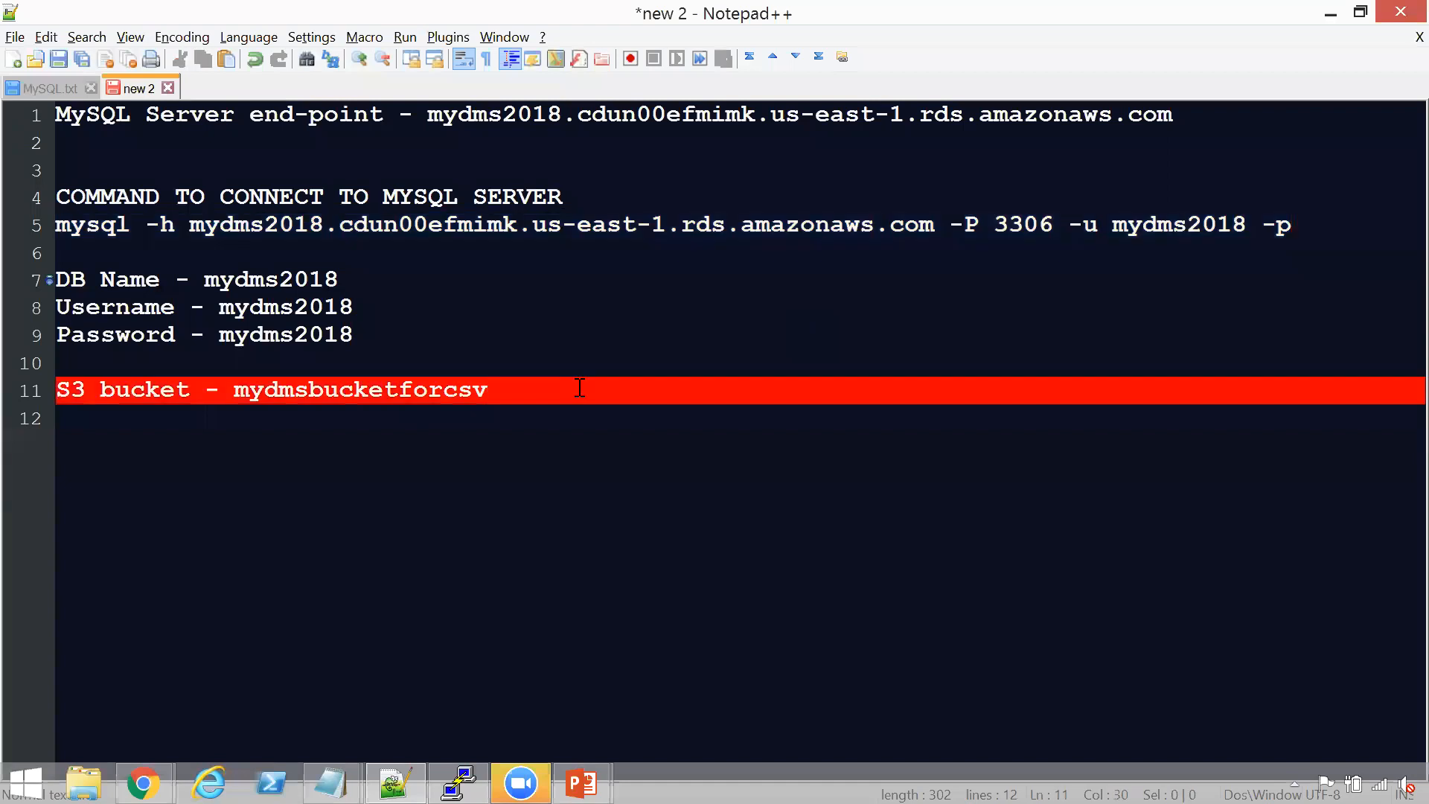
key(Return)
key(Return)
key(ctrl+v)
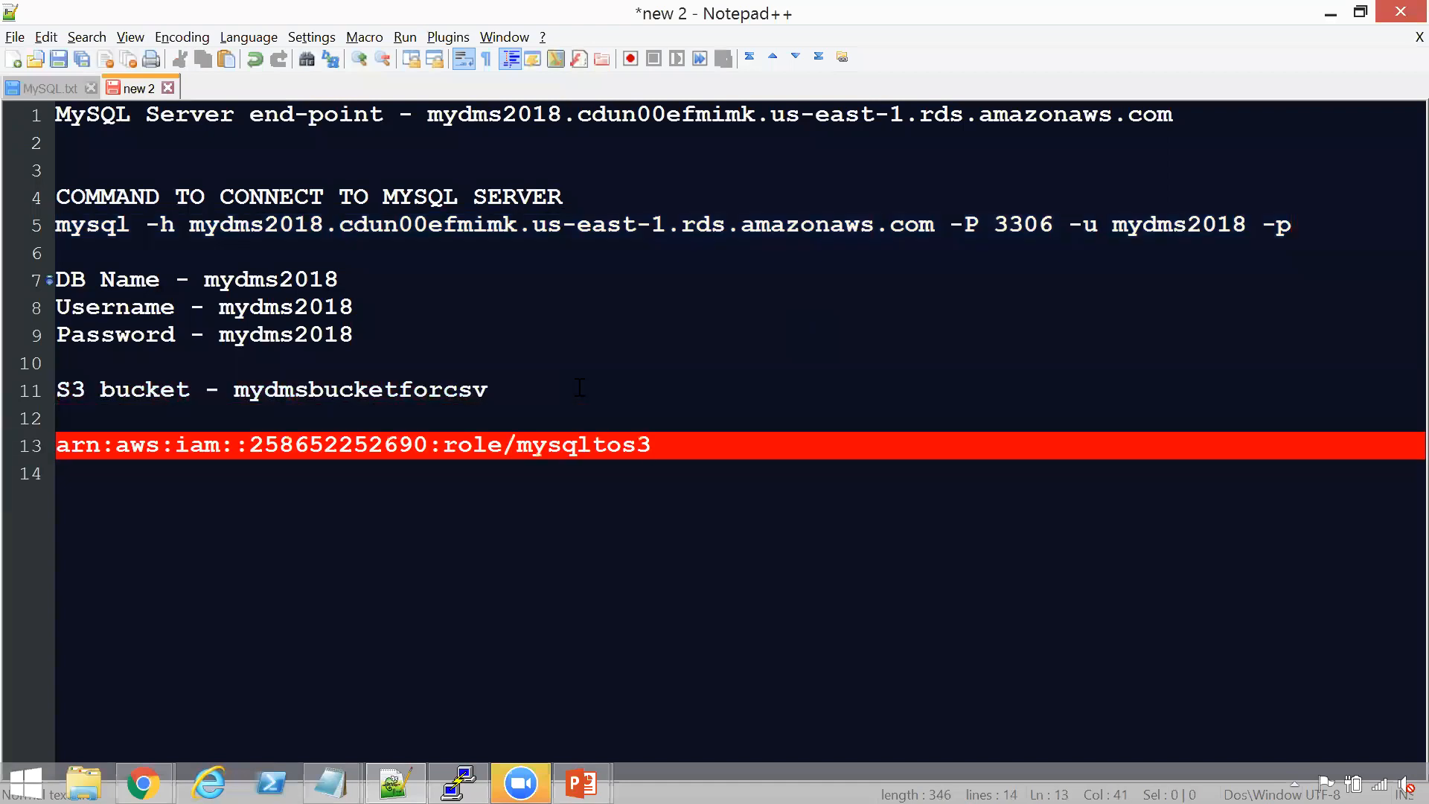
Switch back to Chrome and review the mysqltos3 role's summary and attached policies
key(alt+Tab)
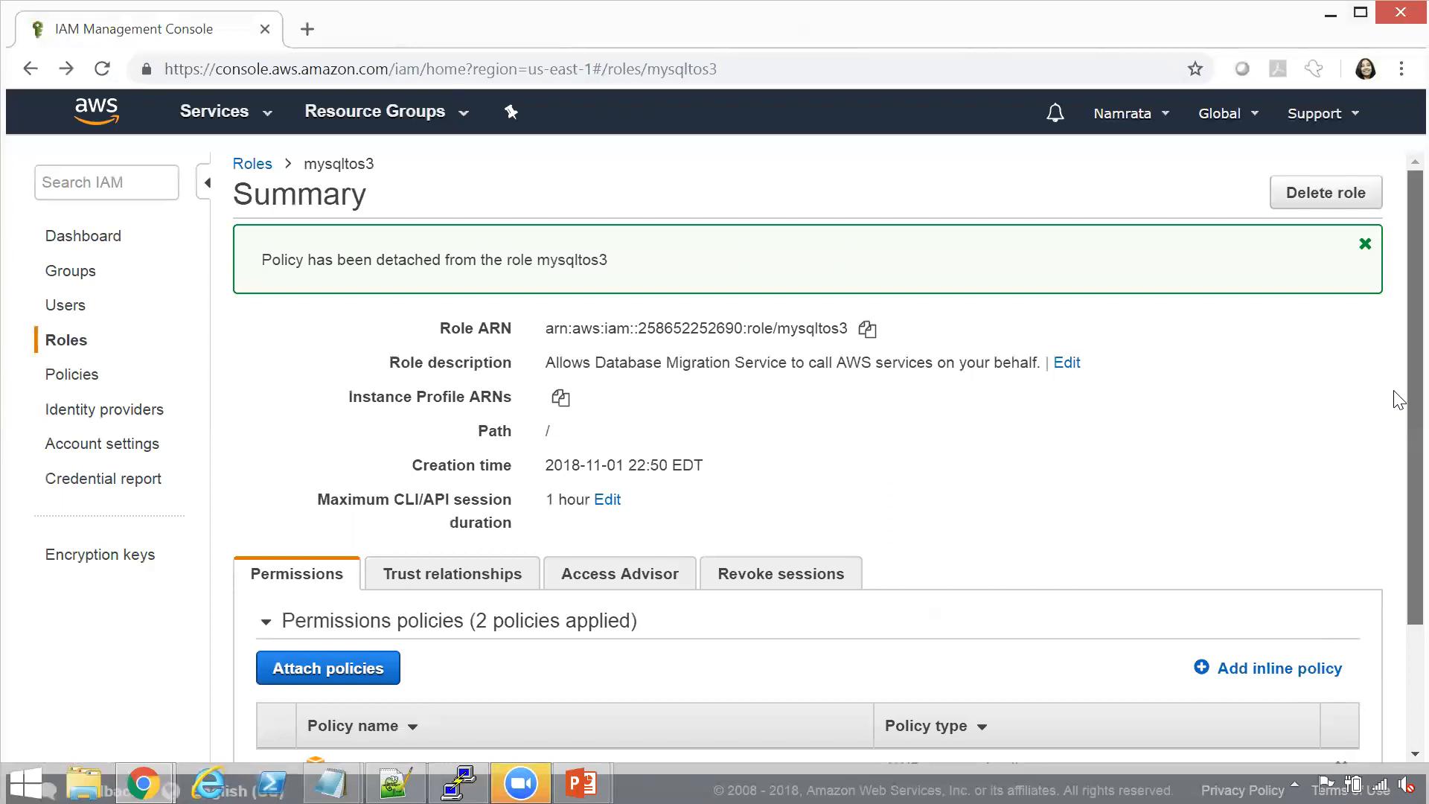
scroll(1396, 395, down, 1)
scroll(1396, 316, up, 1)
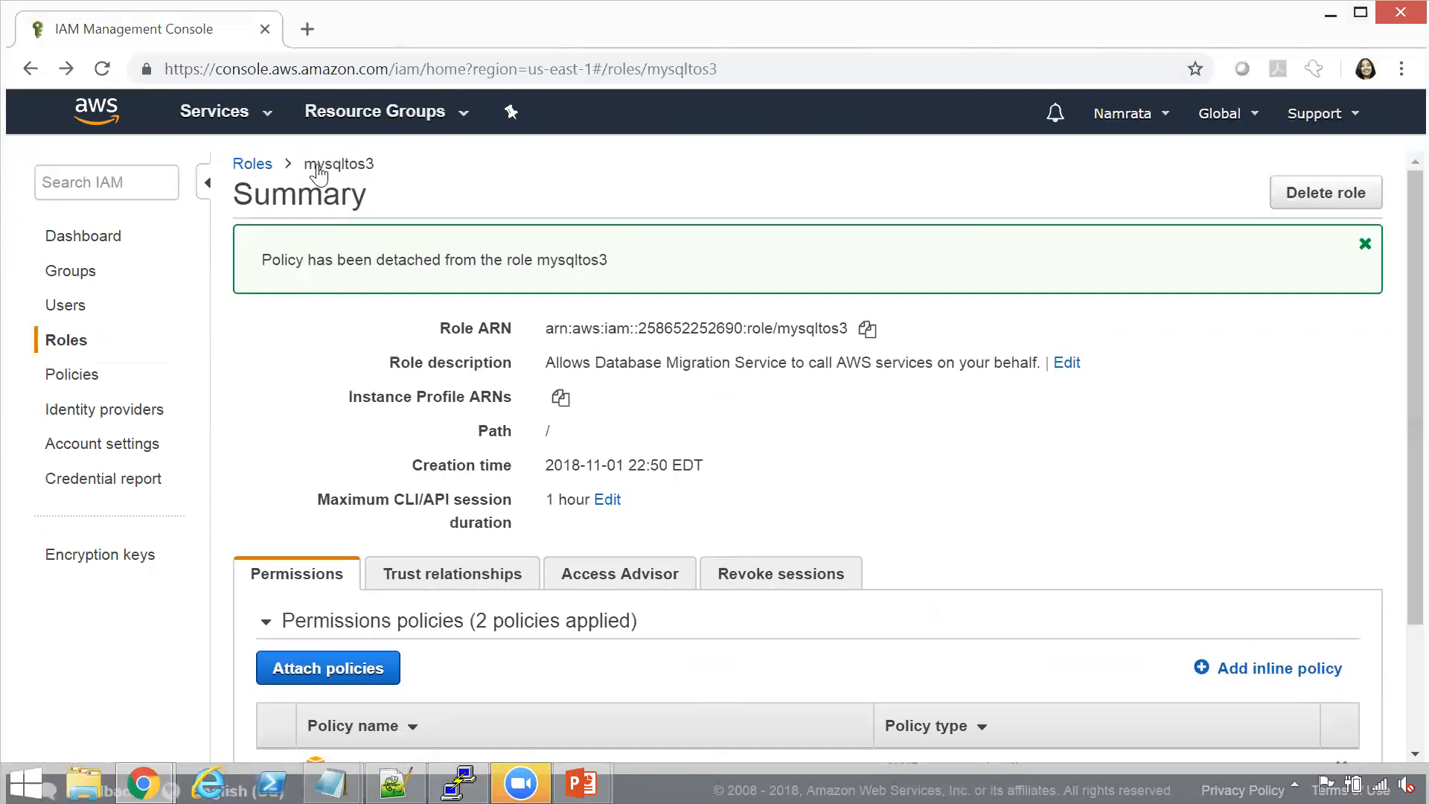
Check the migration steps slide in PowerPoint and return to the IAM console in Chrome
key(alt+Tab)
key(alt+Tab)
key(alt+Tab)
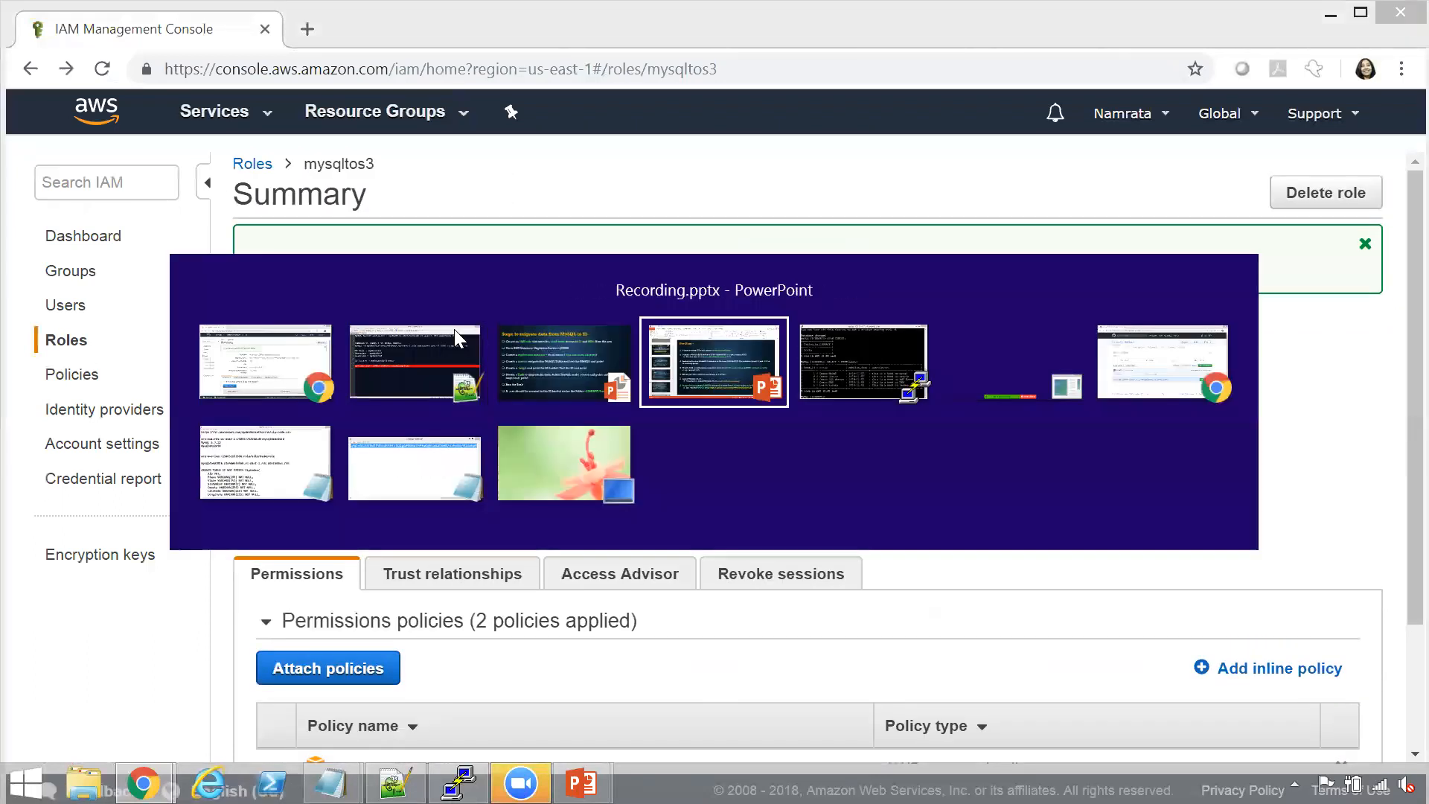
key(alt+shift+Tab)
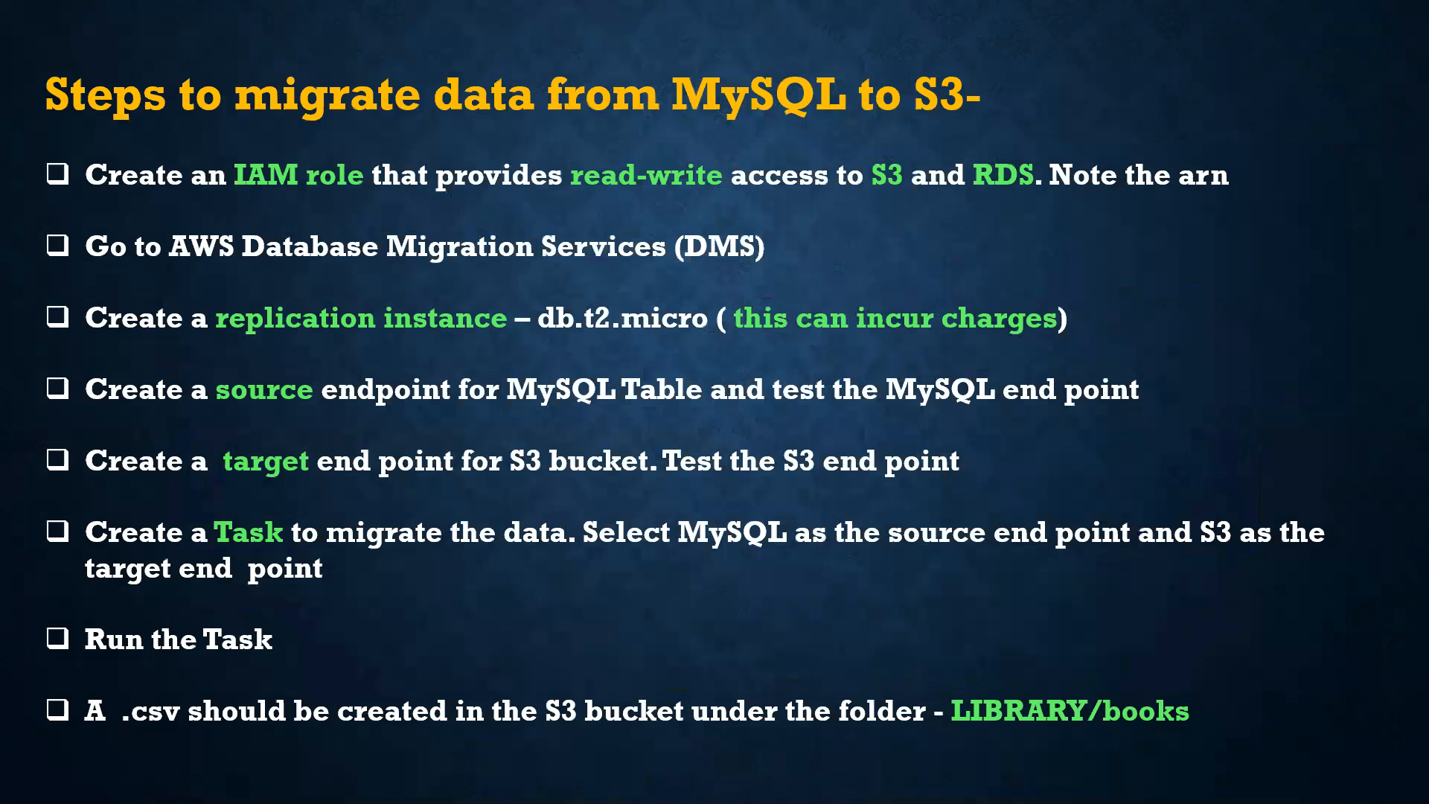
key(alt+Tab)
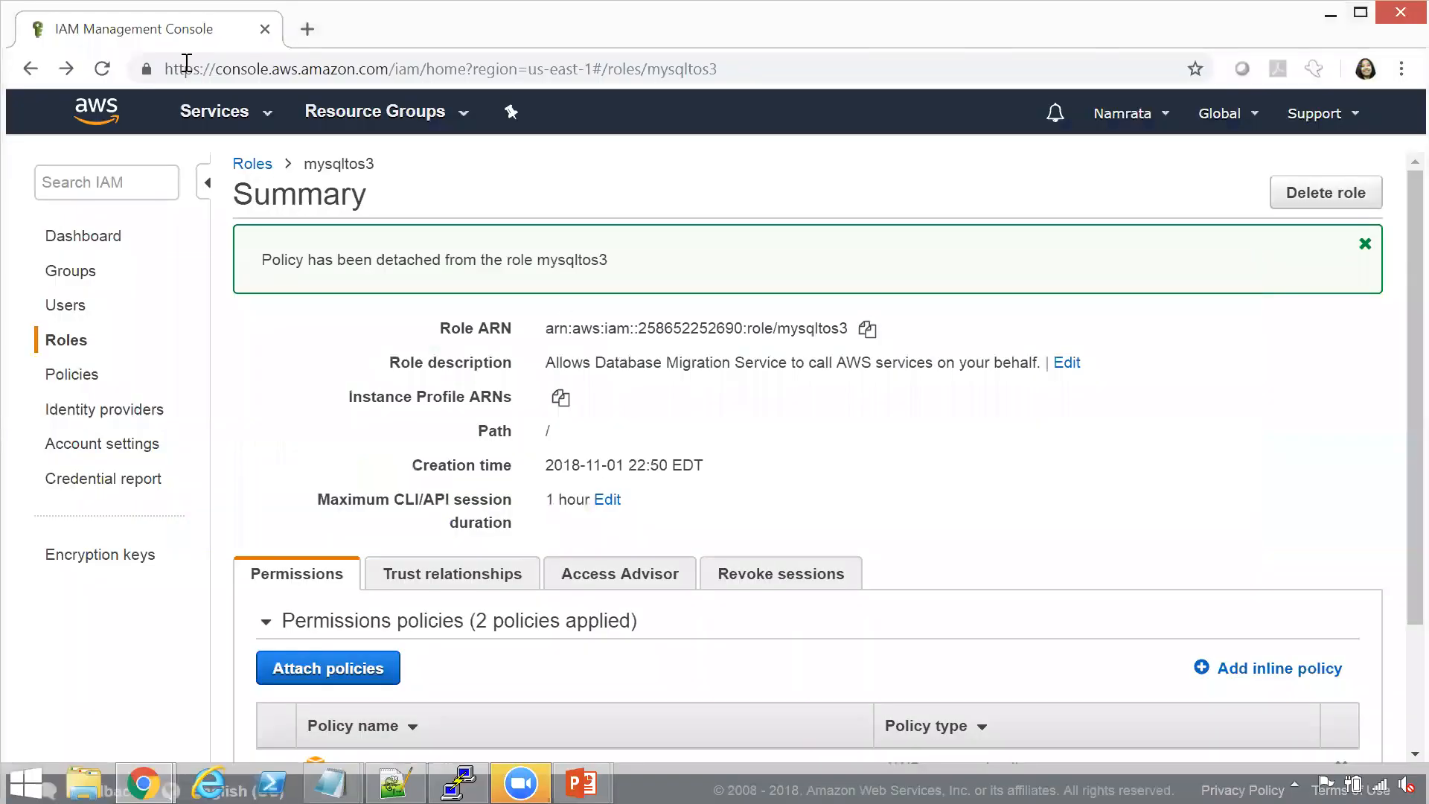
Go to the replication instances of the Database Migration Service and read the notice about FREE-labelled instances
click(268, 119)
click(197, 365)
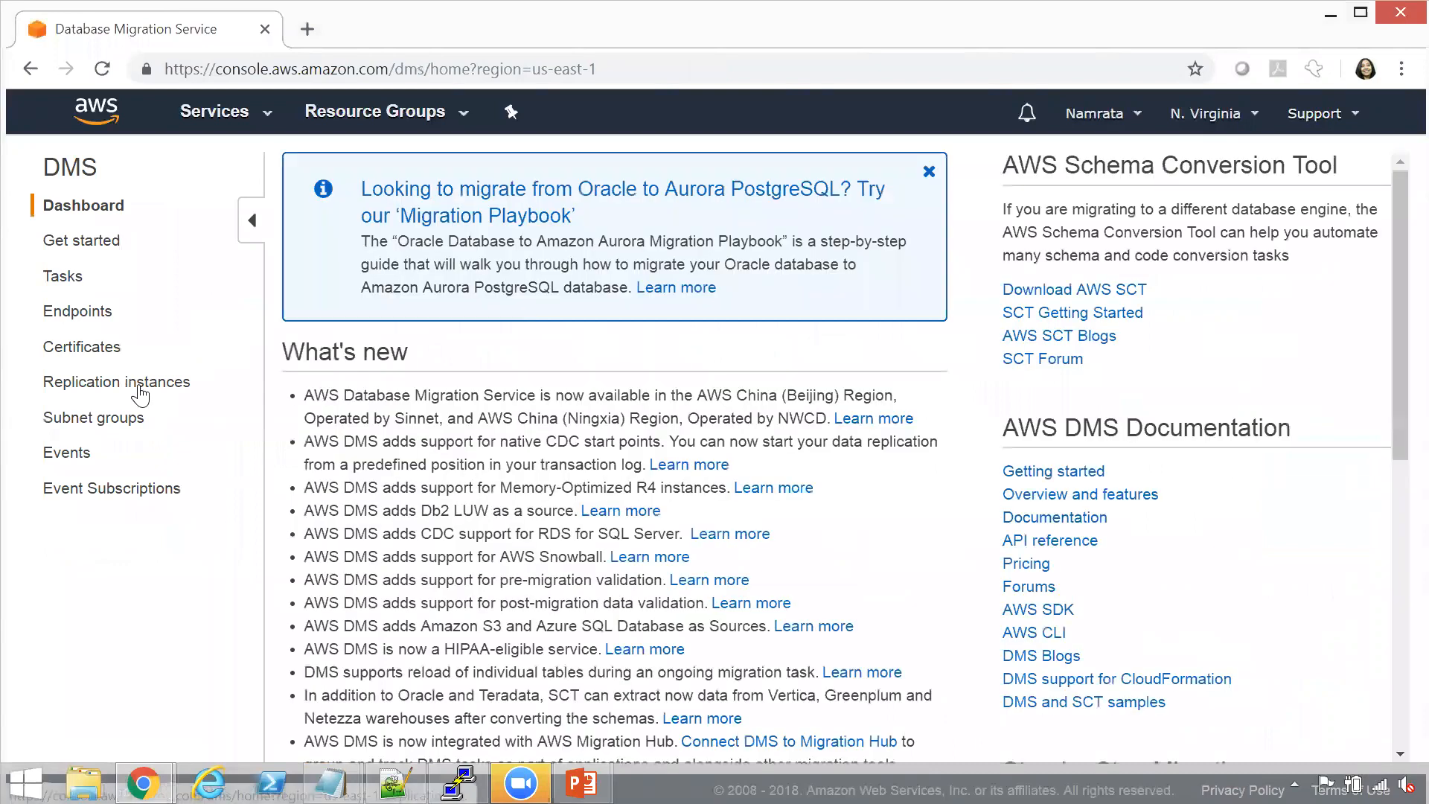
click(158, 390)
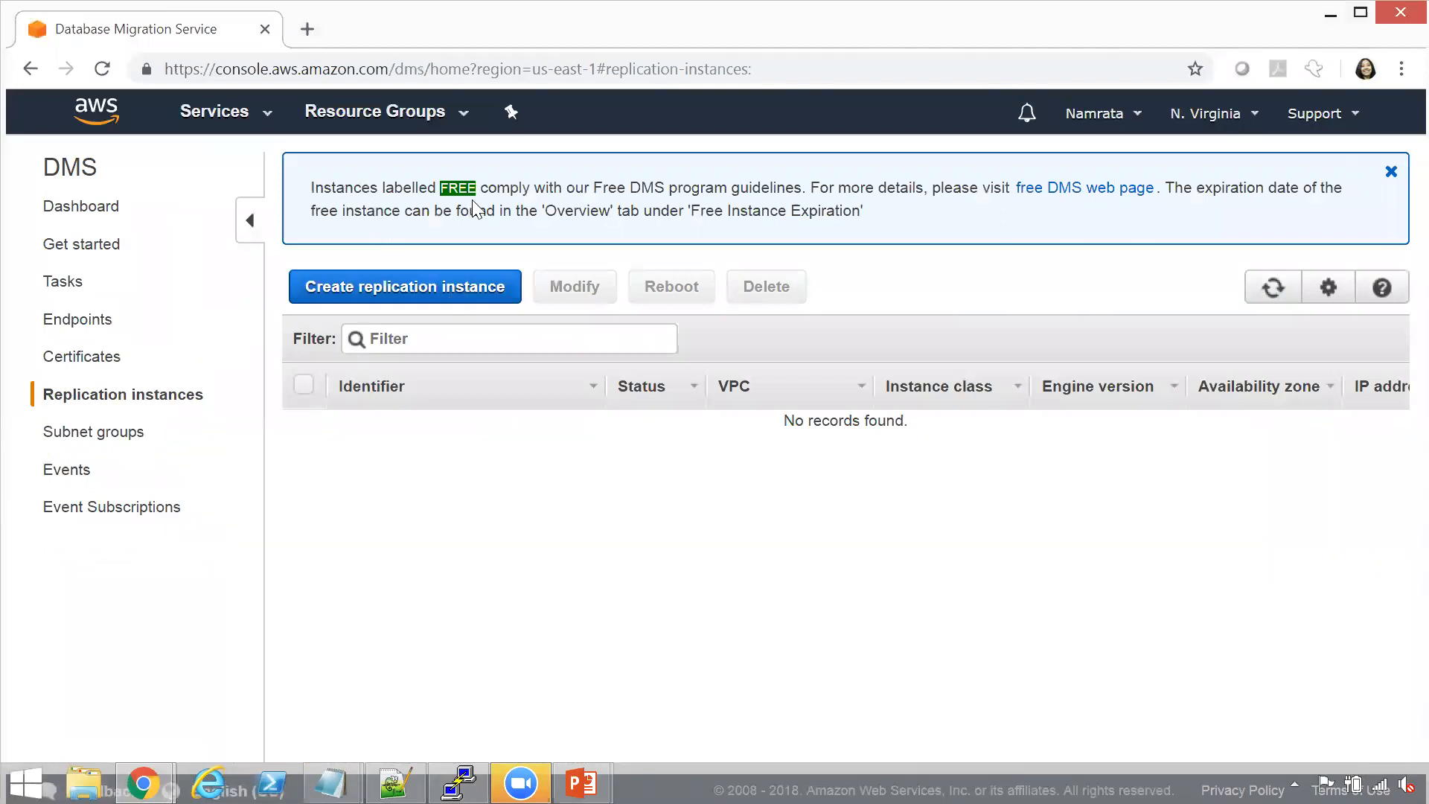
double_click(445, 192)
drag(596, 186, 796, 190)
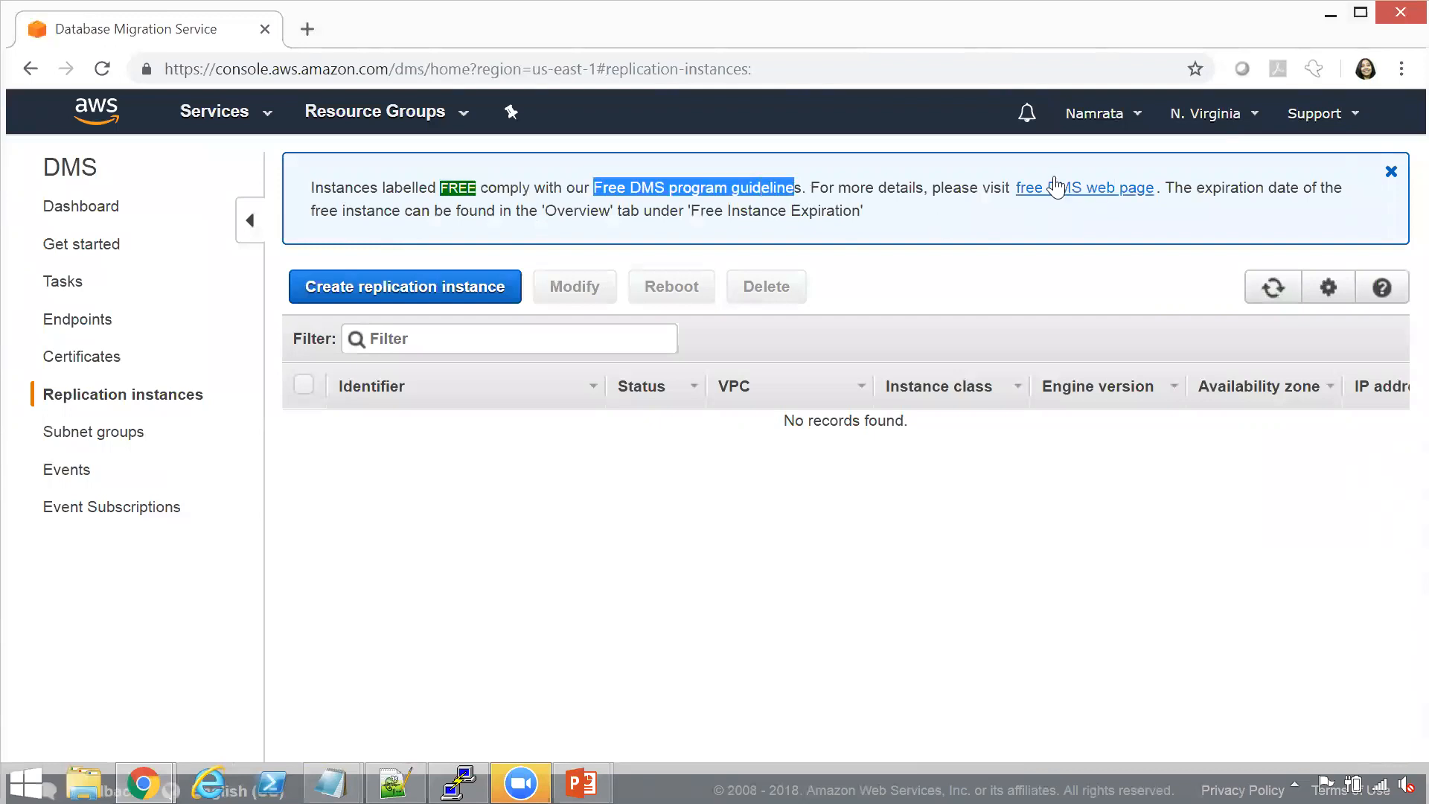
click(771, 203)
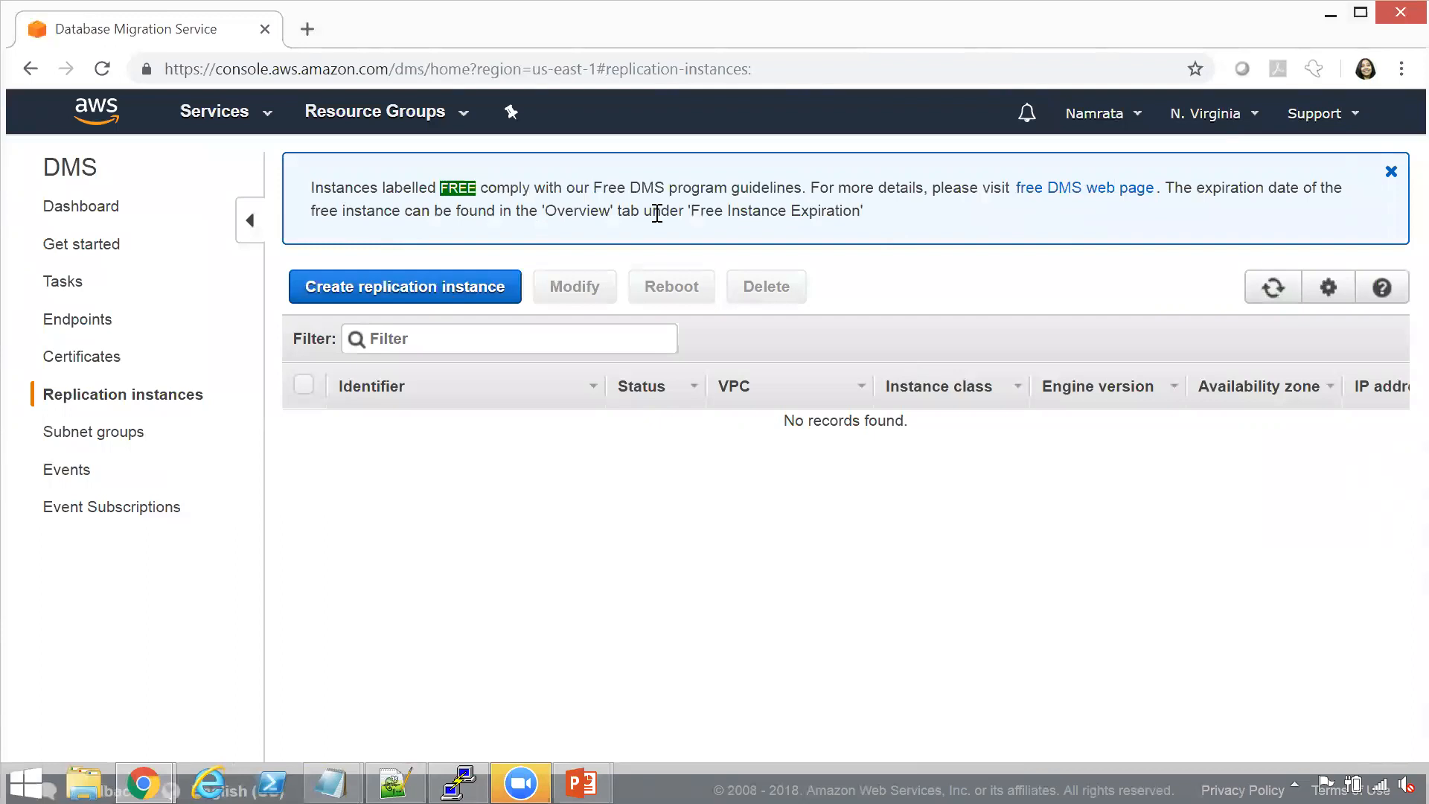
Start a new replication instance and enter dmsreplicationinstance as both its name and description
click(439, 293)
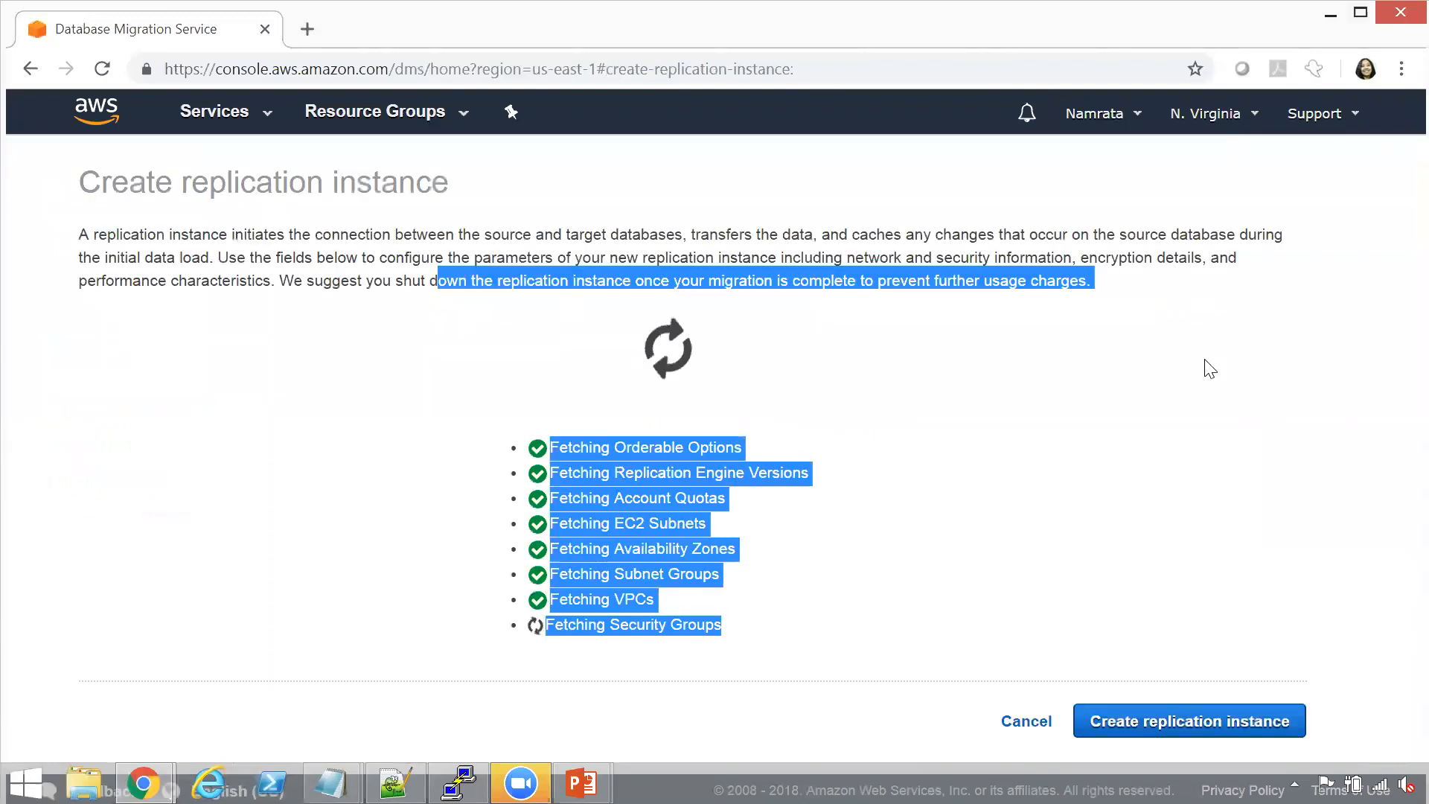
click(801, 359)
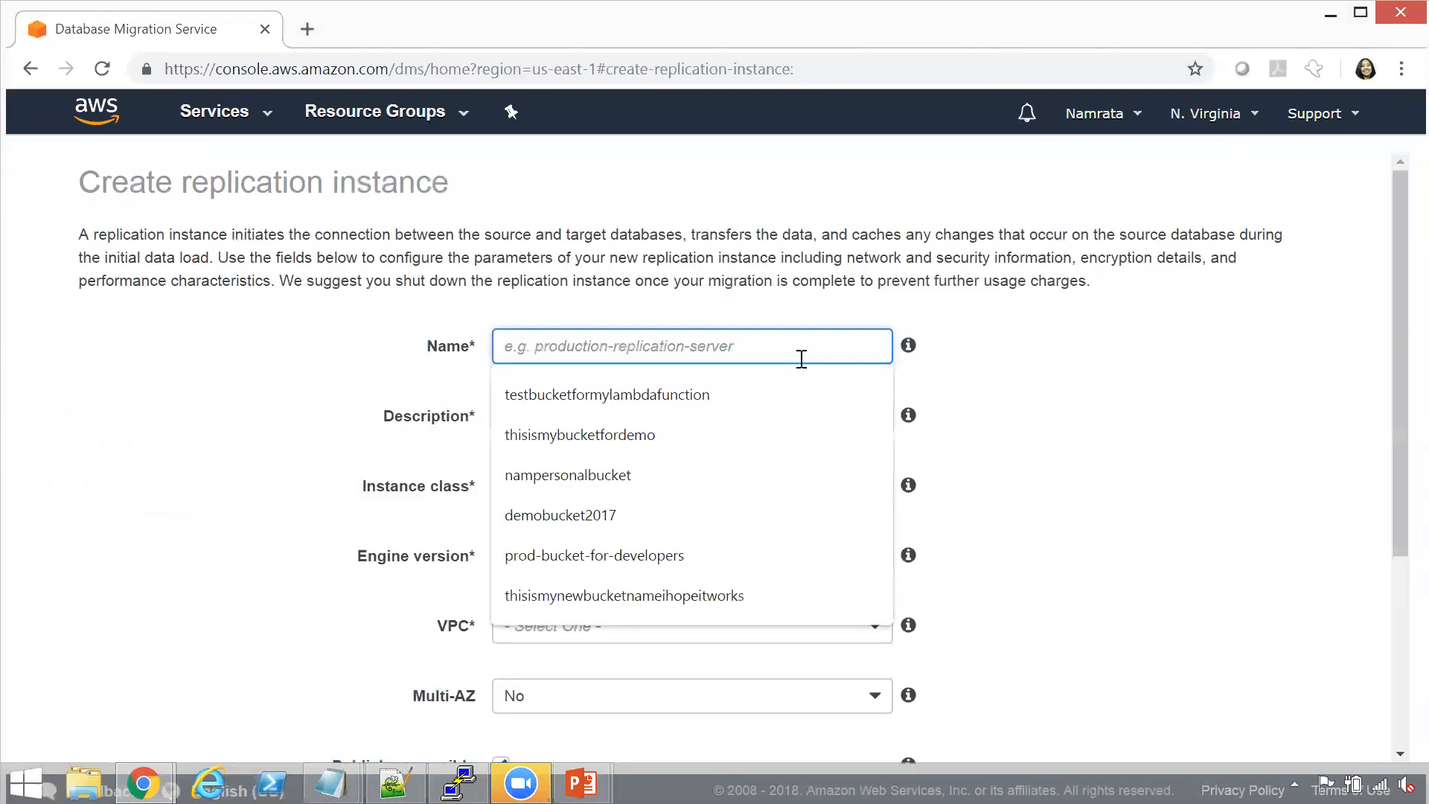
text(dmsreplication)
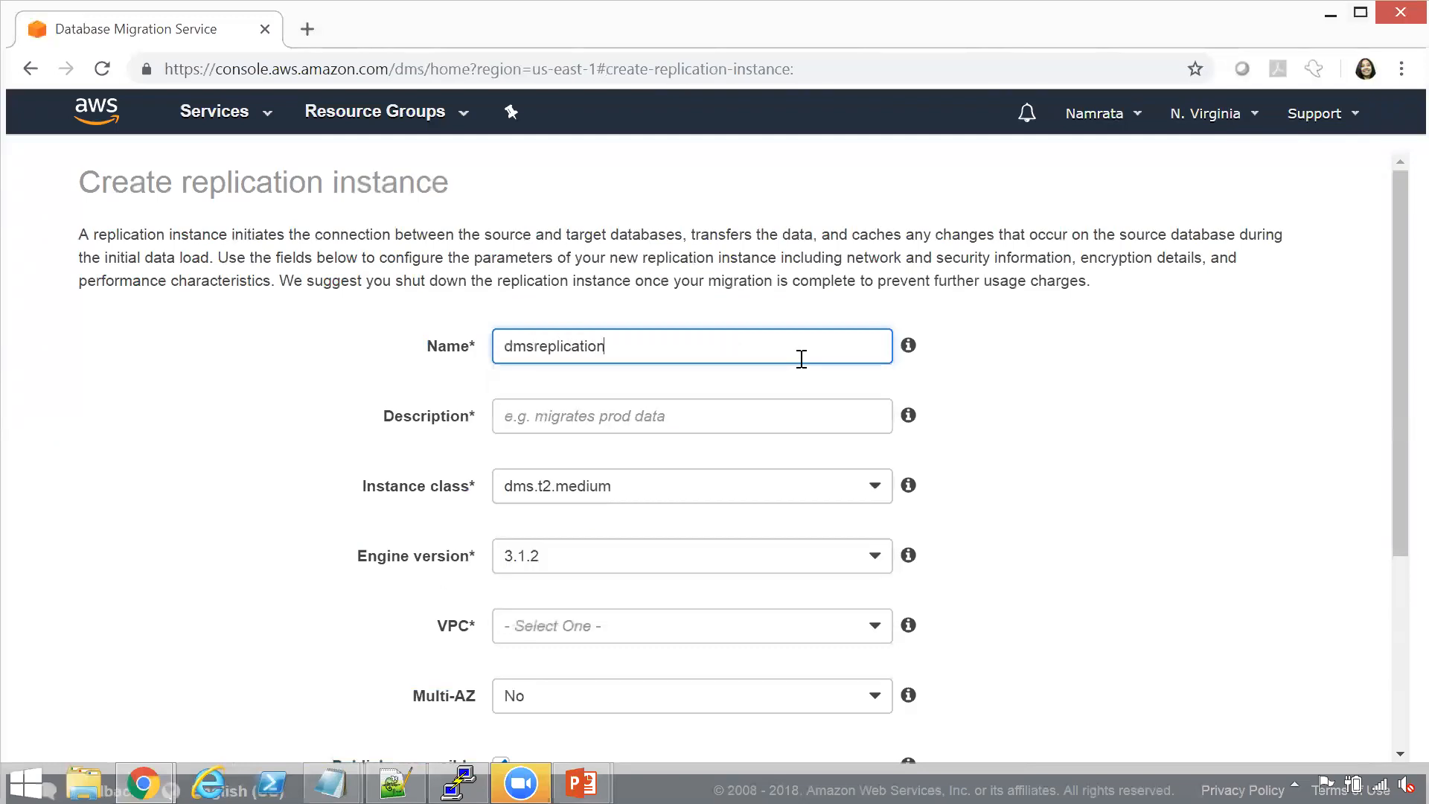
text(instance)
drag(740, 355, 133, 448)
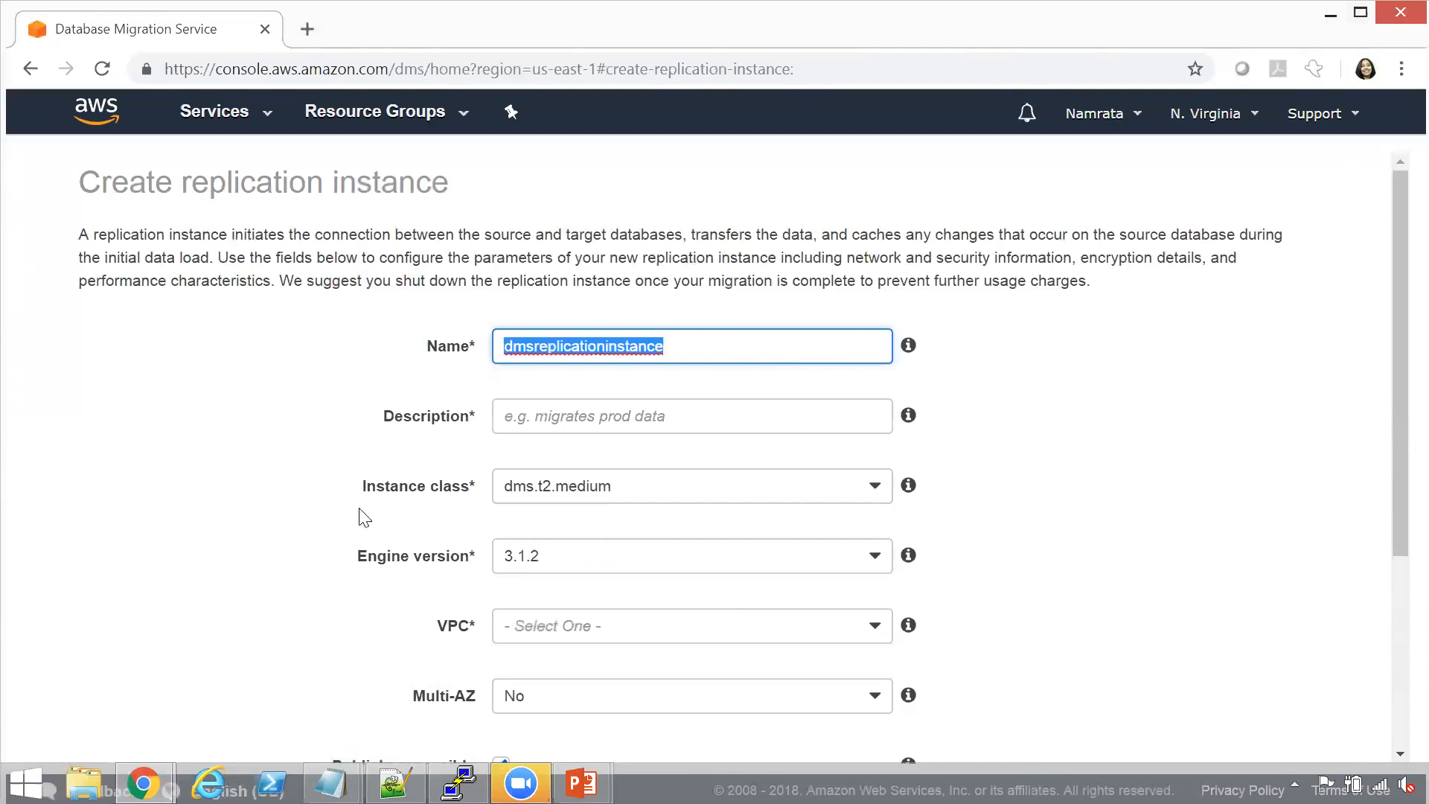
click(551, 419)
key(ctrl+v)
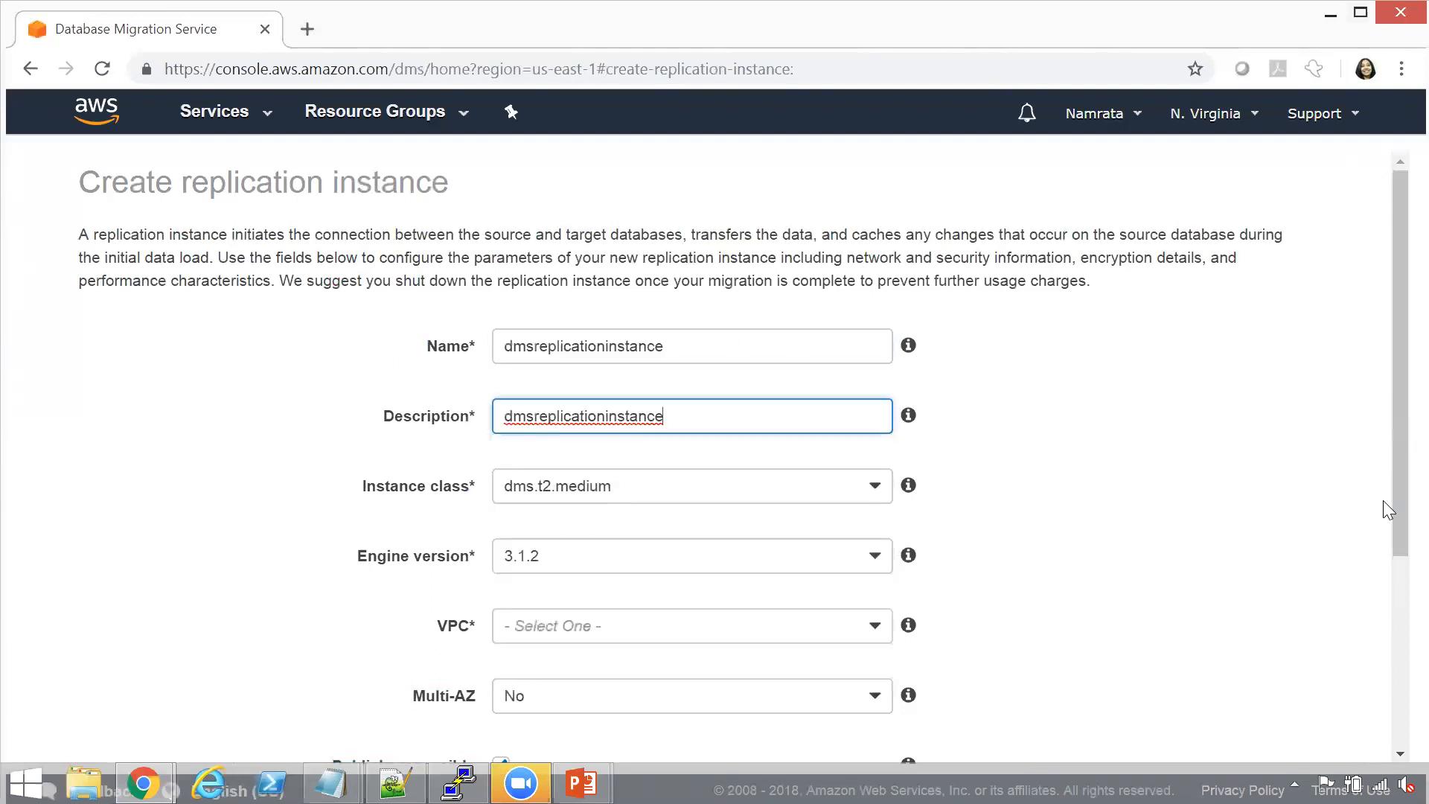
Set the replication instance's class to dms.t2.micro
drag(1393, 480, 1393, 594)
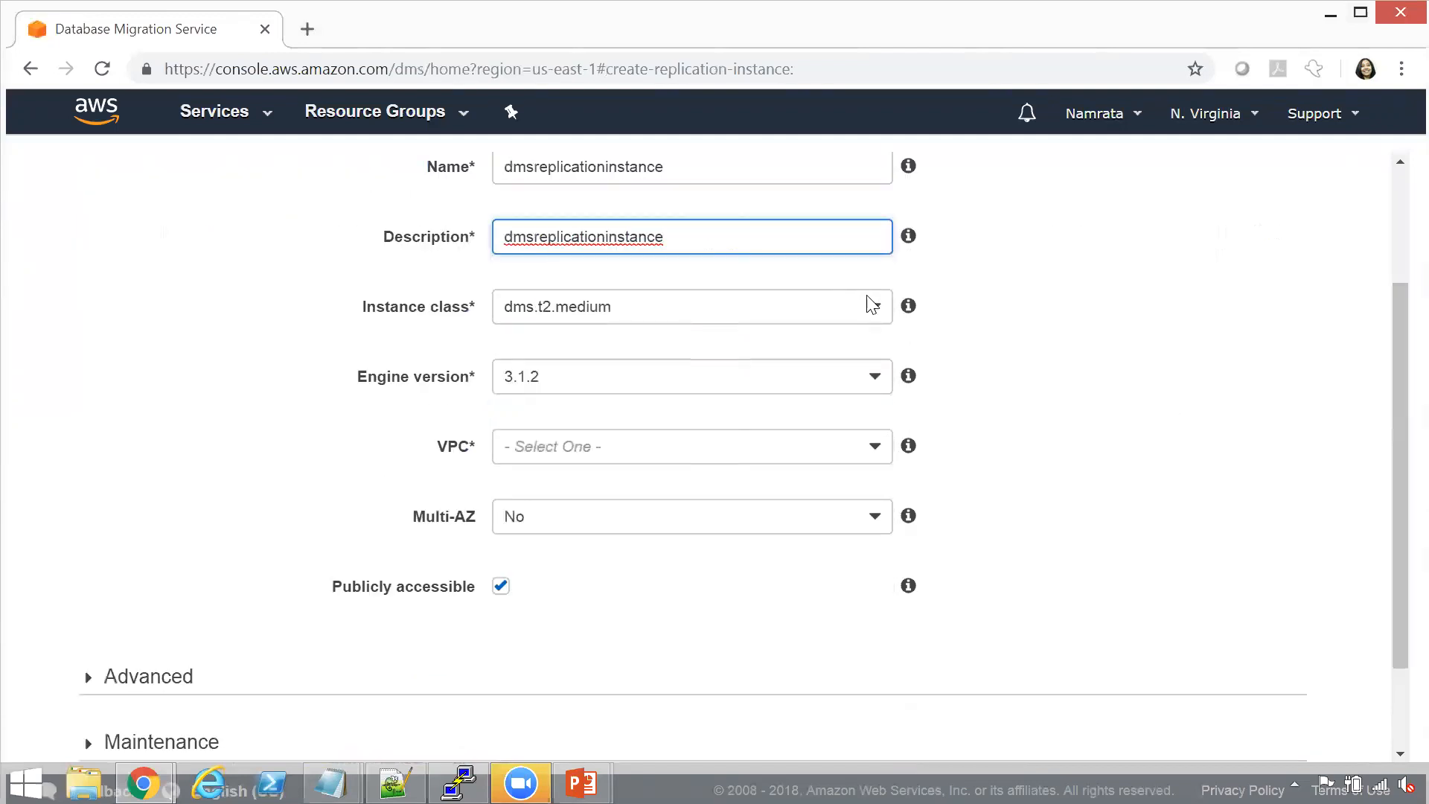
click(881, 308)
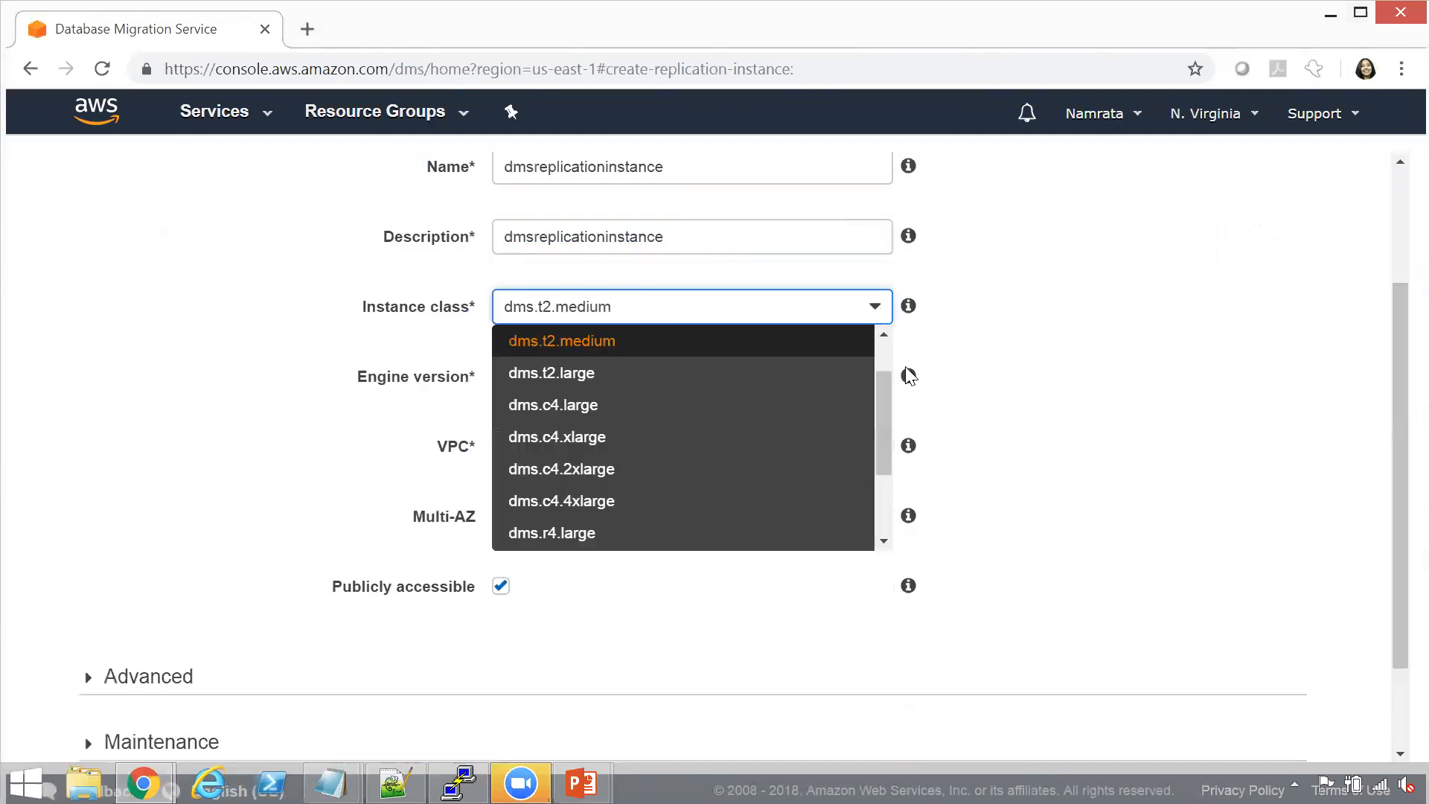
drag(887, 405, 885, 349)
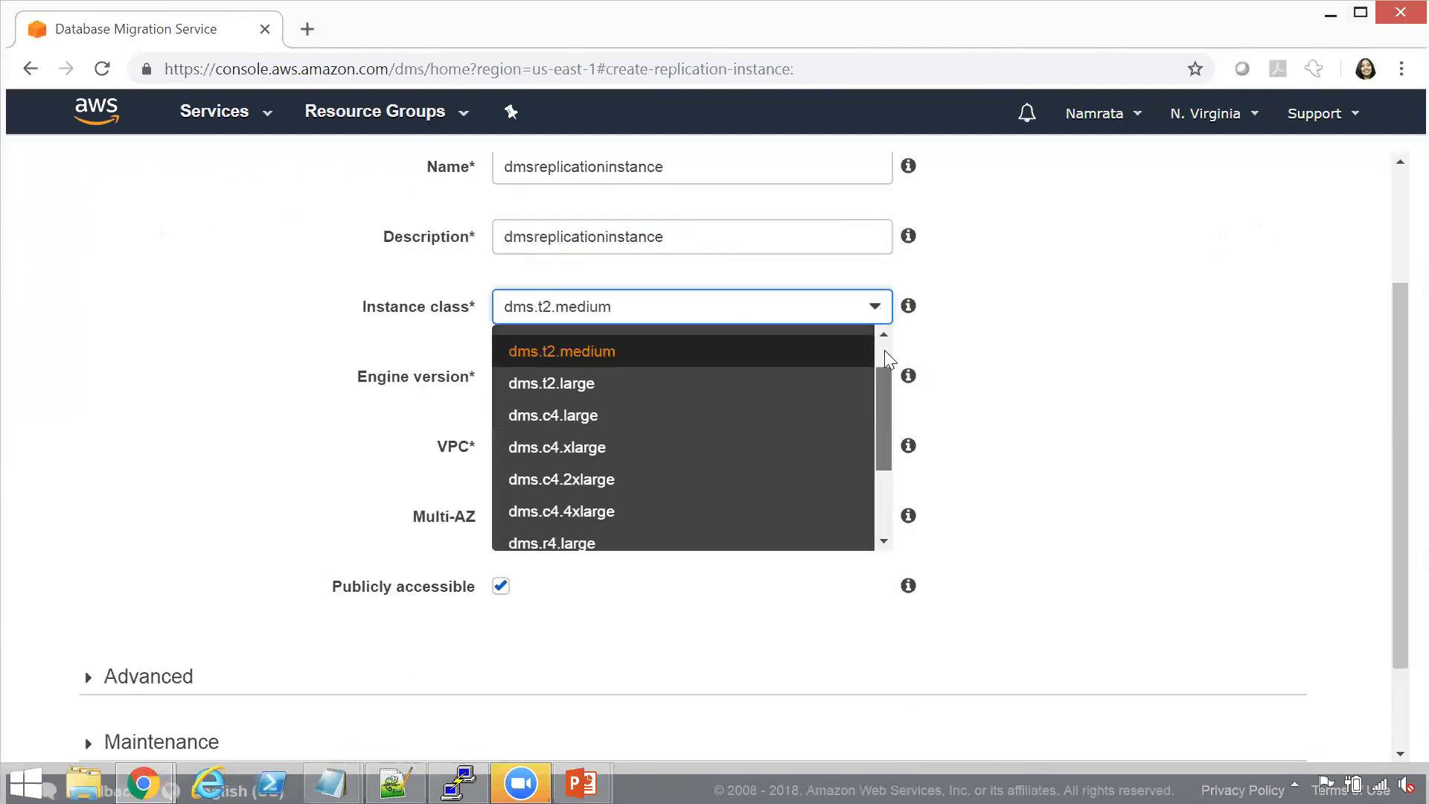
click(719, 348)
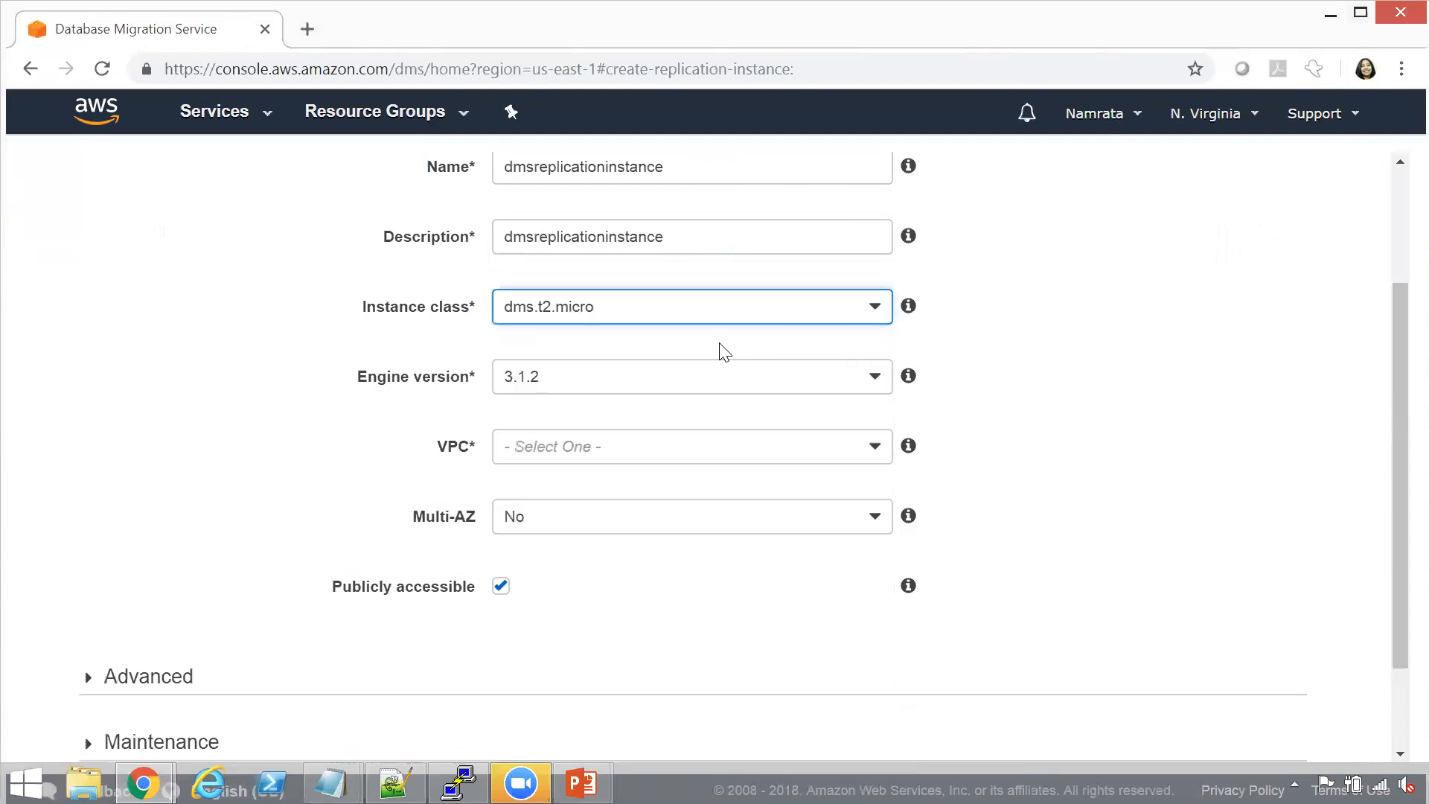
Assign the replication instance to VPC vpc-60a36018 and keep Multi-AZ set to No
click(655, 447)
click(644, 482)
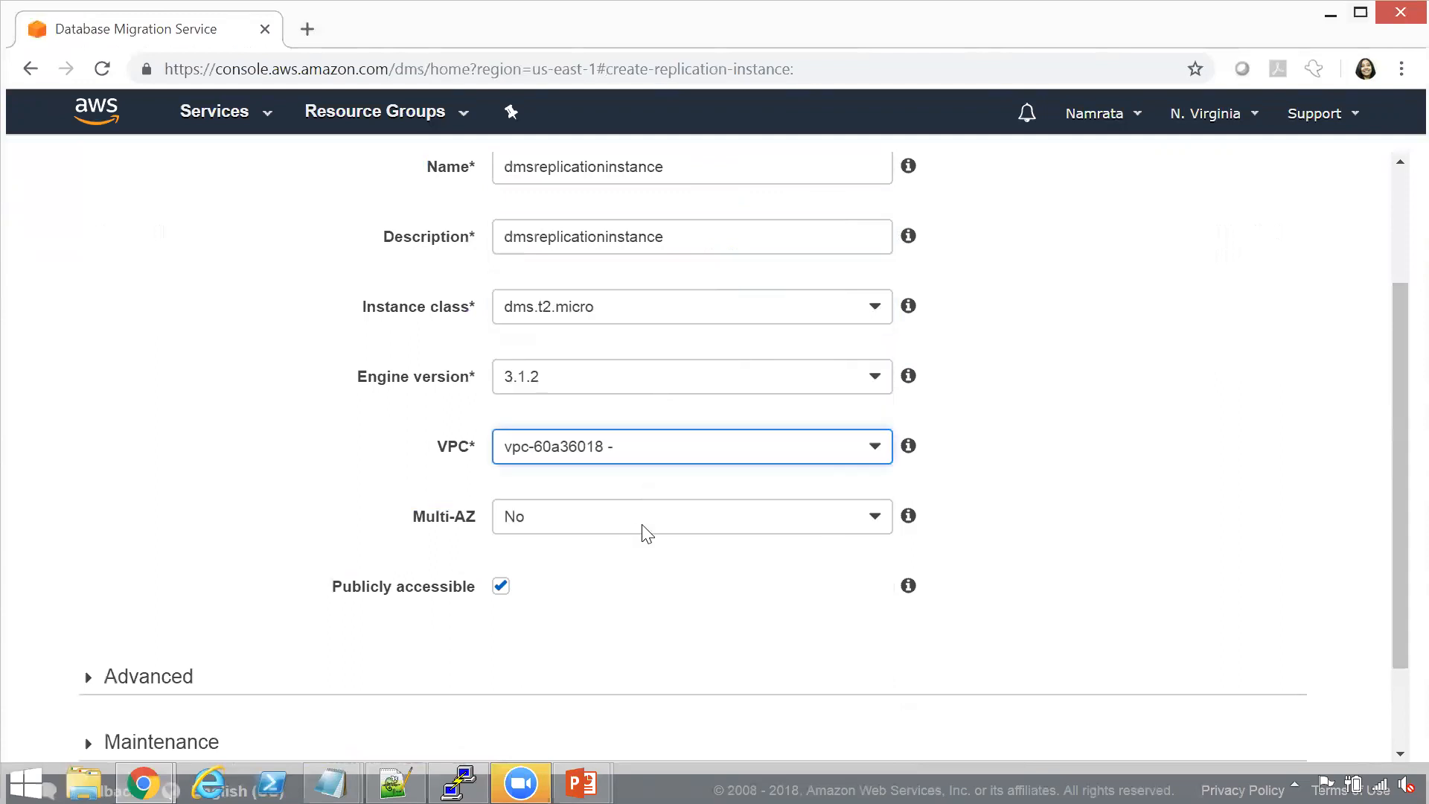
click(703, 521)
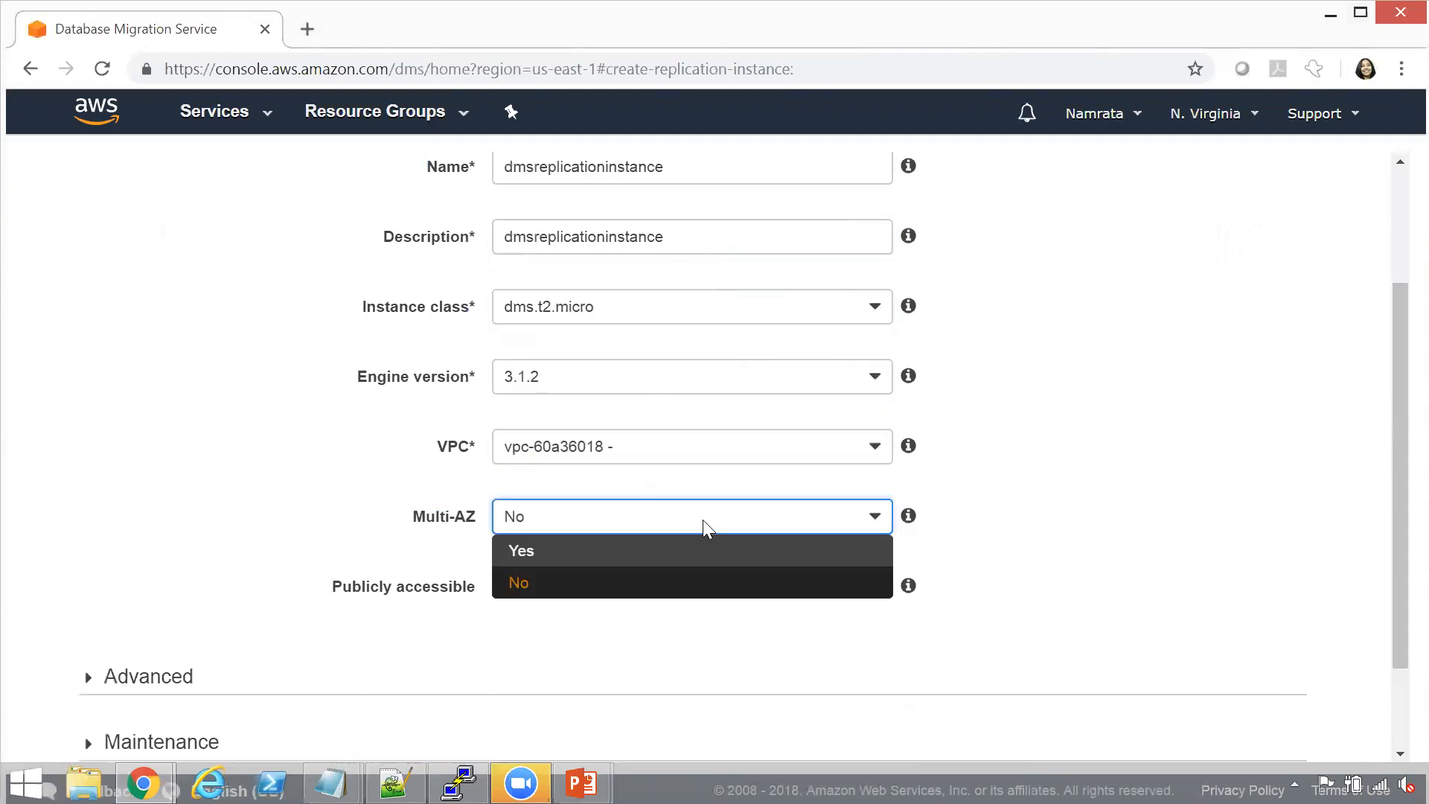
click(705, 585)
Expand the replication instance's advanced settings and set the allocated storage to 8 GB
drag(1395, 612, 1394, 724)
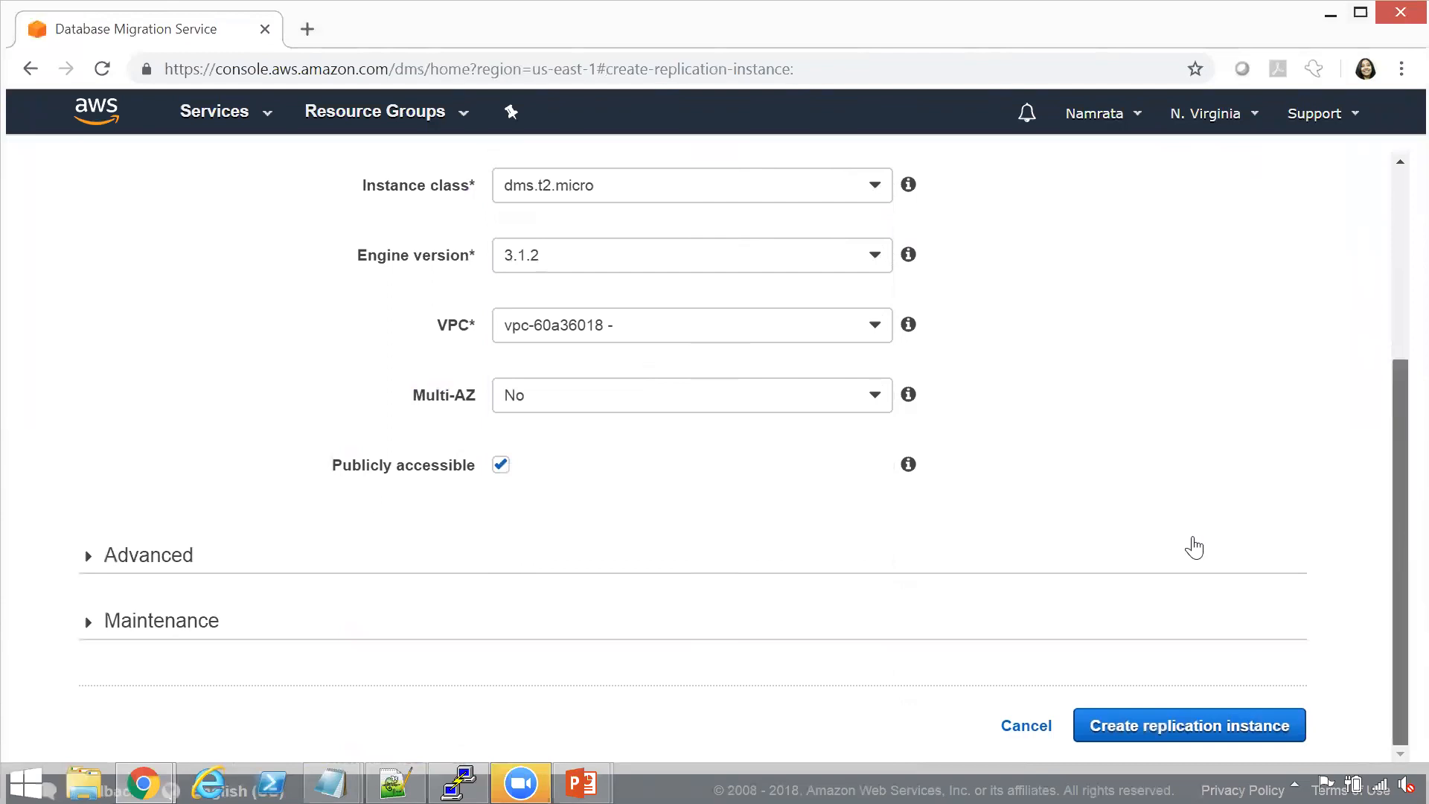
click(89, 557)
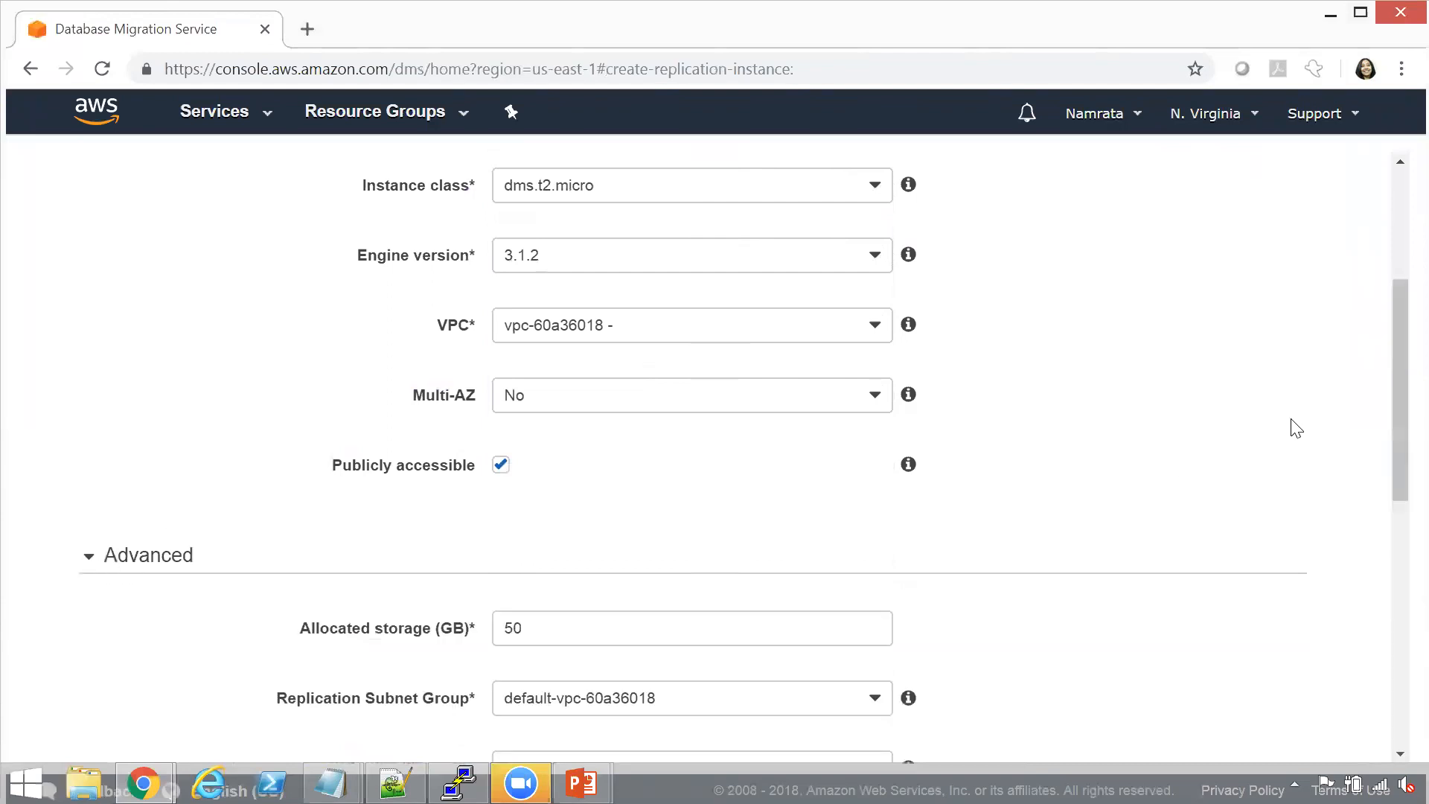
scroll(1395, 463, down, 3)
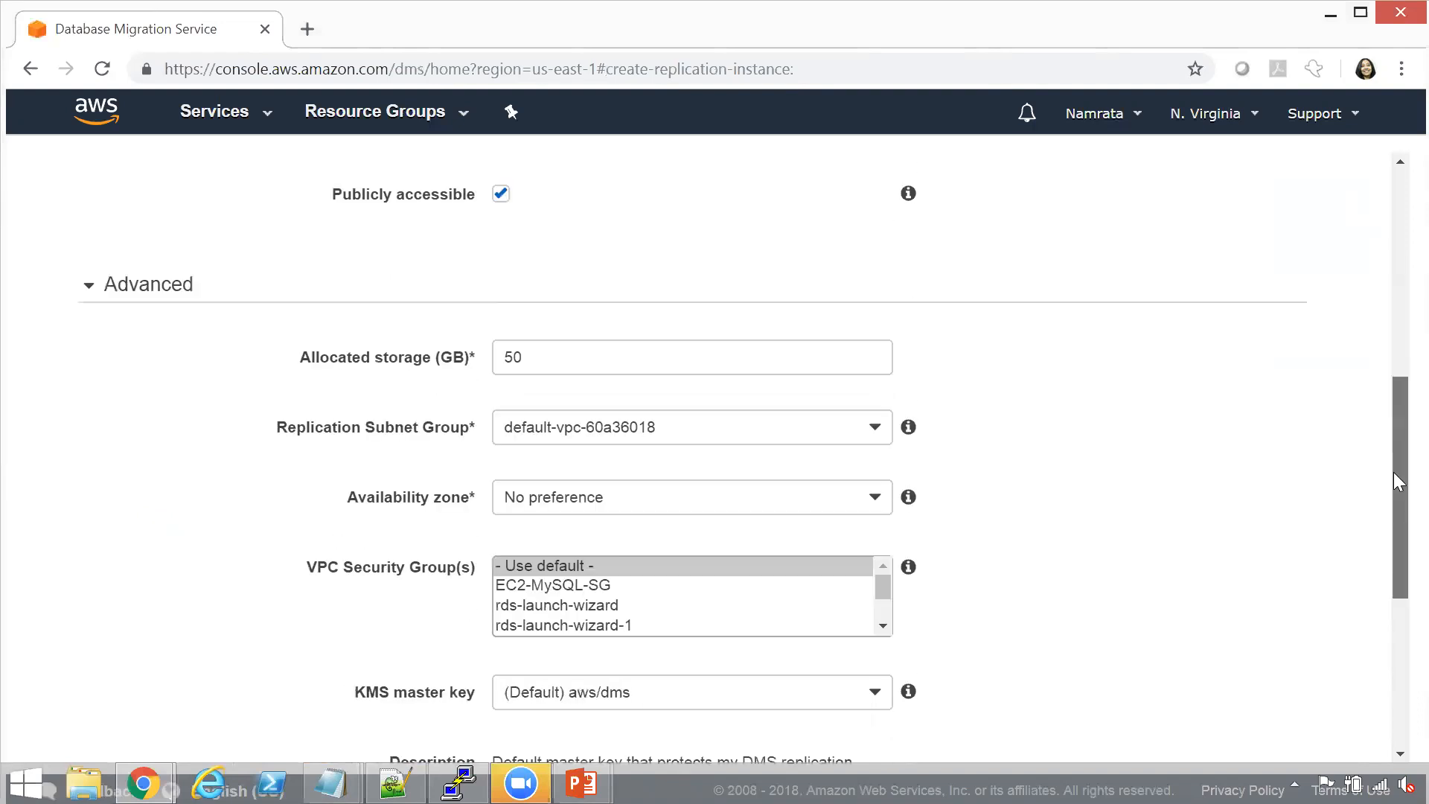
key(Tab)
text(8)
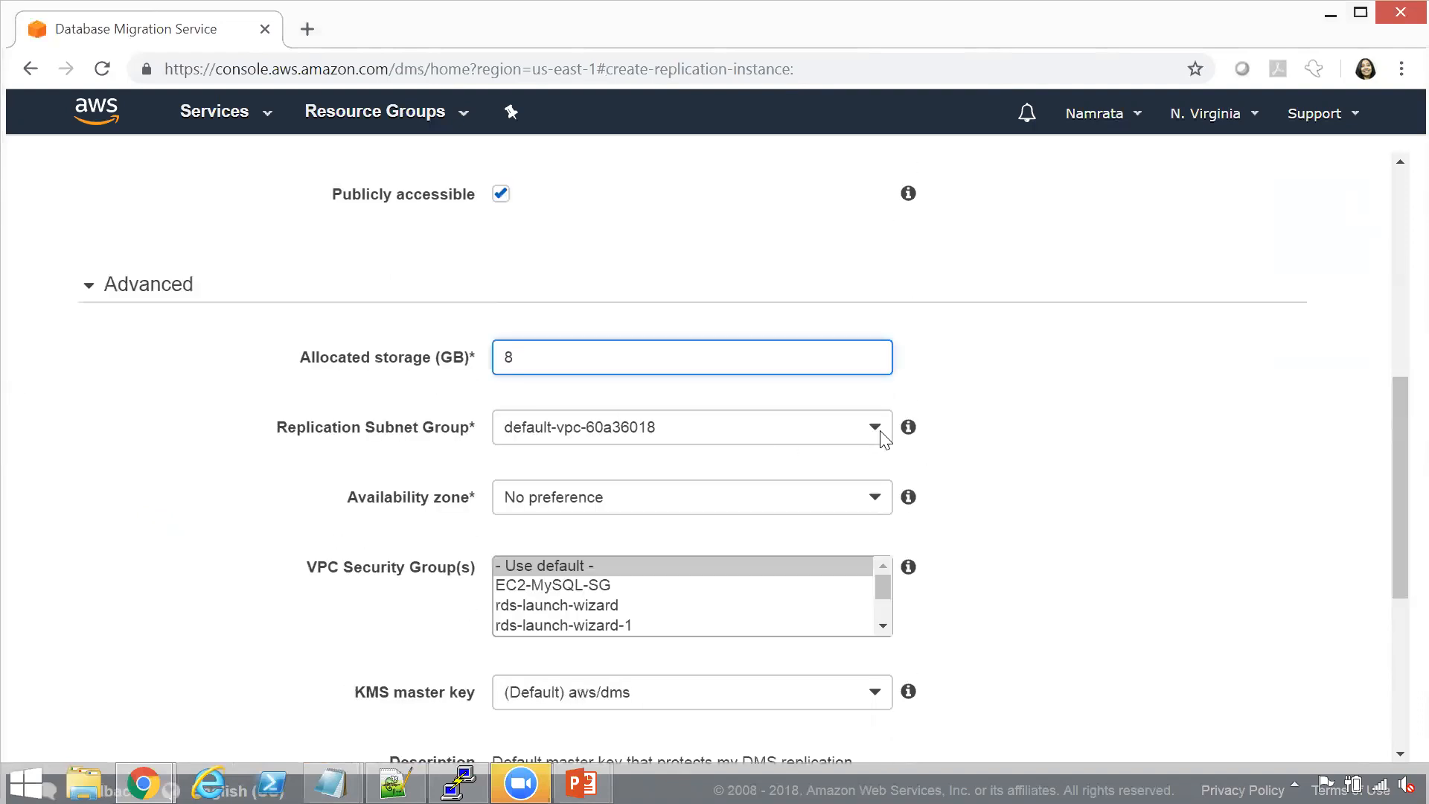
Choose the default-vpc-60a36018 replication subnet group and the us-east-1a availability zone
click(740, 436)
click(751, 460)
click(833, 497)
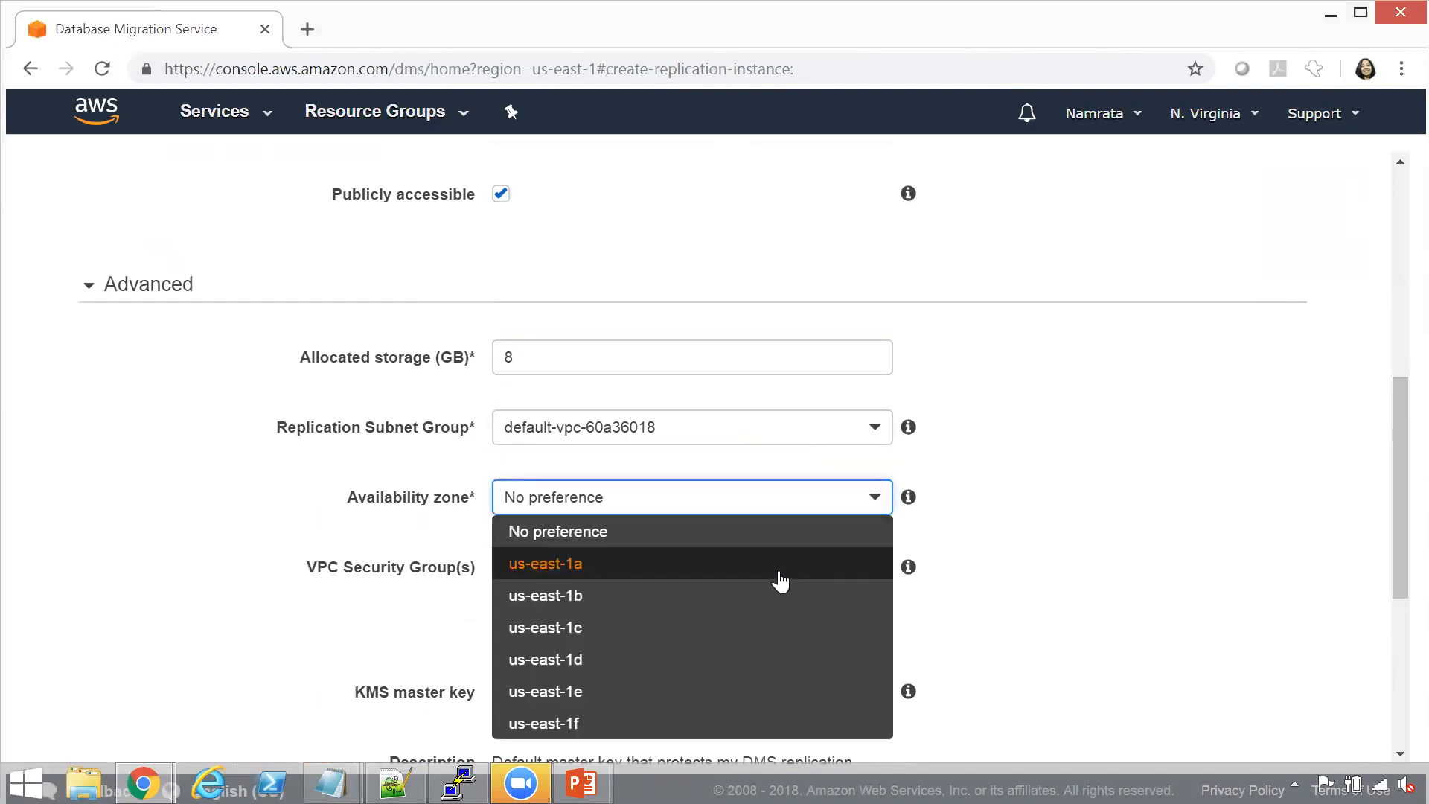
click(779, 571)
Select the default VPC security group and create the replication instance
drag(1394, 497, 1395, 629)
click(878, 332)
scroll(744, 338, down, 1)
click(593, 331)
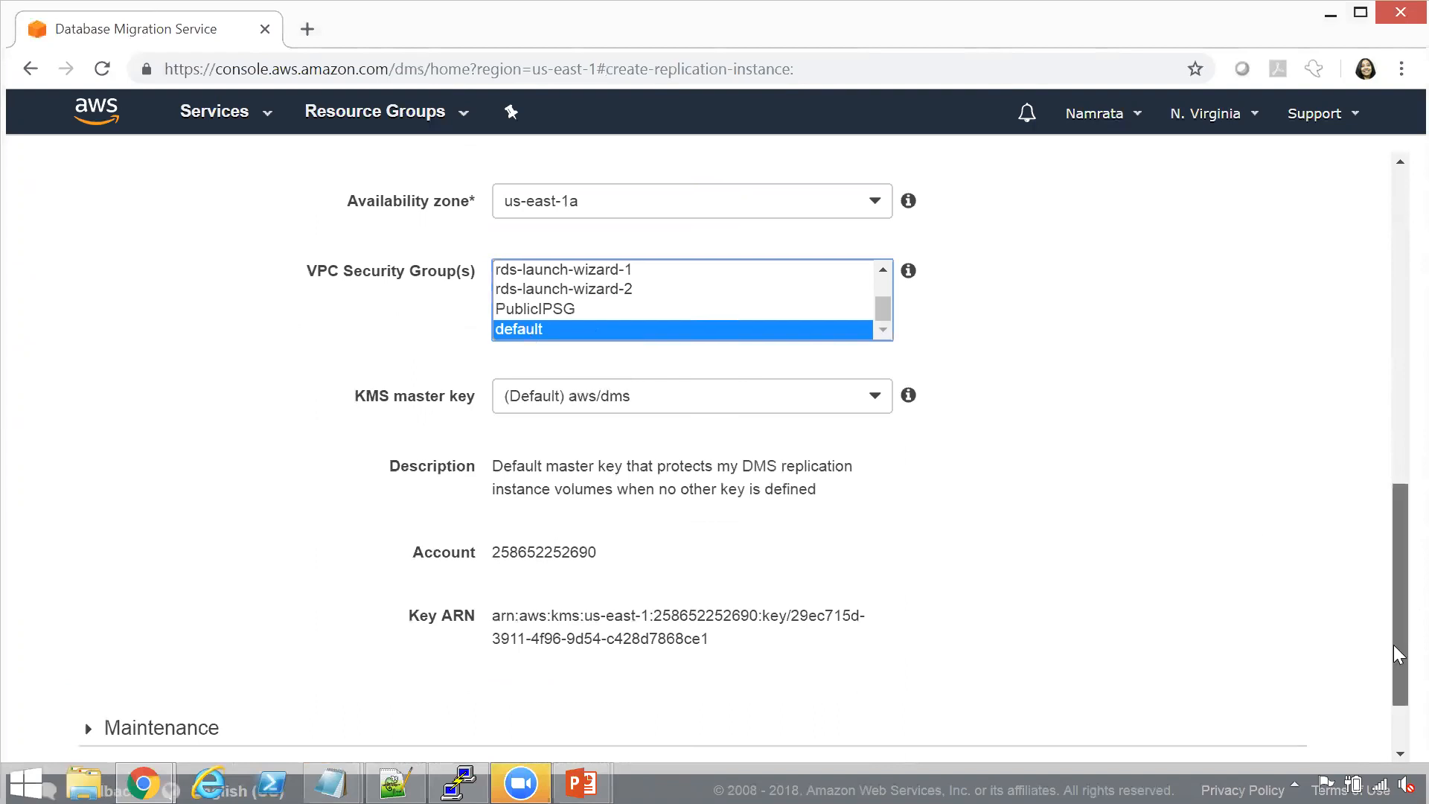
scroll(1394, 645, down, 2)
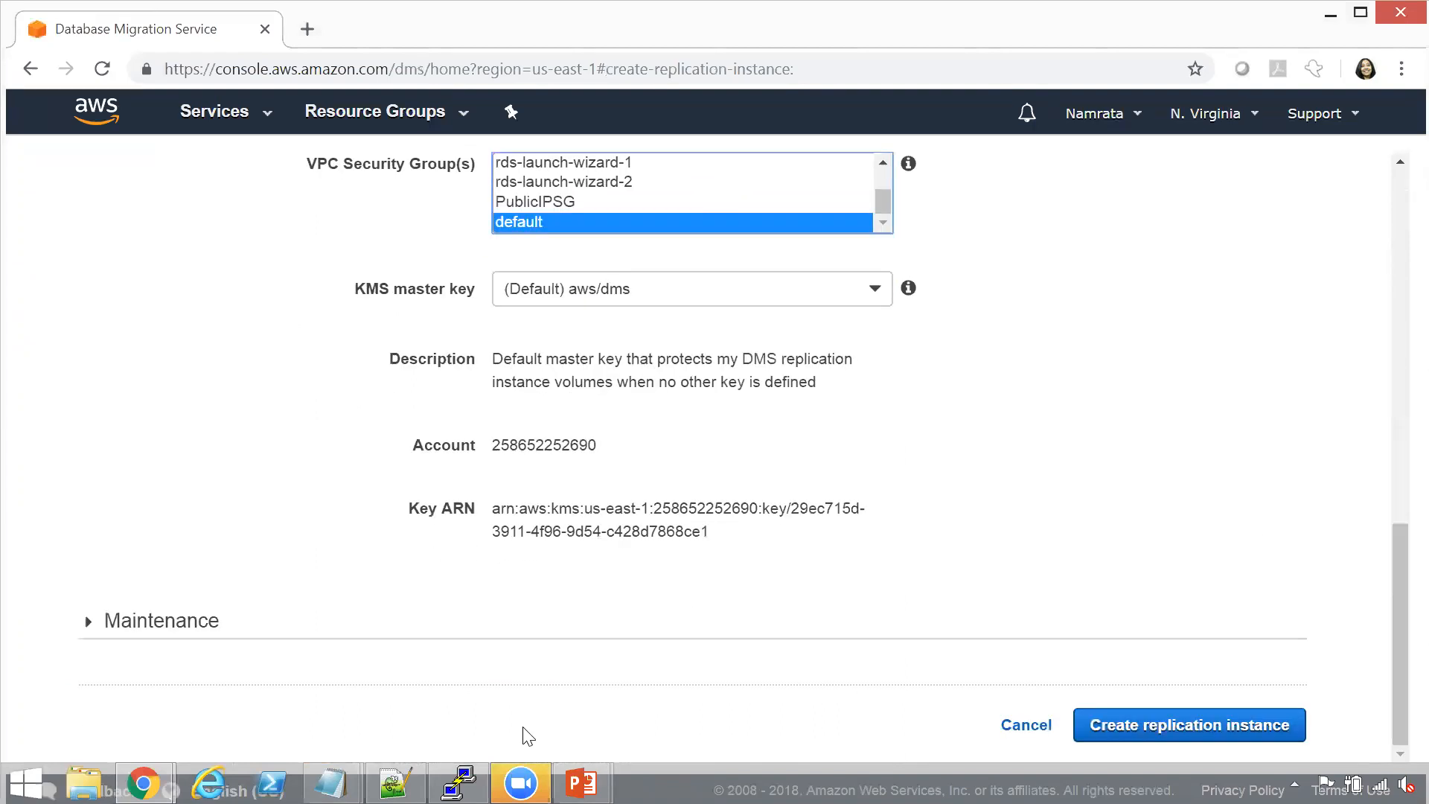
click(1121, 729)
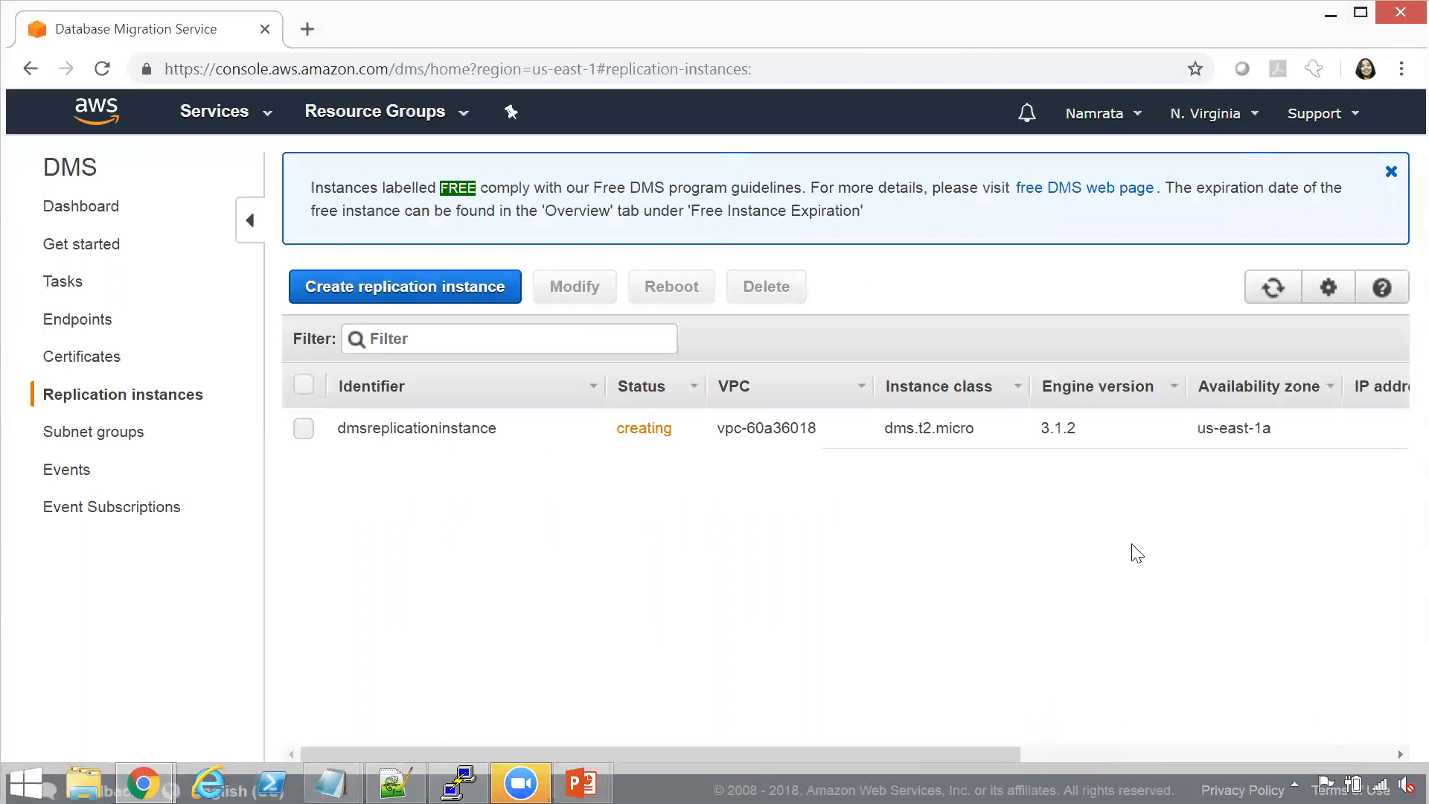
Refresh the replication instances list to check the new instance's status, and consult the migration steps slide in PowerPoint
click(1274, 301)
click(1274, 300)
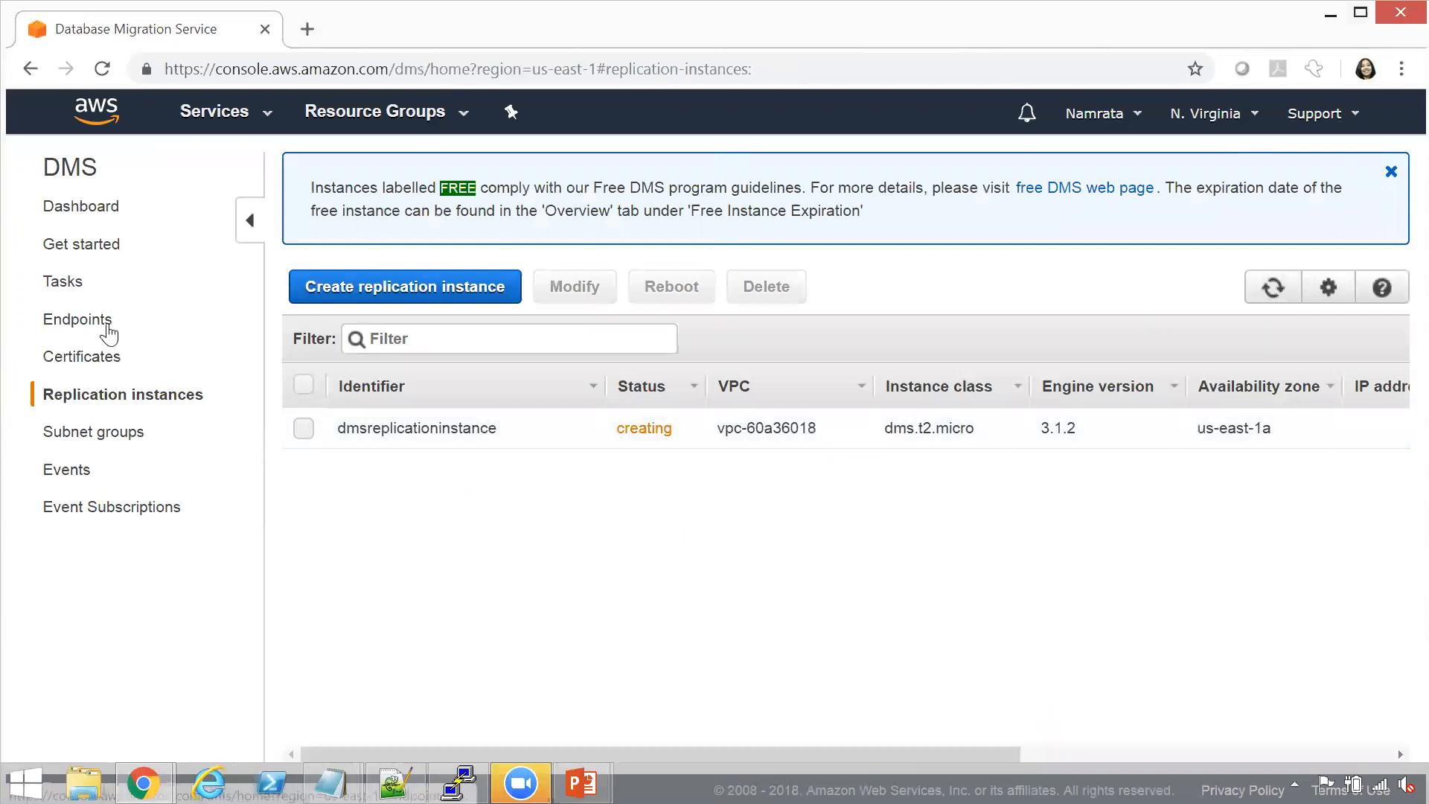
key(alt+Tab)
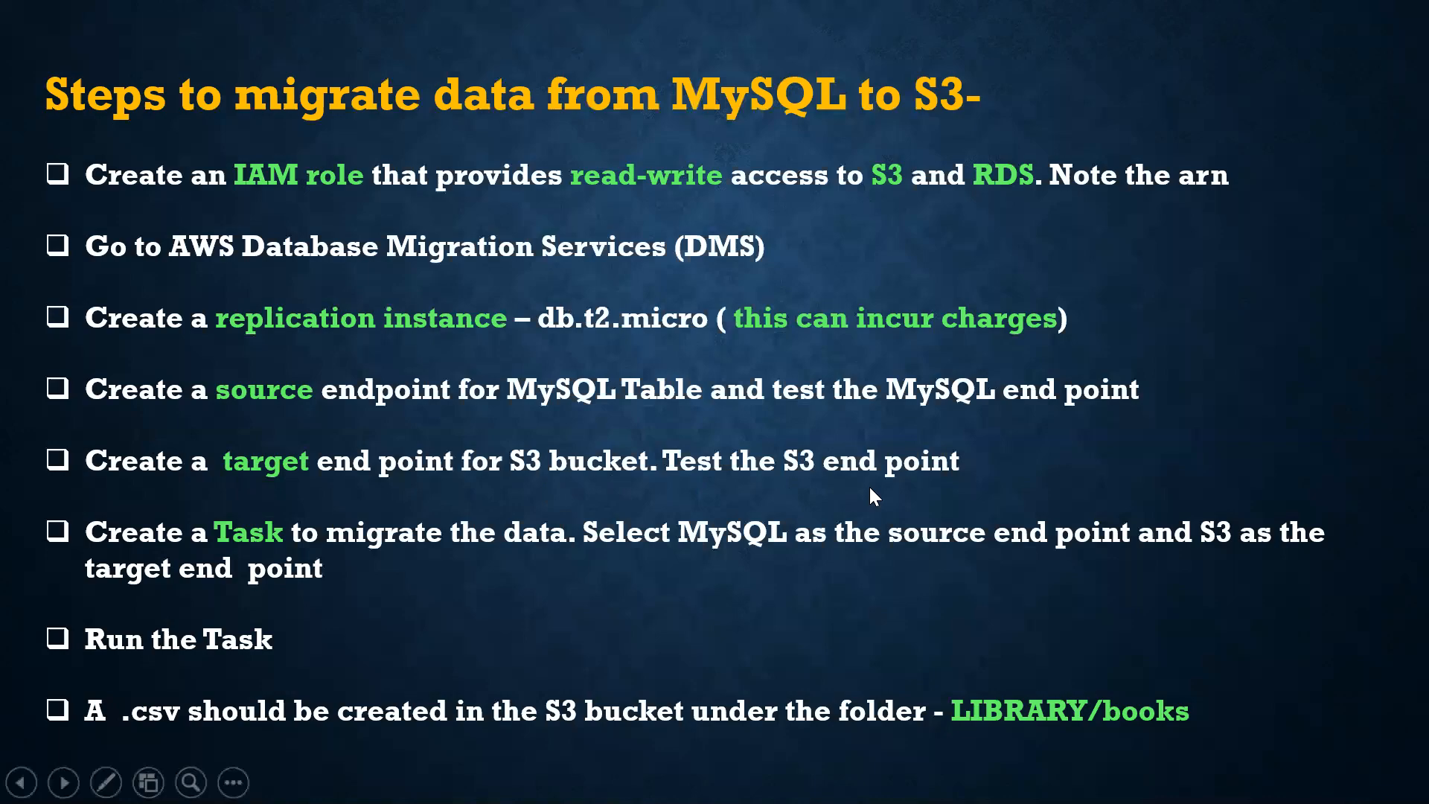
key(alt+Tab)
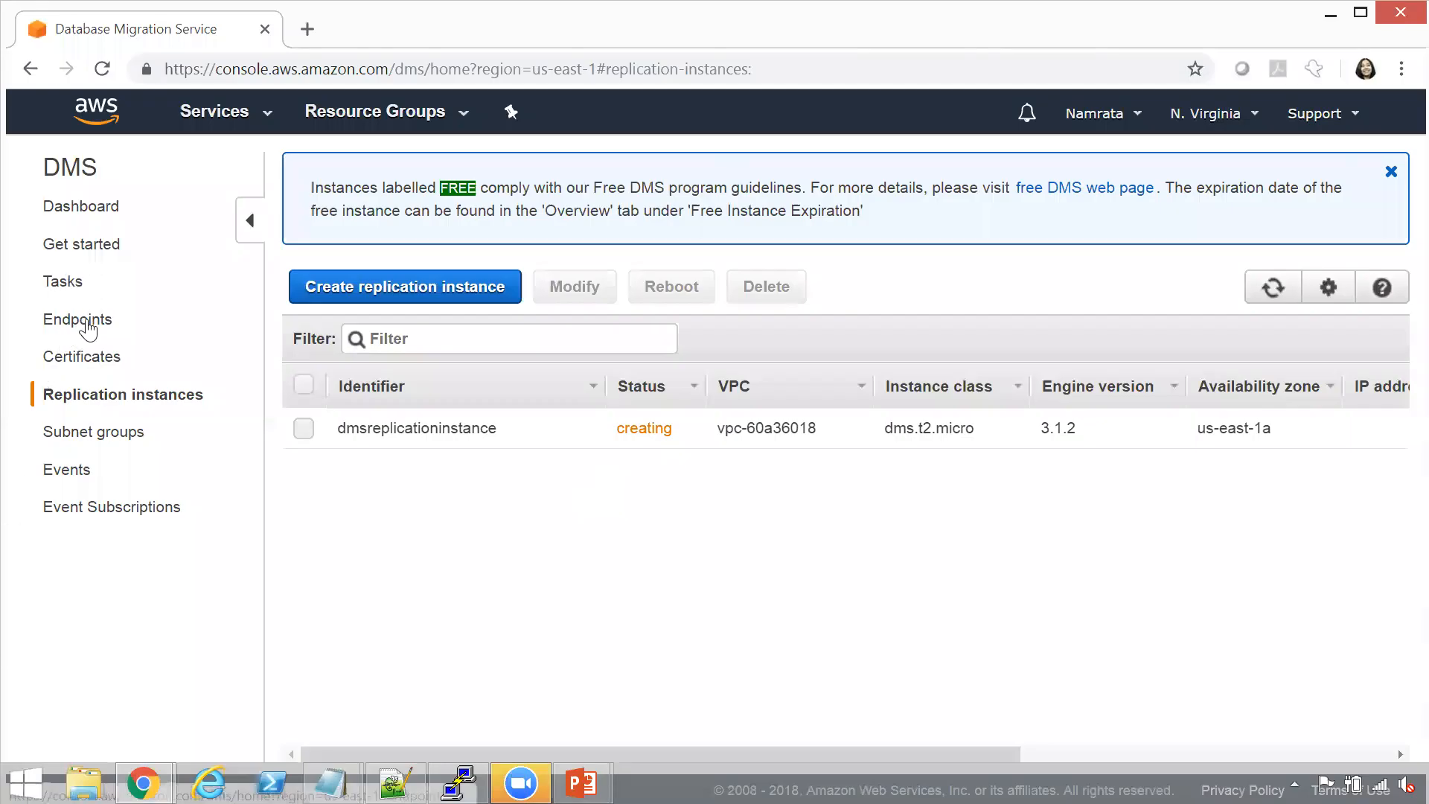
click(1274, 294)
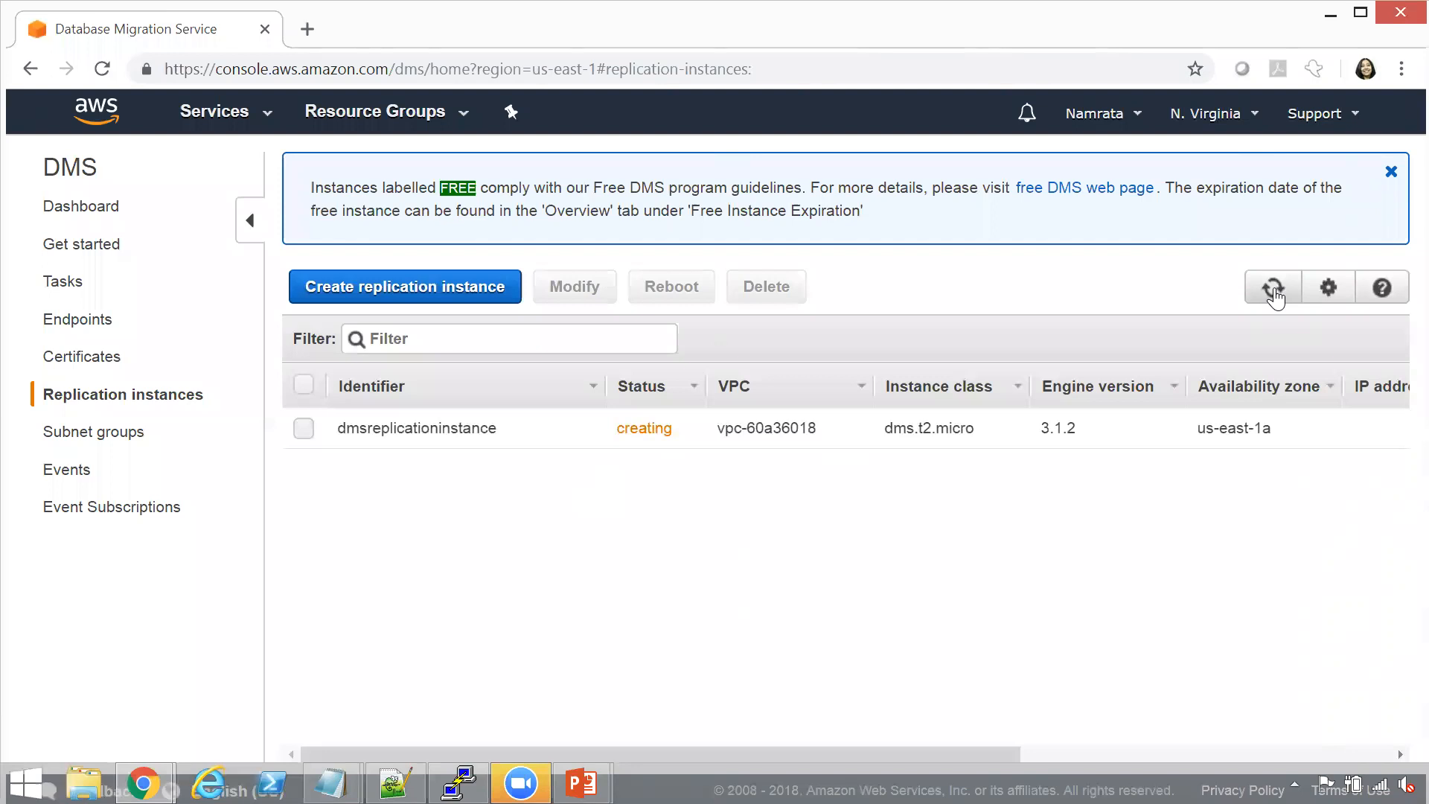
click(1272, 288)
click(1273, 288)
Start creating a source endpoint based on the RDS DB instance mydms2018 - mysql
click(84, 332)
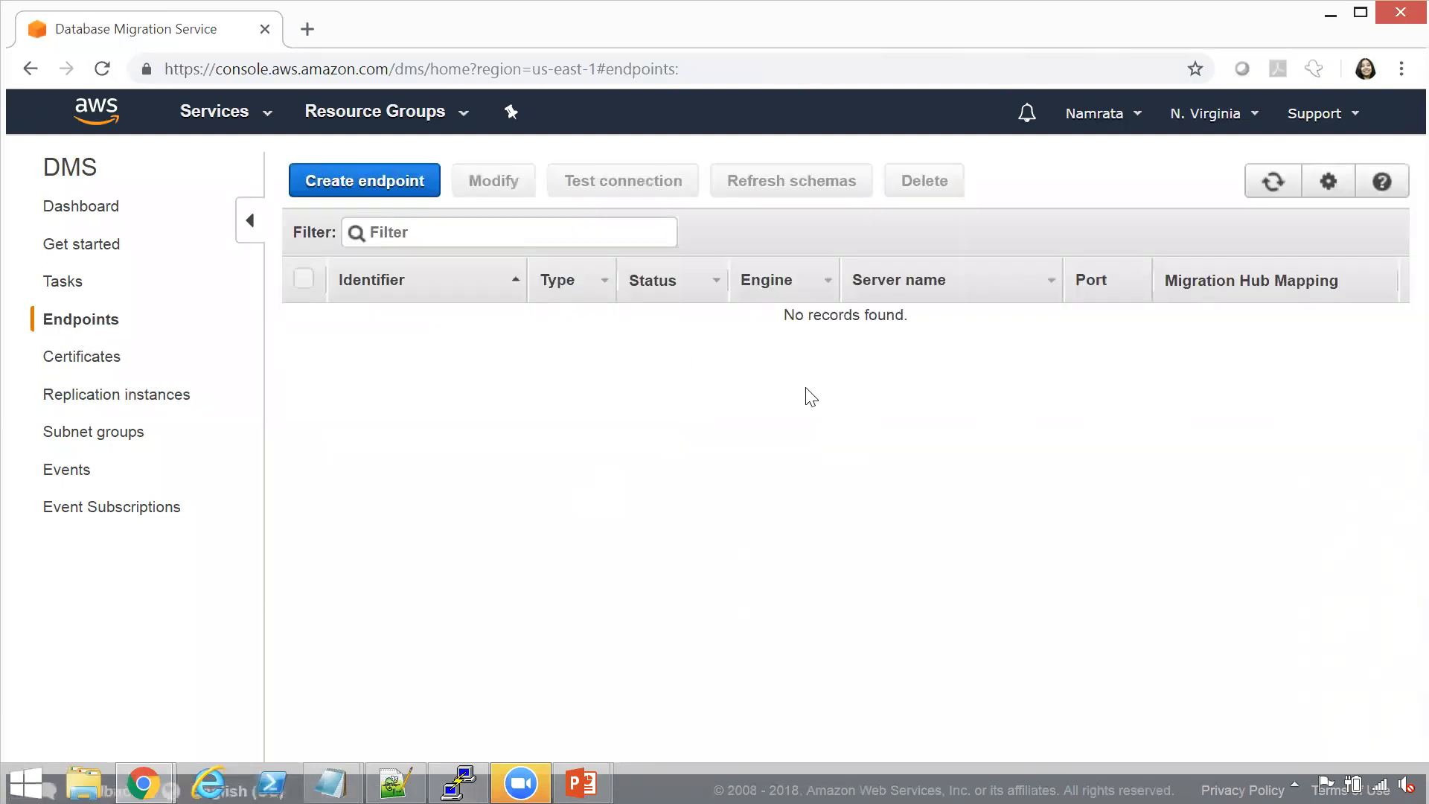
click(411, 198)
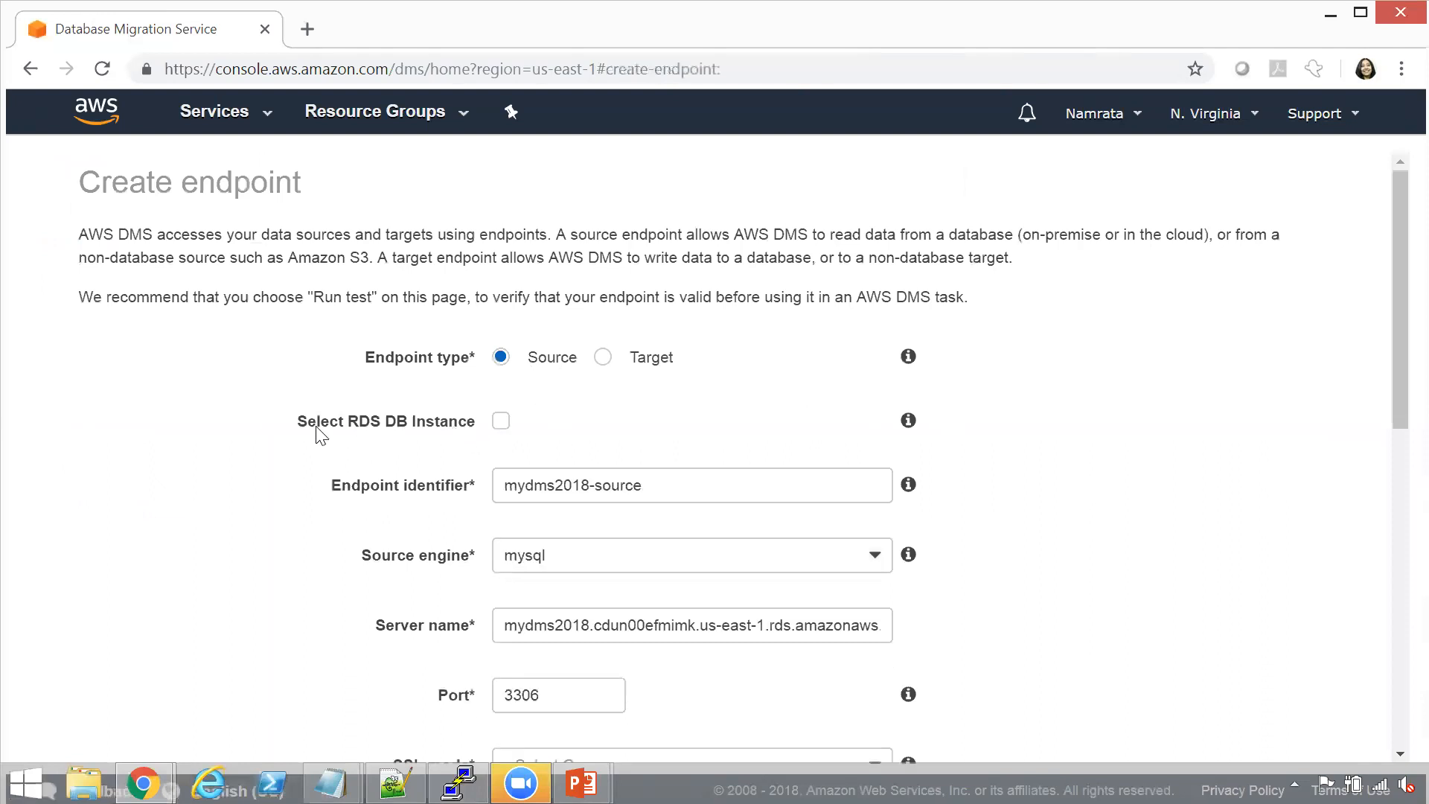
click(501, 423)
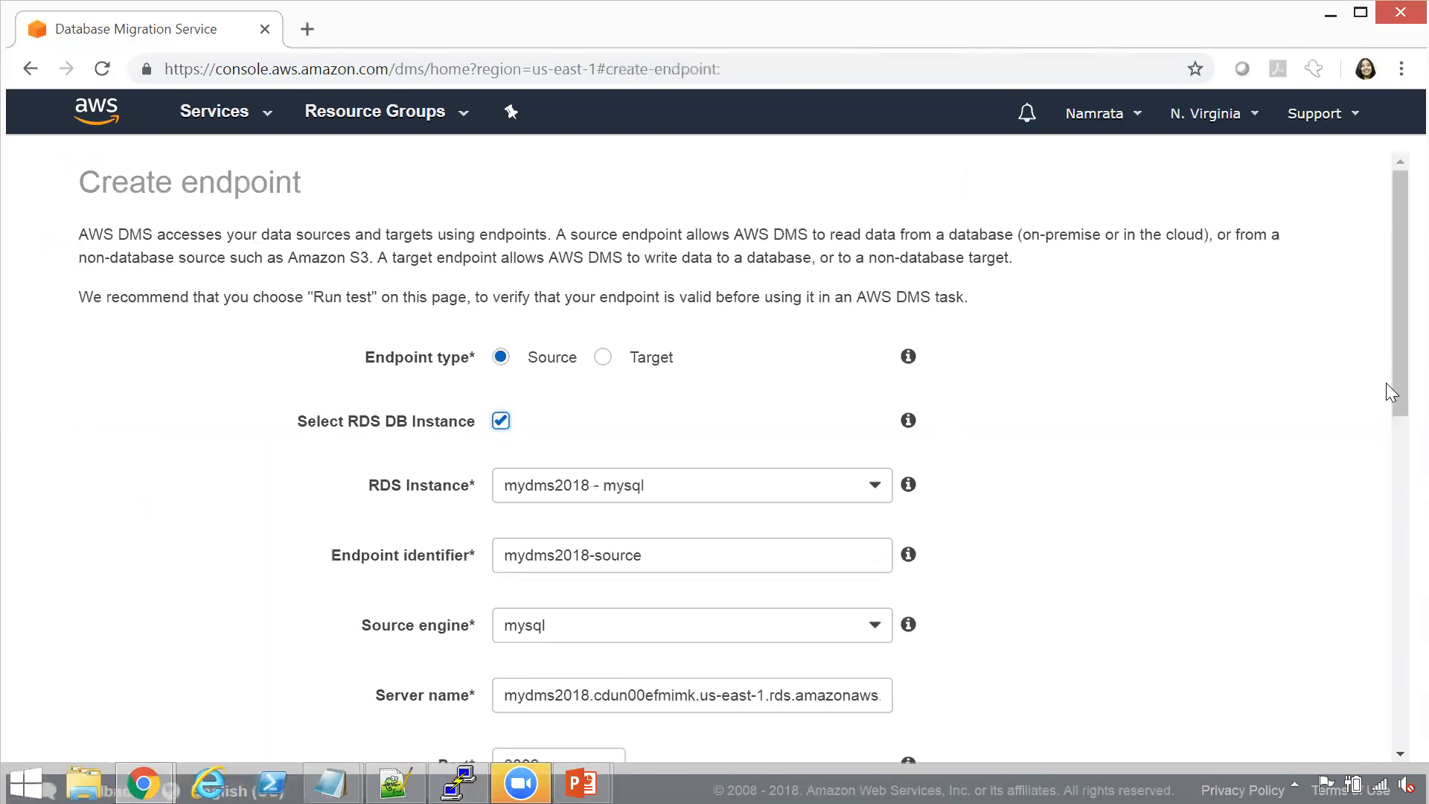
Review the source endpoint's prefilled identifier, source engine and server name
scroll(1393, 410, down, 3)
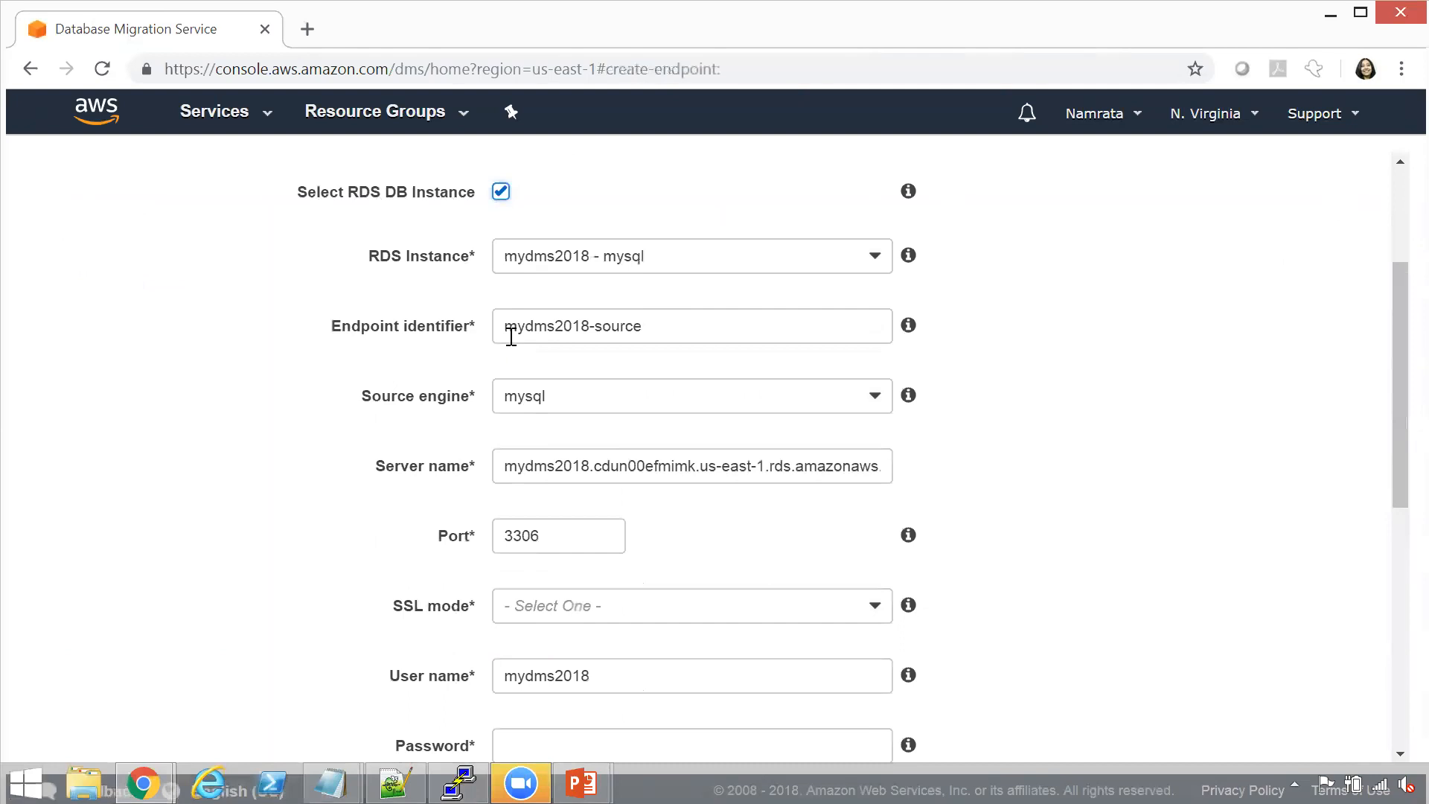
triple_click(574, 326)
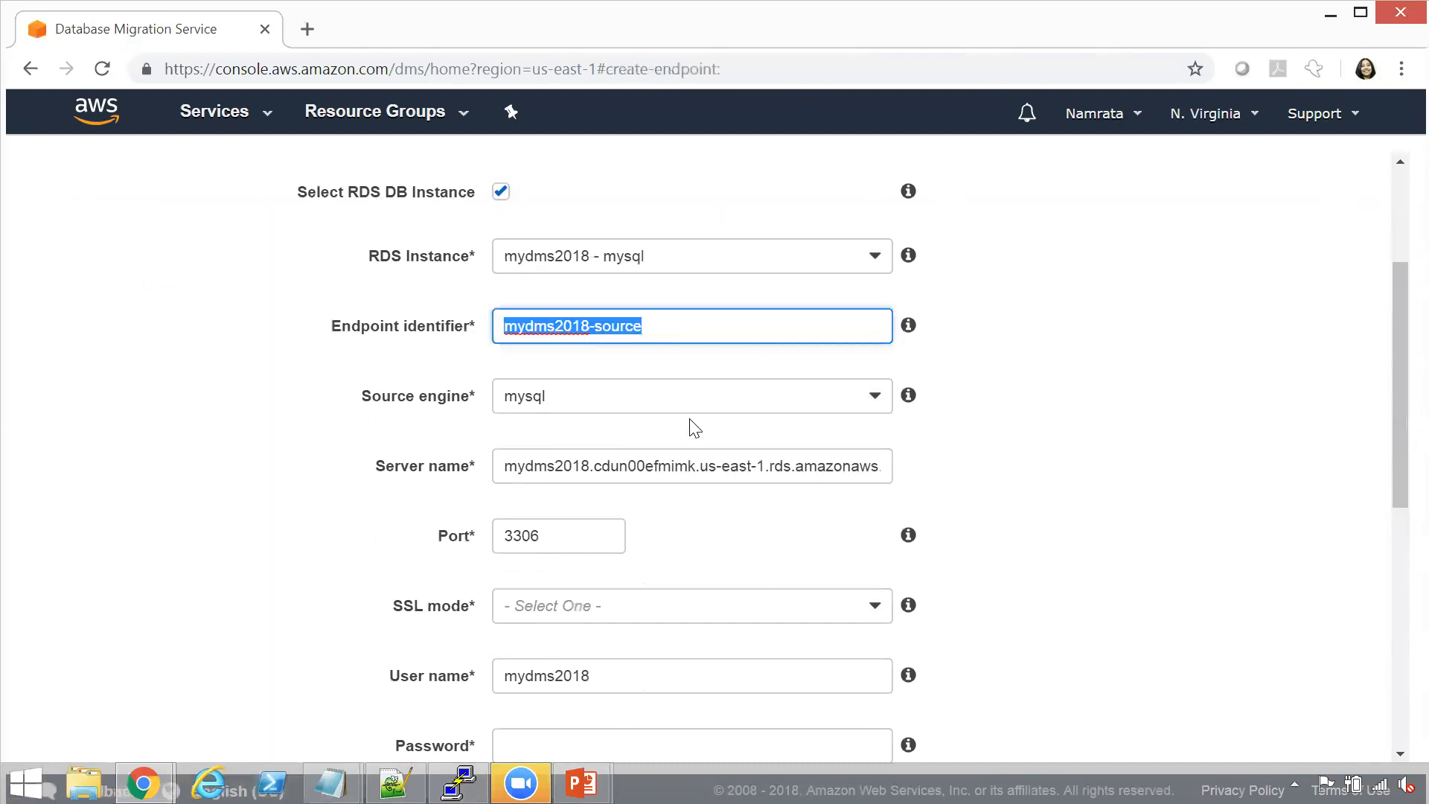
click(628, 400)
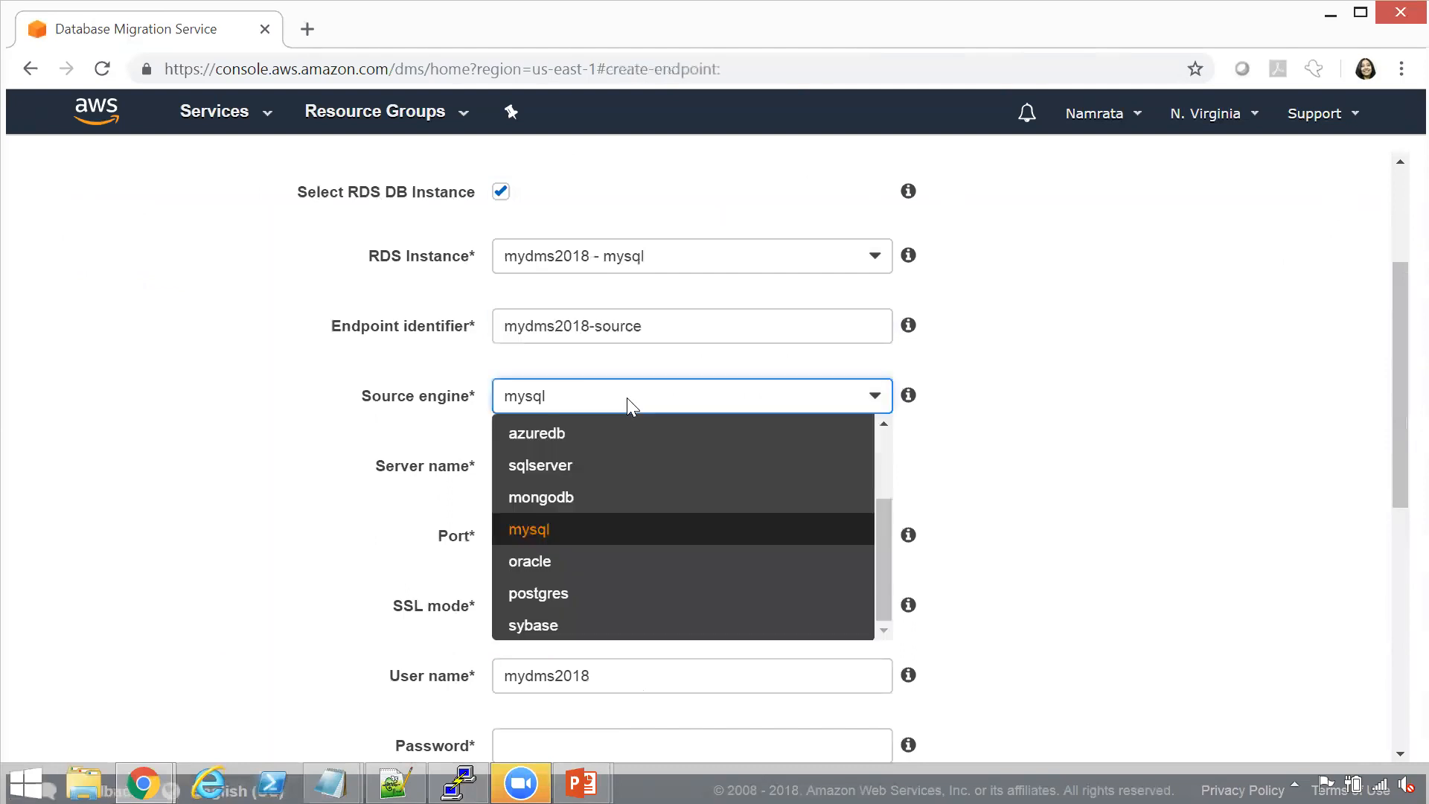
click(626, 397)
drag(1393, 399, 1405, 468)
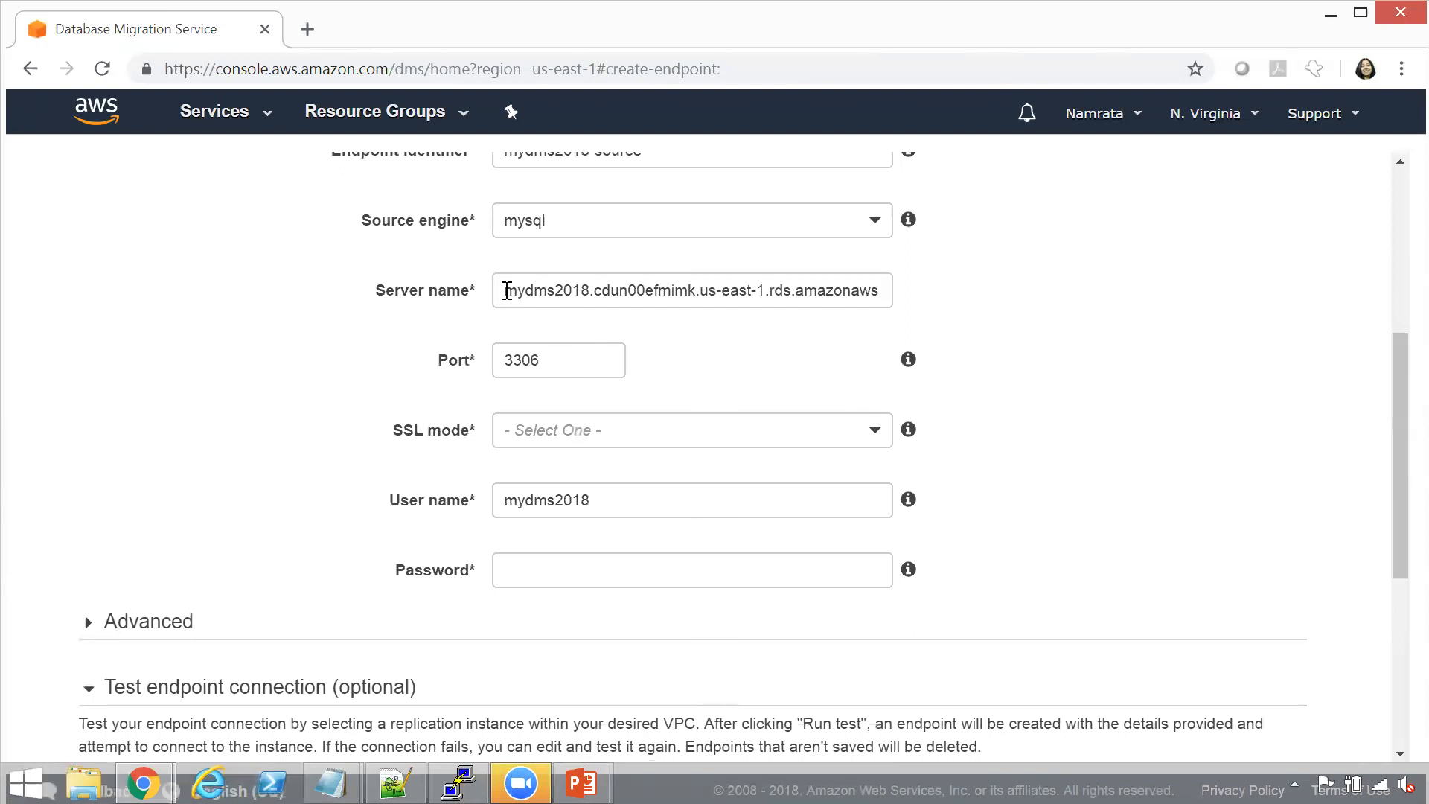
drag(506, 290, 903, 322)
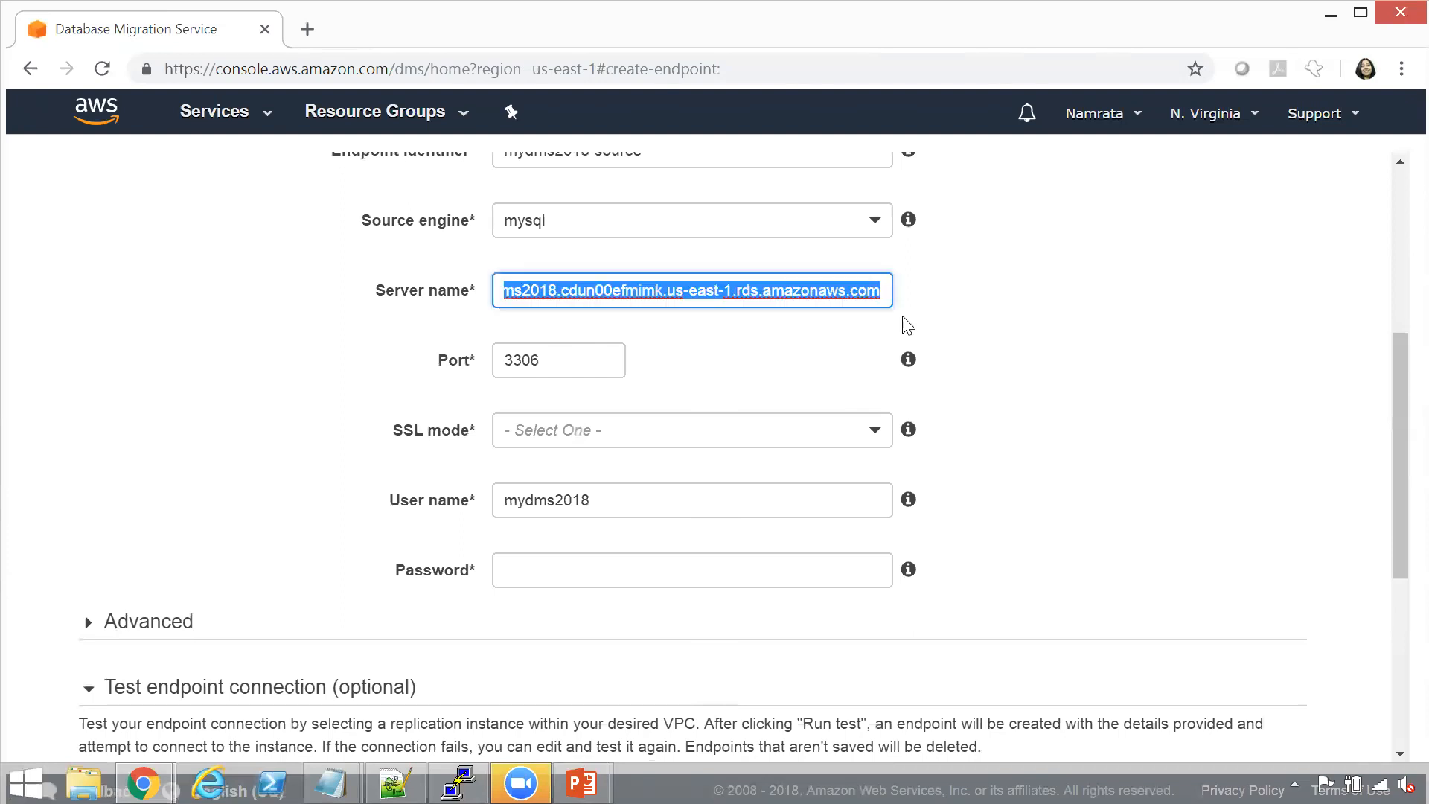
Check the source endpoint's prefilled port and set its SSL mode to none
click(1045, 329)
click(577, 357)
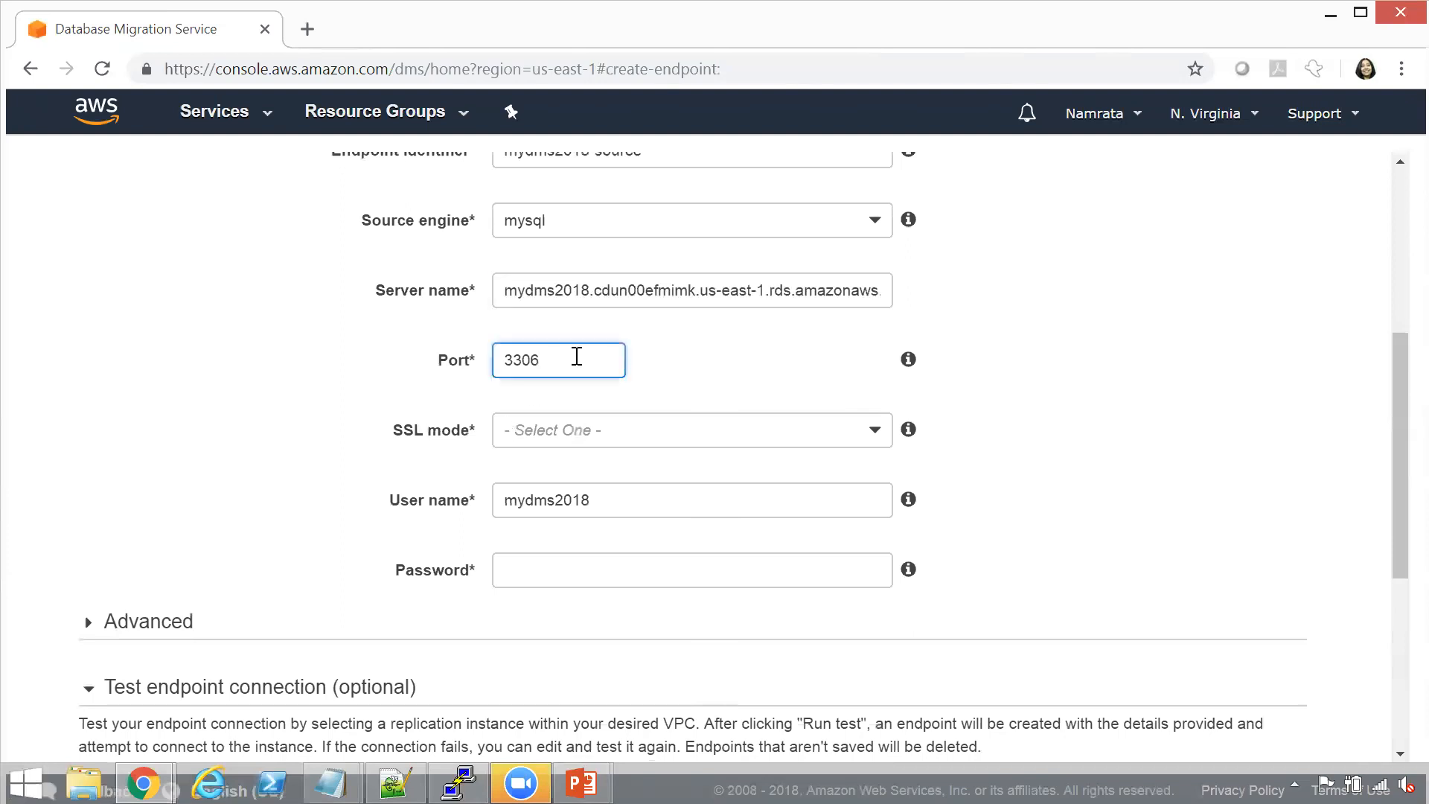
click(665, 431)
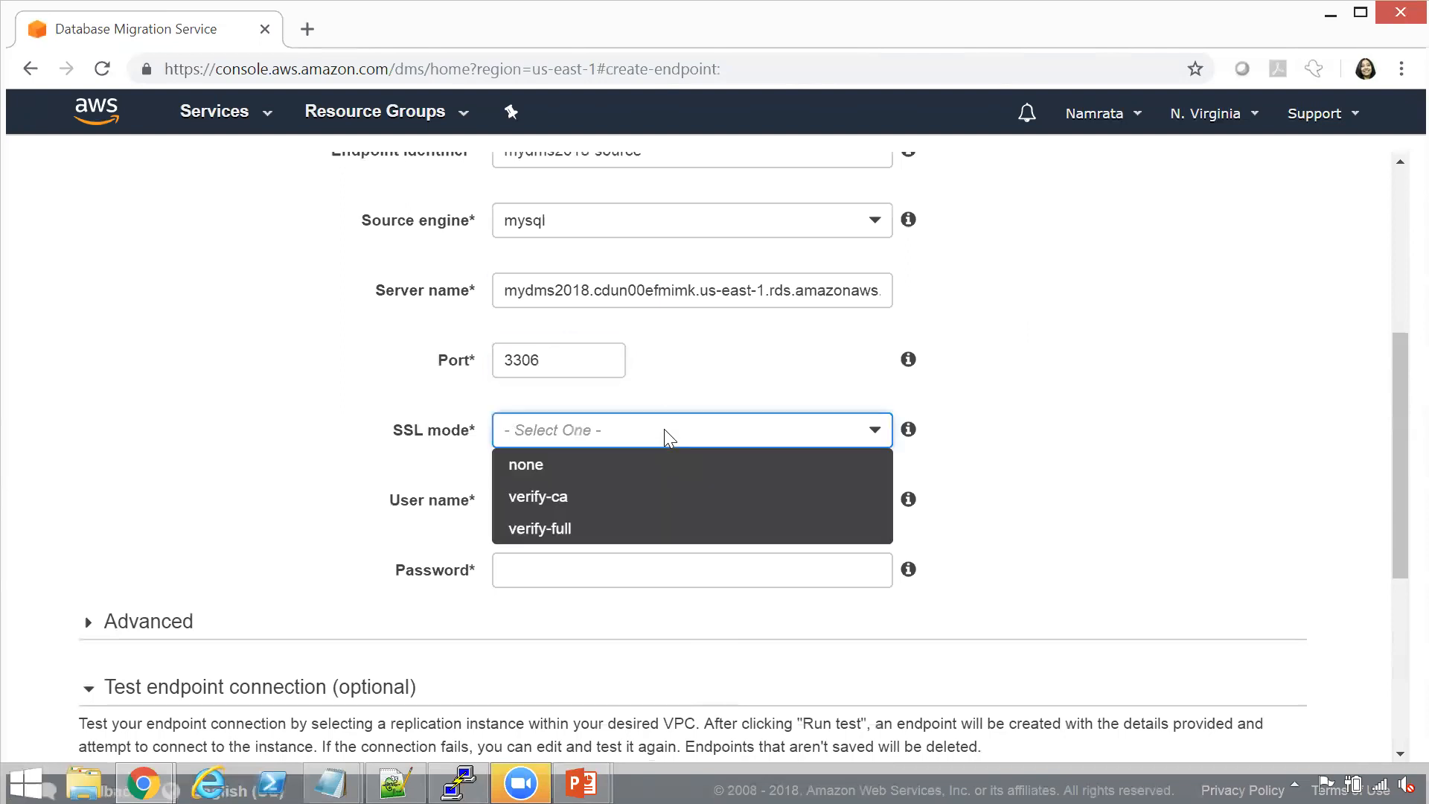
click(655, 465)
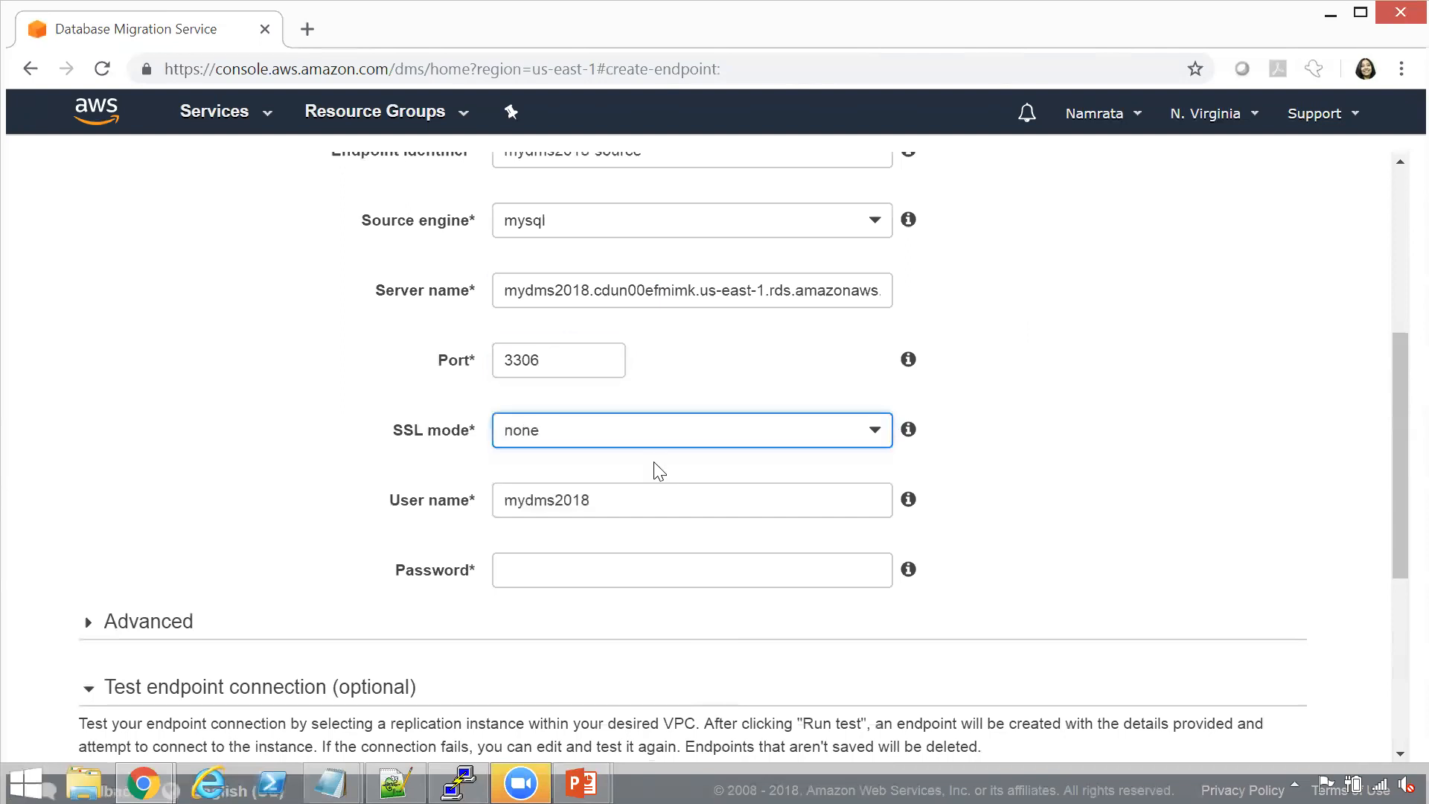
Enter the database password for the source endpoint, replacing the wrongly pasted entry
drag(593, 500, 492, 513)
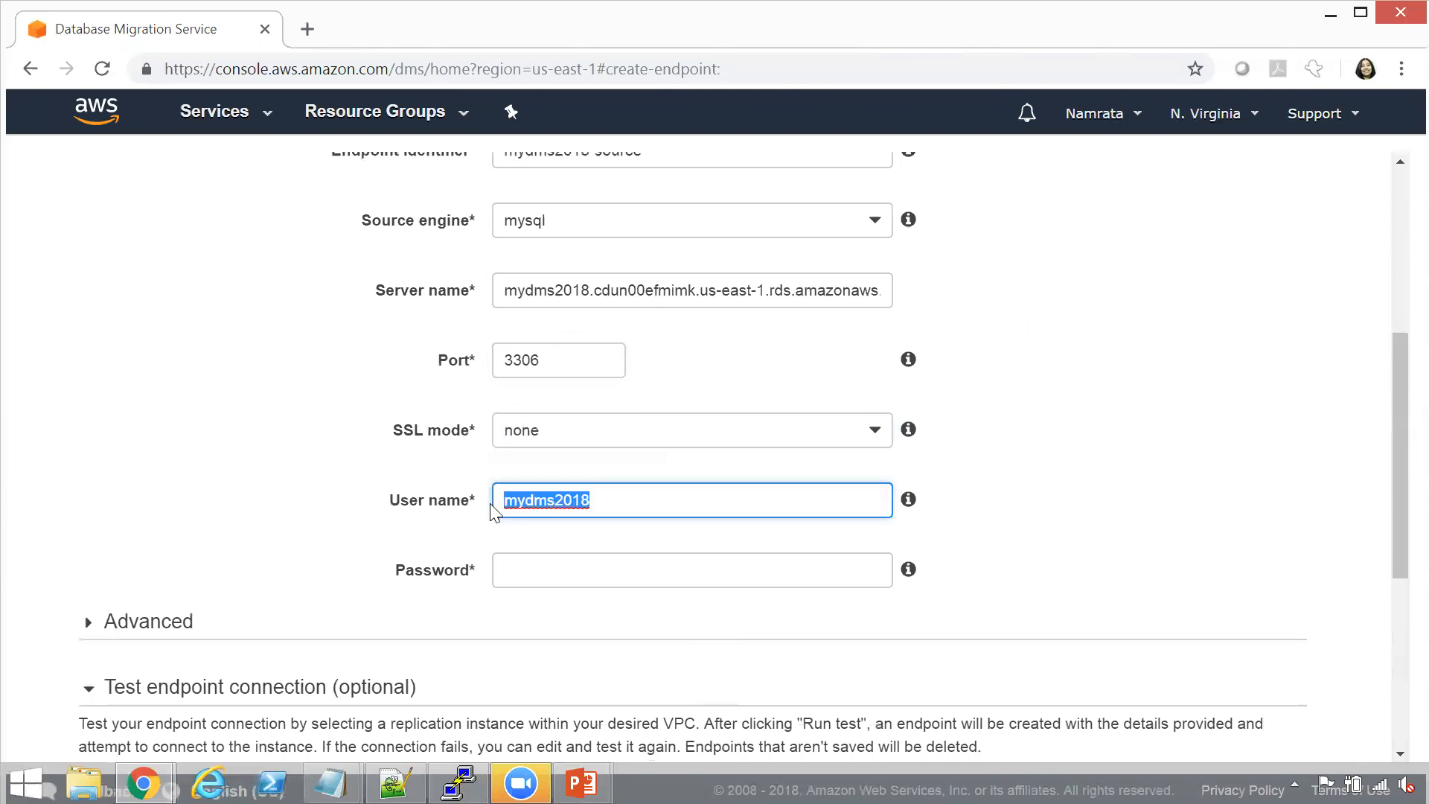
click(586, 578)
key(ctrl+v)
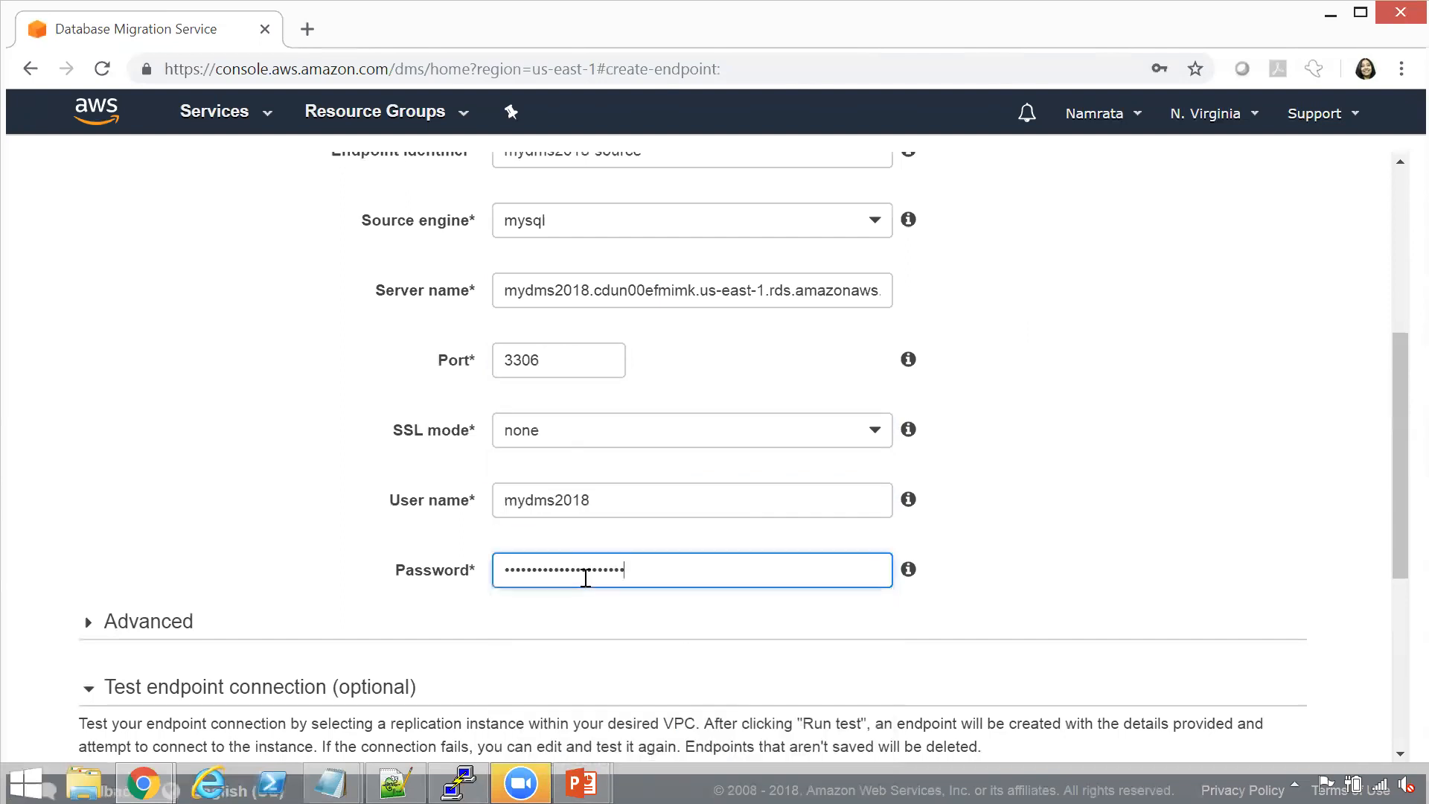
key(ctrl+a)
key(BackSpace)
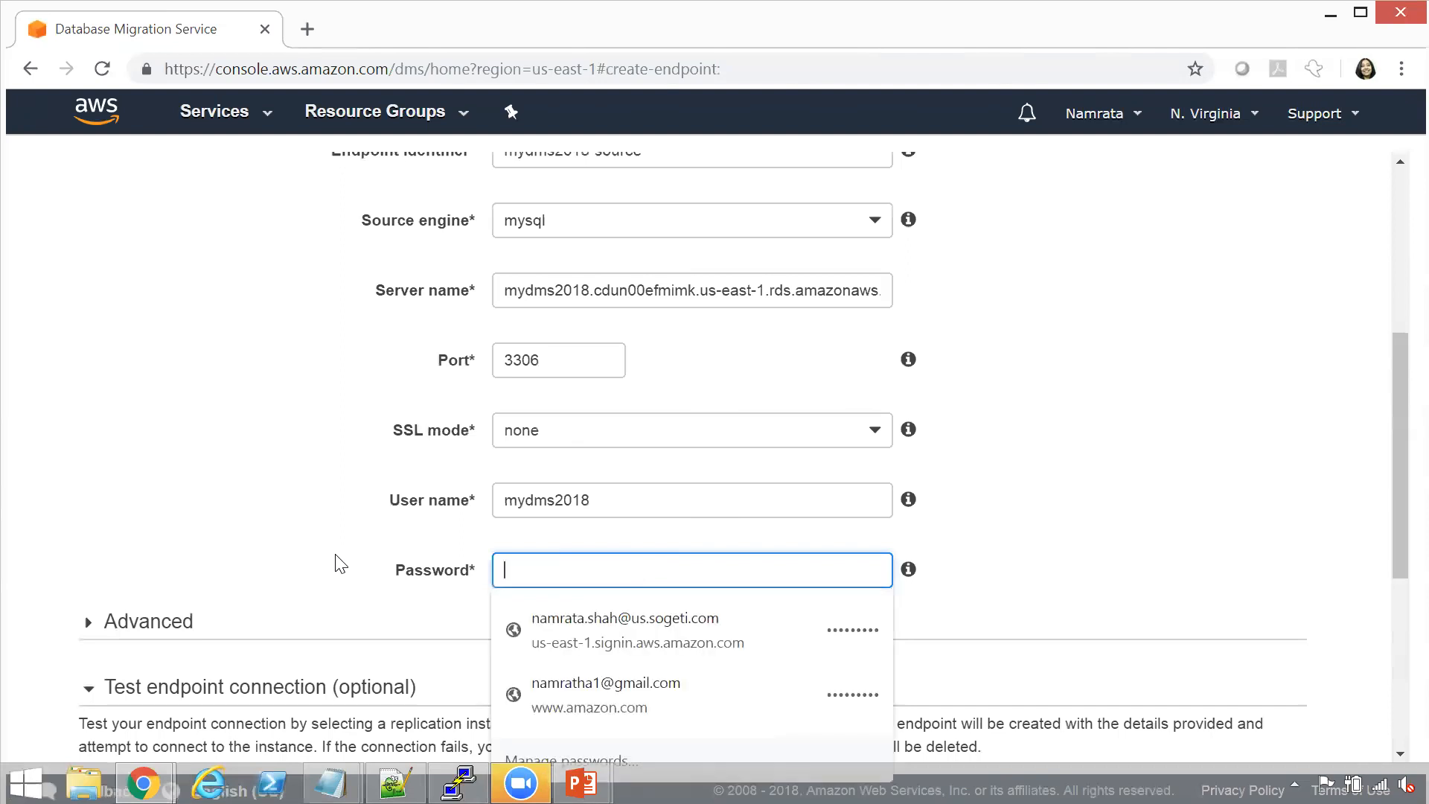
key(shift+Tab)
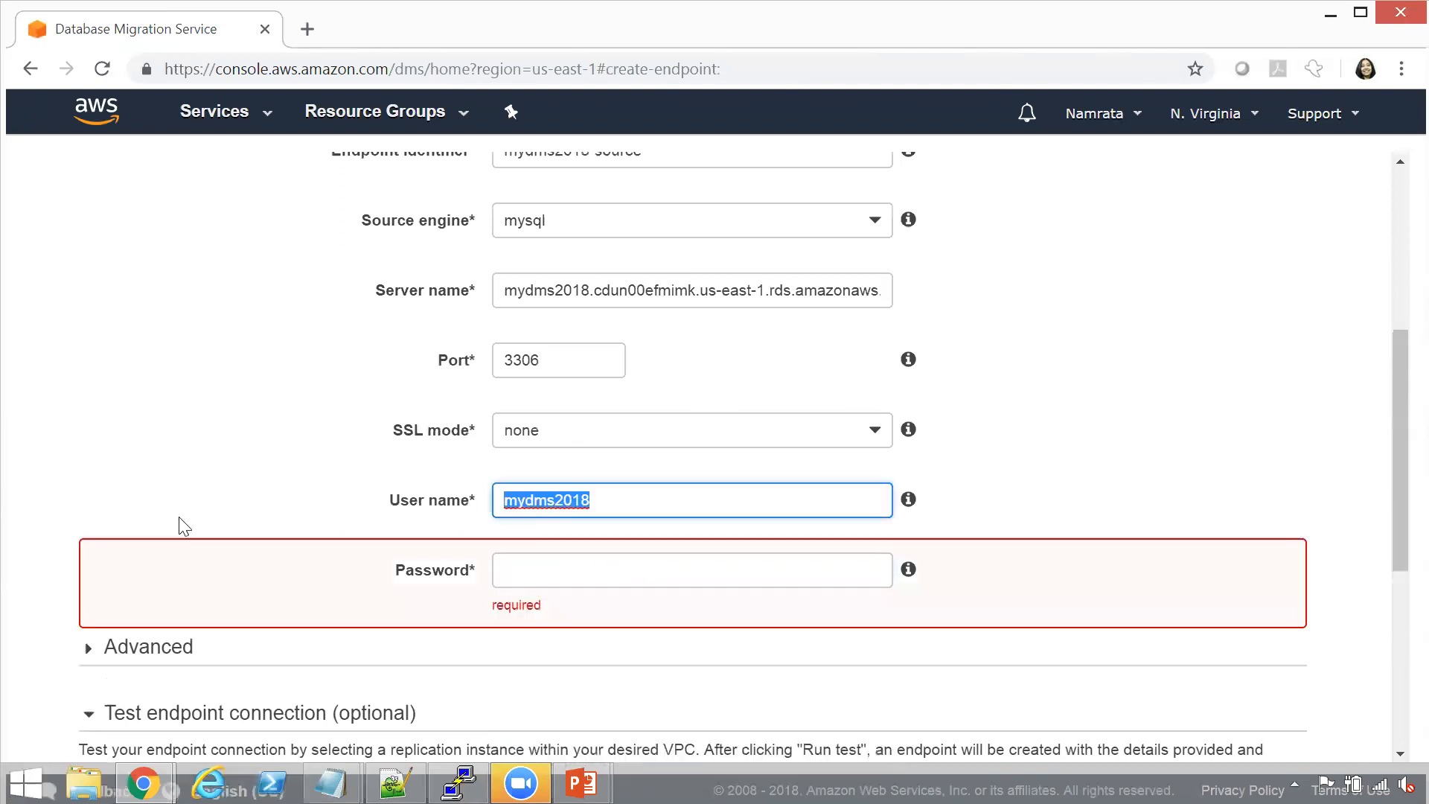
click(551, 570)
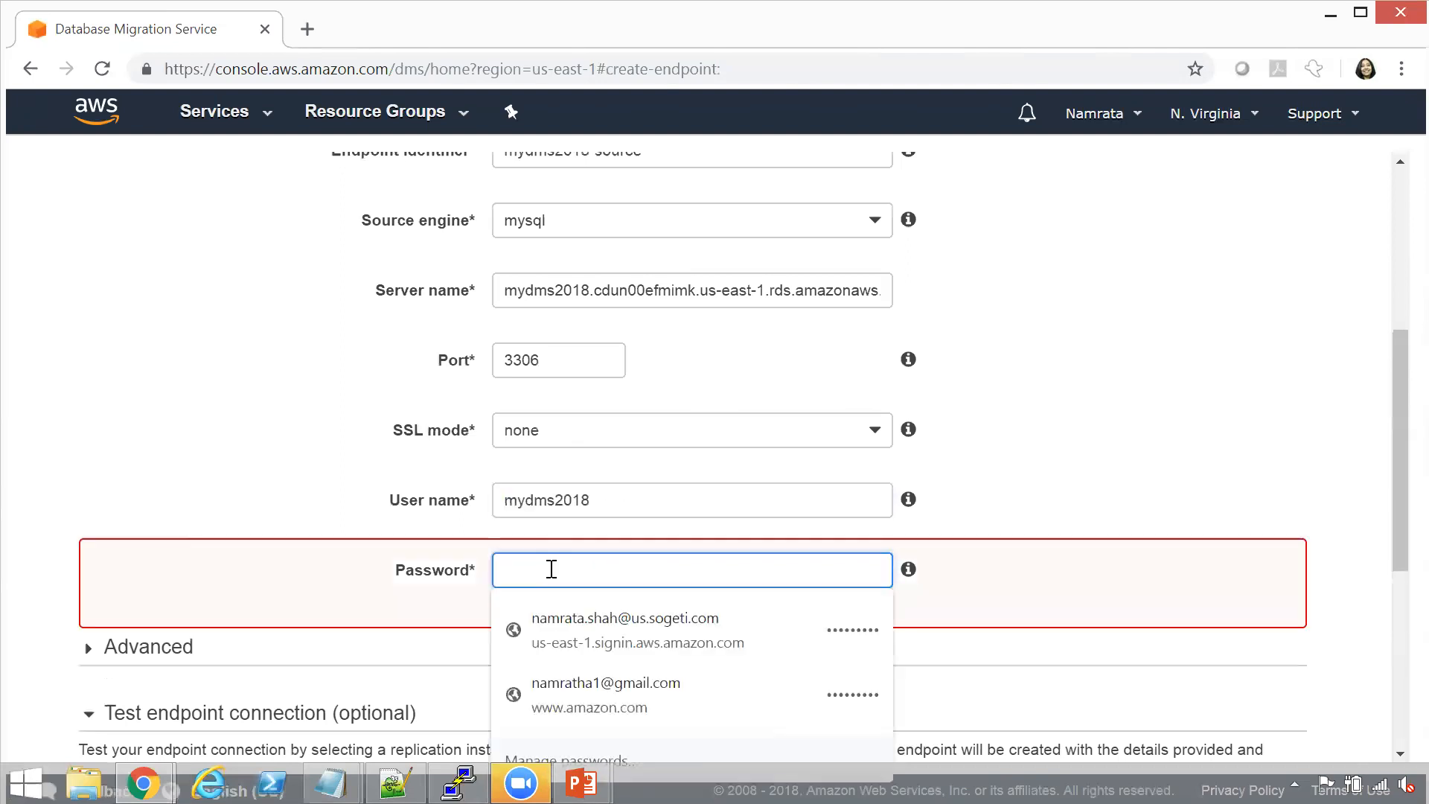
key(ctrl+v)
click(1078, 483)
Select VPC vpc-60a36018 with dmsreplicationinstance for the source endpoint test, and try to run the connection test
drag(1394, 430, 1393, 655)
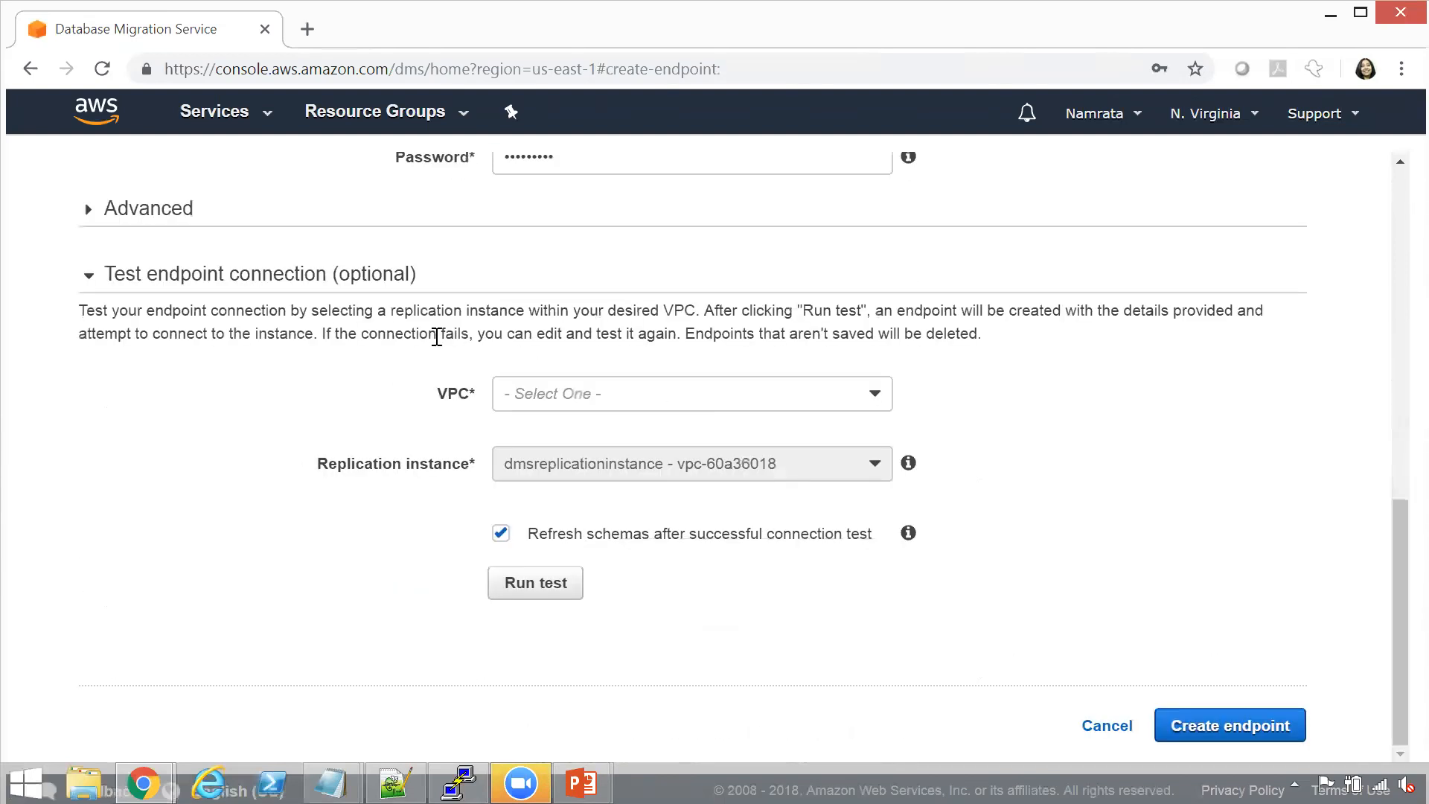
click(89, 214)
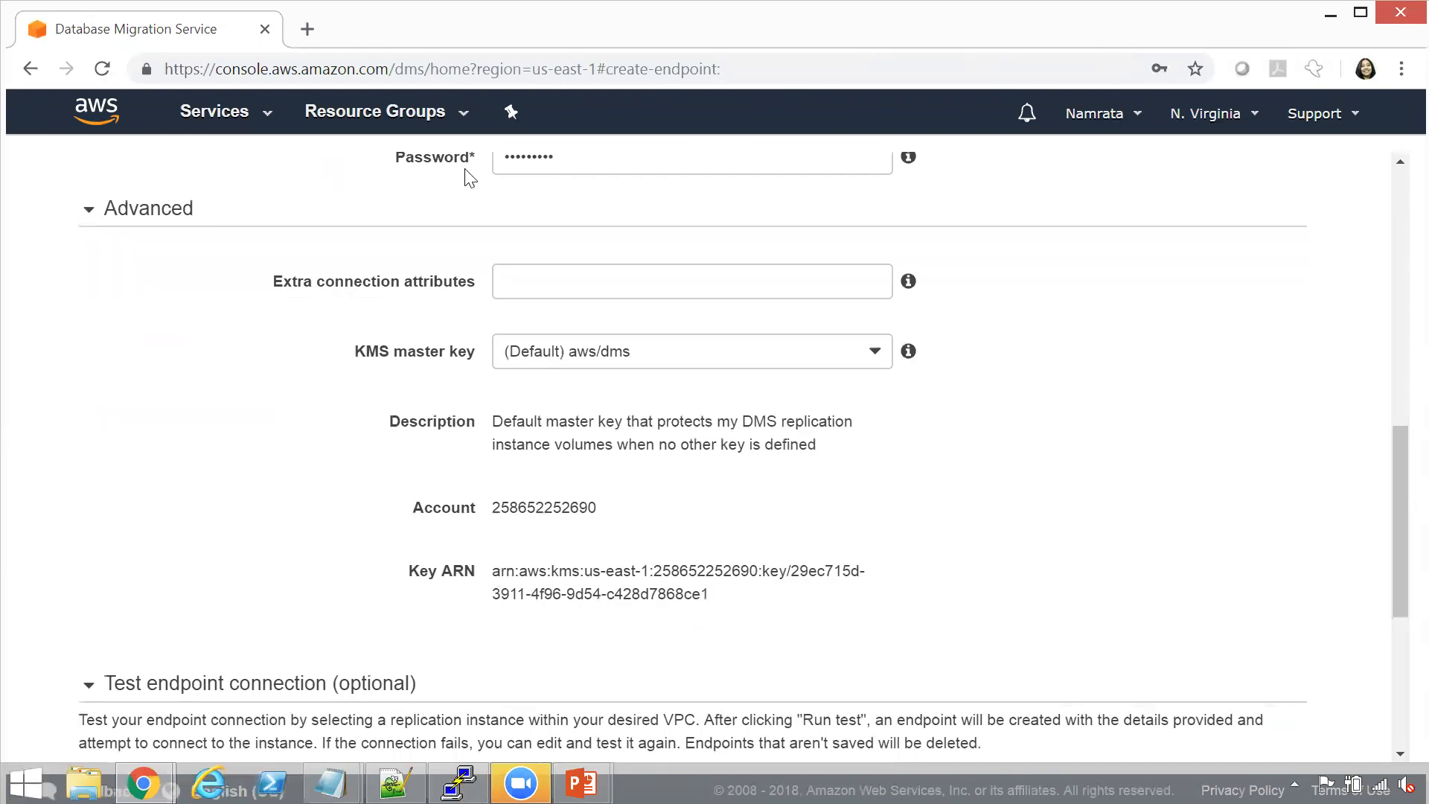
click(90, 214)
click(678, 393)
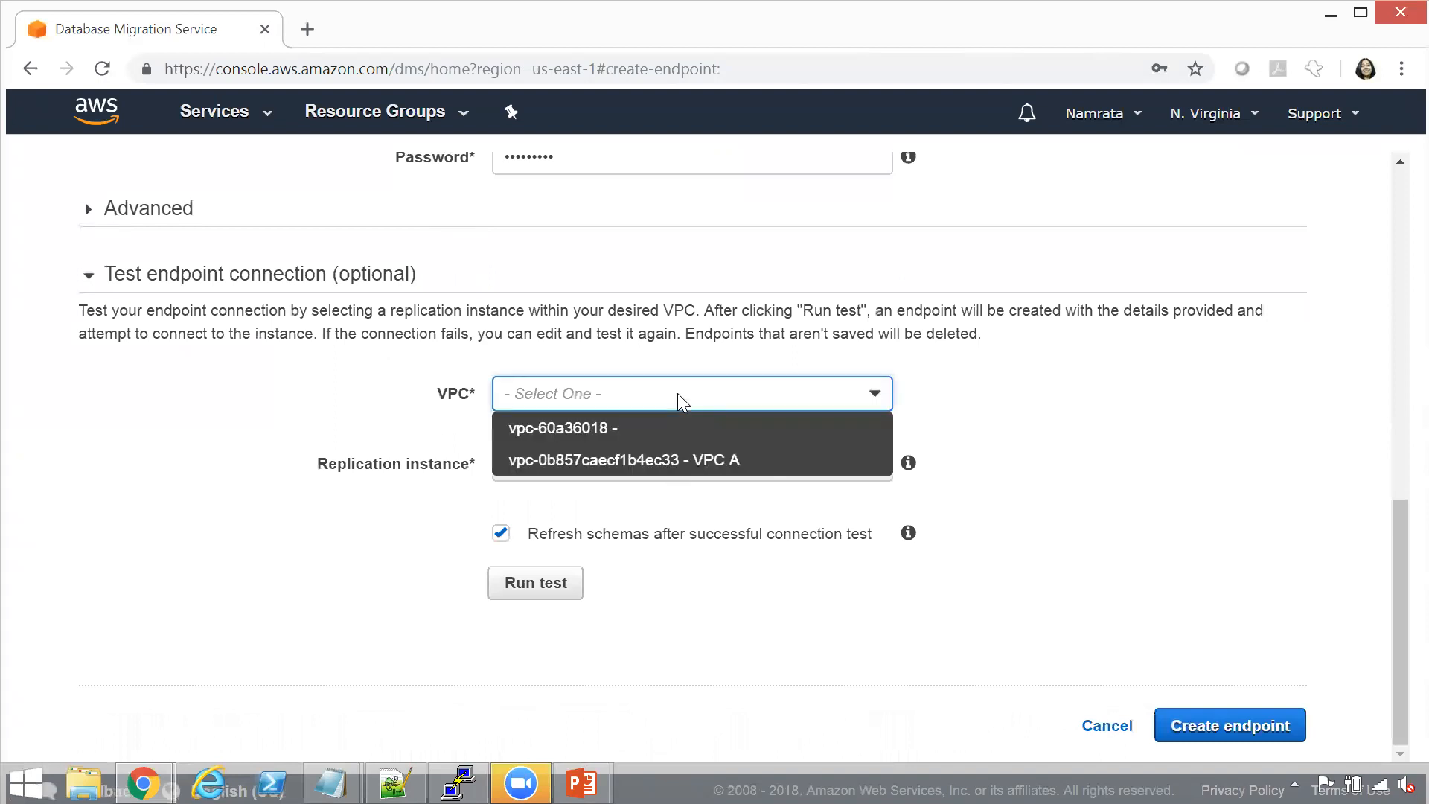
click(705, 430)
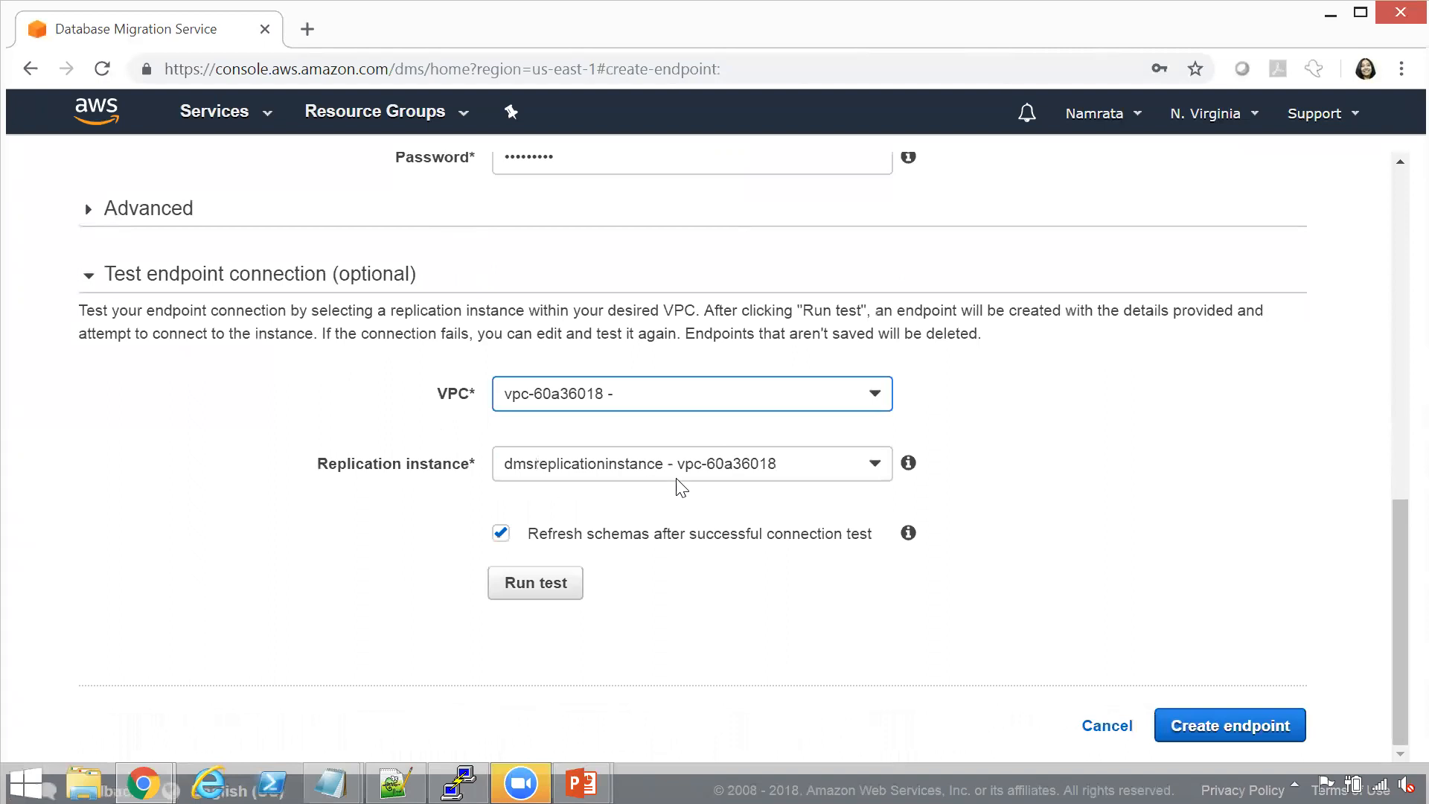
click(763, 465)
click(762, 465)
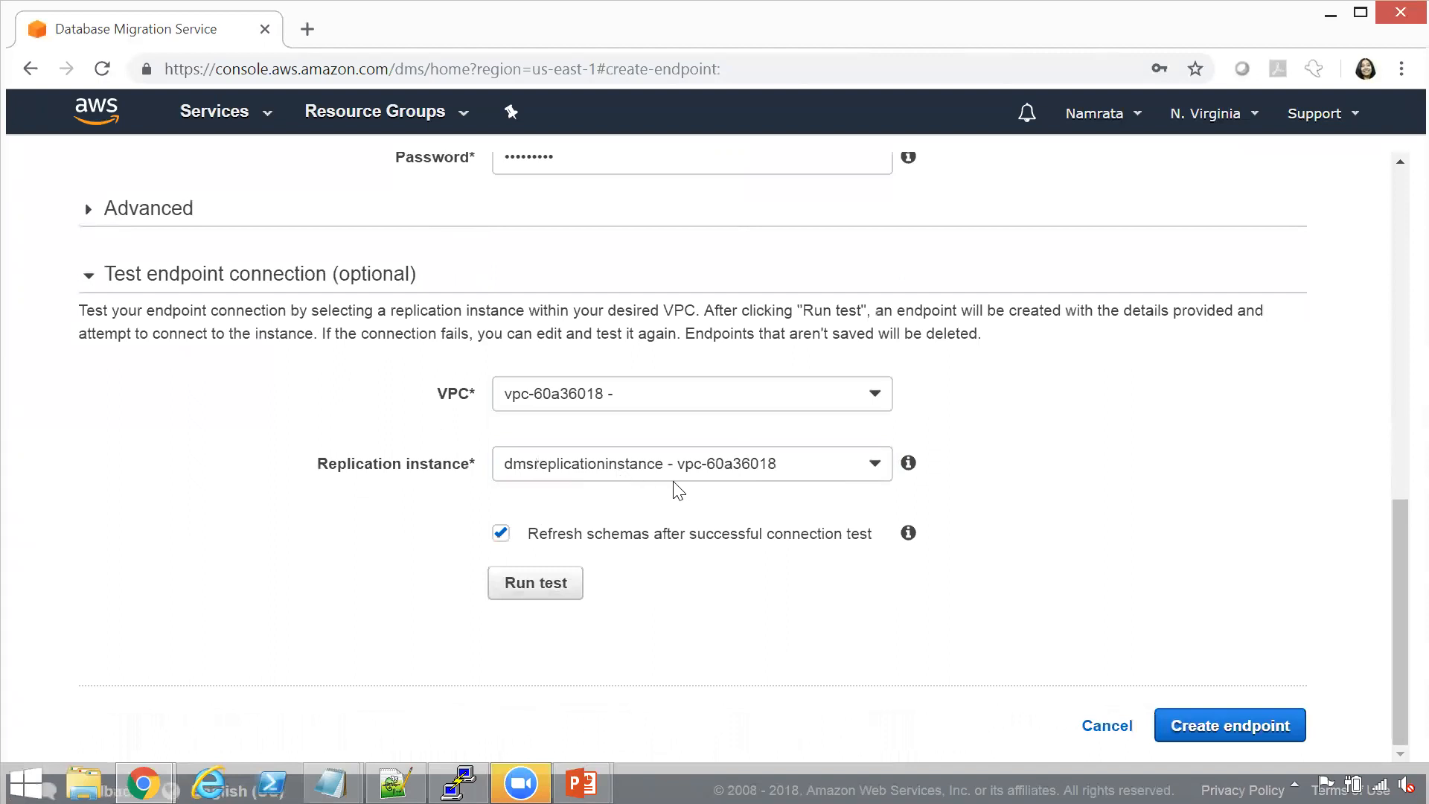
click(553, 577)
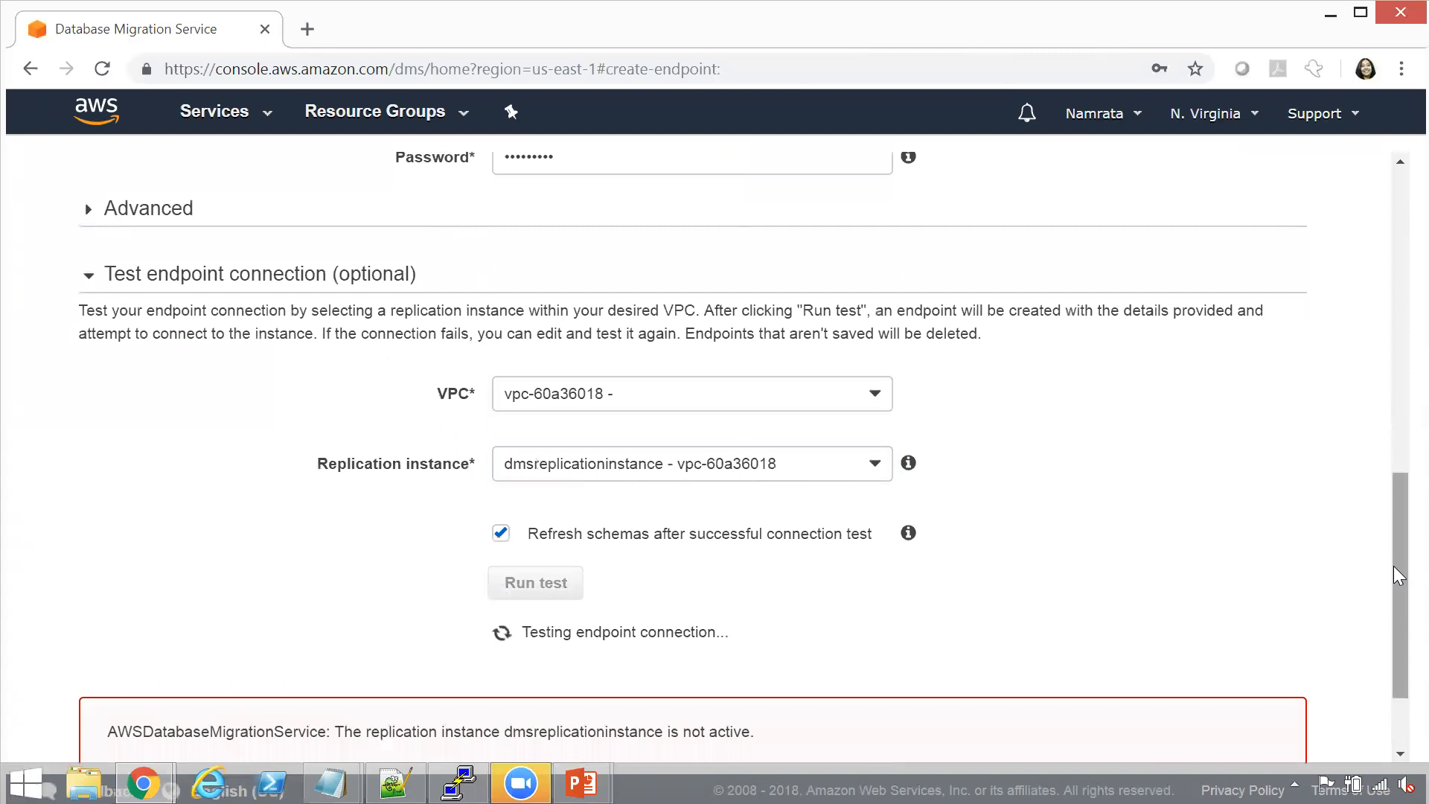
drag(1393, 566, 1393, 684)
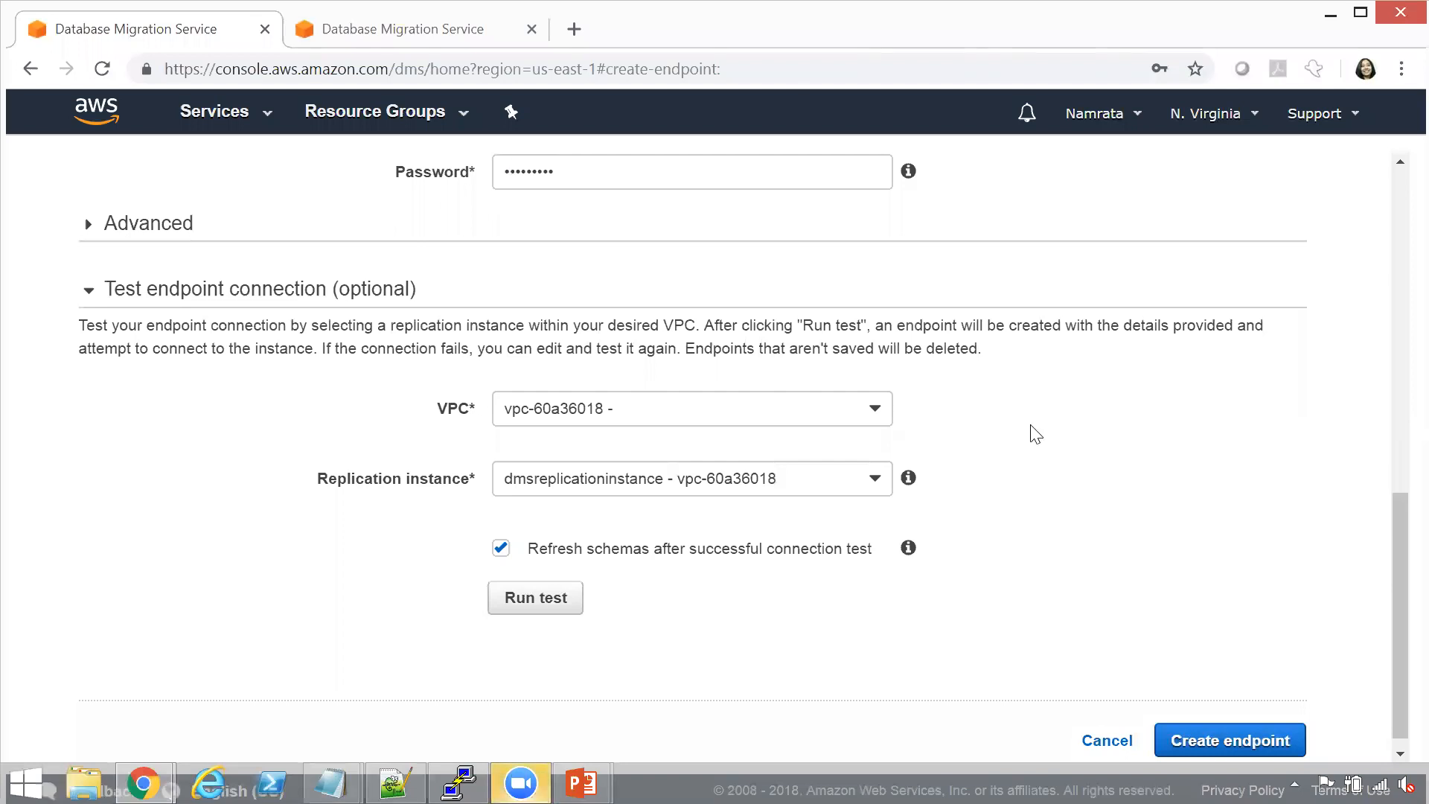
Check the replication instance's status in the other DMS browser page, and rerun the source endpoint's connection test
click(414, 38)
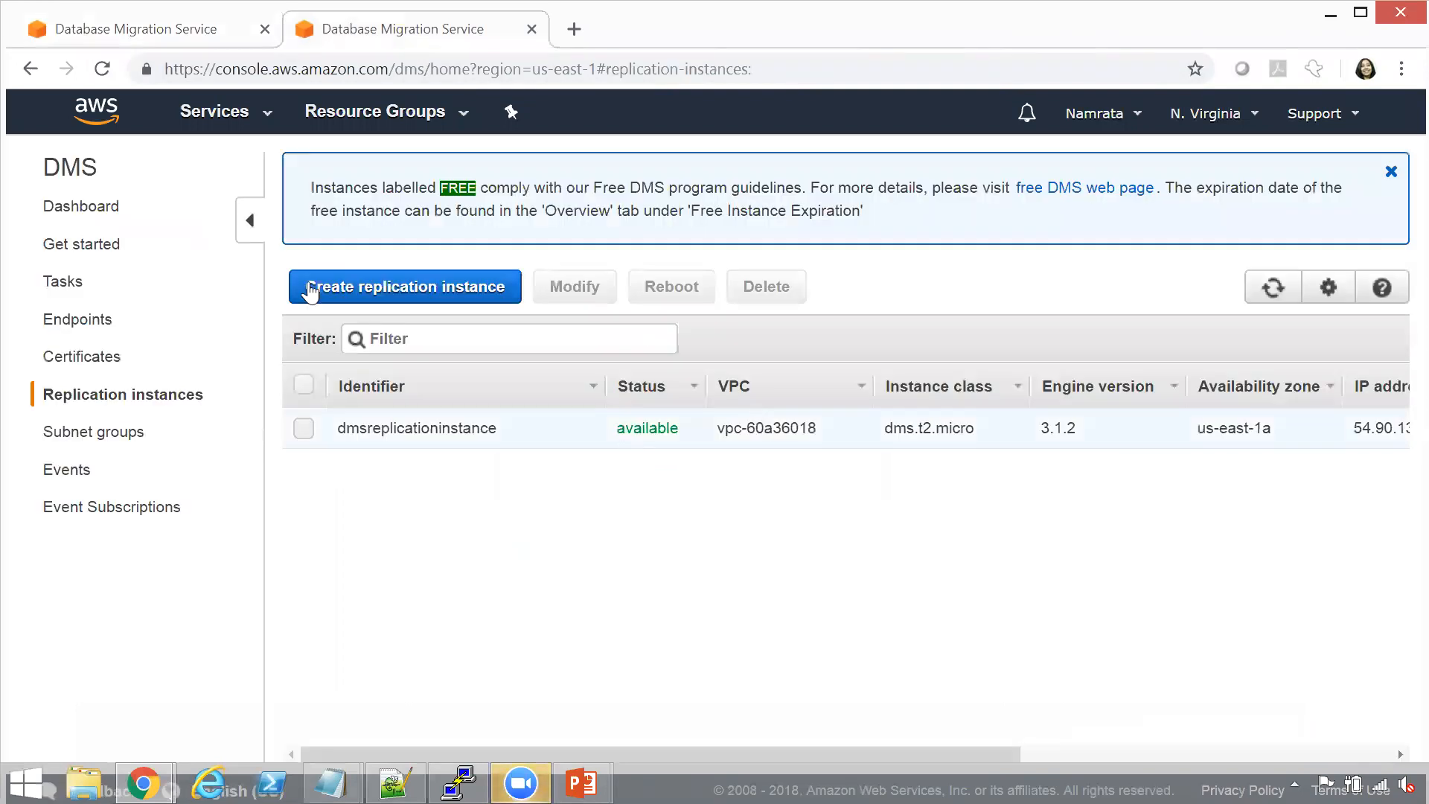
click(96, 26)
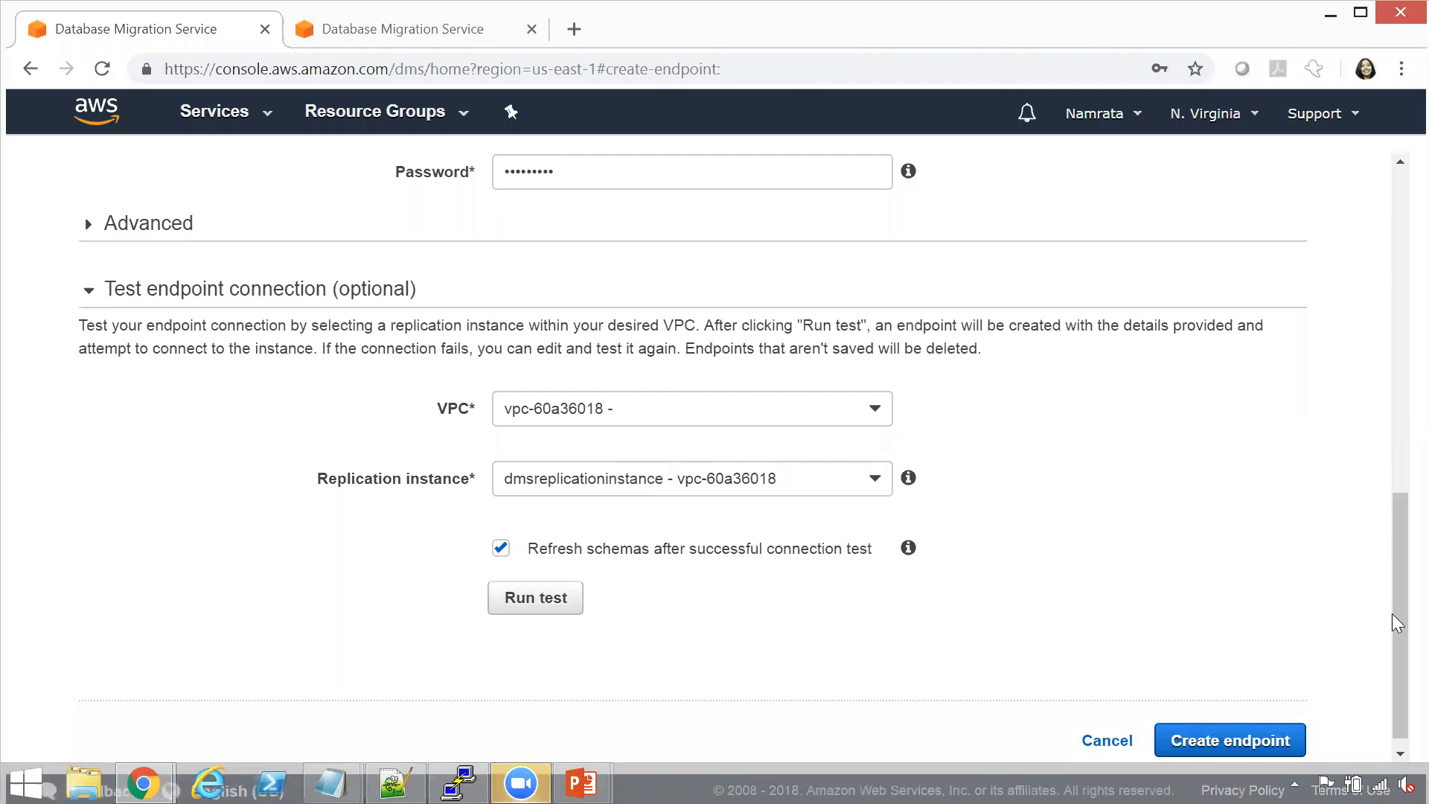
drag(1394, 612, 1393, 618)
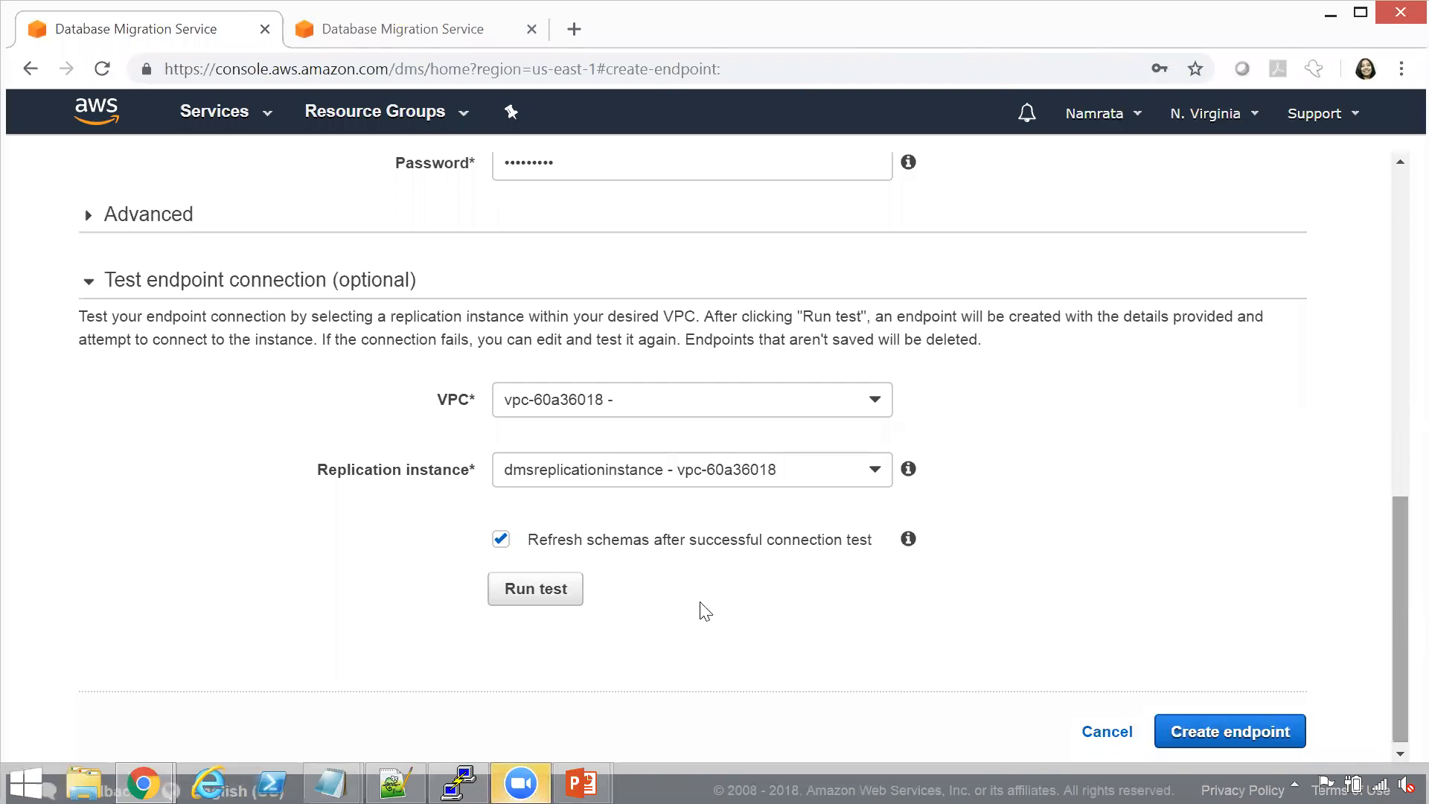
click(521, 595)
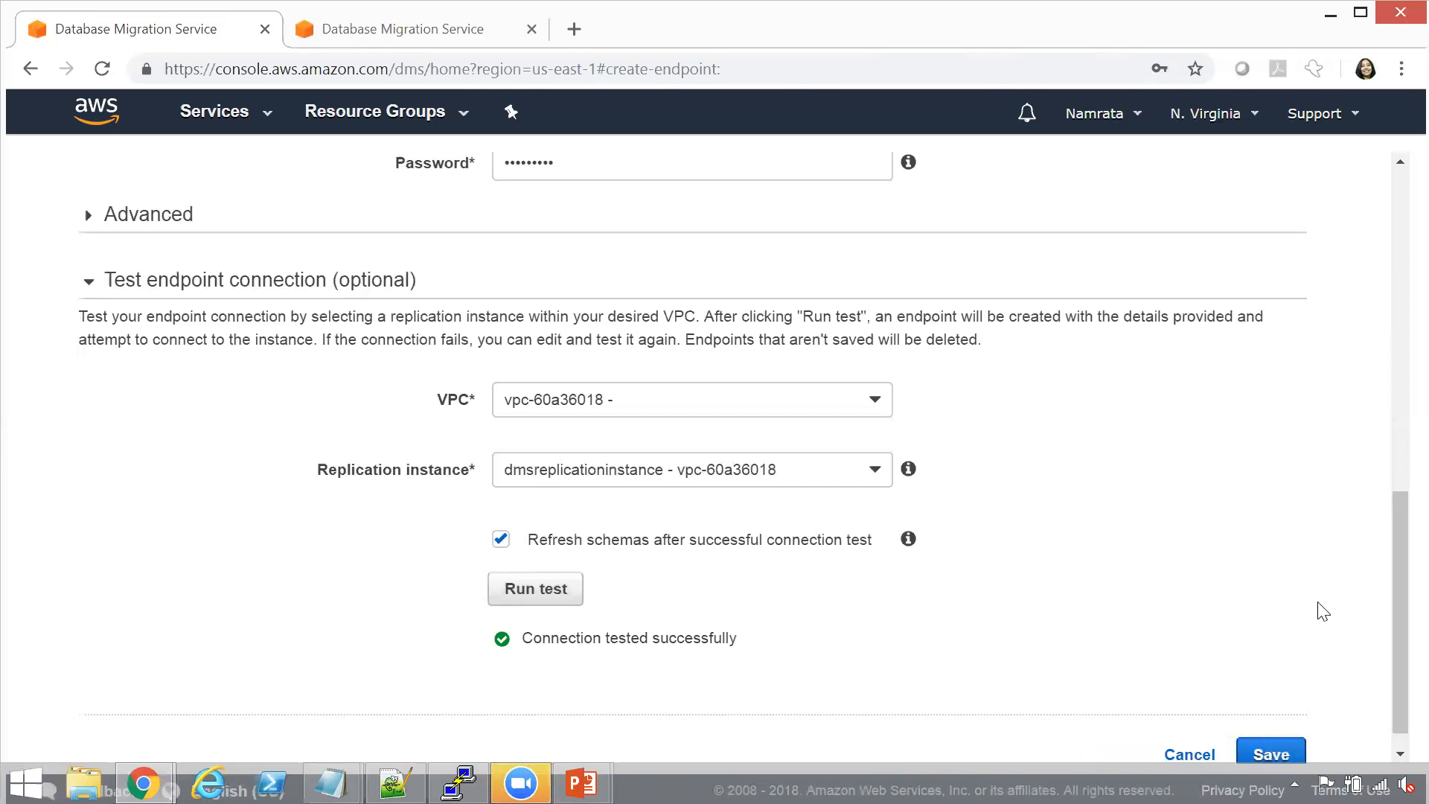
Save the source endpoint and consult the migration steps slide in PowerPoint
scroll(1394, 627, down, 1)
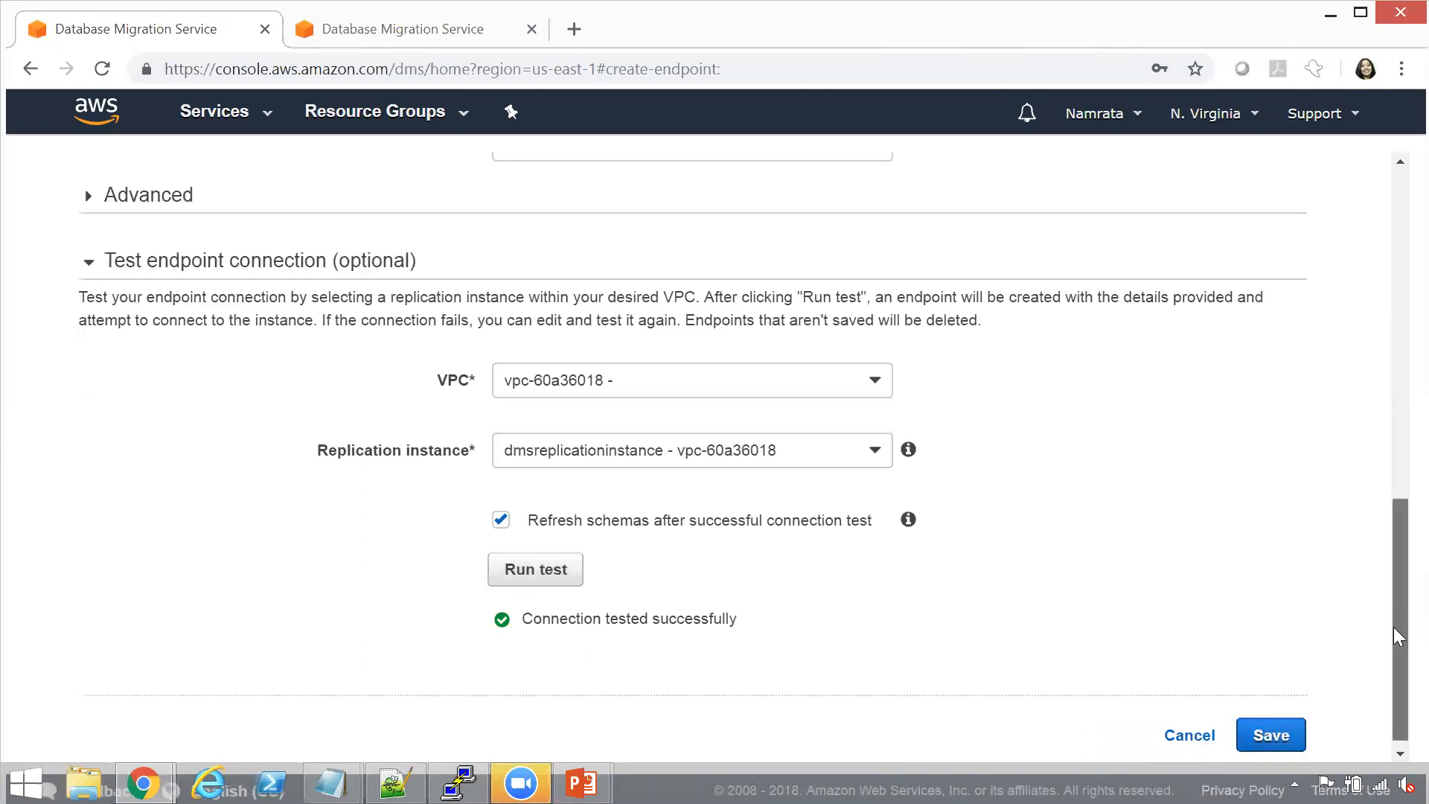
click(1273, 726)
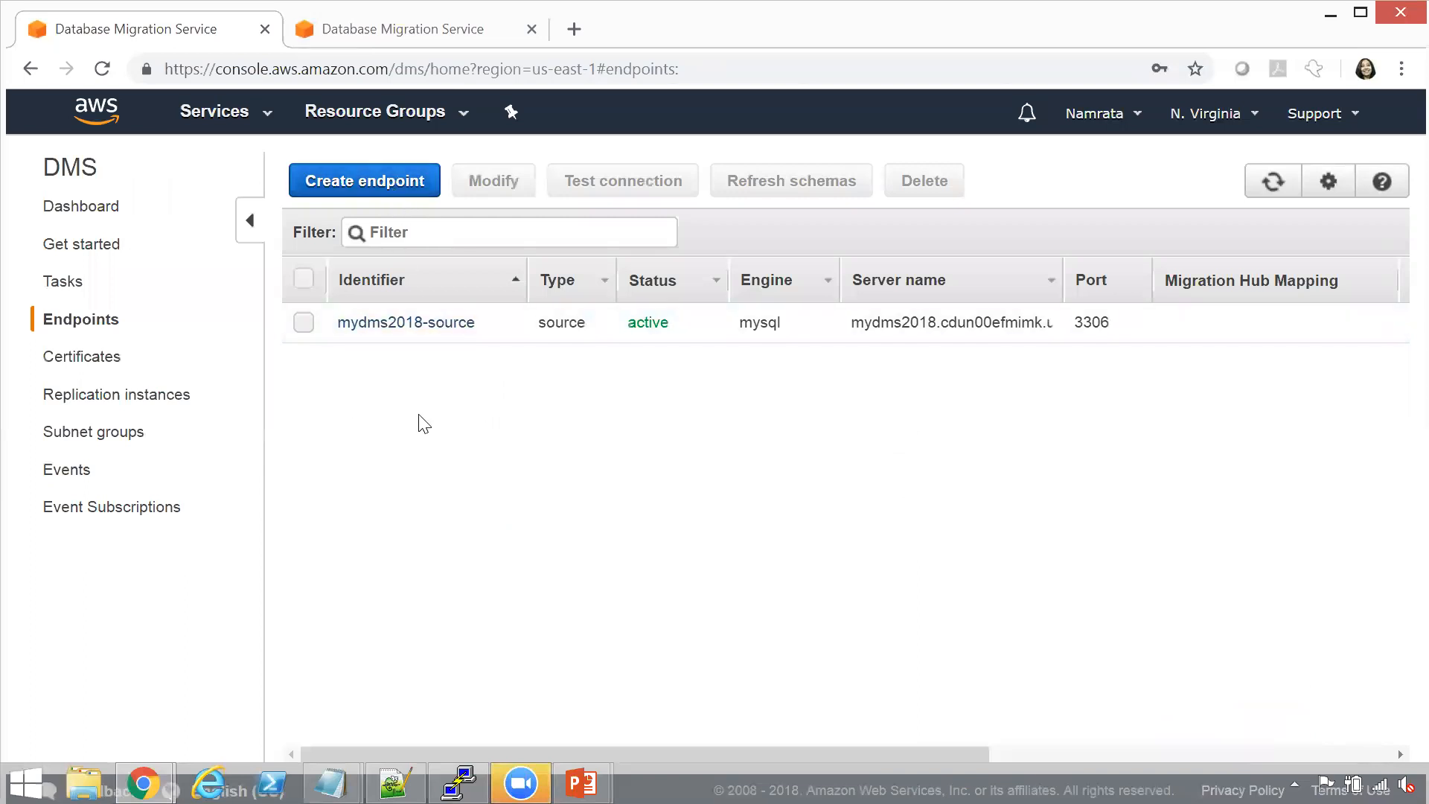
key(alt+Tab)
key(alt+Tab)
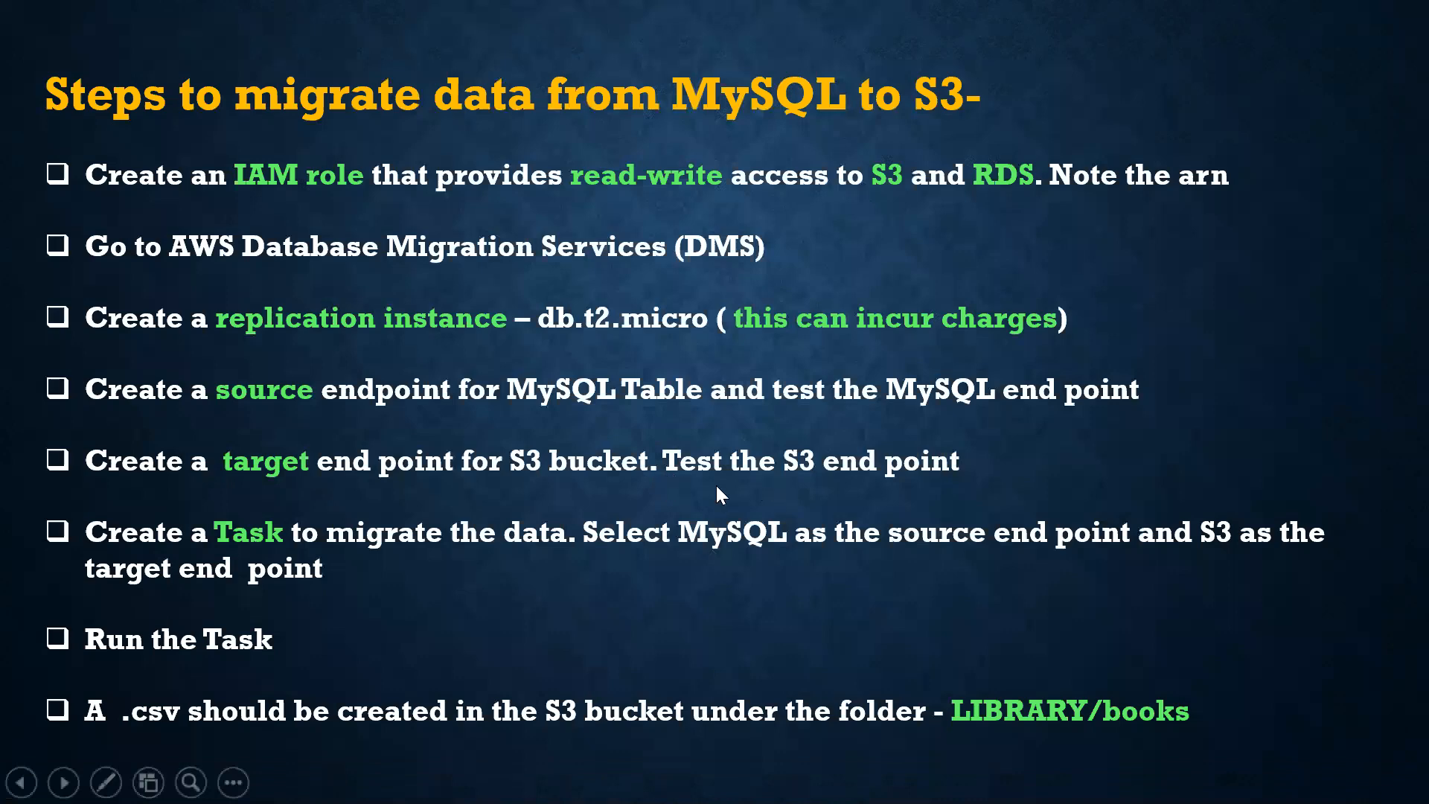
key(alt+Tab)
Start creating a target endpoint in the DMS console with identifier s3target and target engine s3
click(396, 200)
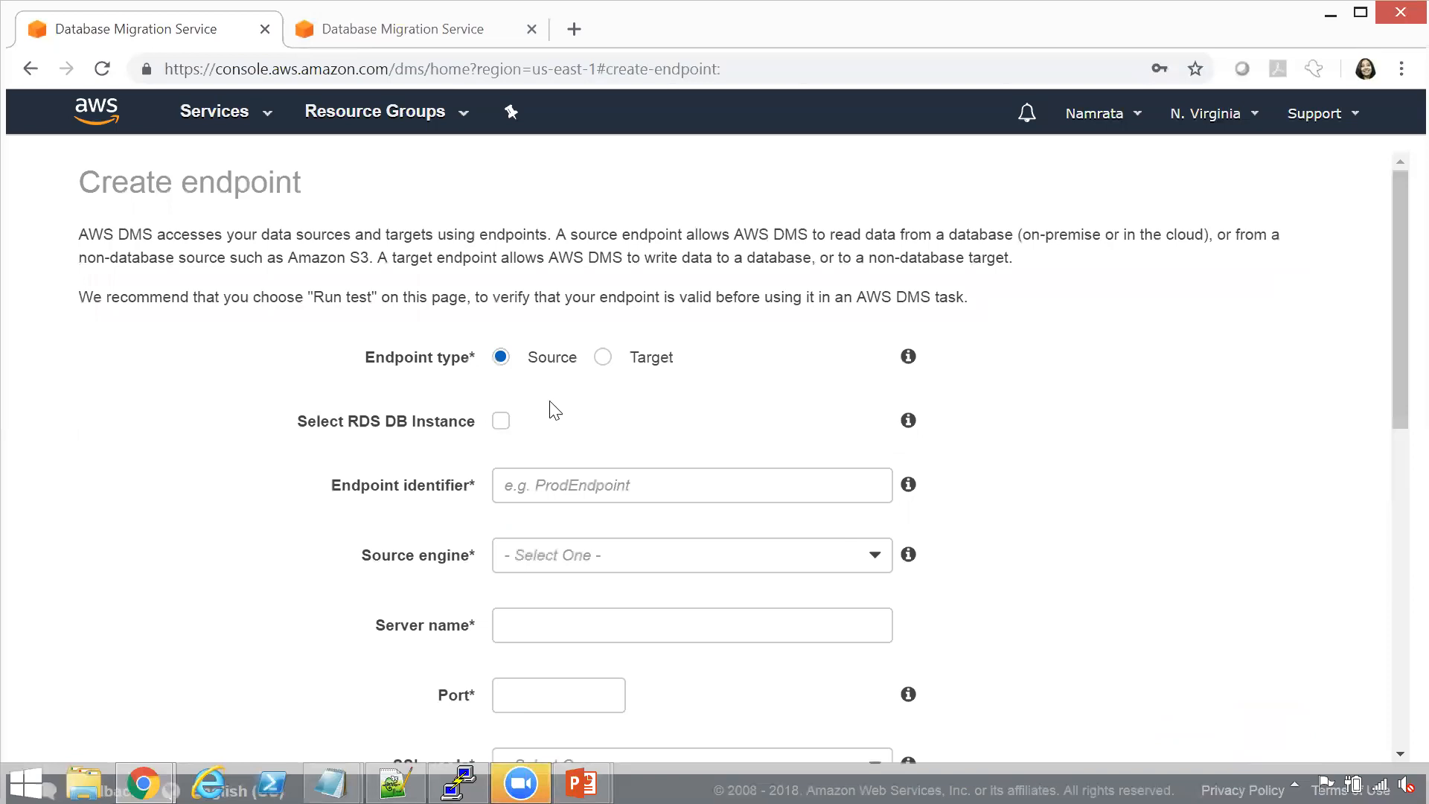
click(603, 359)
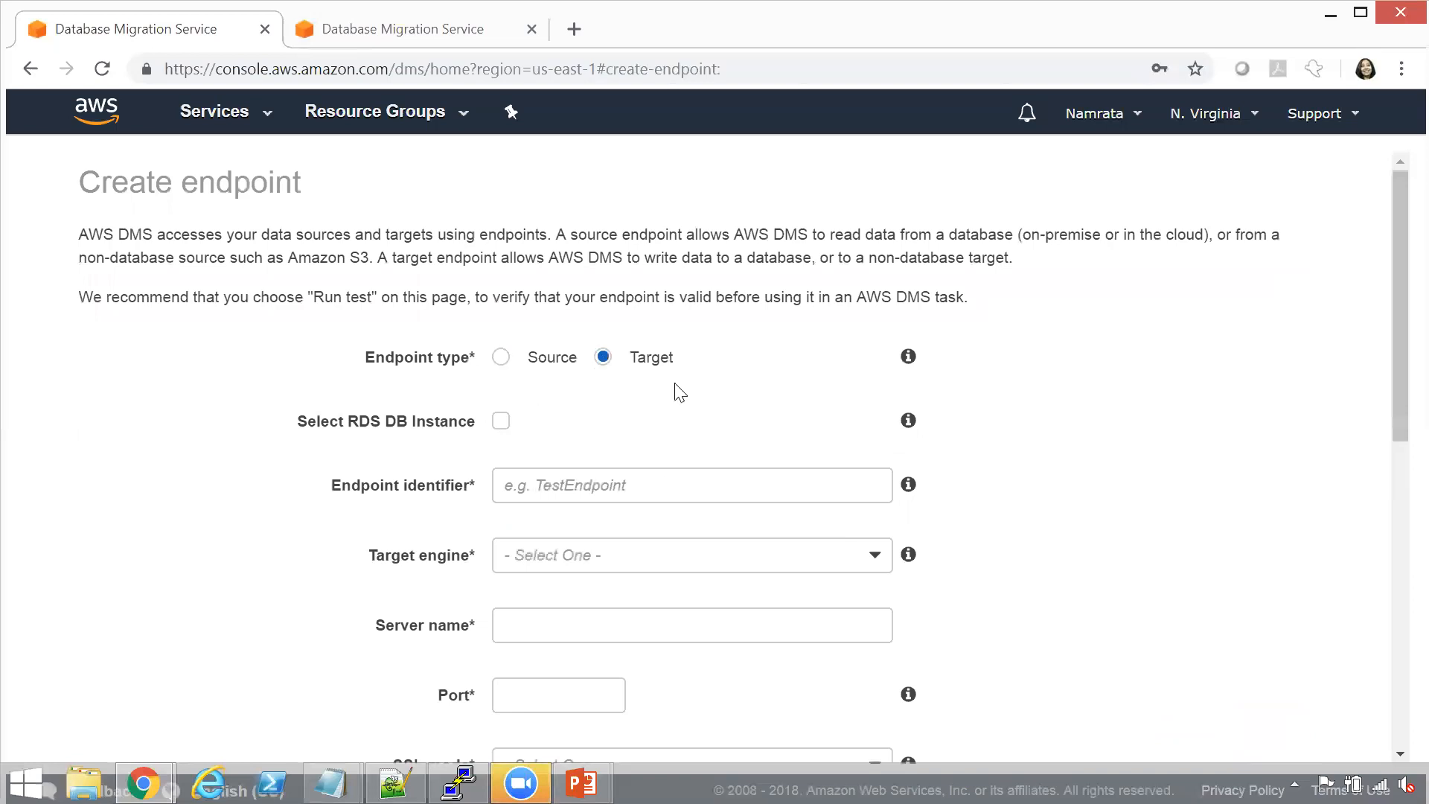
click(633, 493)
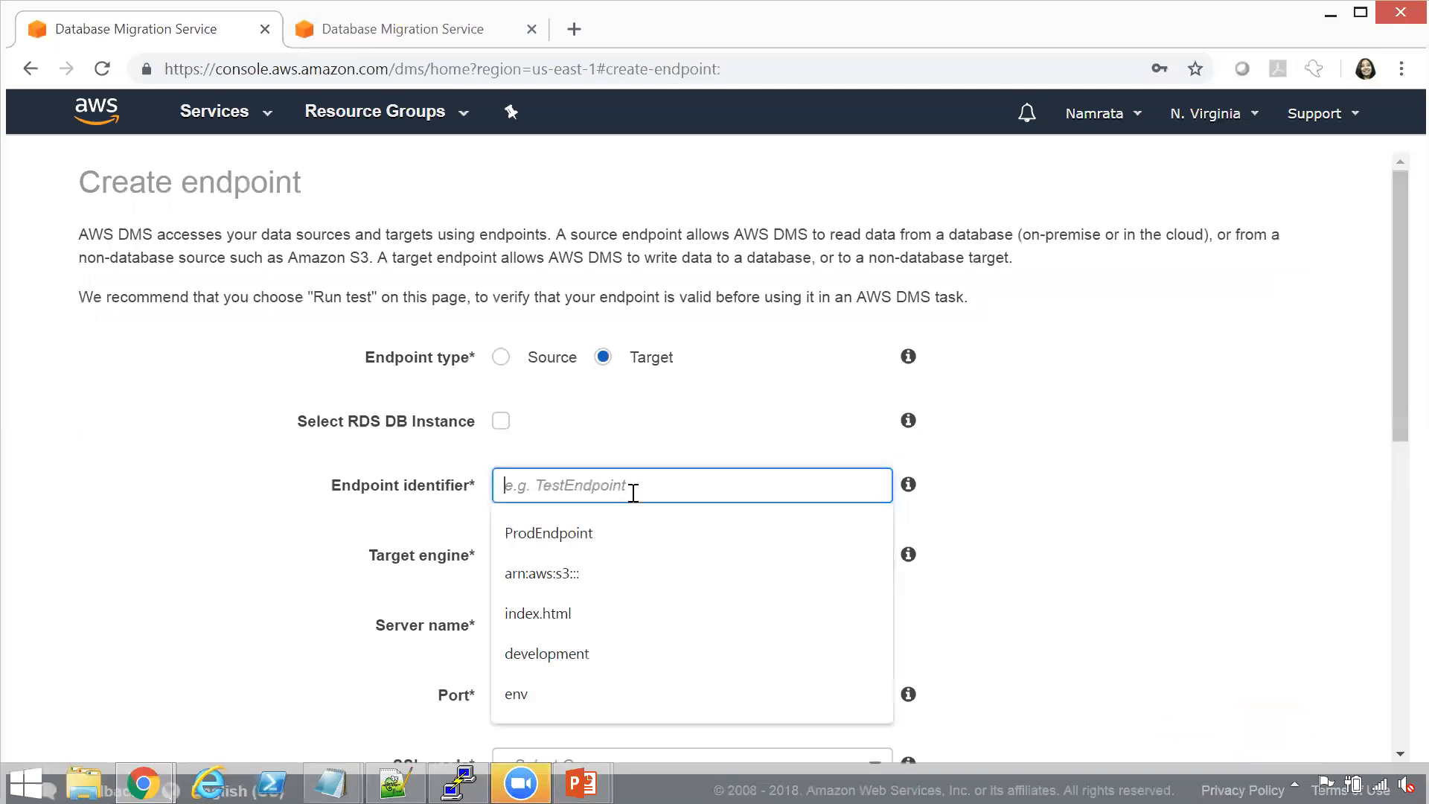
text(s3target)
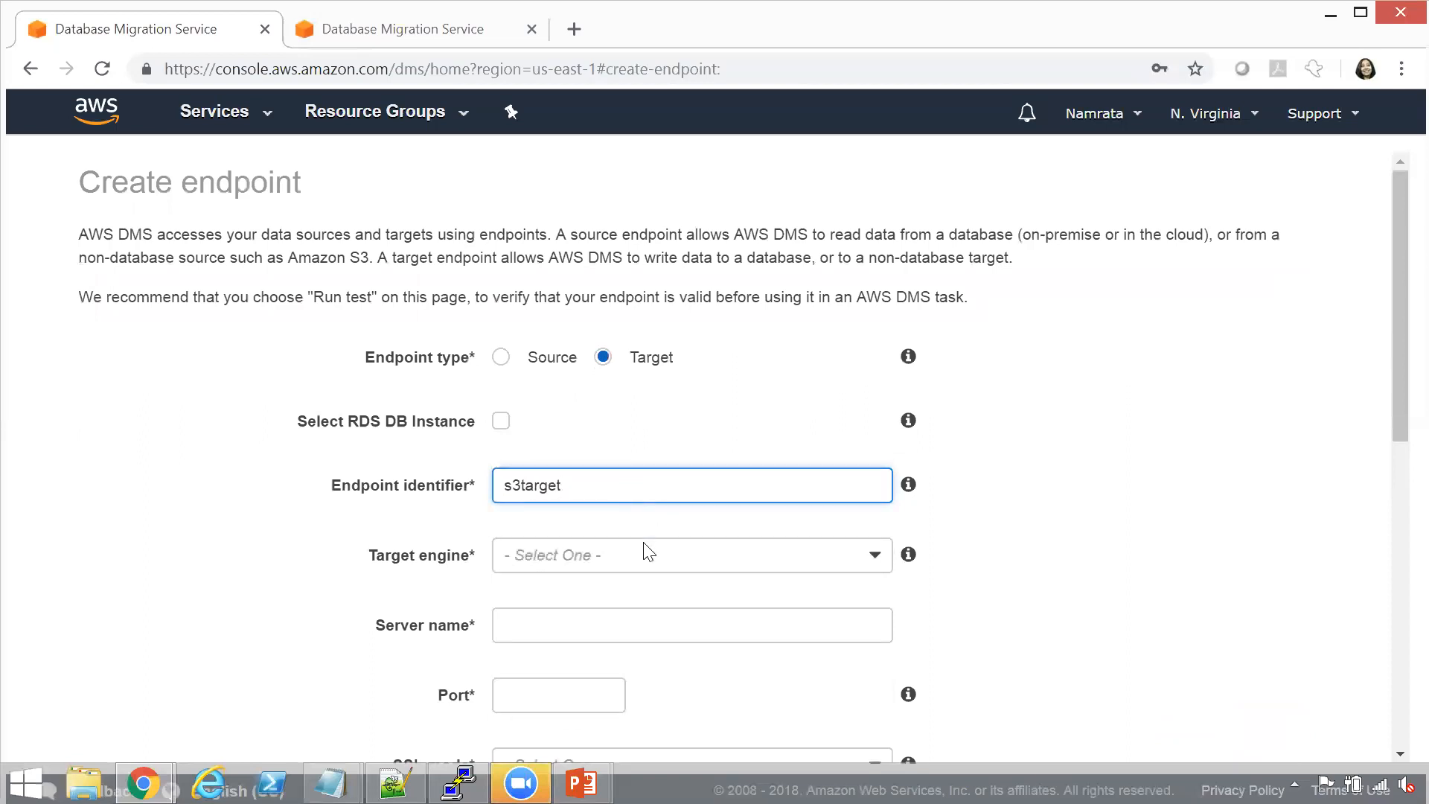
click(655, 560)
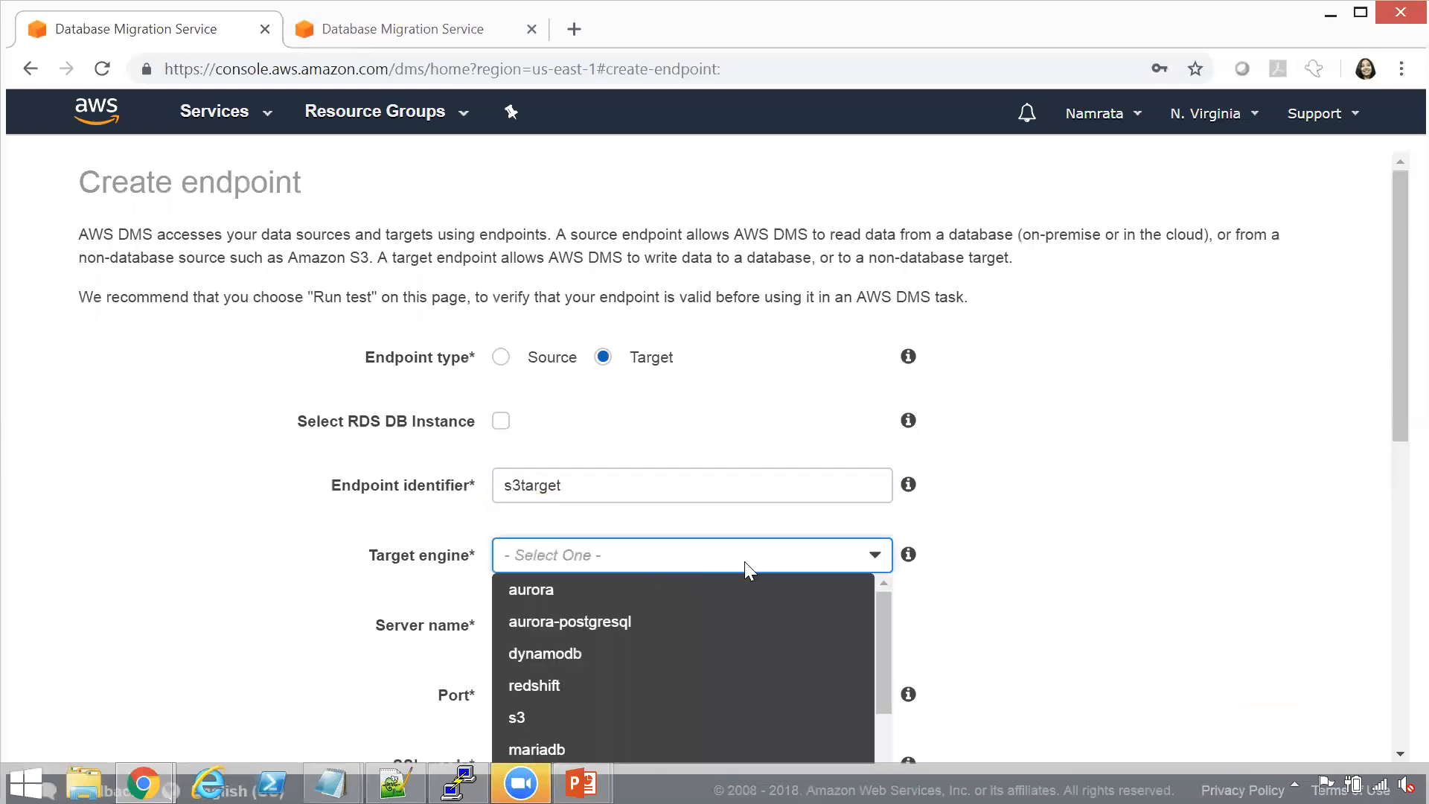
click(708, 716)
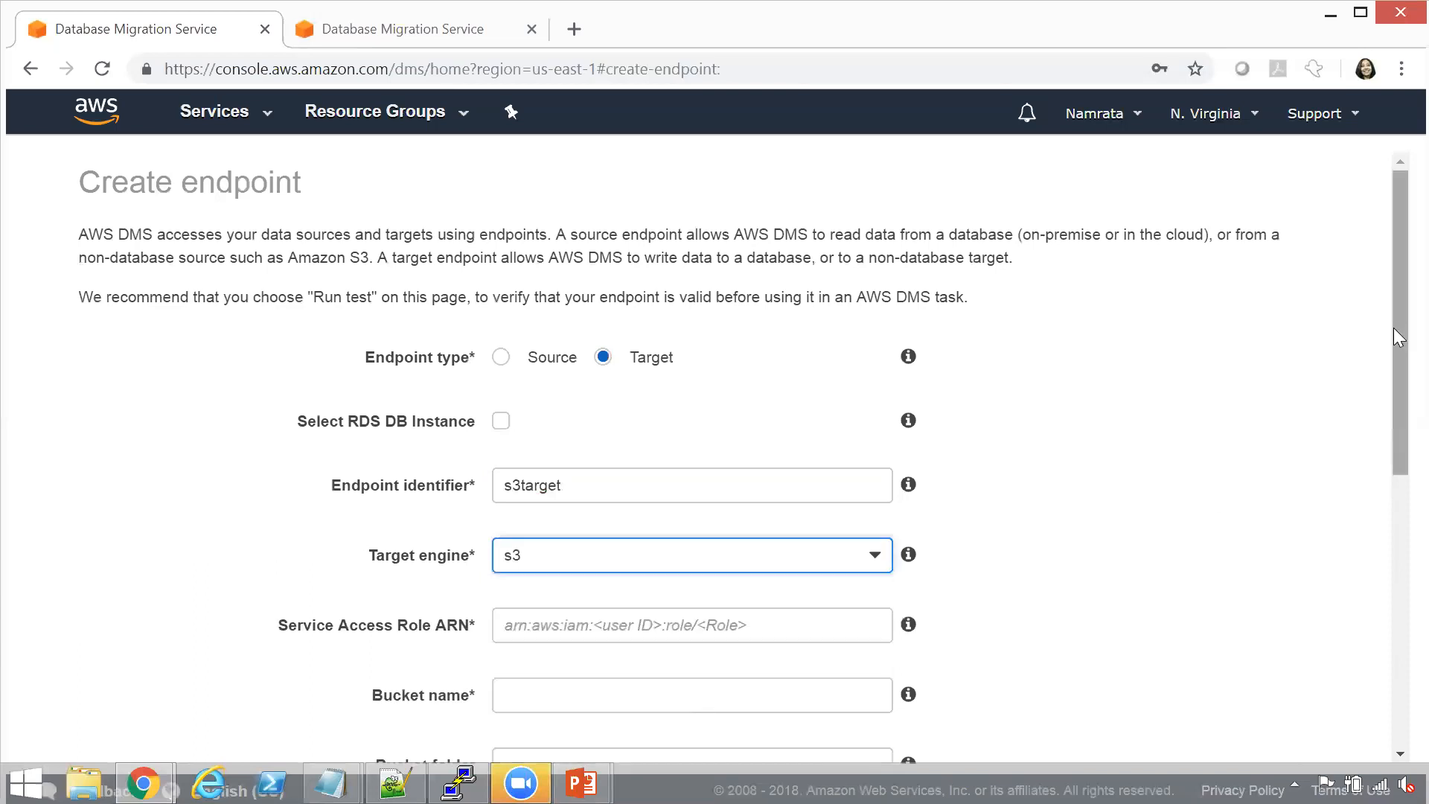
Copy the mysqltos3 role ARN from the Notepad++ notes into the target endpoint's Service Access Role ARN
drag(1393, 327, 1394, 390)
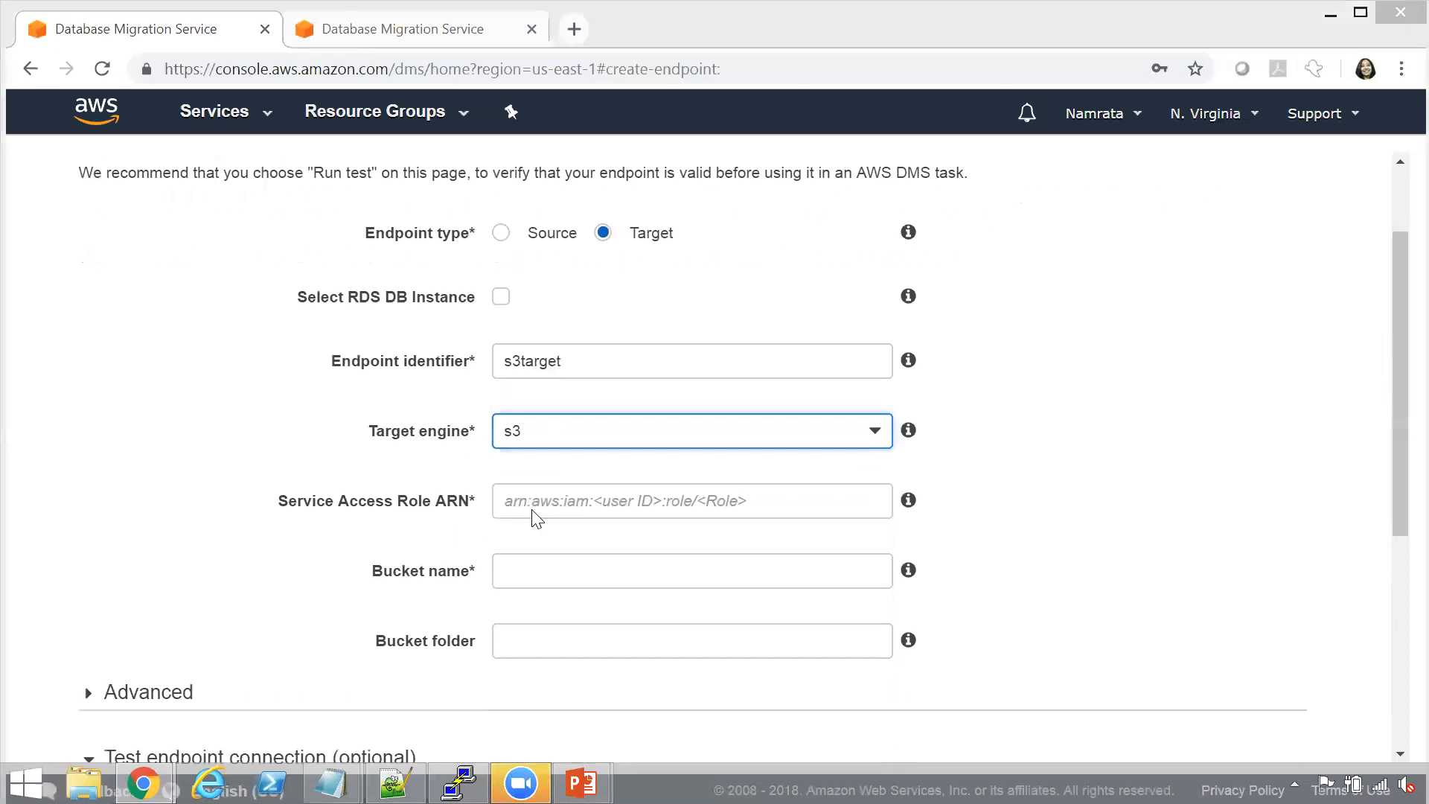
key(alt+Tab)
key(alt+Tab)
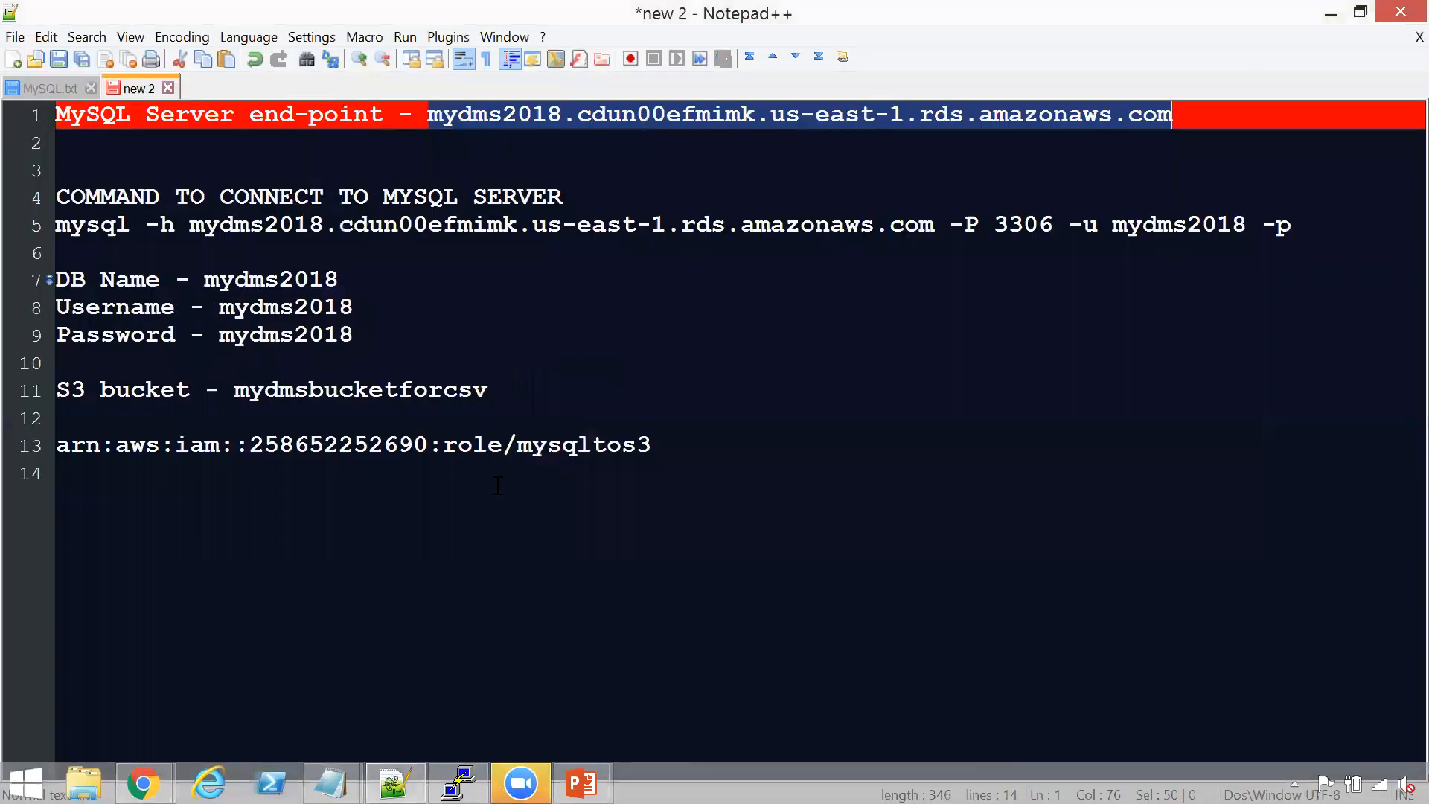
drag(652, 445, 30, 448)
key(ctrl+c)
key(alt+Tab)
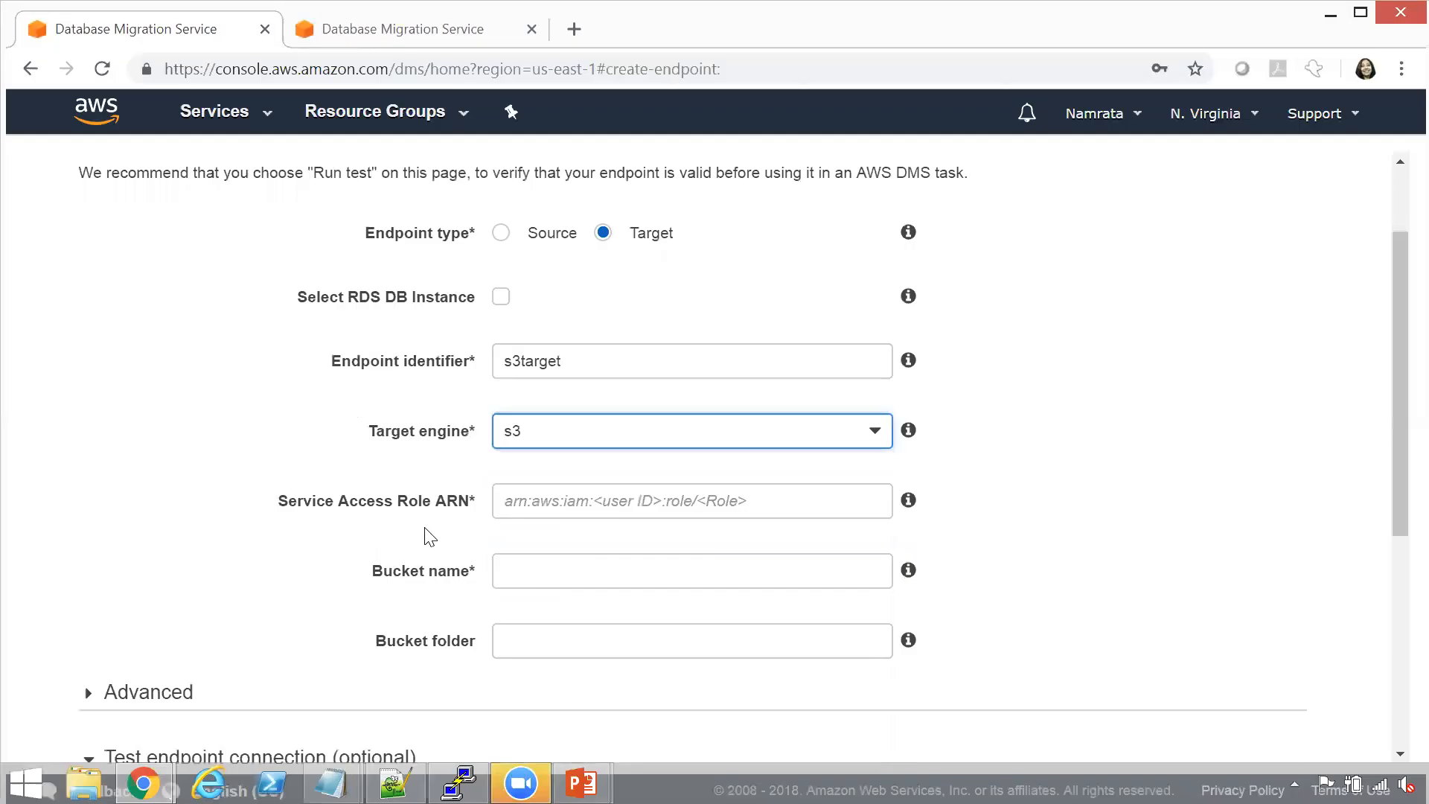
click(532, 512)
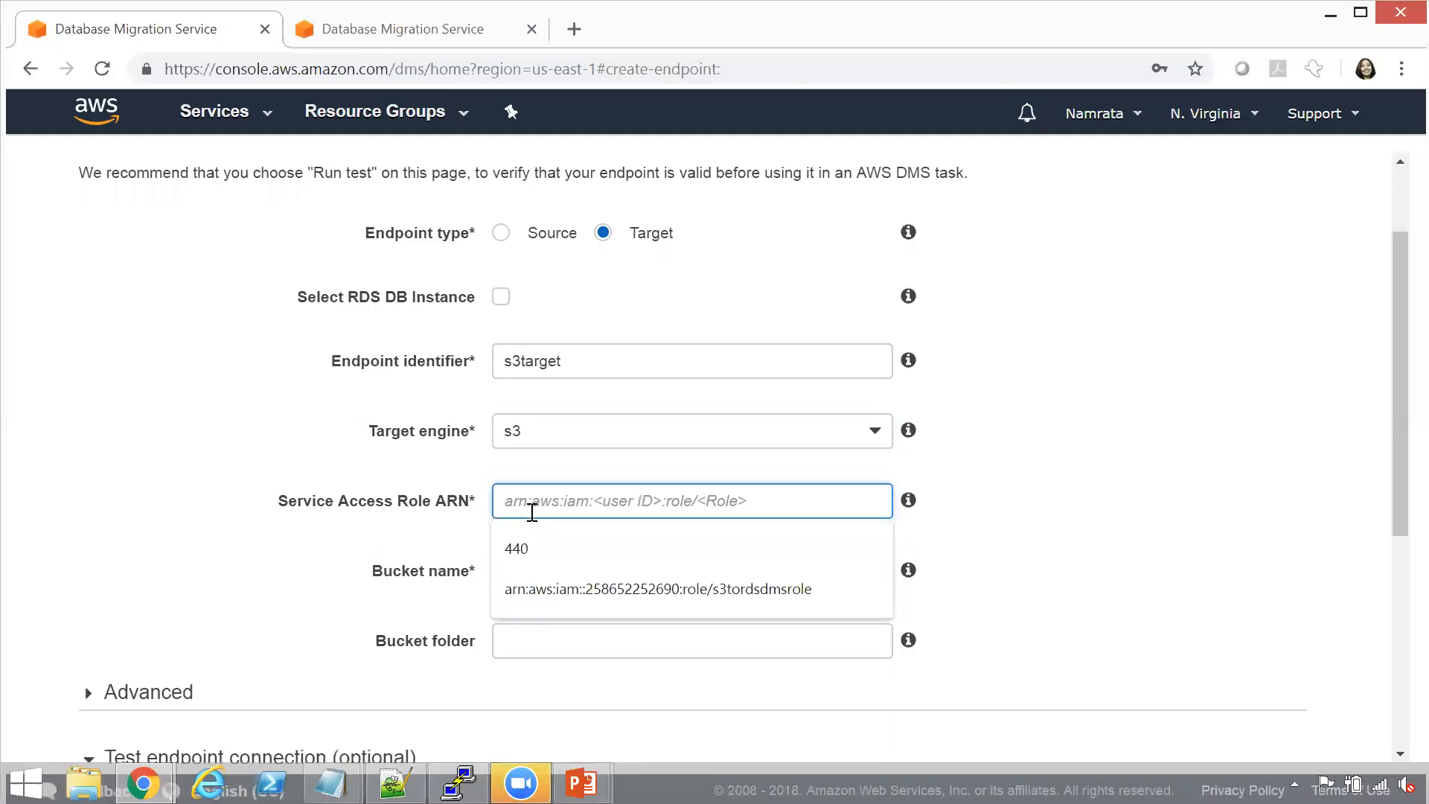
key(ctrl+v)
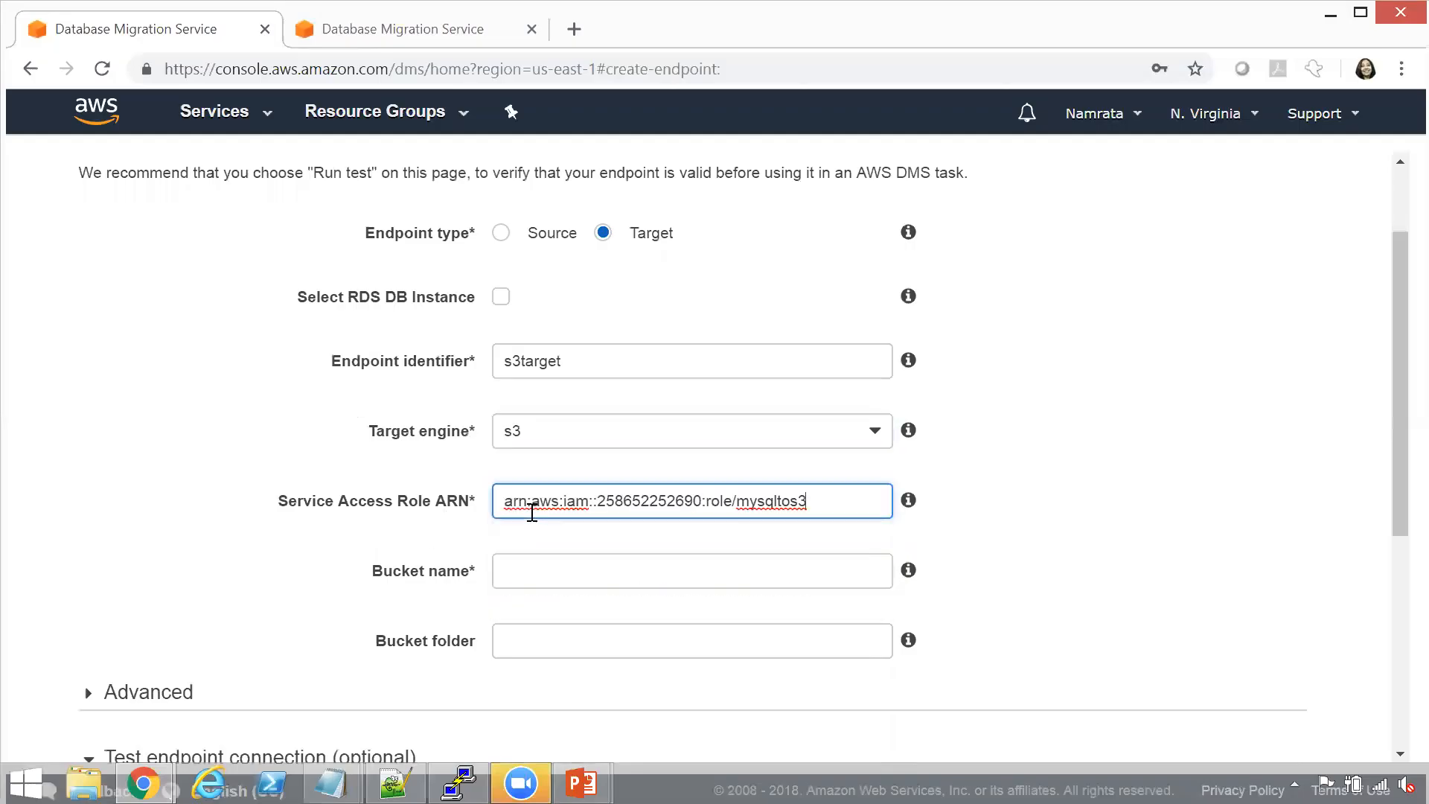
Set the target endpoint's bucket name to mydmsbucketforcsv
click(602, 571)
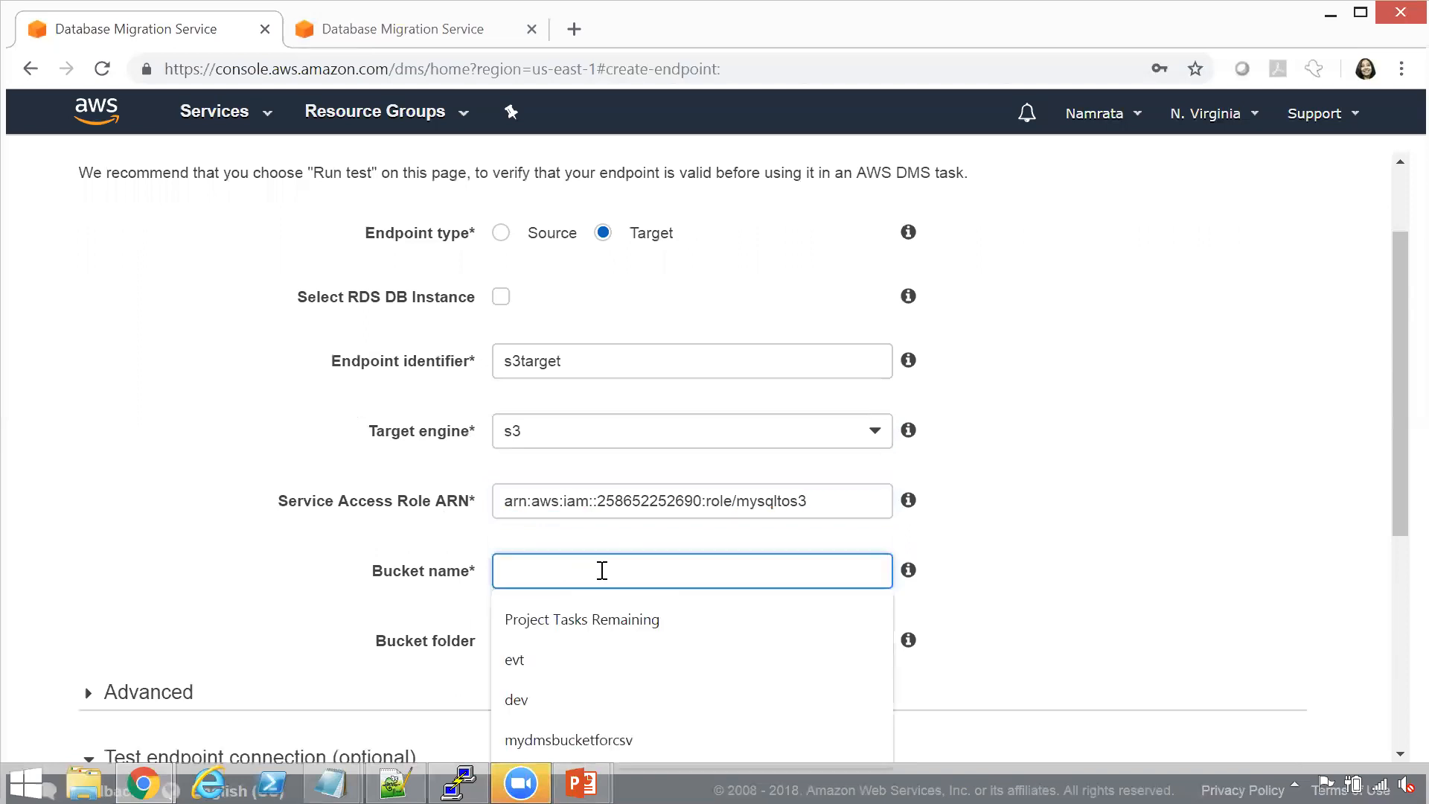
click(580, 740)
drag(1397, 418, 1395, 560)
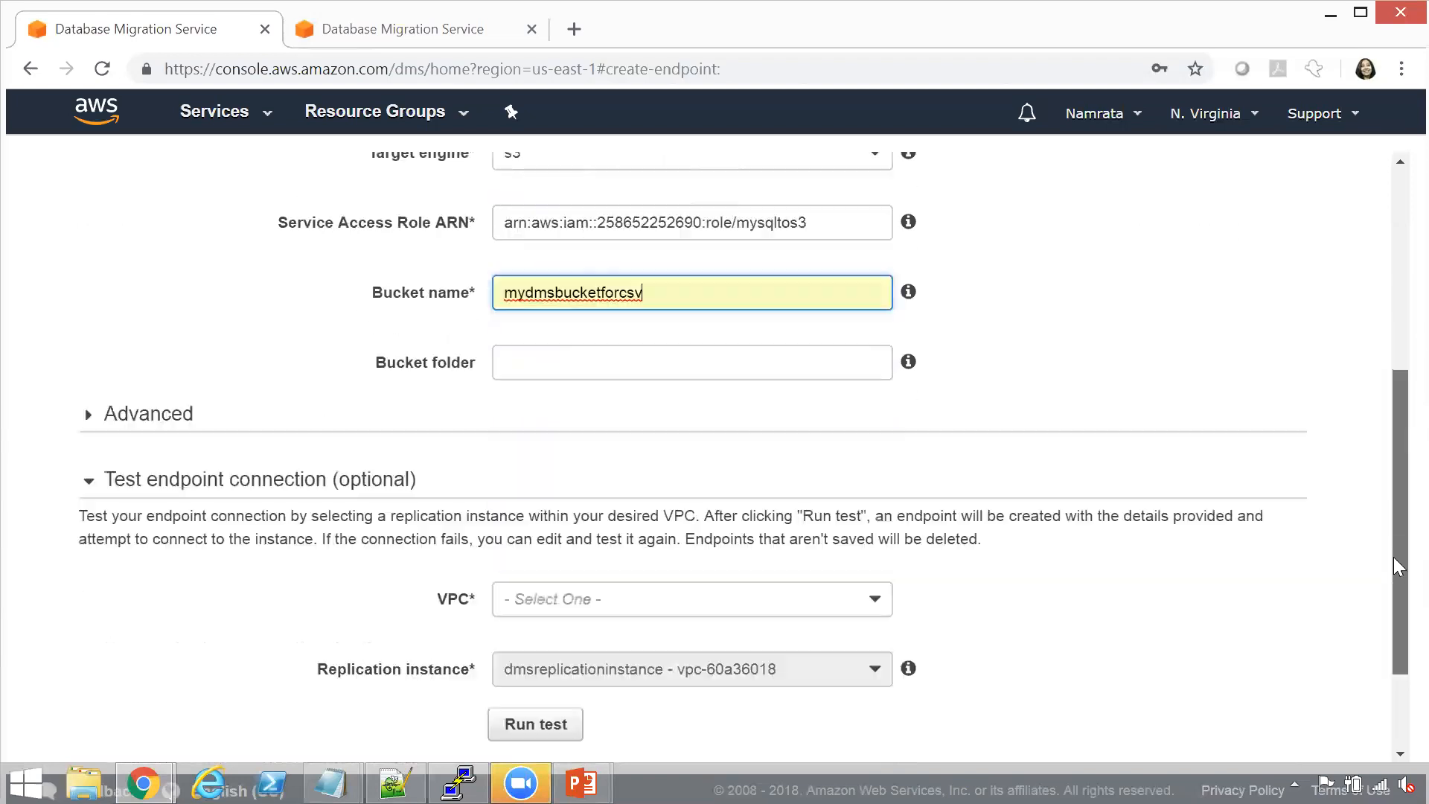
Select vpc-60a36018 as the target endpoint's VPC and run its connection test with the dmsreplicationinstance replication instance
click(819, 362)
click(1163, 316)
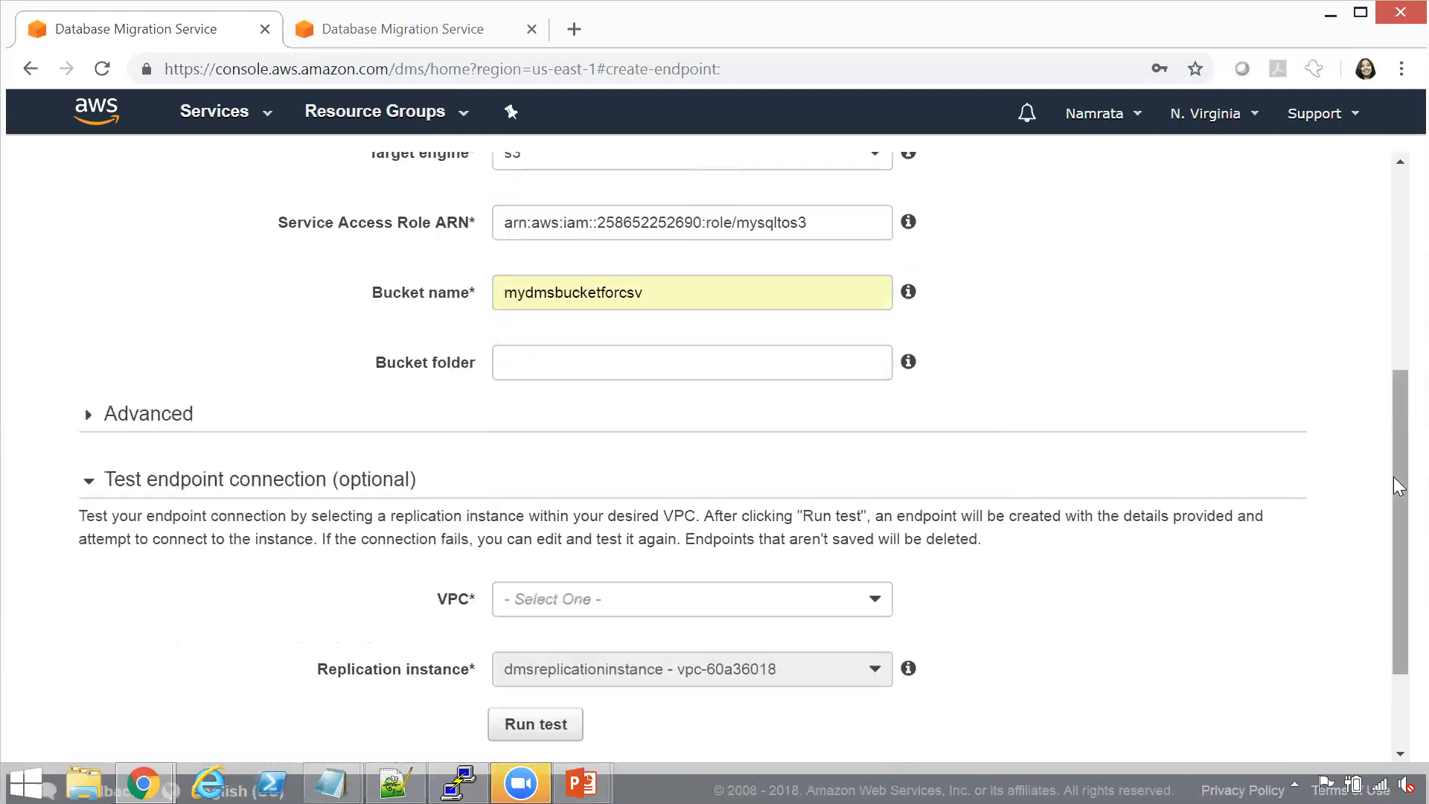
drag(1393, 476, 1393, 527)
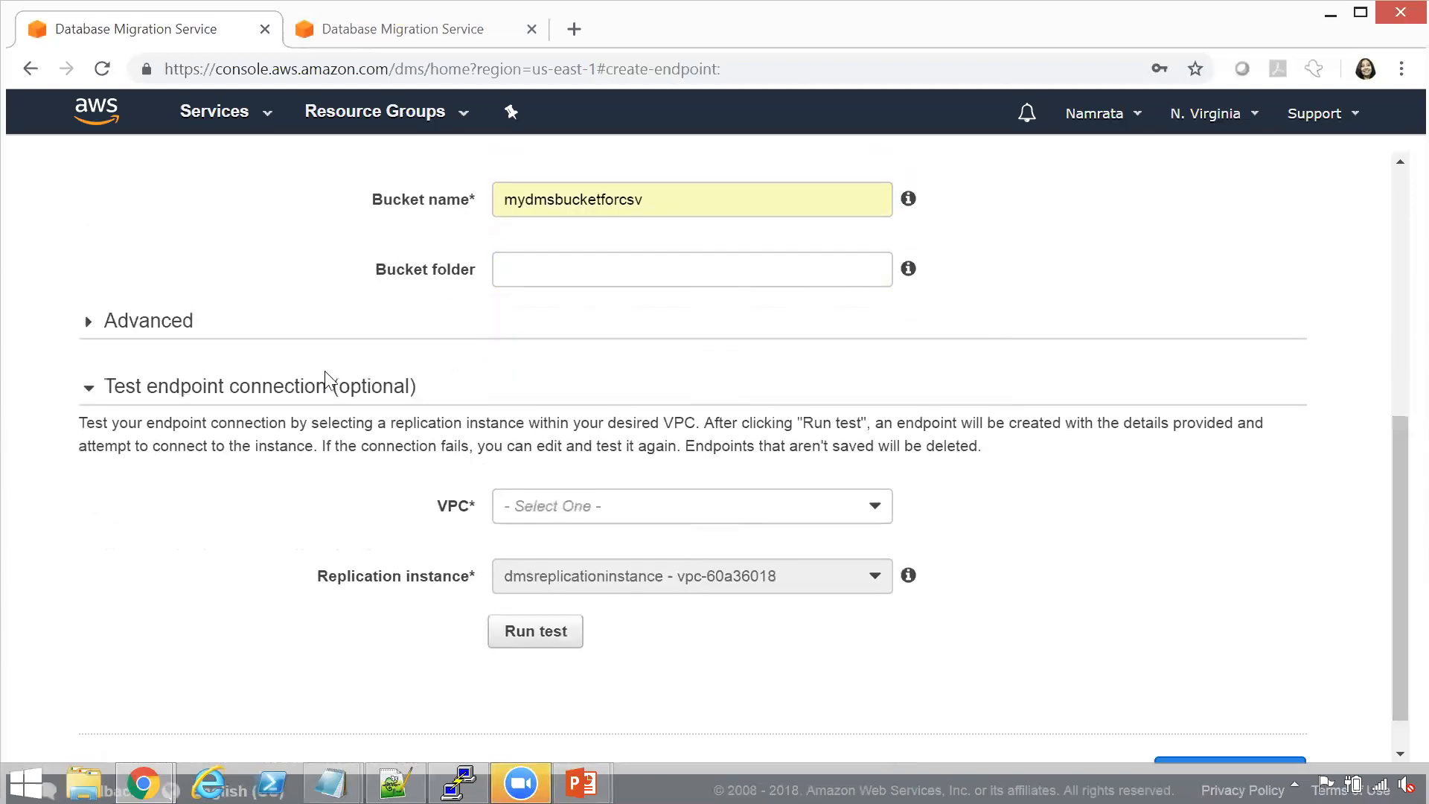
click(86, 323)
click(86, 323)
click(737, 514)
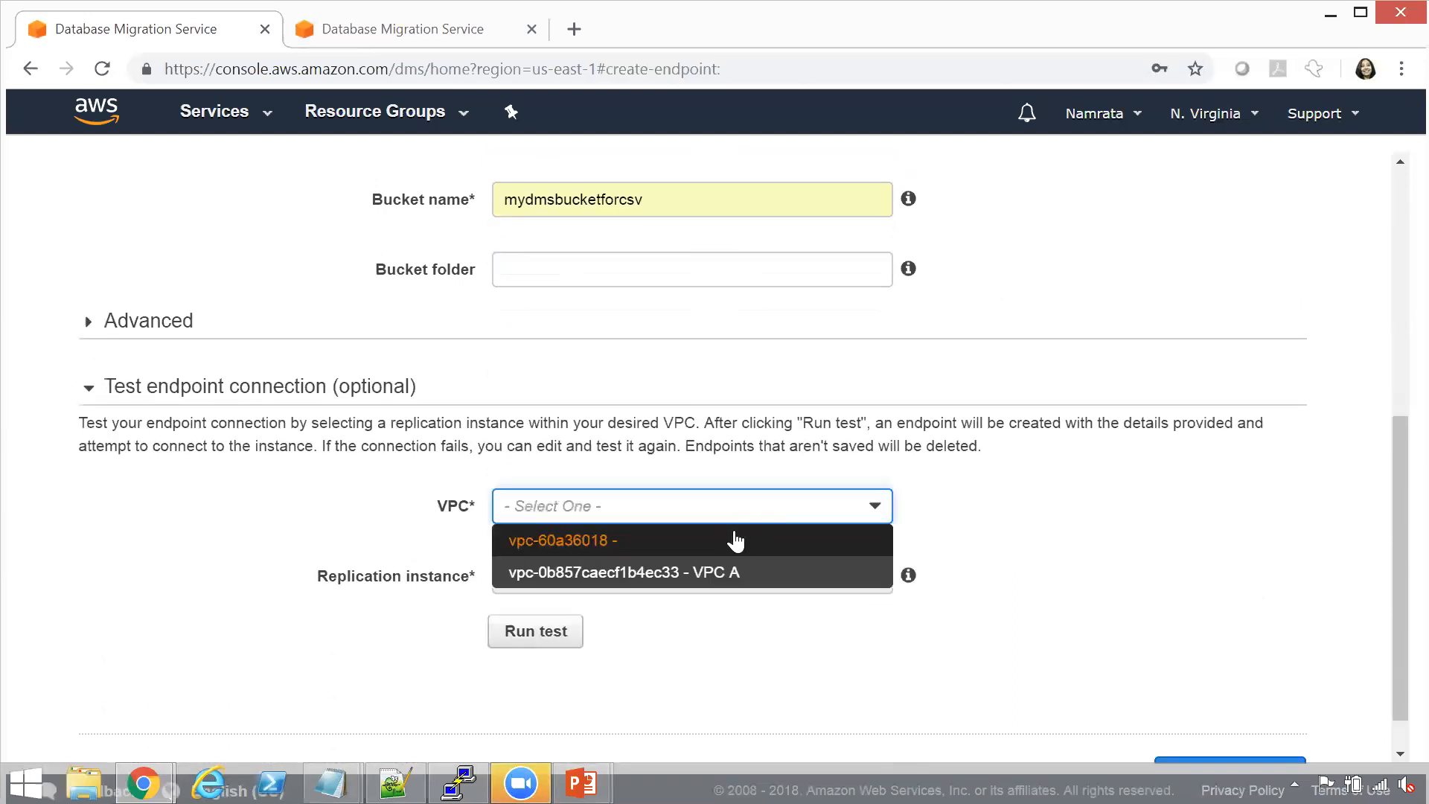
click(736, 540)
mouse_move(932, 586)
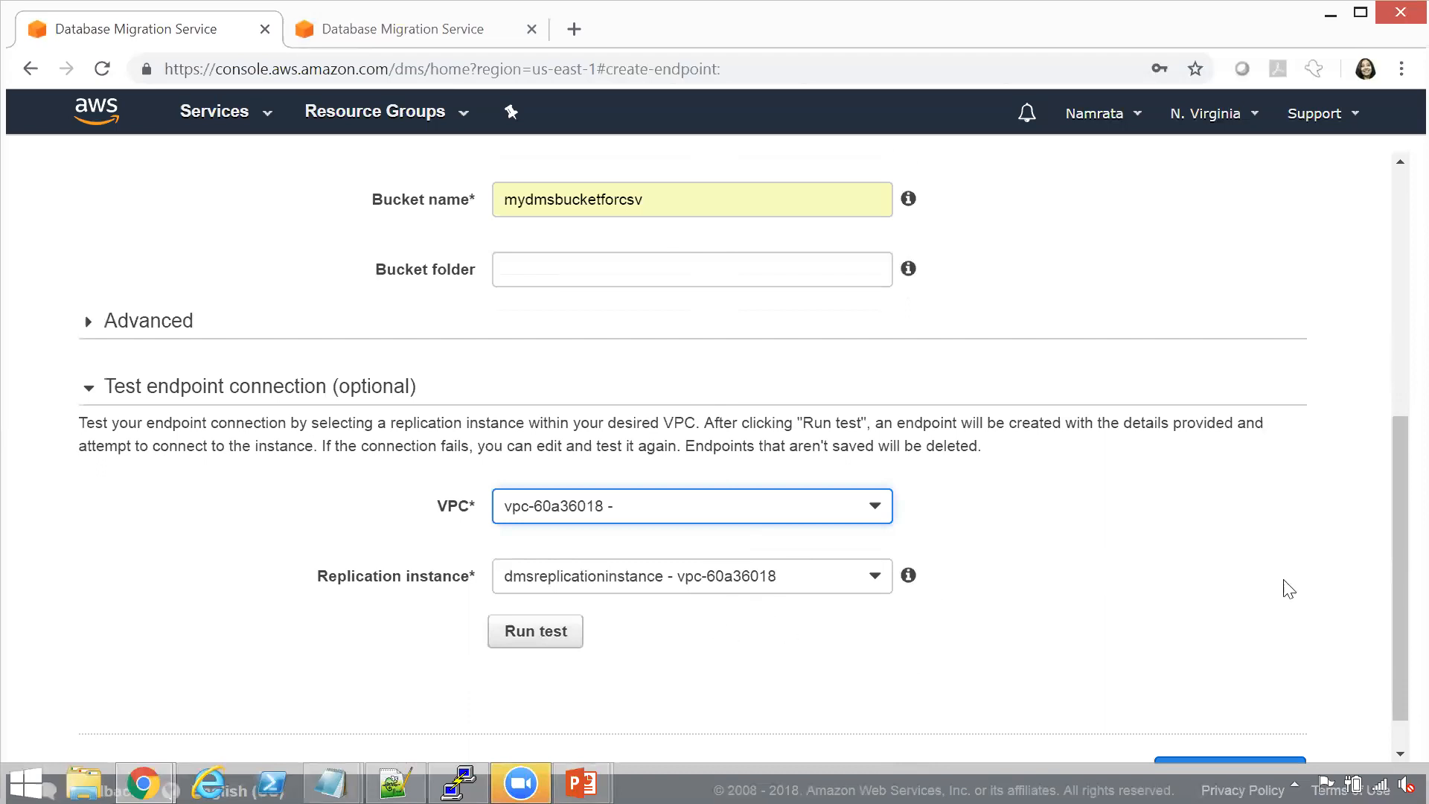
drag(1393, 562, 1394, 611)
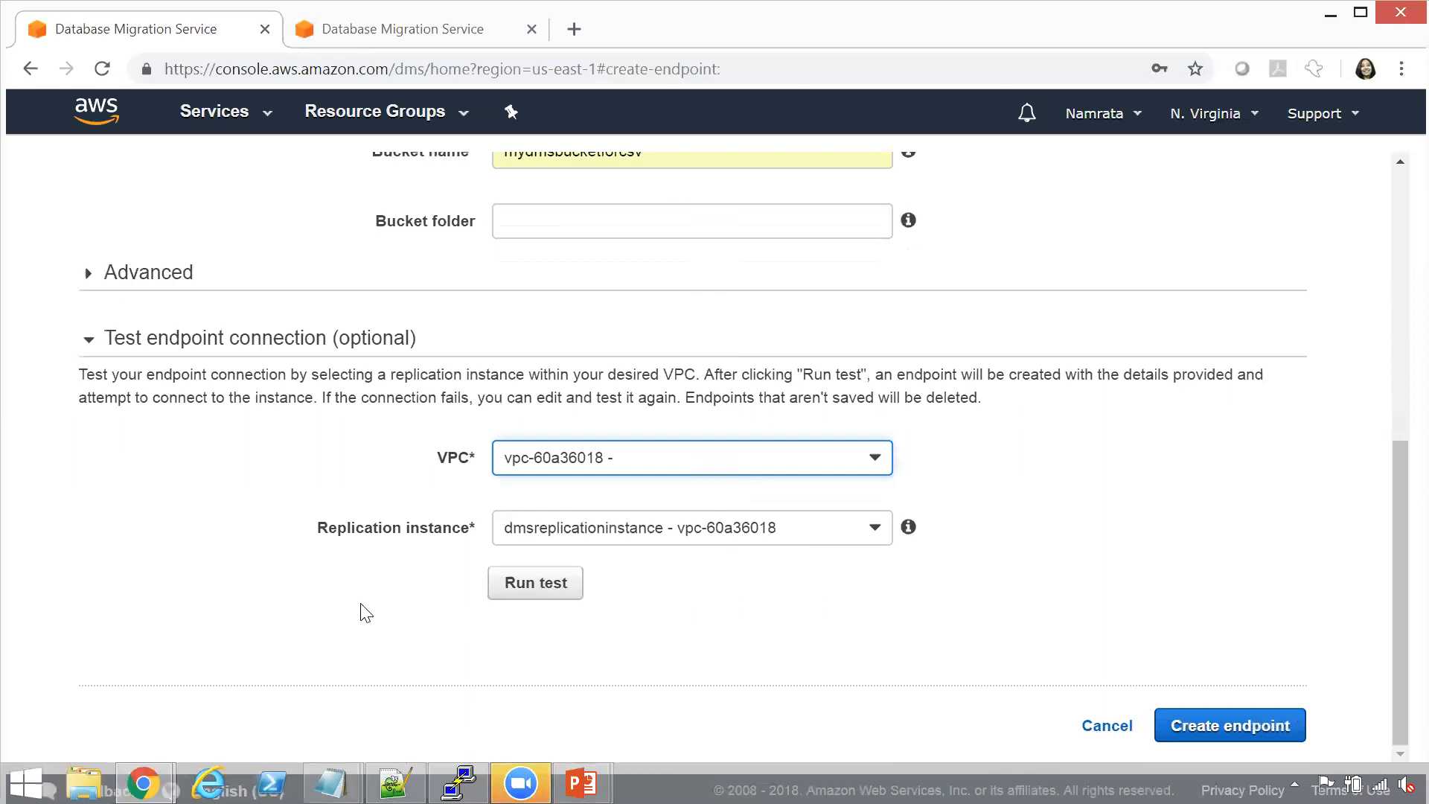
click(545, 601)
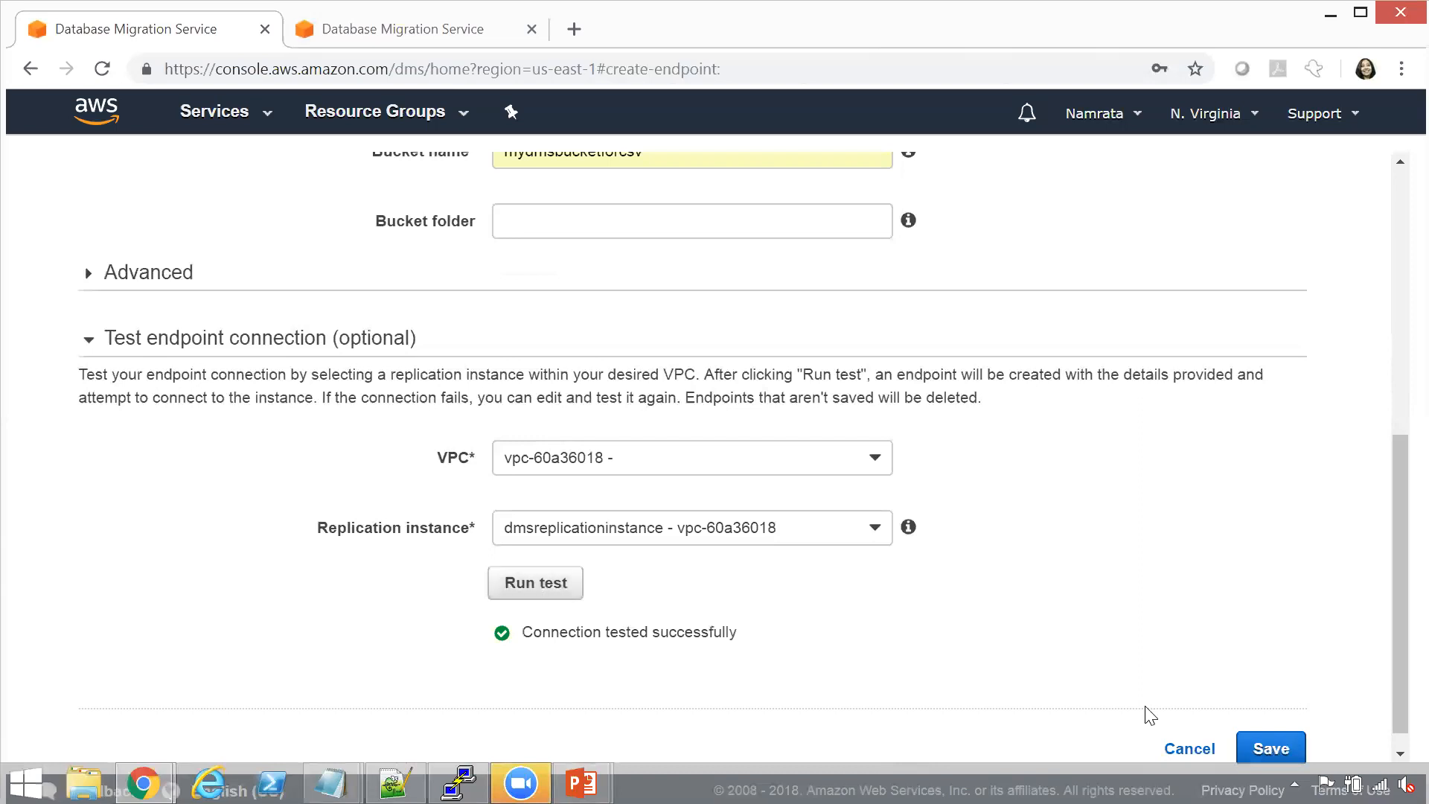
Save the s3target endpoint and switch to PowerPoint to consult the MySQL to S3 migration steps
click(1284, 756)
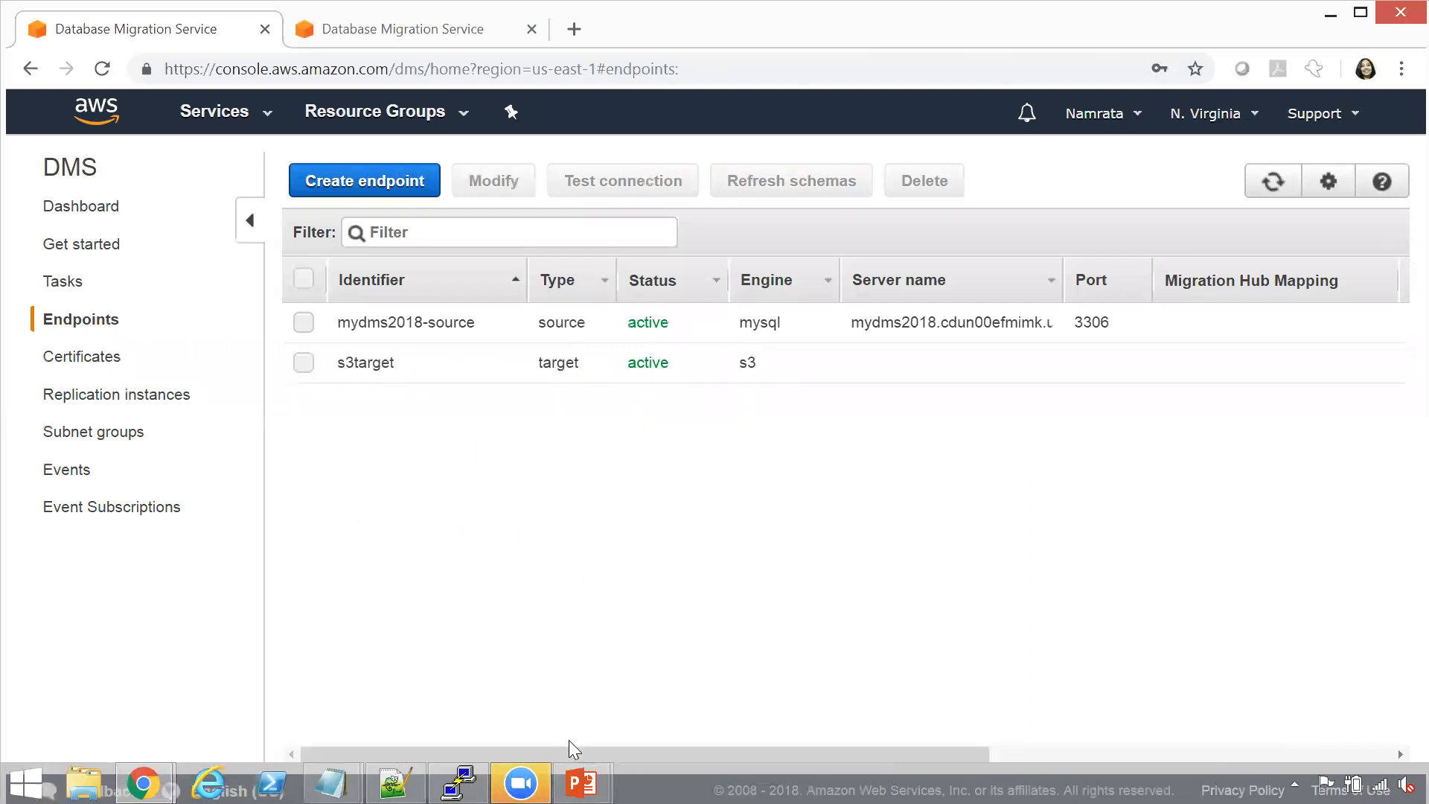
key(alt+Tab)
key(alt+Tab)
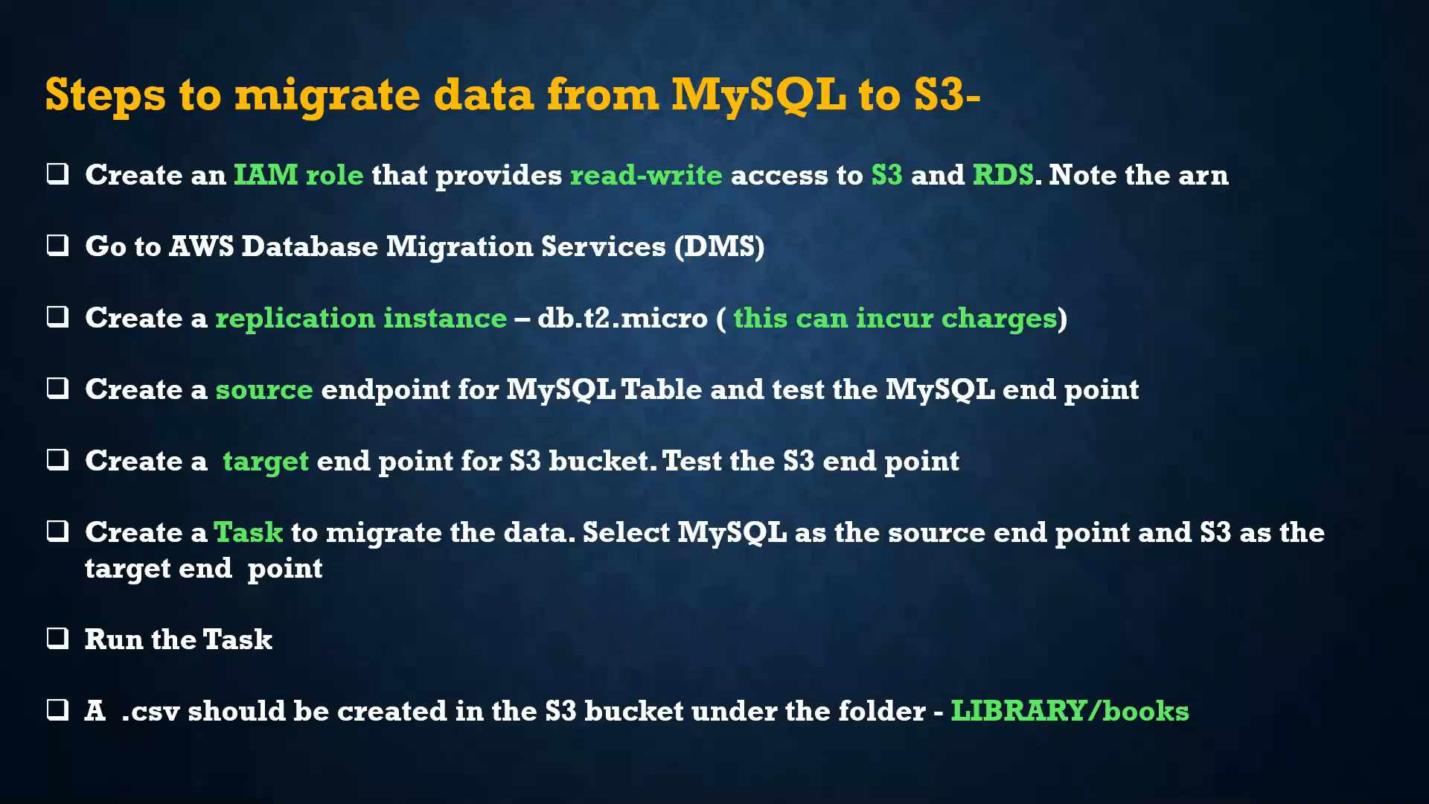
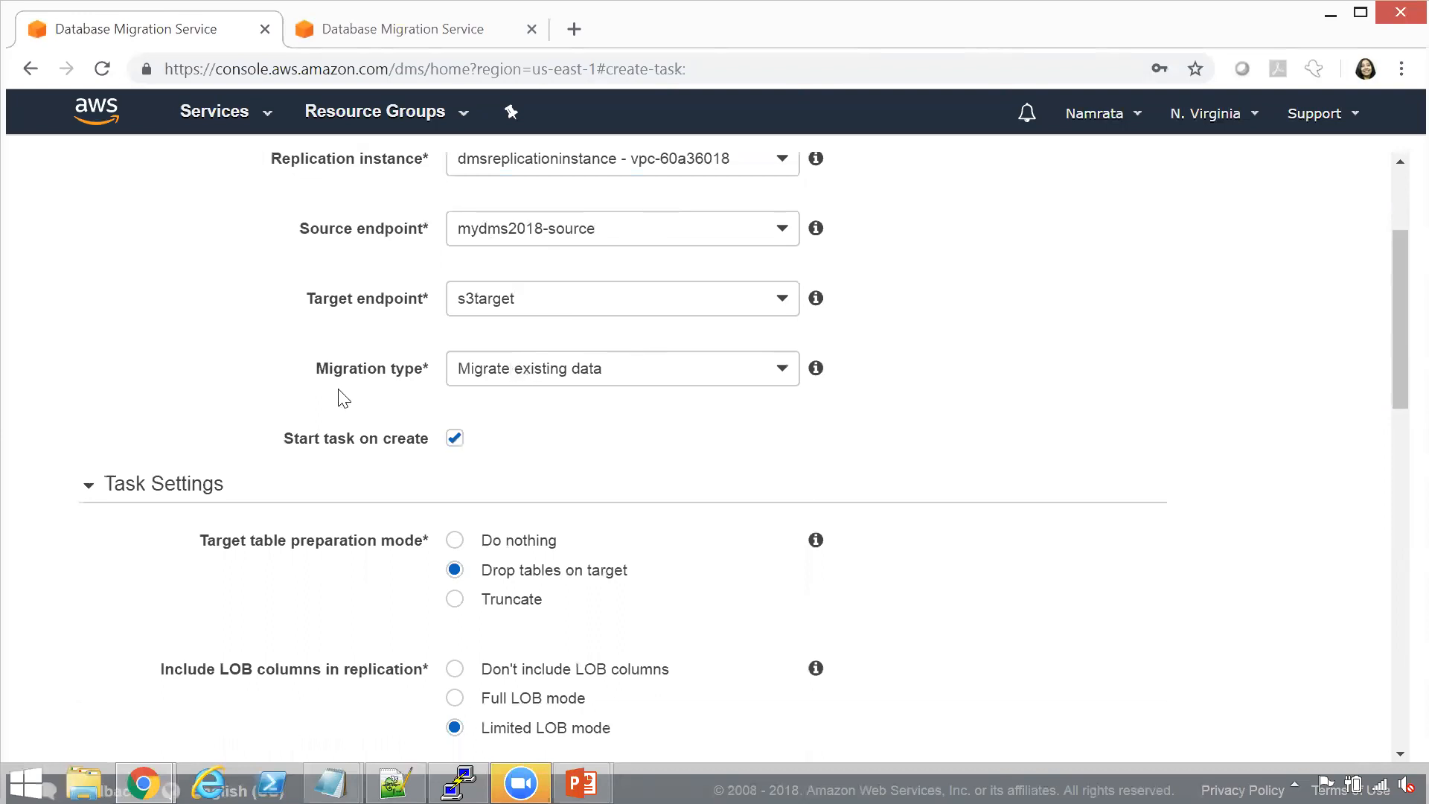
Keep Migrate existing data as the task's migration type and exclude LOB columns from the replication
click(613, 365)
click(614, 364)
drag(1393, 376, 1393, 457)
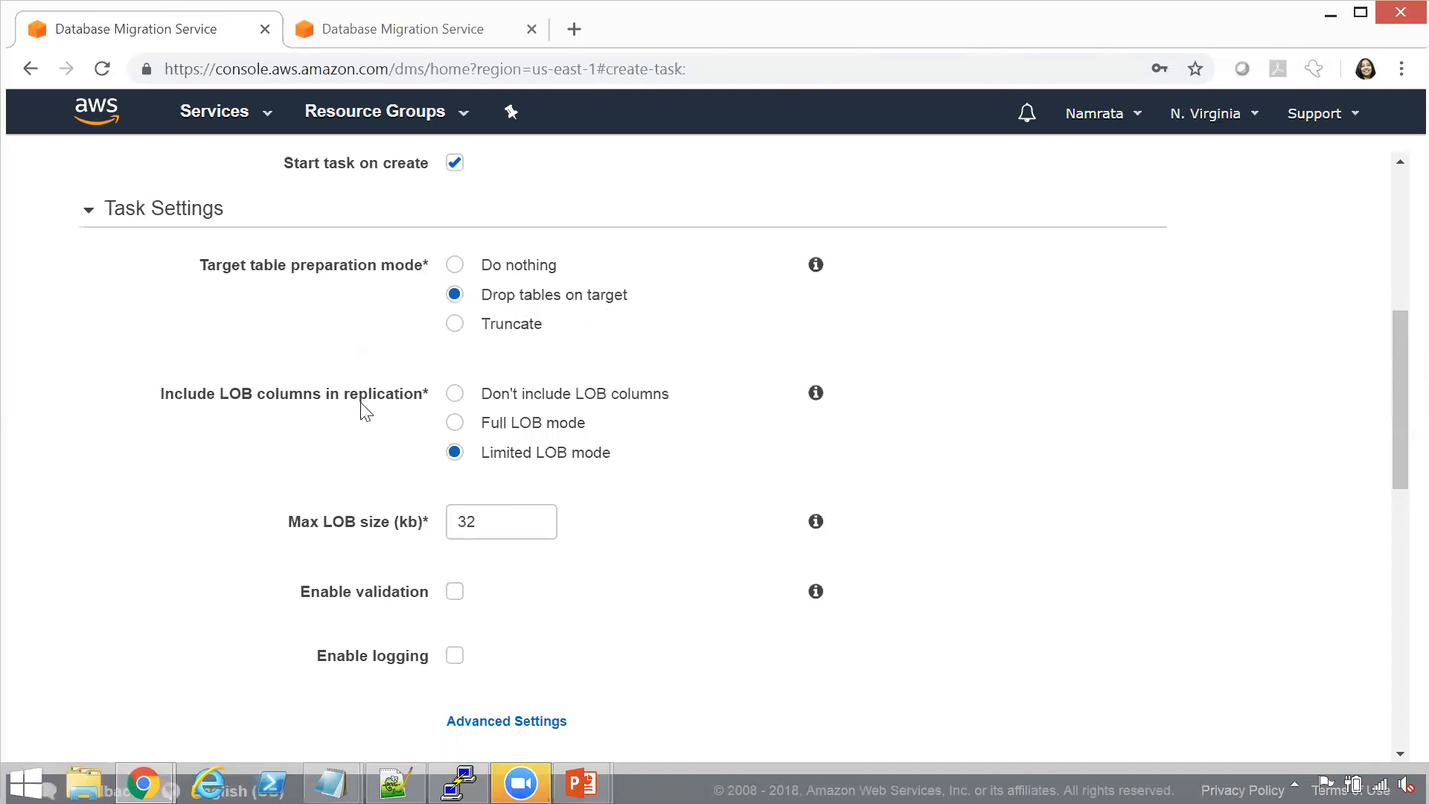
click(455, 395)
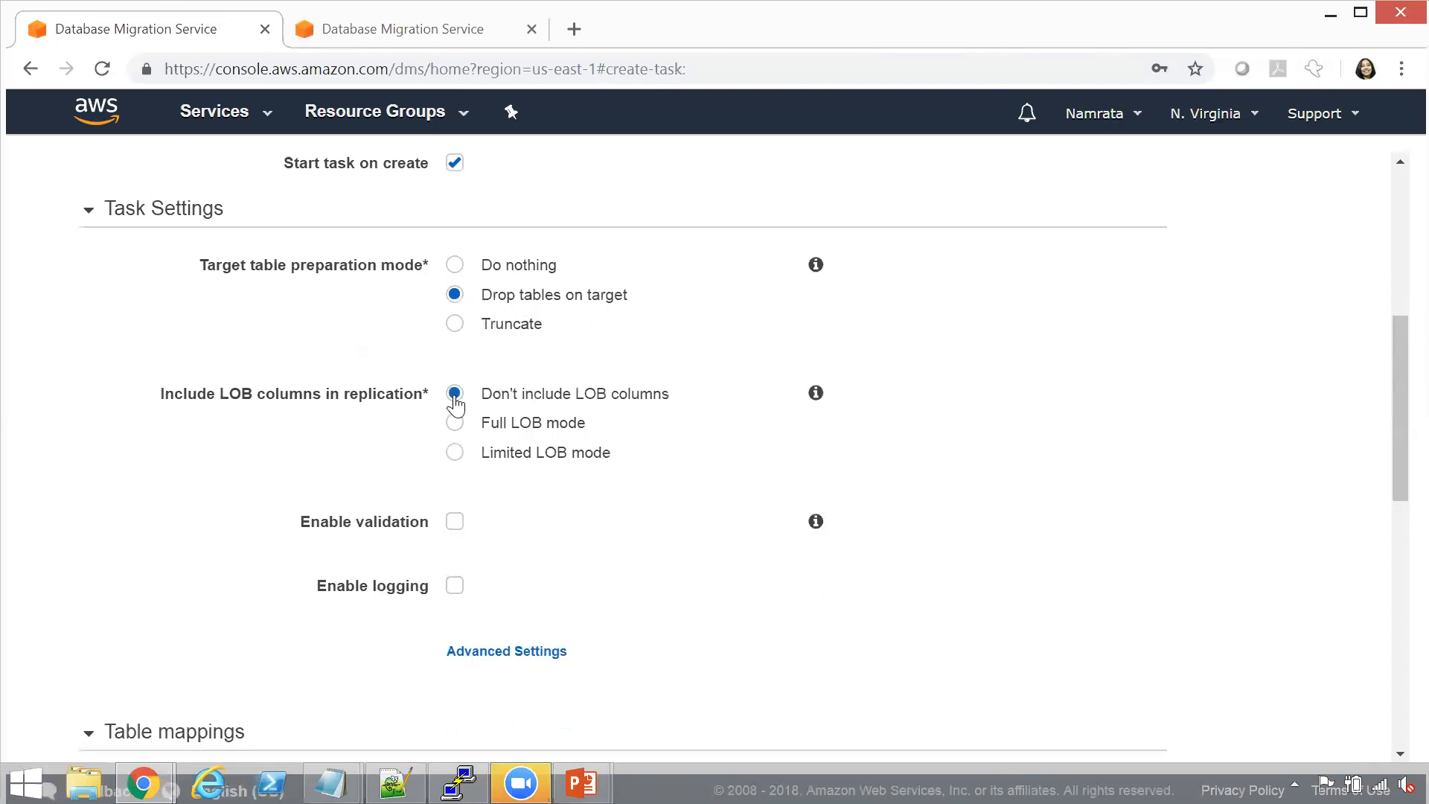
Add a selection rule that includes the books table of the LIBRARY schema, and create the migration task
drag(1396, 470, 1406, 640)
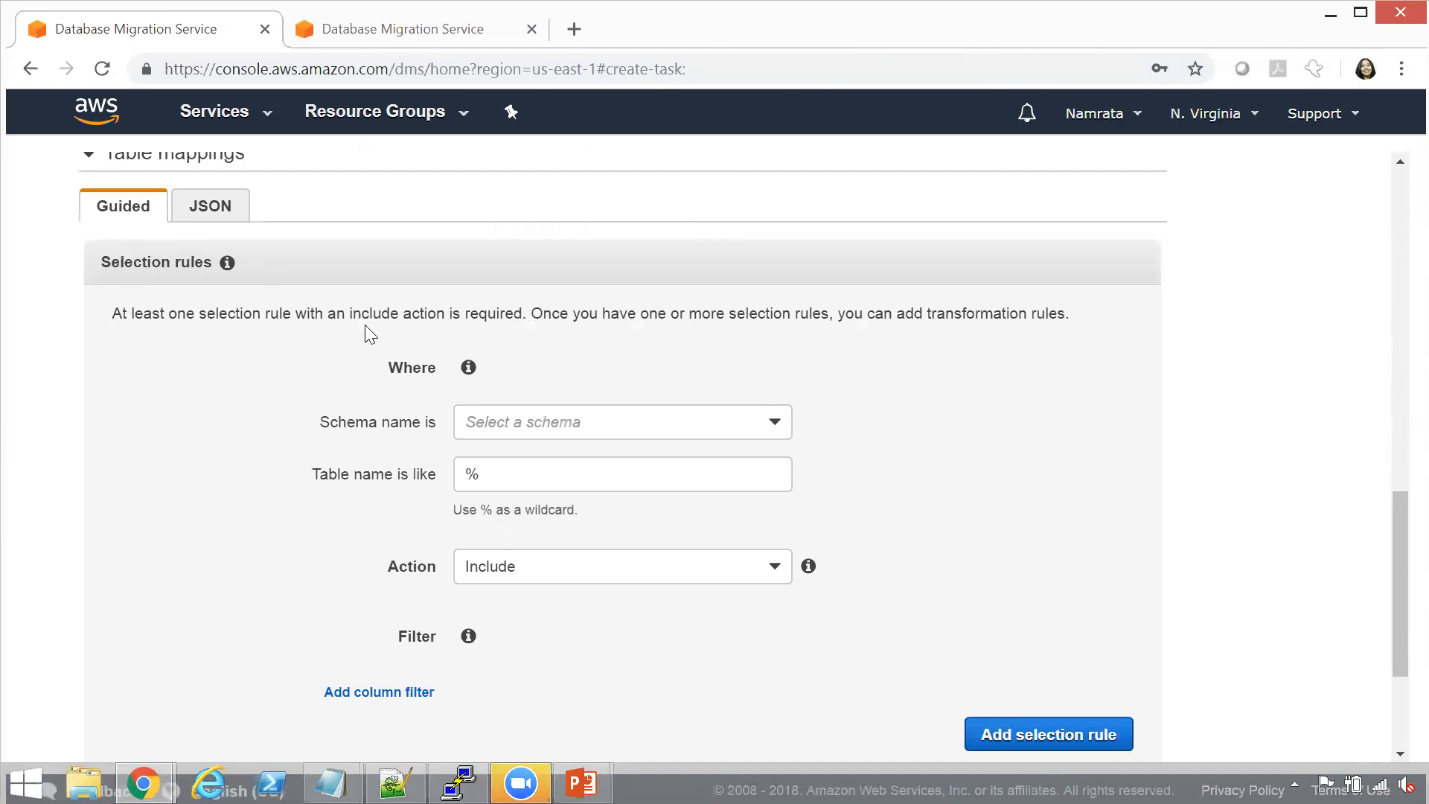
click(504, 421)
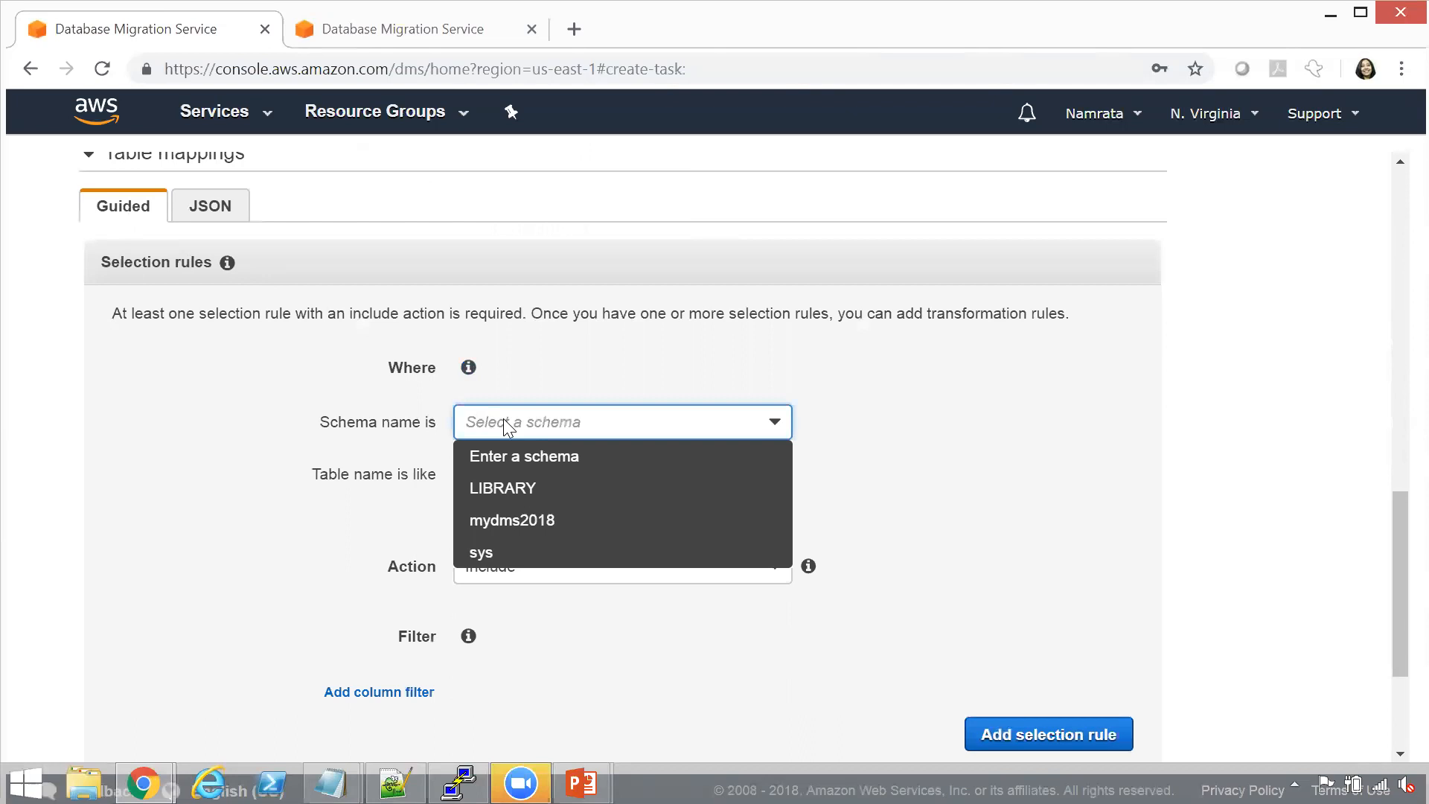
click(550, 491)
click(552, 484)
key(BackSpace)
text(books)
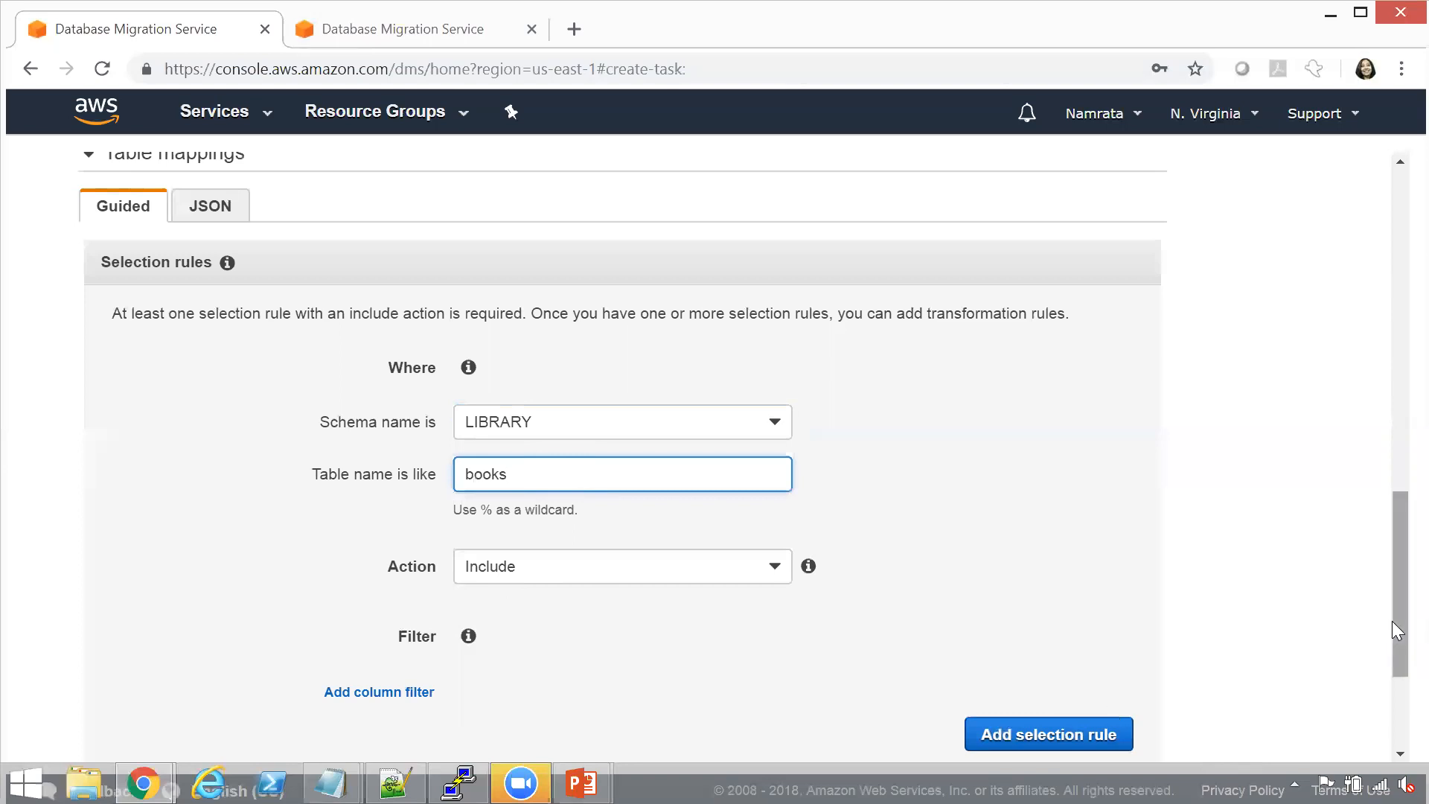
drag(1392, 621, 1393, 675)
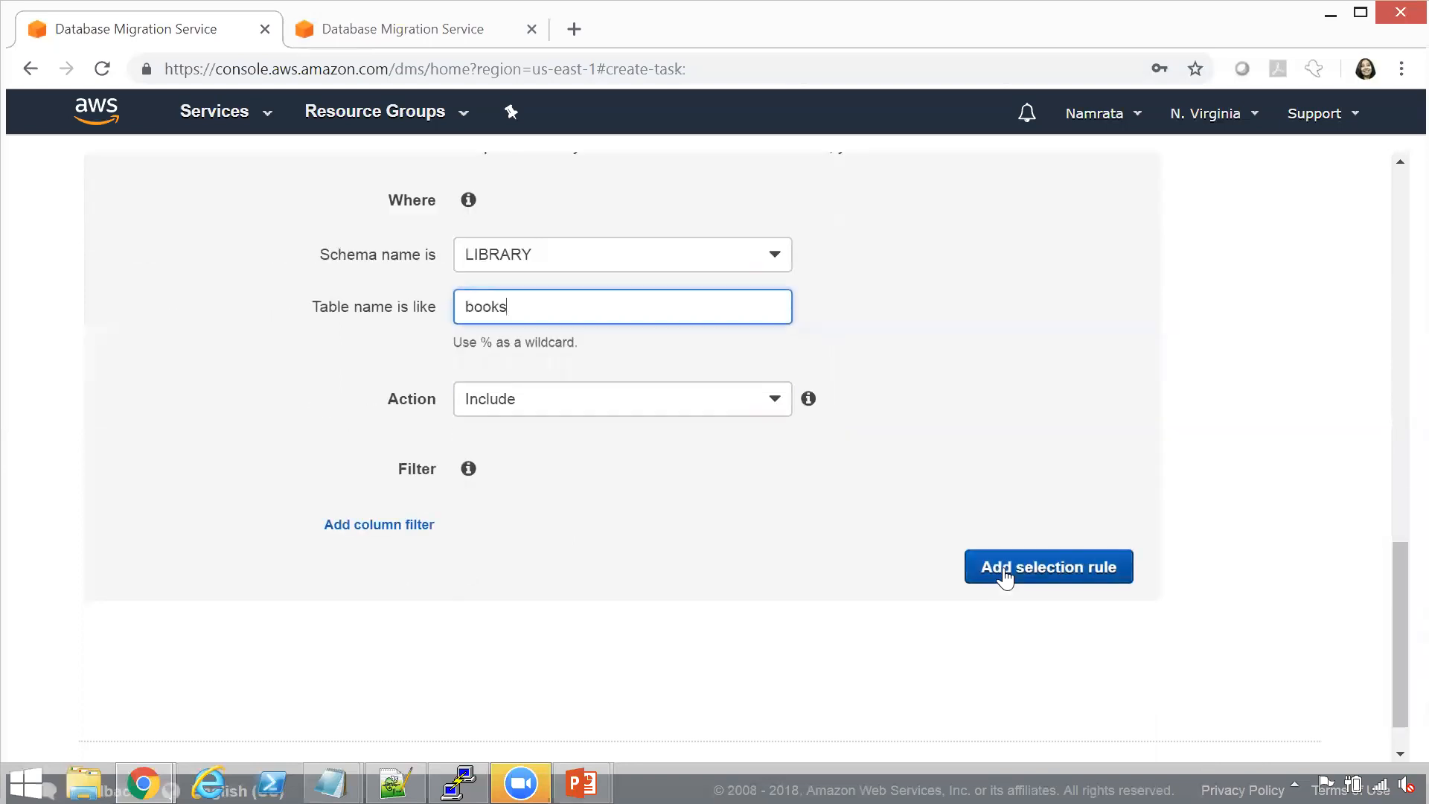
click(1005, 573)
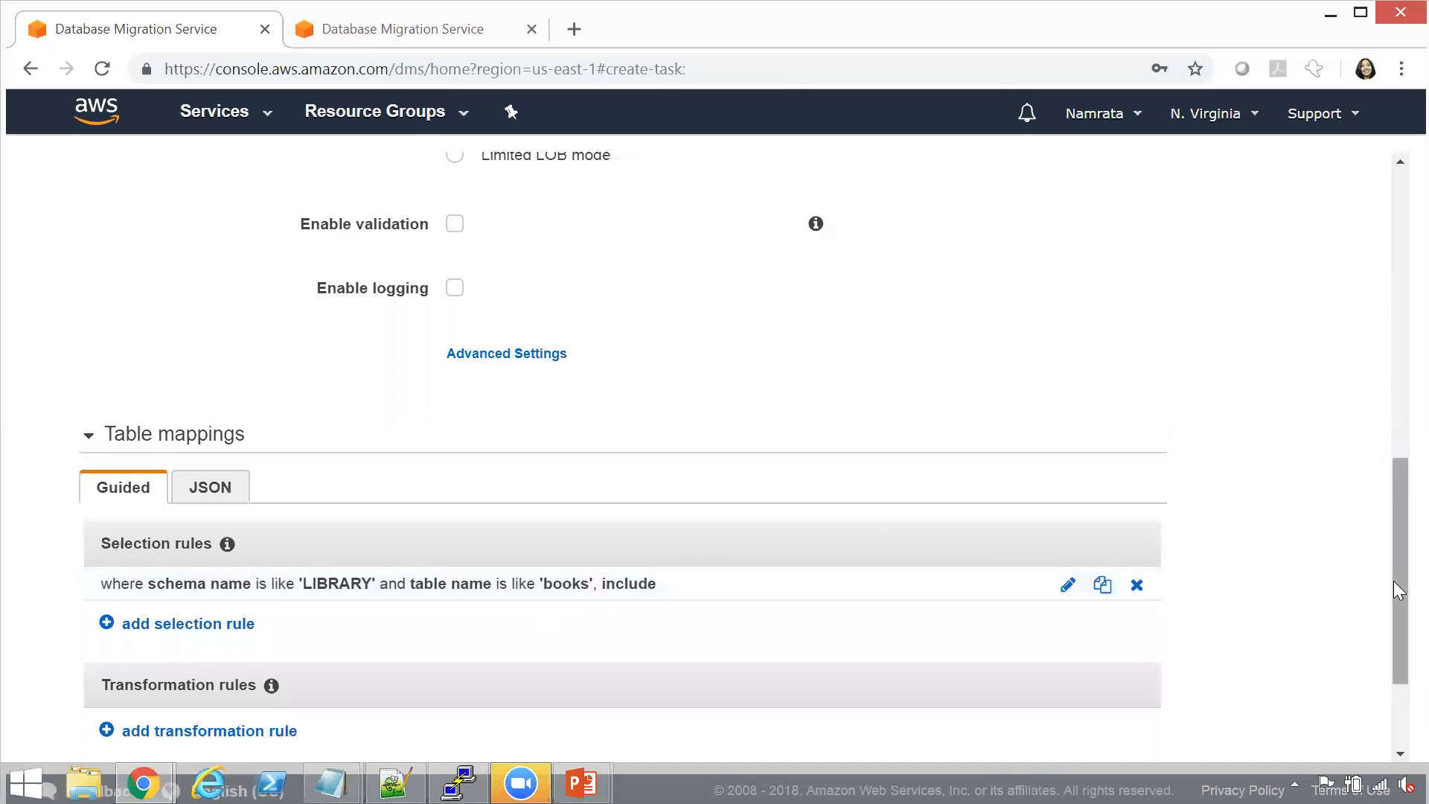
drag(1393, 577, 1394, 644)
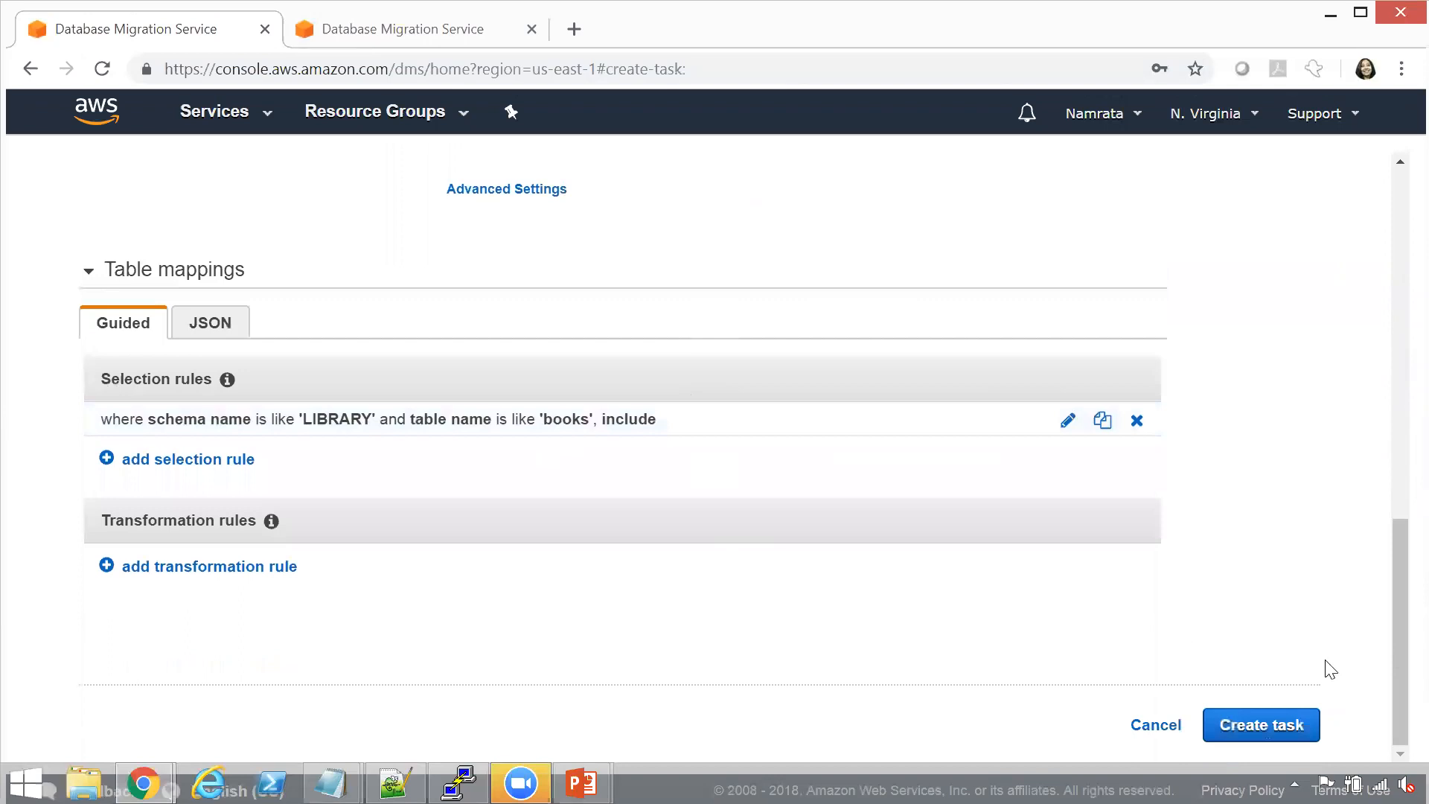
click(1295, 724)
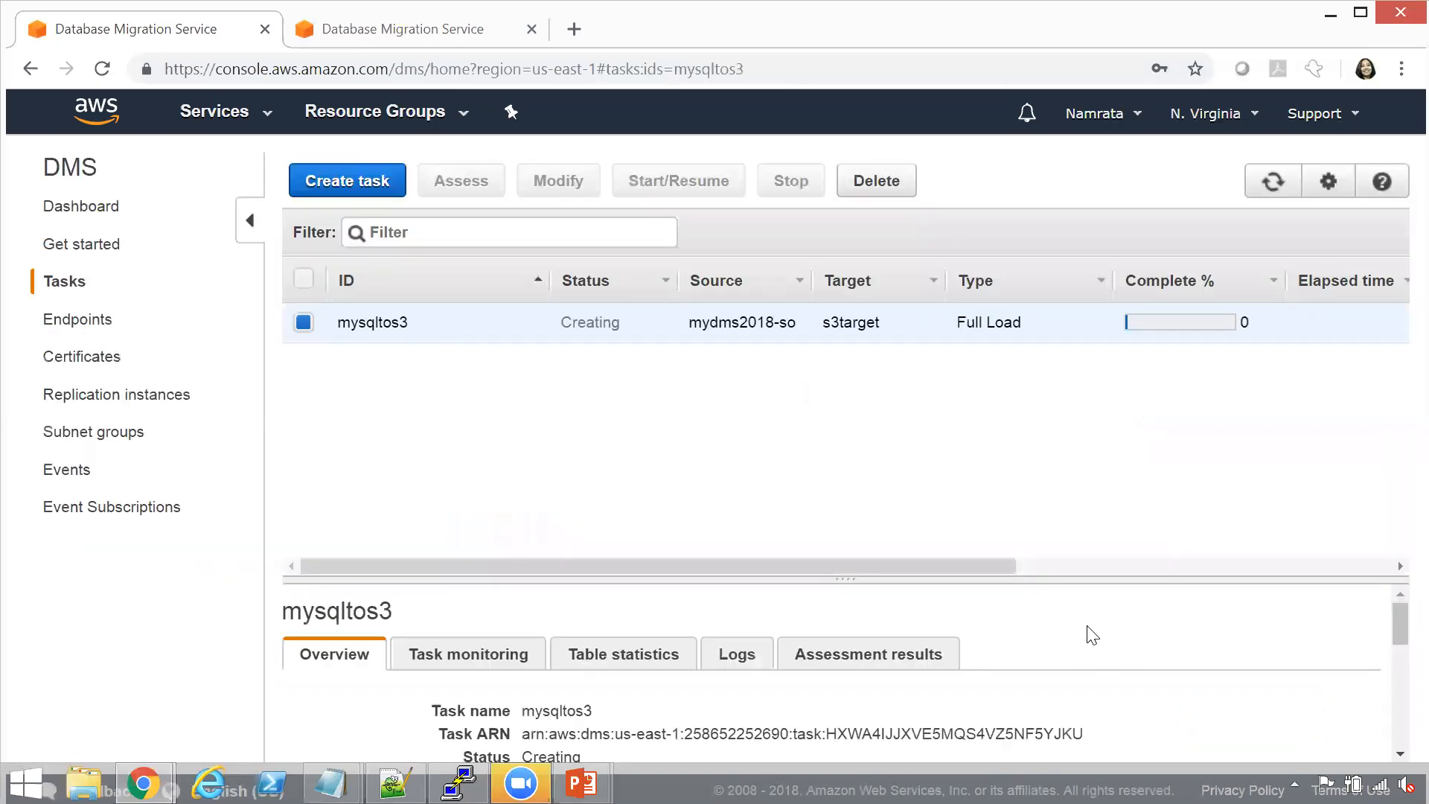
Enlarge the mysqltos3 task's details area and view its table statistics from the Schema column onward
drag(986, 588, 964, 380)
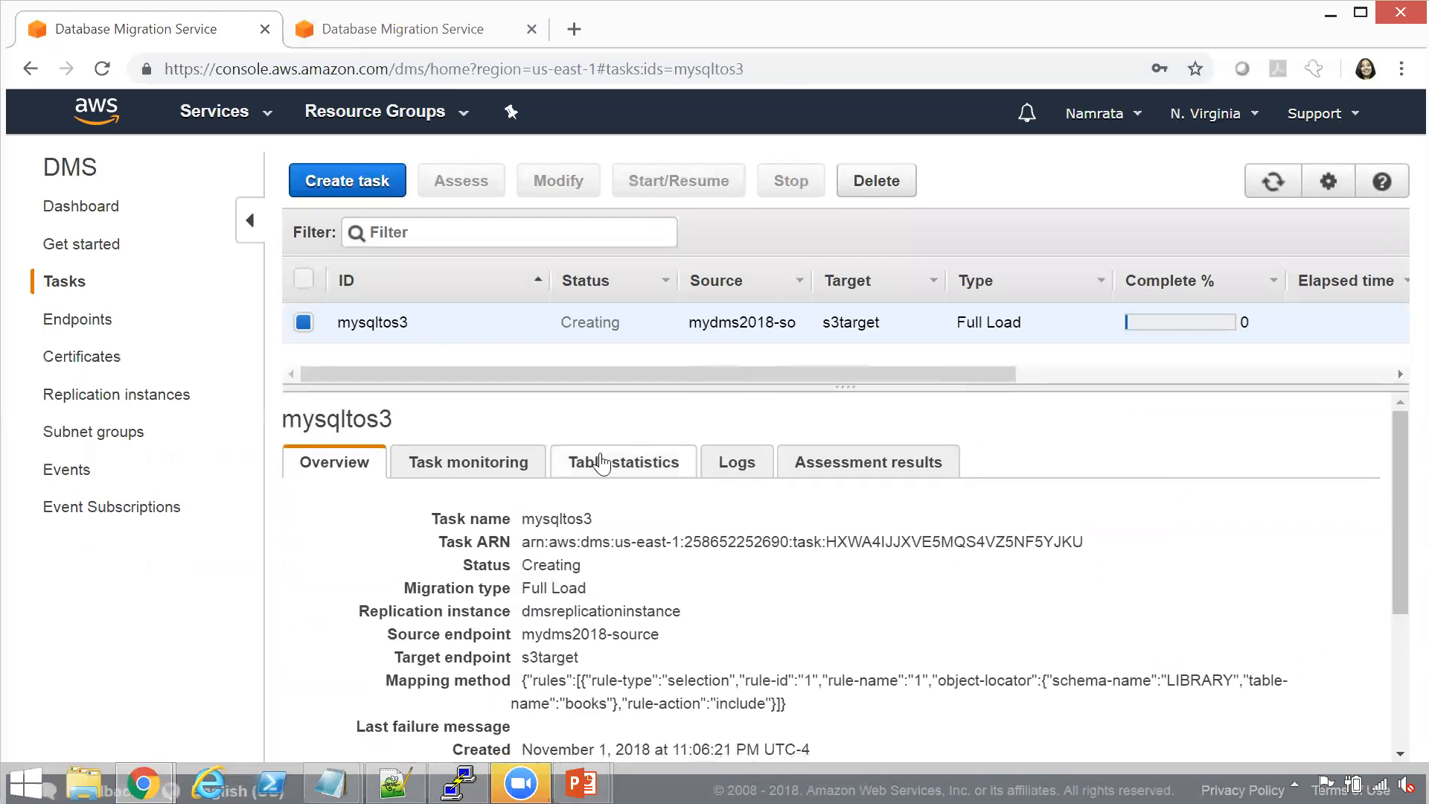
click(601, 462)
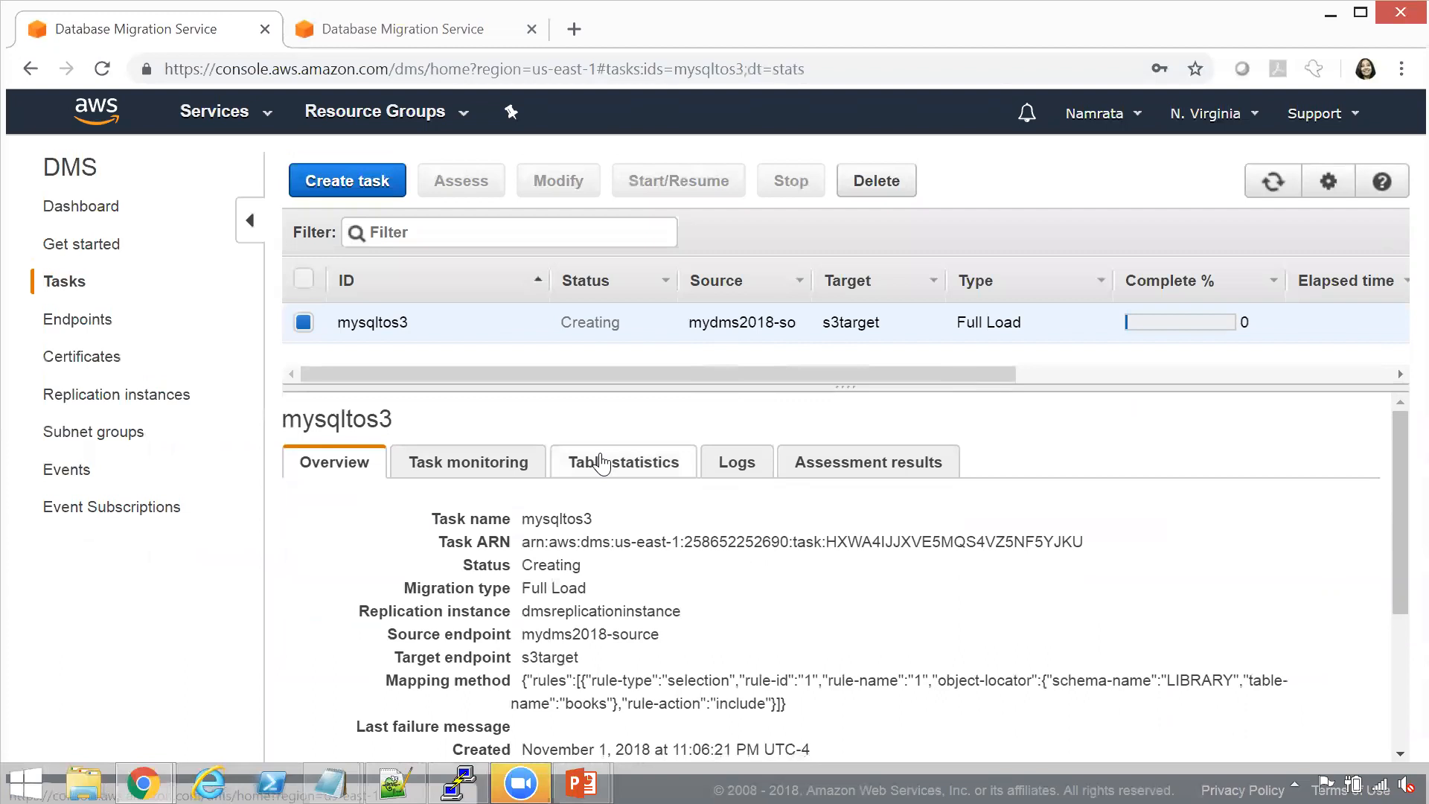
click(331, 462)
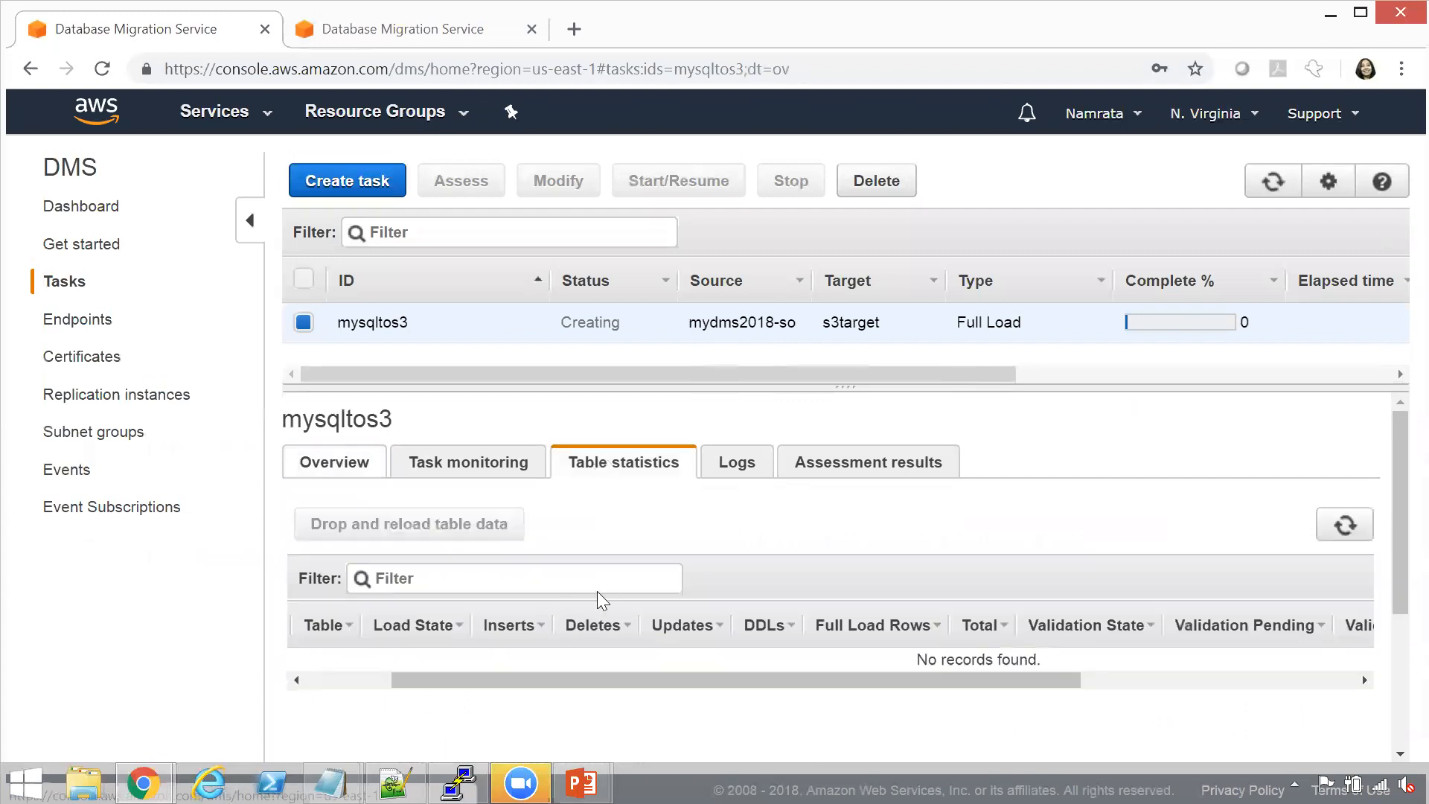
click(622, 463)
drag(902, 679, 752, 702)
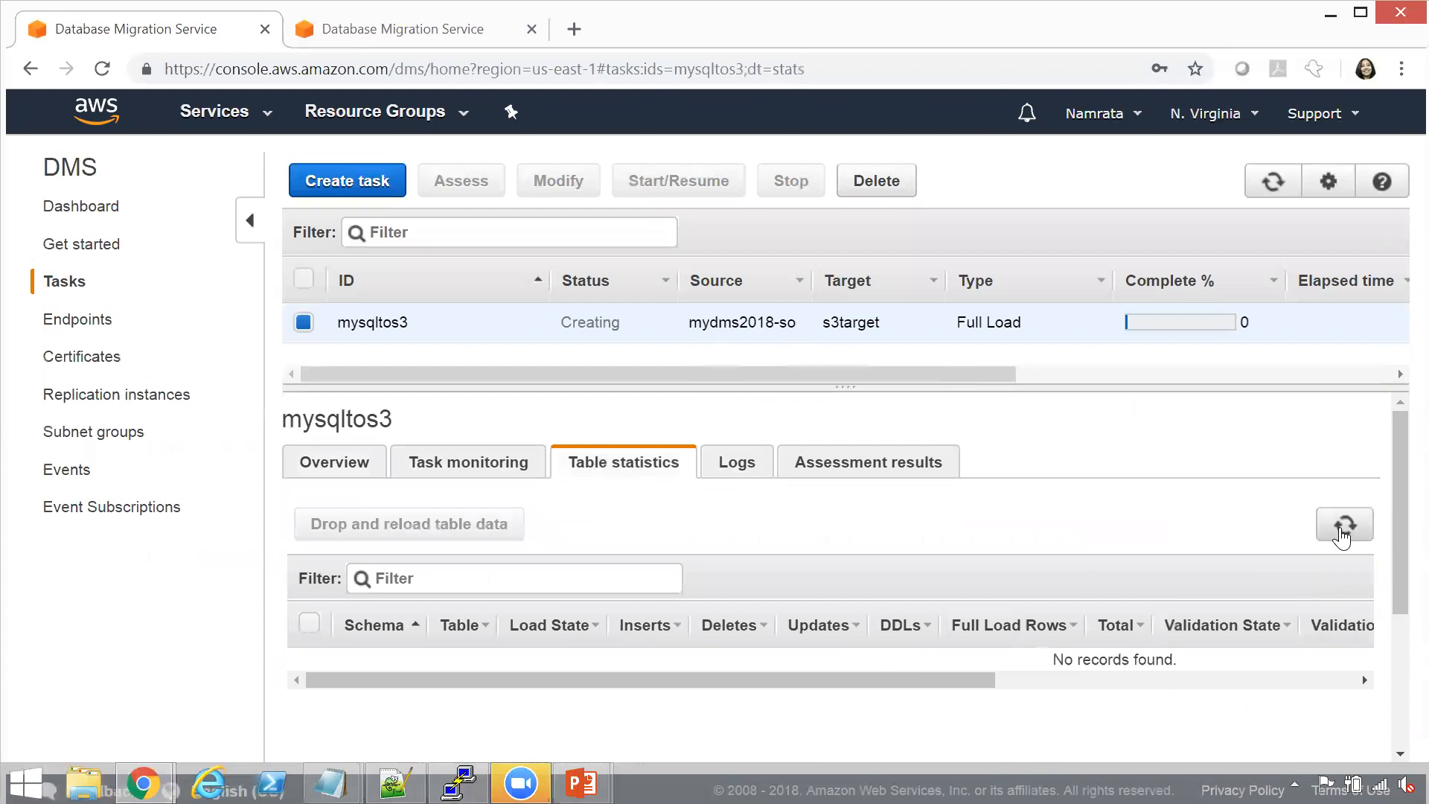
Refresh the mysqltos3 task's status and table statistics repeatedly to follow the progress of the full load
click(1275, 188)
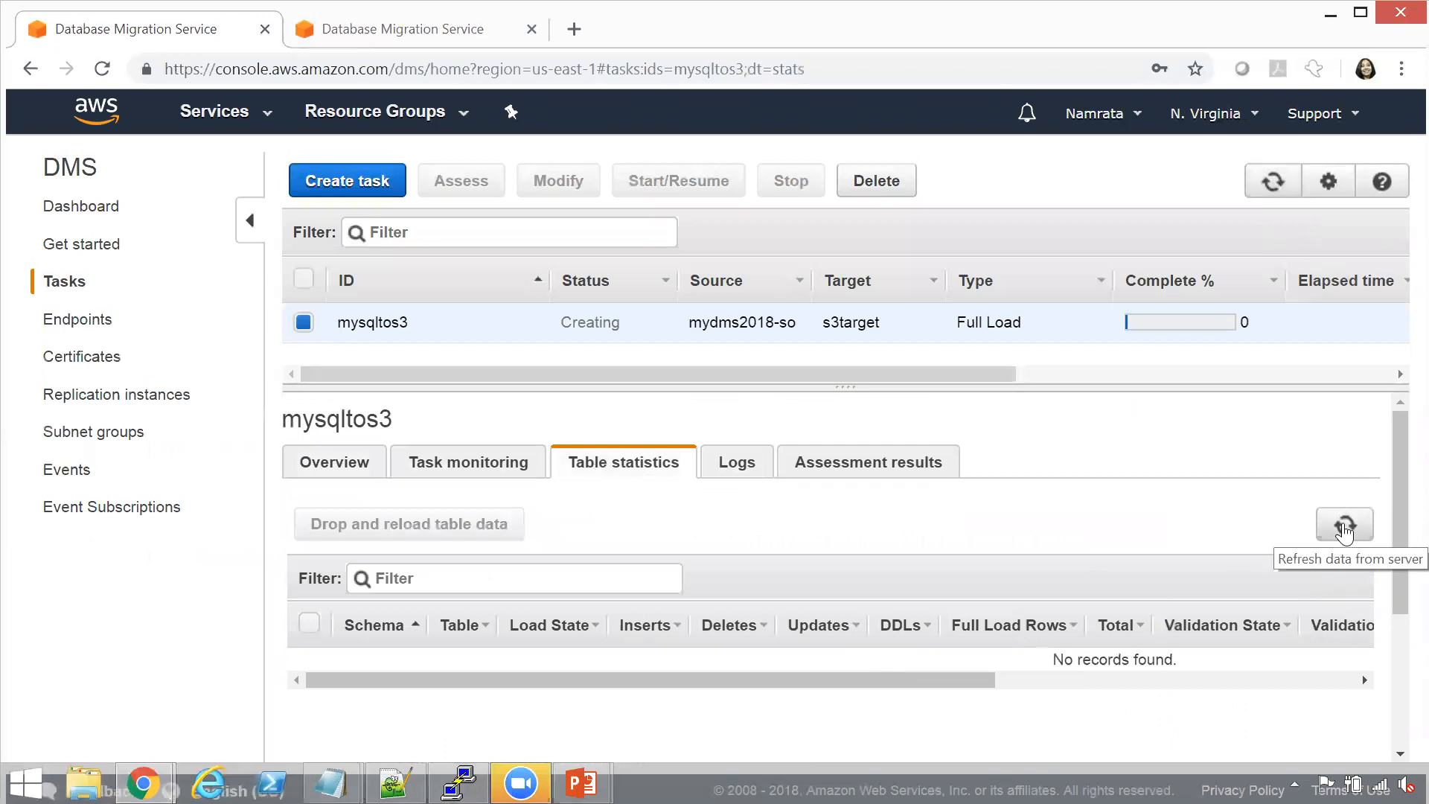
click(1271, 192)
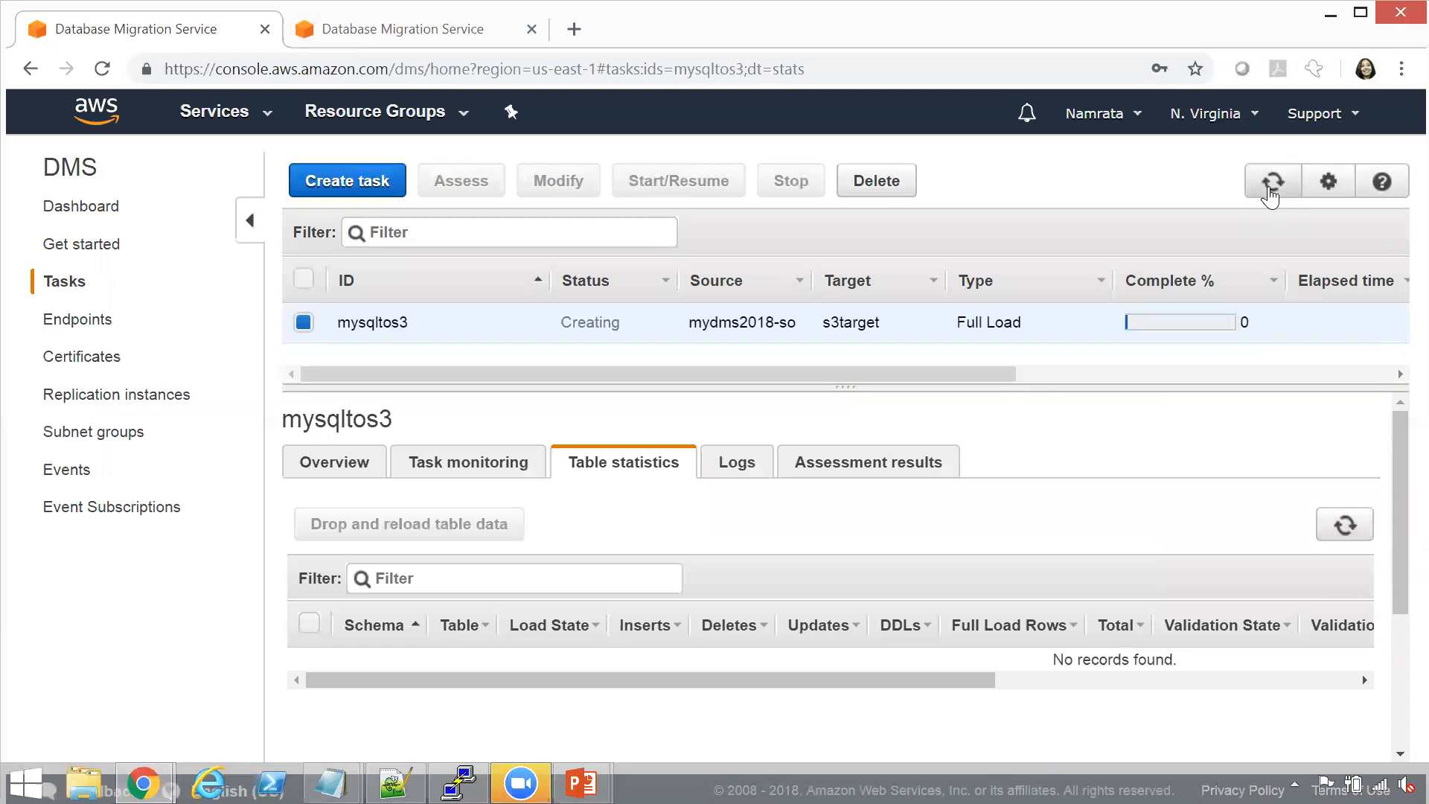
click(1271, 195)
click(1272, 192)
click(1271, 192)
click(1270, 196)
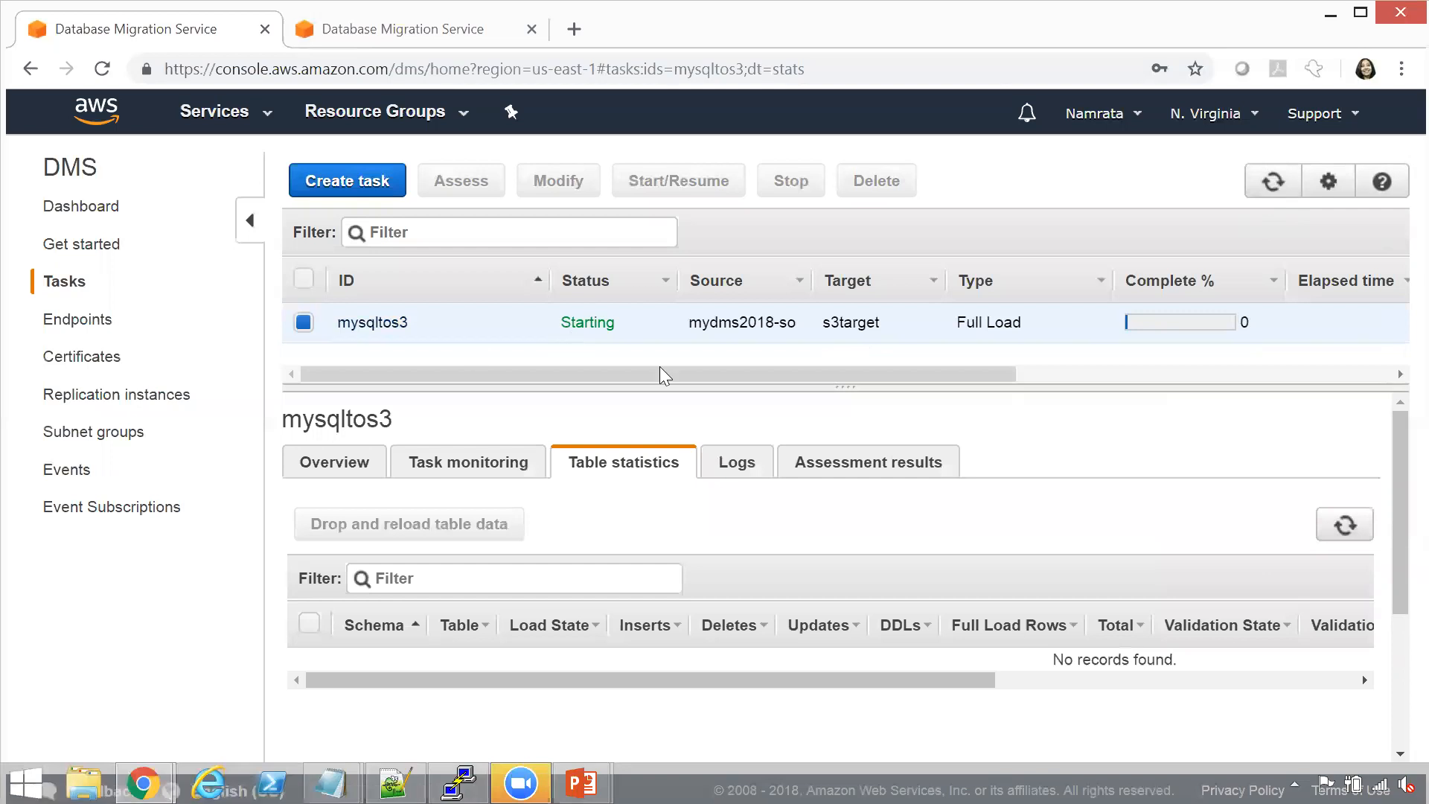
click(1352, 531)
click(1353, 530)
click(1353, 529)
click(1352, 529)
click(1352, 529)
click(1268, 188)
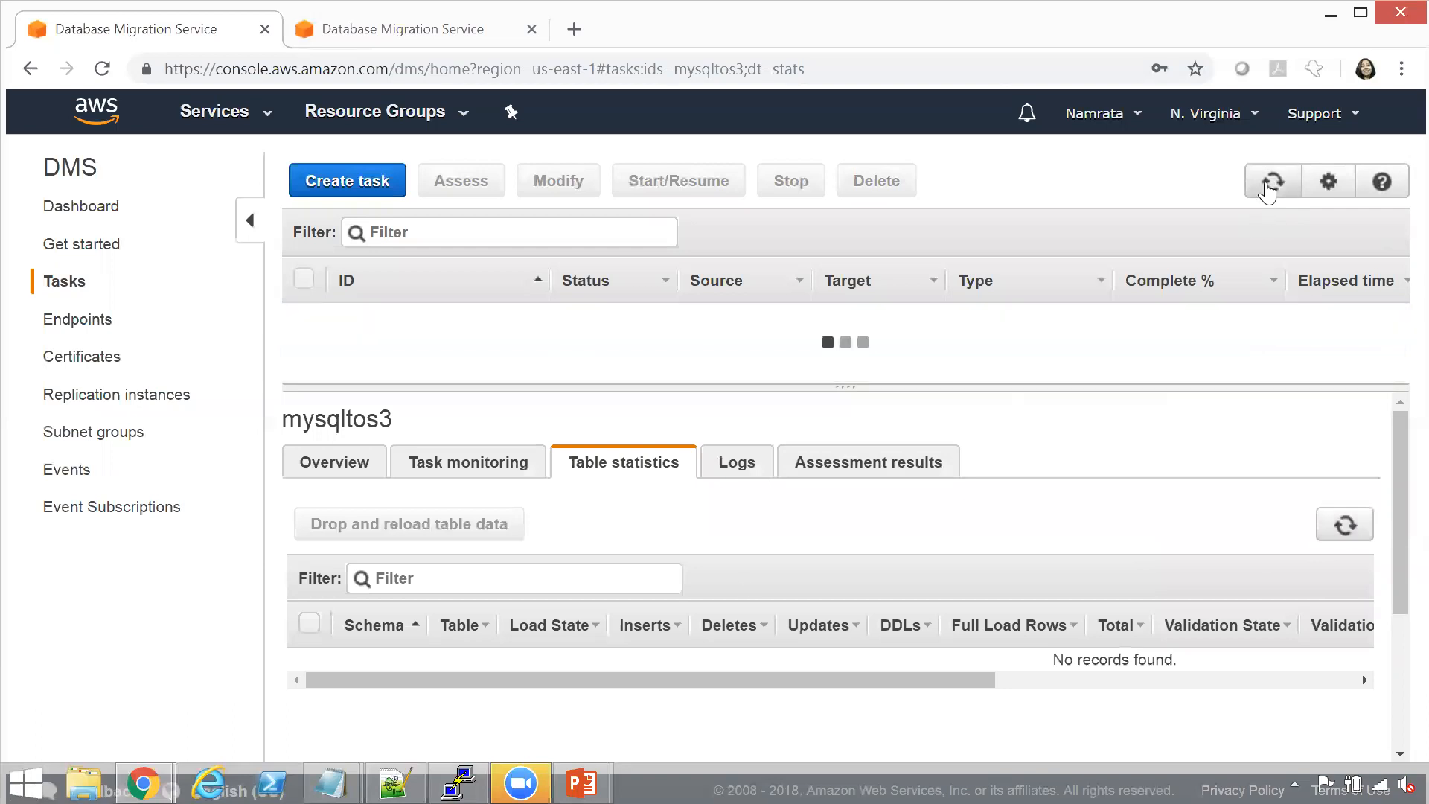
click(1268, 188)
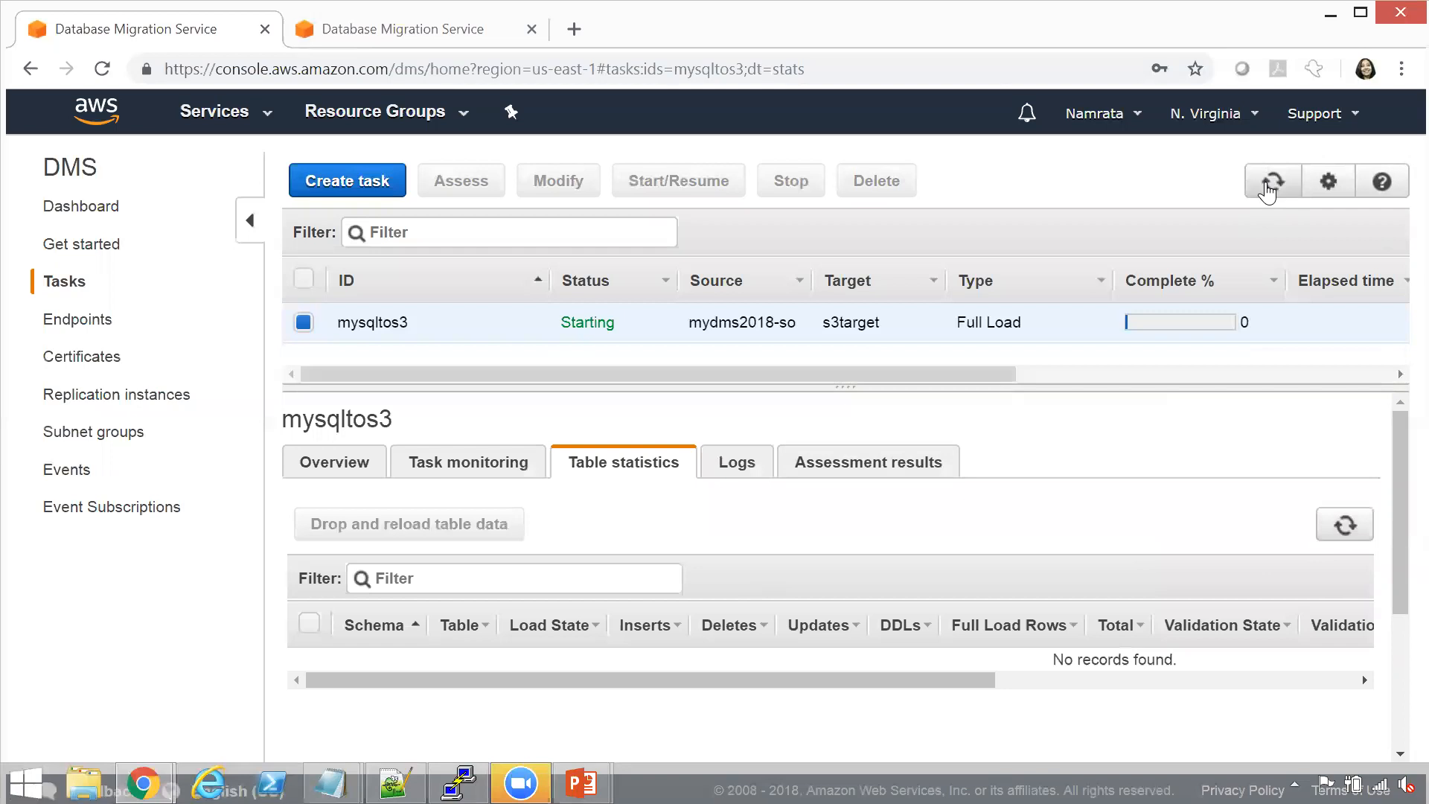
click(1269, 188)
click(1268, 188)
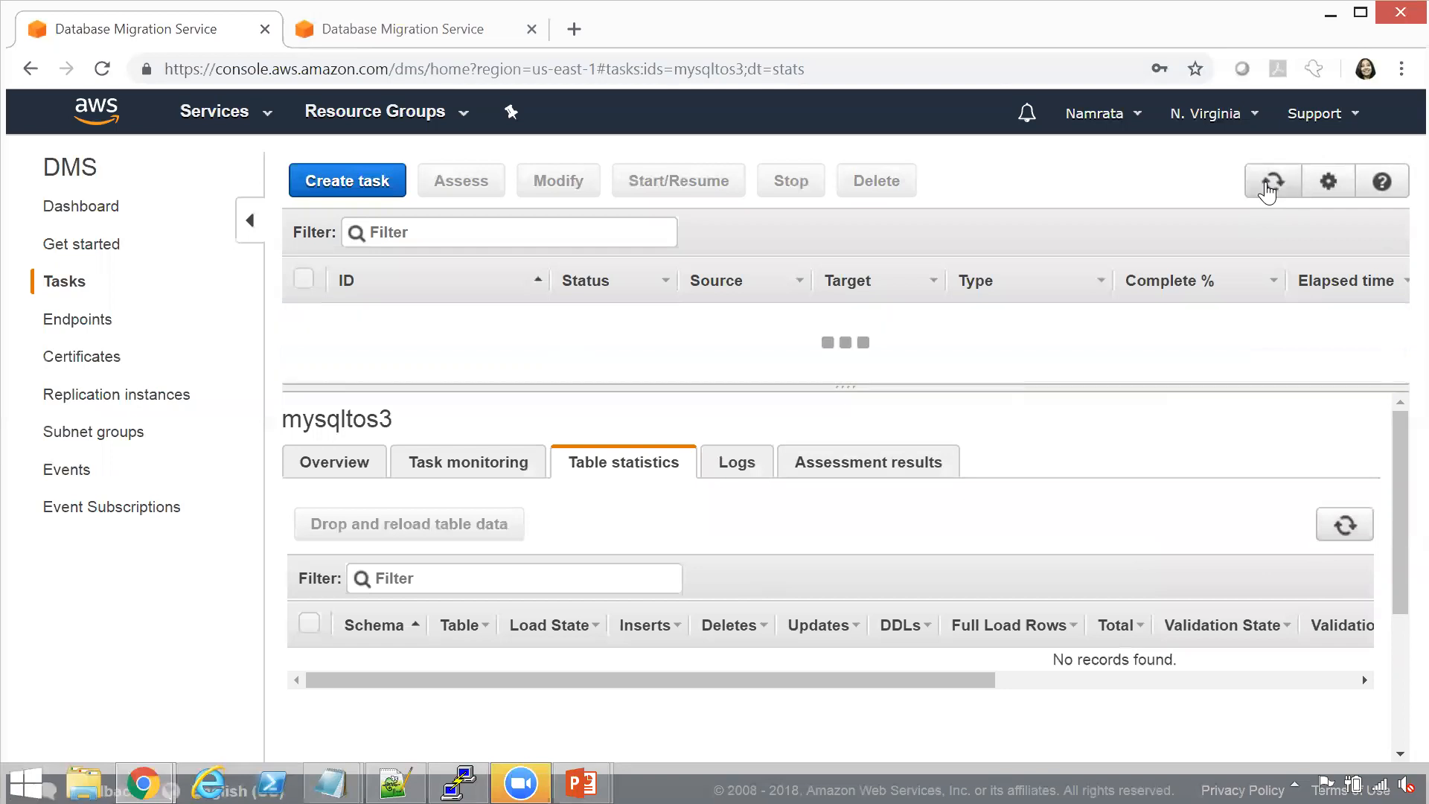
click(1268, 187)
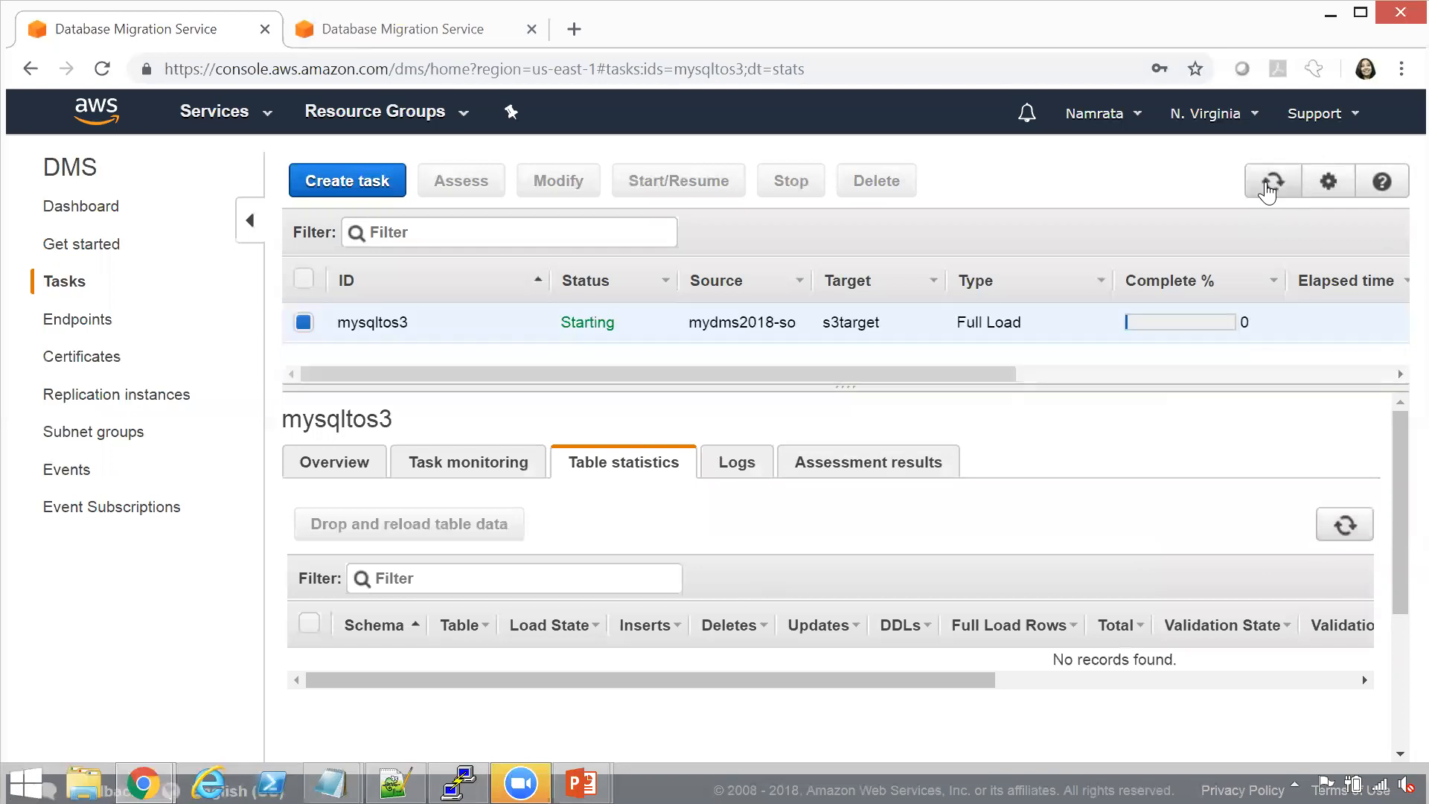
click(1268, 187)
click(1268, 188)
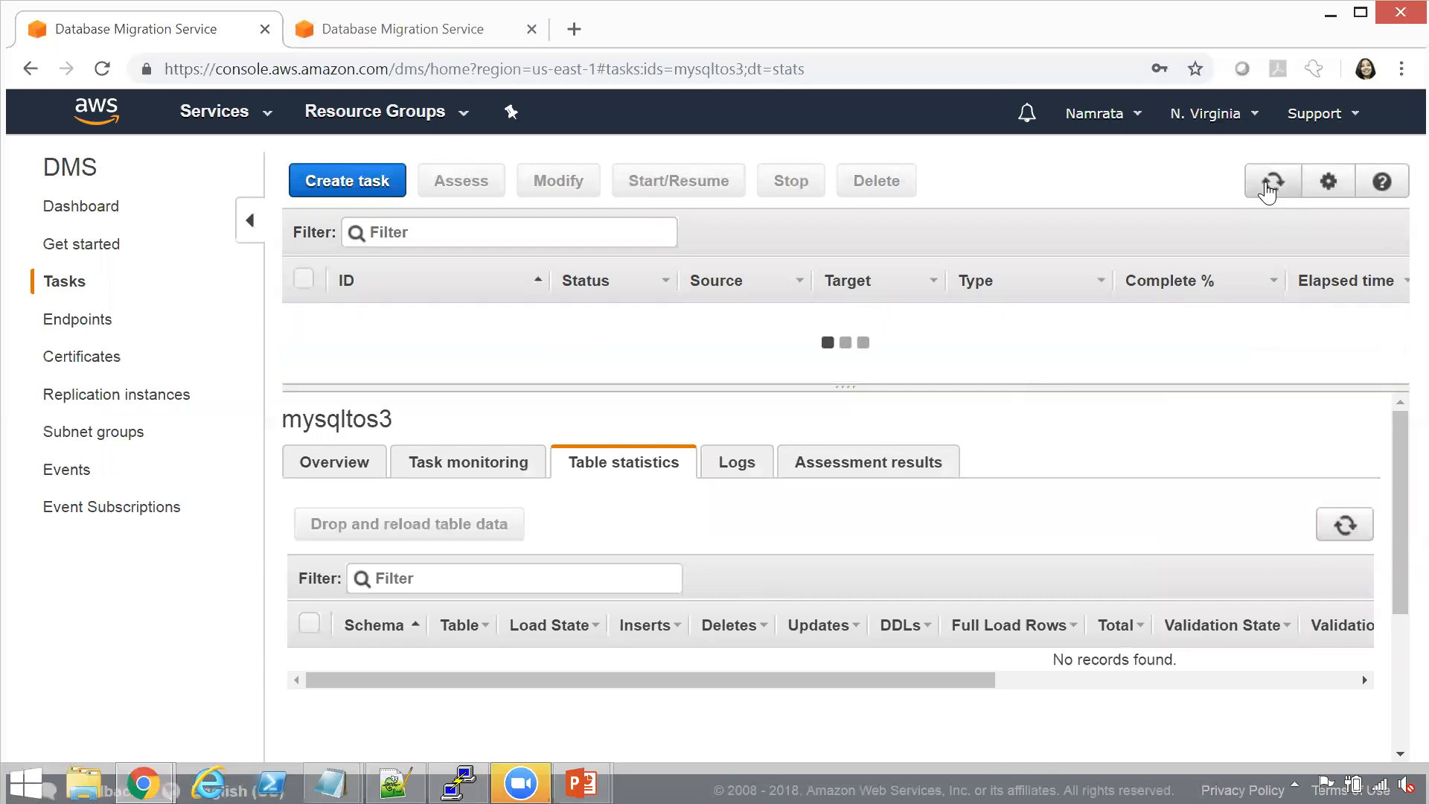
click(1268, 188)
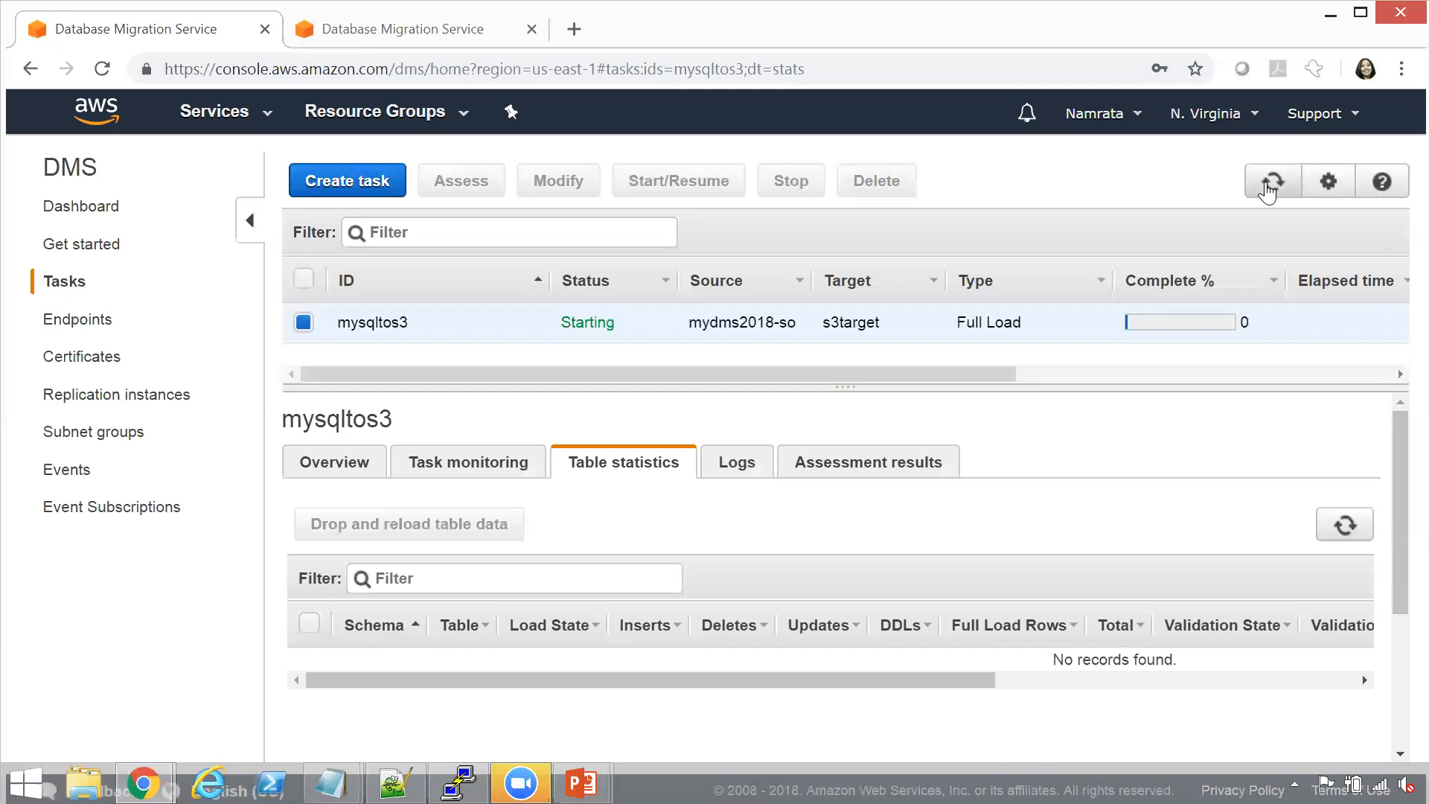
click(1268, 190)
click(1268, 190)
click(1340, 519)
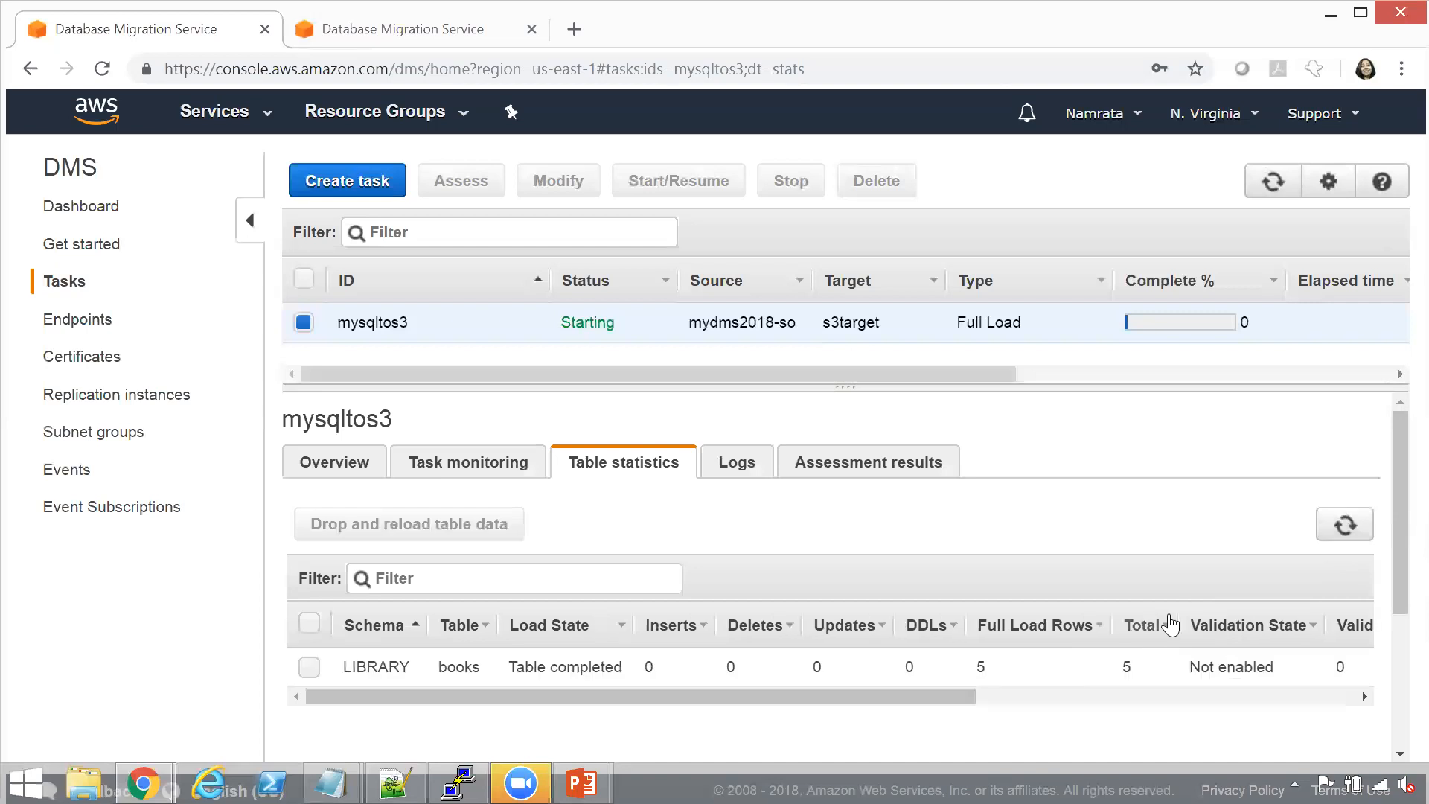
Examine the books table's load and validation statistics and refresh the status of the mysqltos3 task
click(1272, 182)
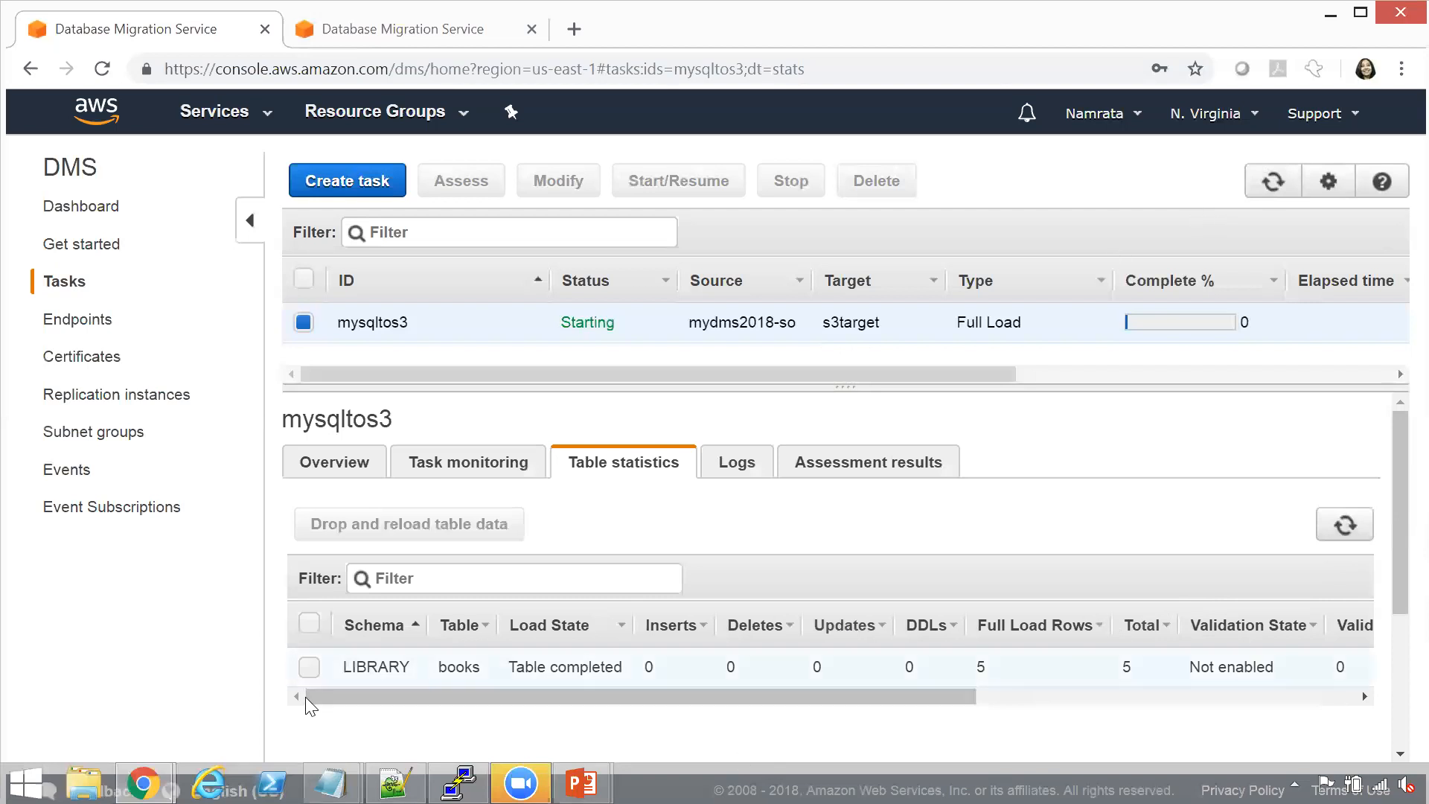
click(303, 672)
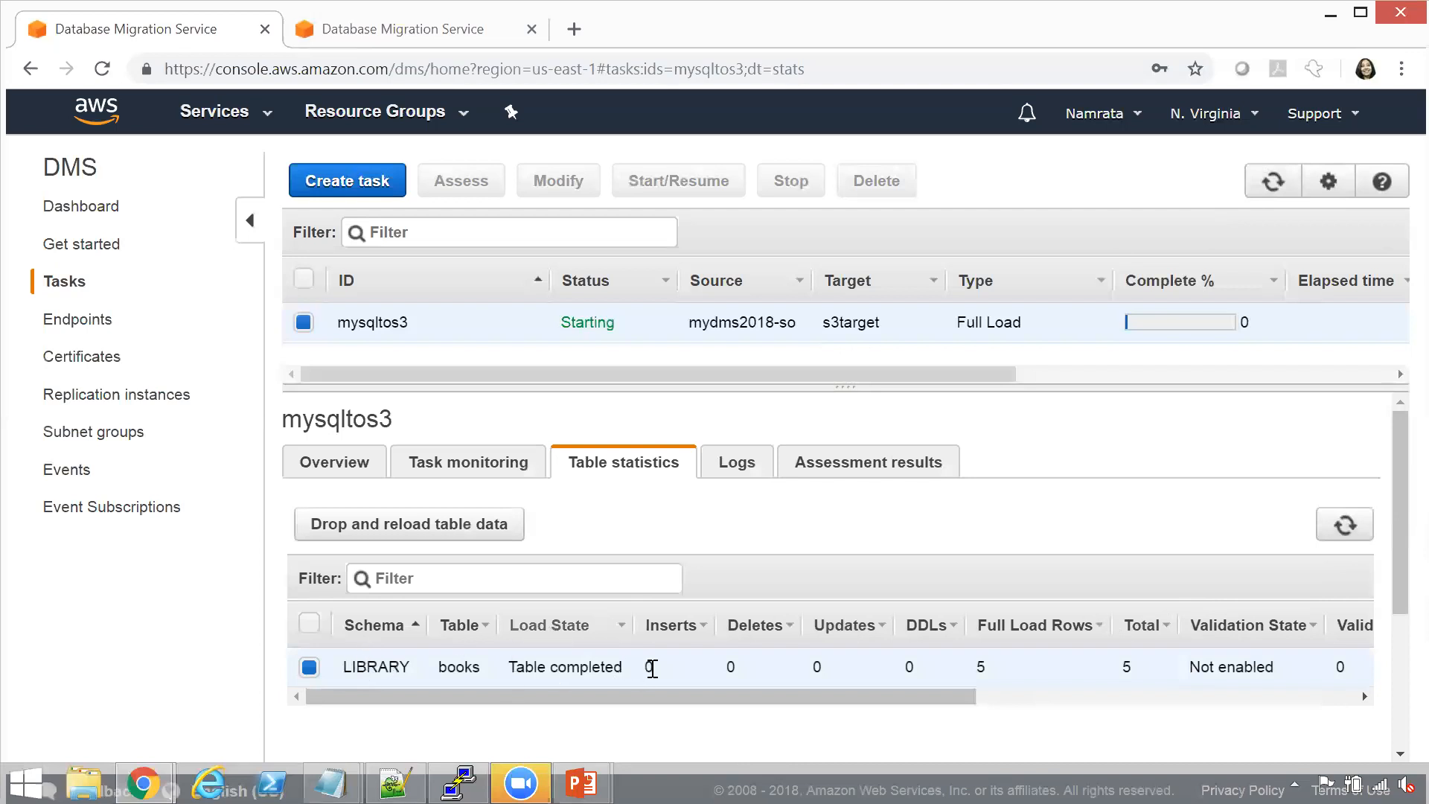
drag(682, 697, 931, 707)
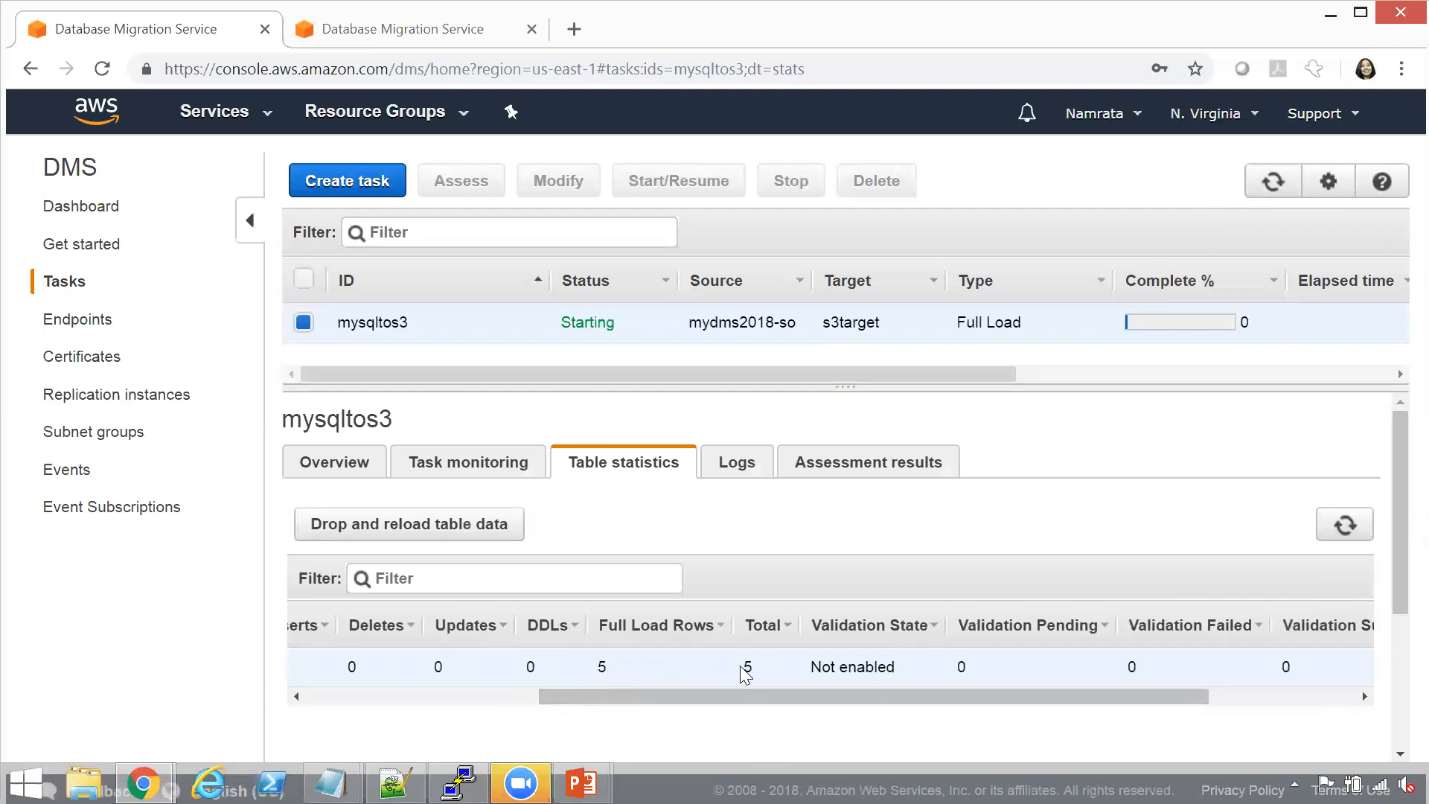
click(1274, 192)
click(1274, 192)
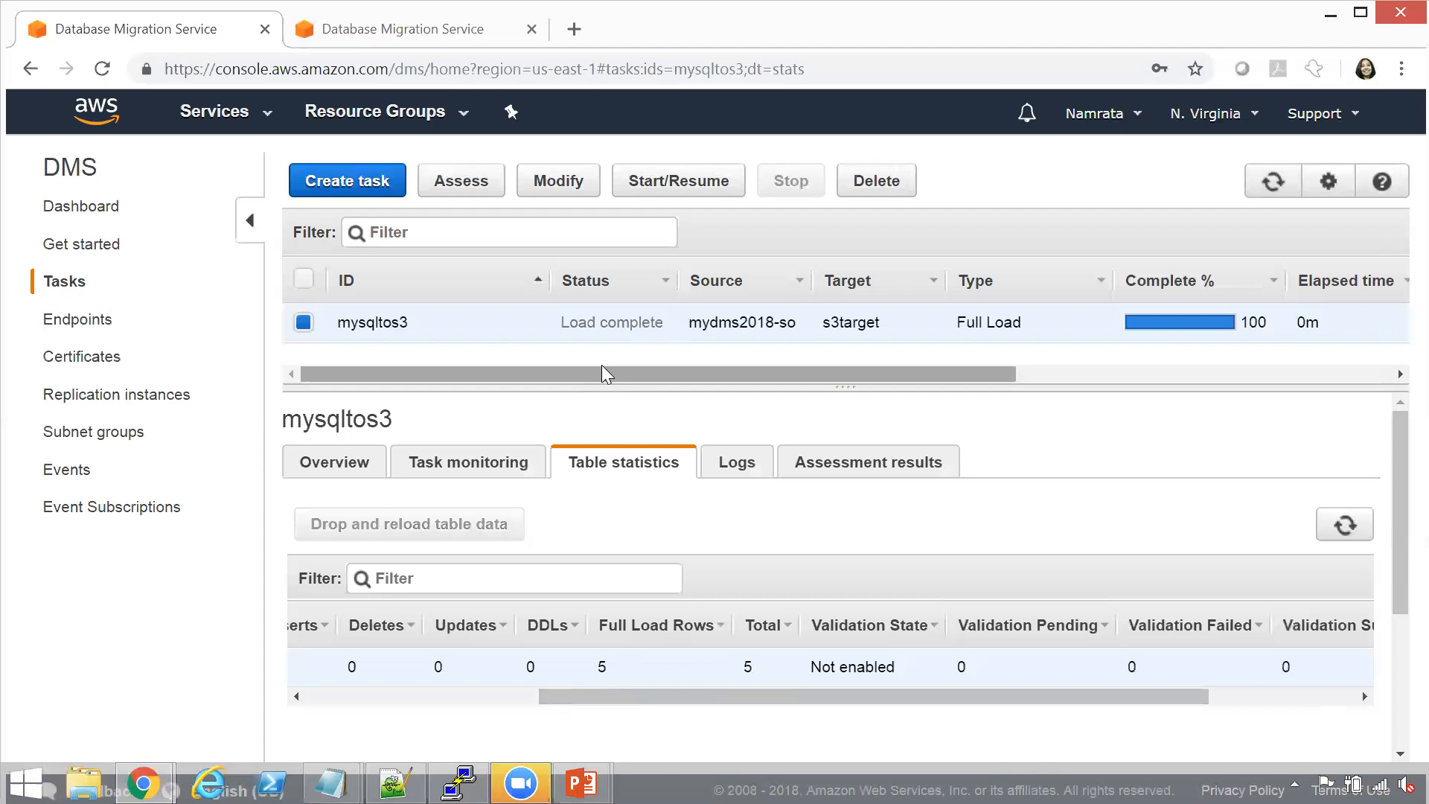
Open S3 in the second Database Migration Service browser tab and browse to the LIBRARY/books folder of mydmsbucketforcsv
click(324, 35)
click(267, 115)
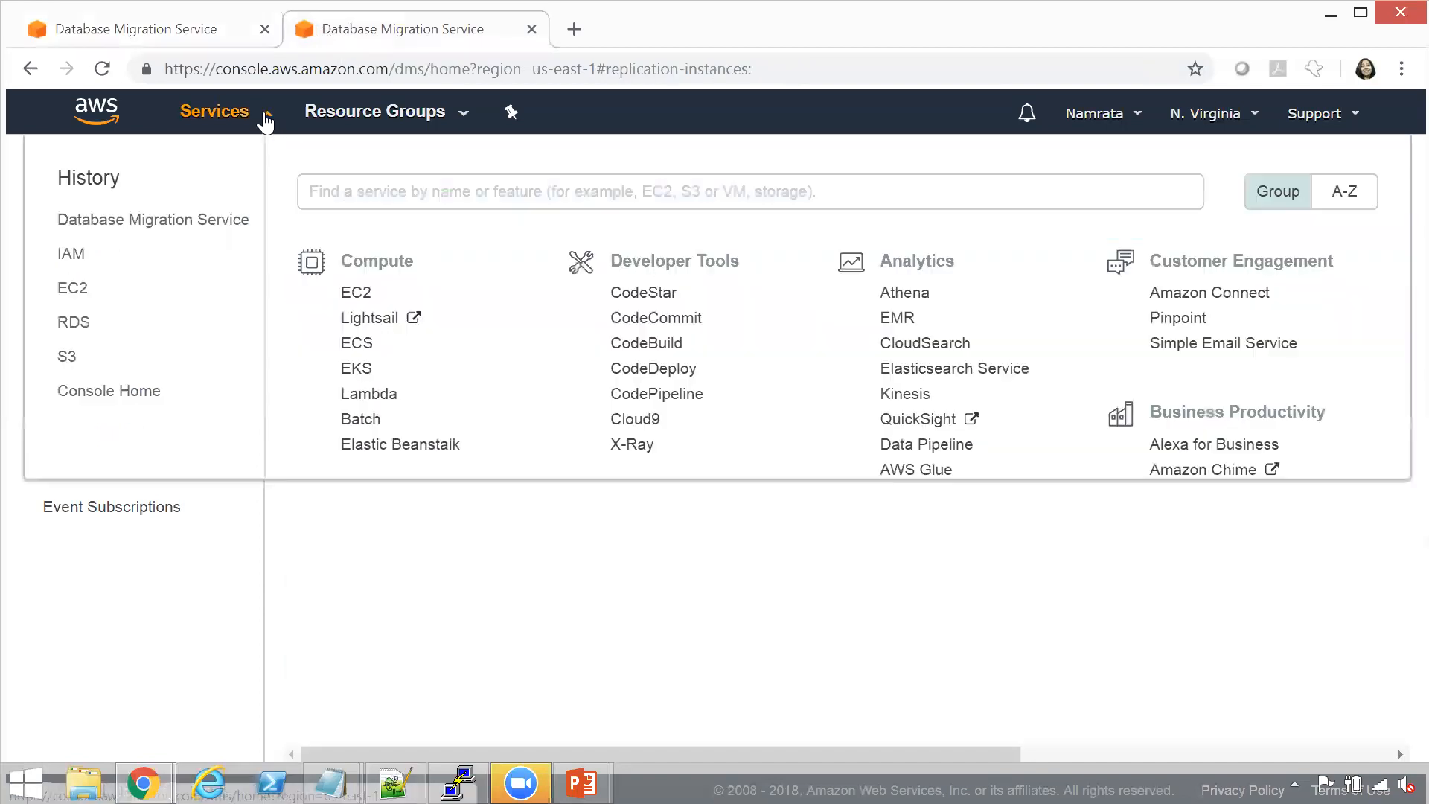
click(67, 358)
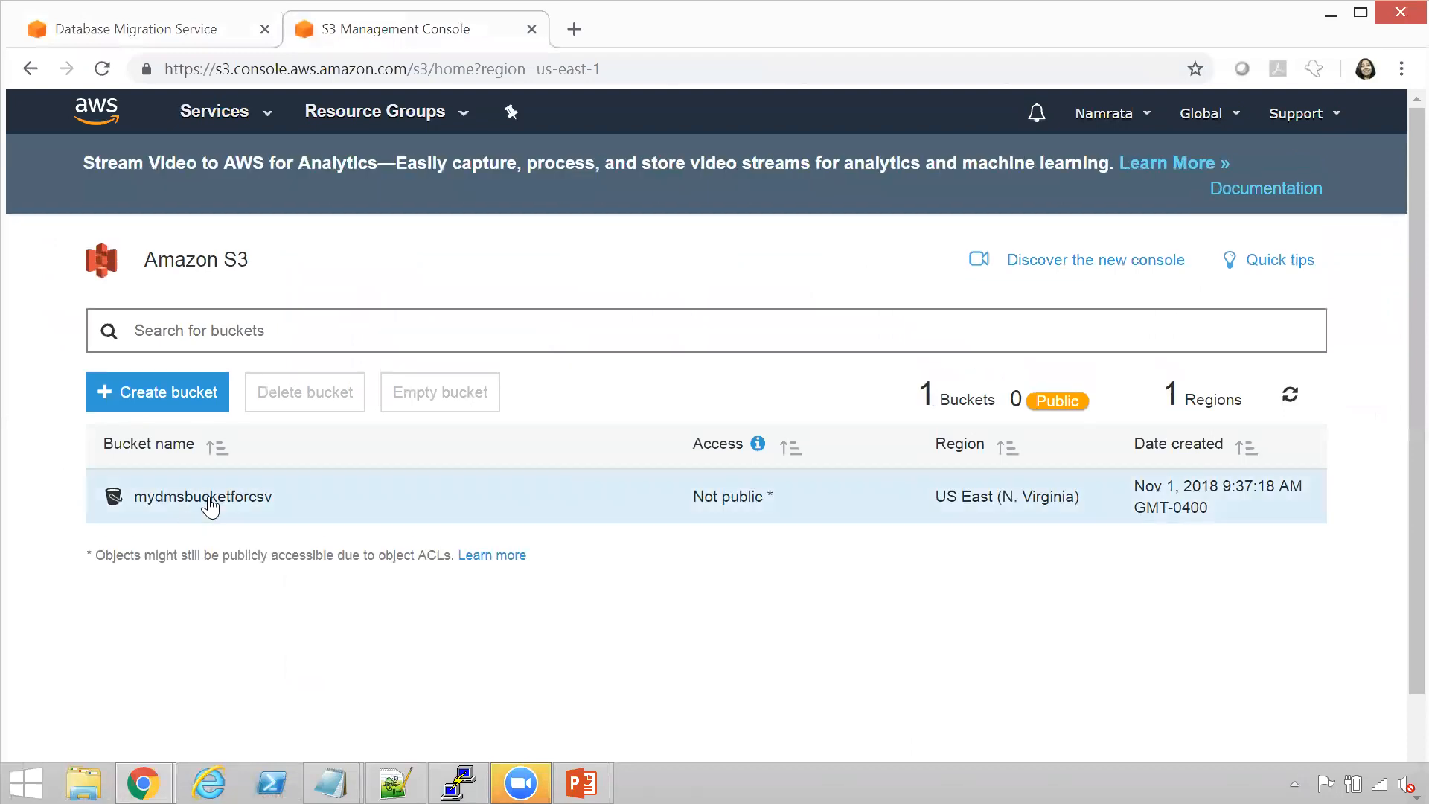
click(211, 497)
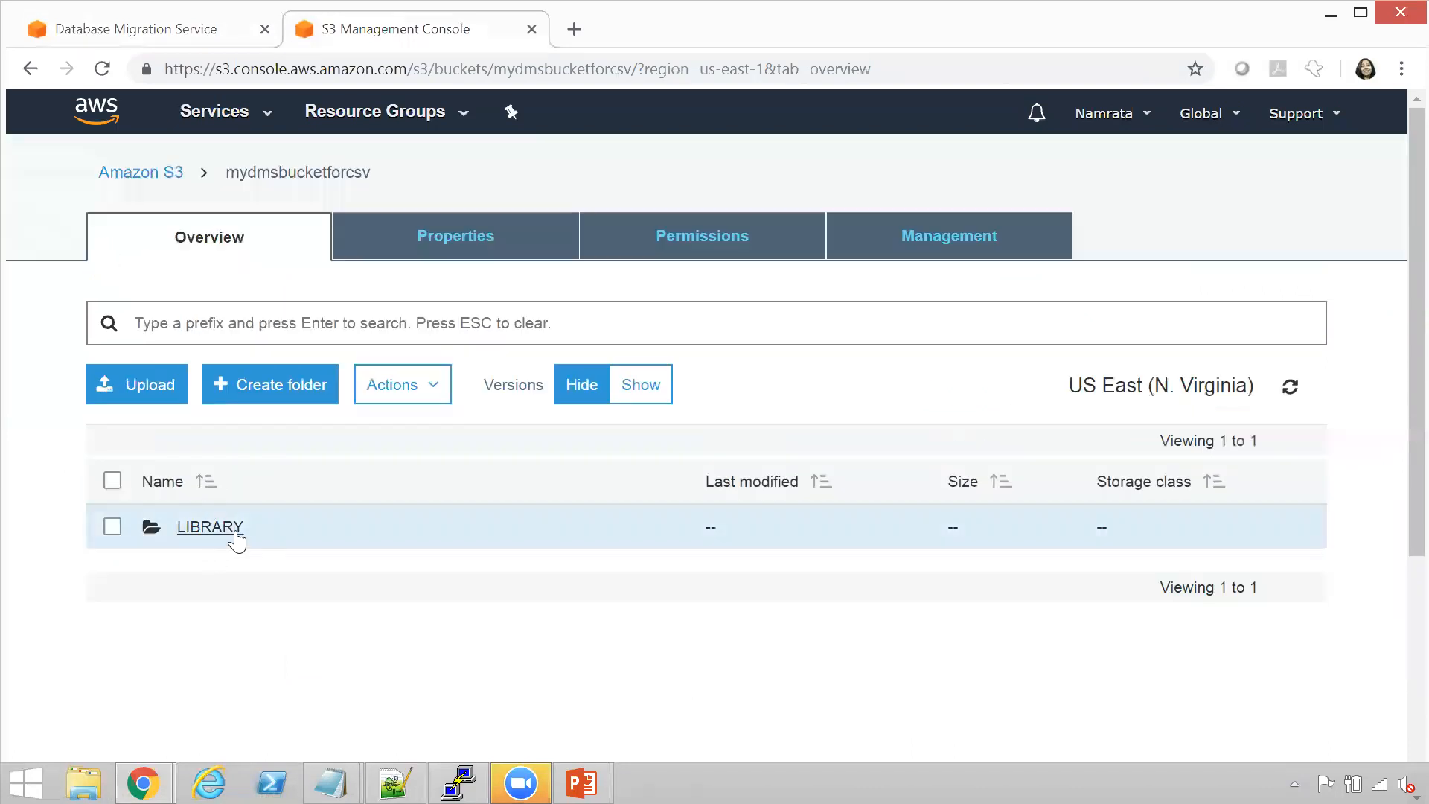
click(210, 527)
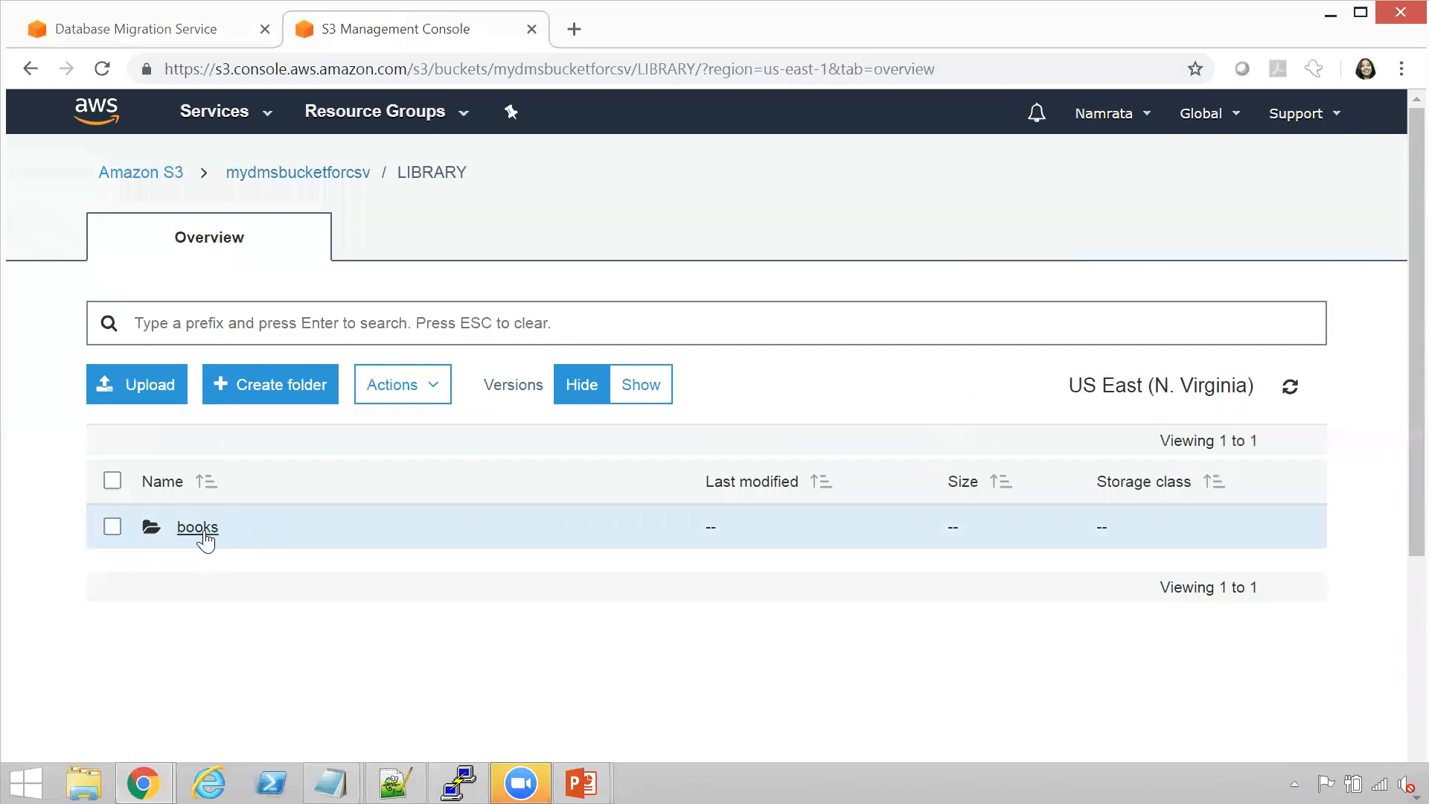
click(198, 528)
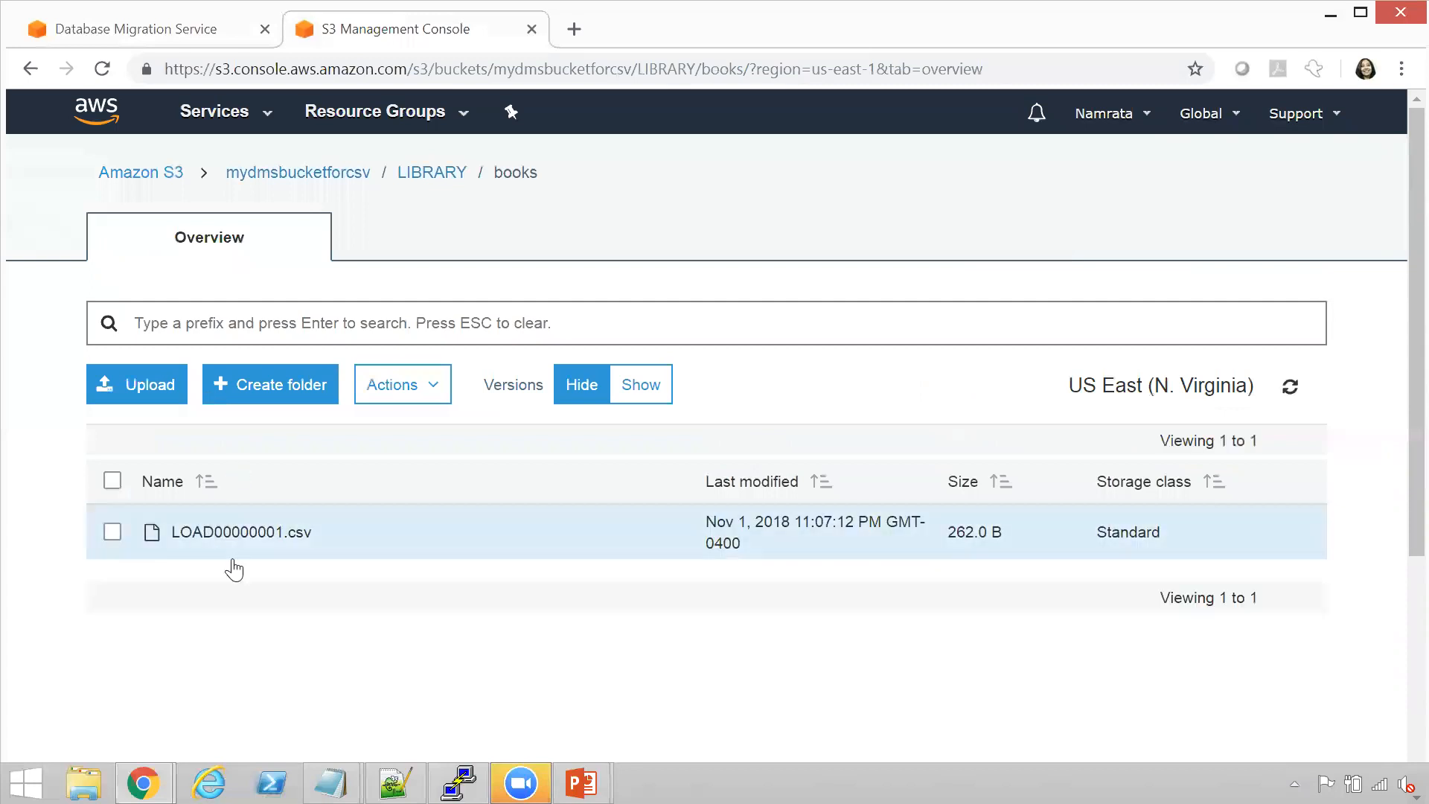
Download LOAD00000001.csv from the books folder and look through its object details
click(239, 533)
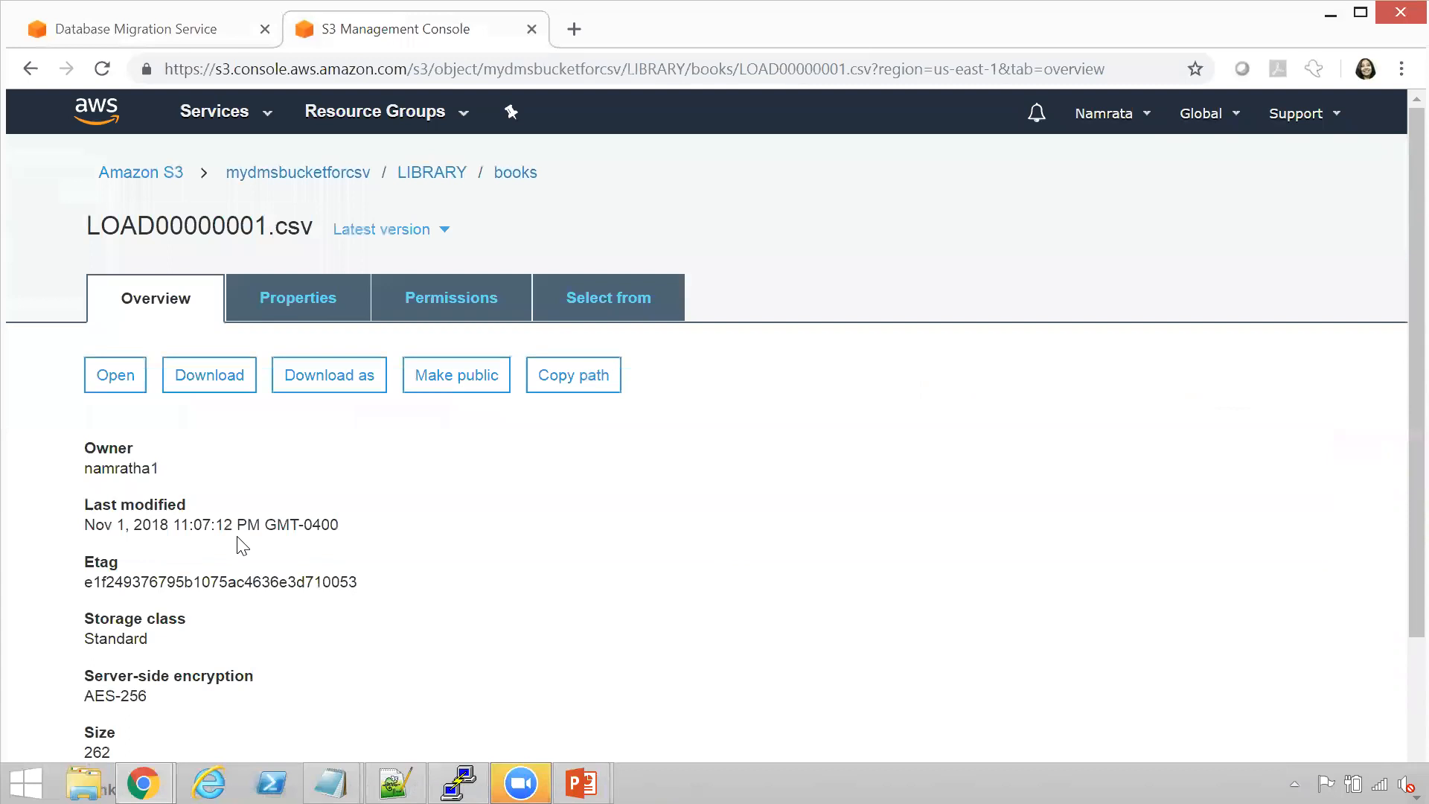
click(200, 365)
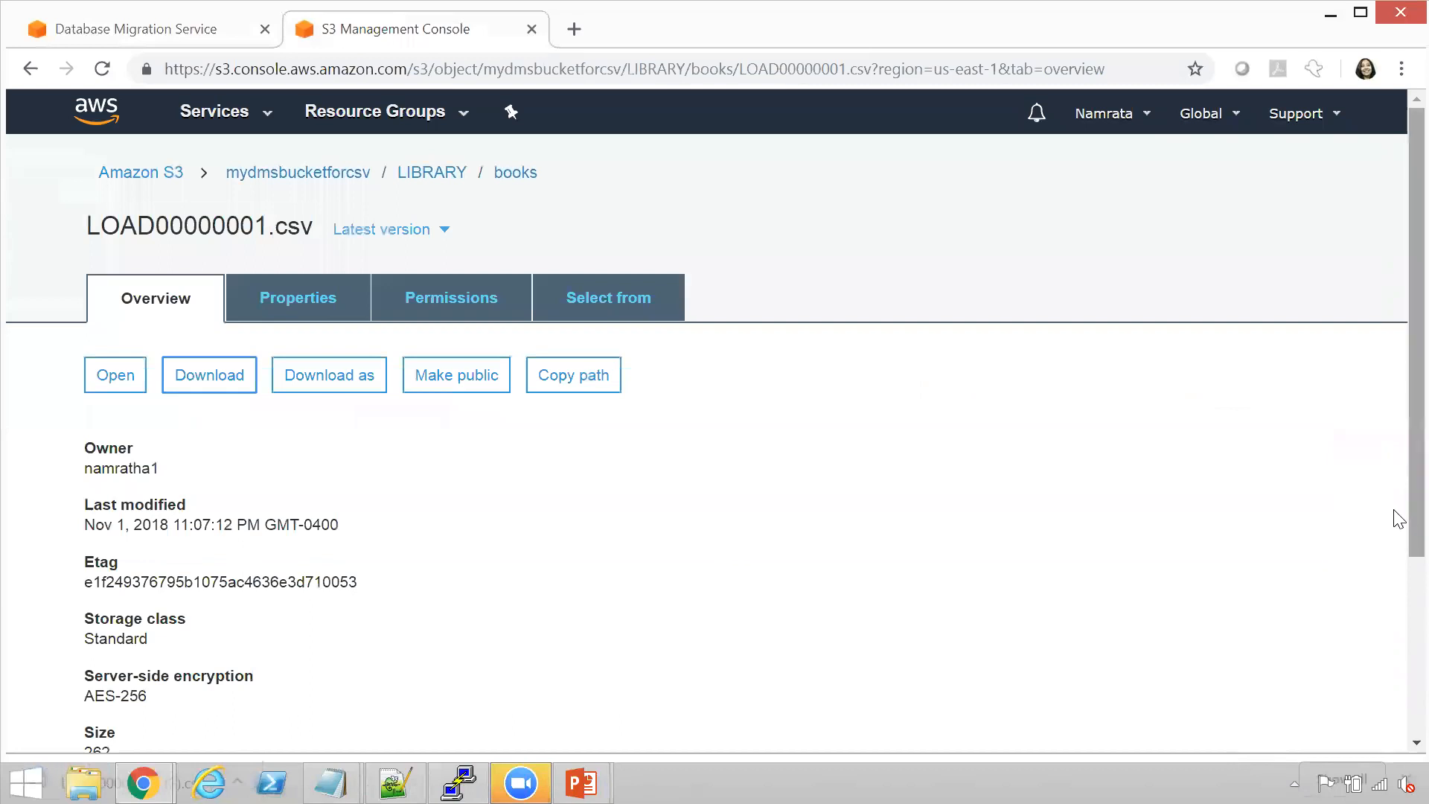
scroll(1395, 521, down, 1)
scroll(1397, 606, down, 2)
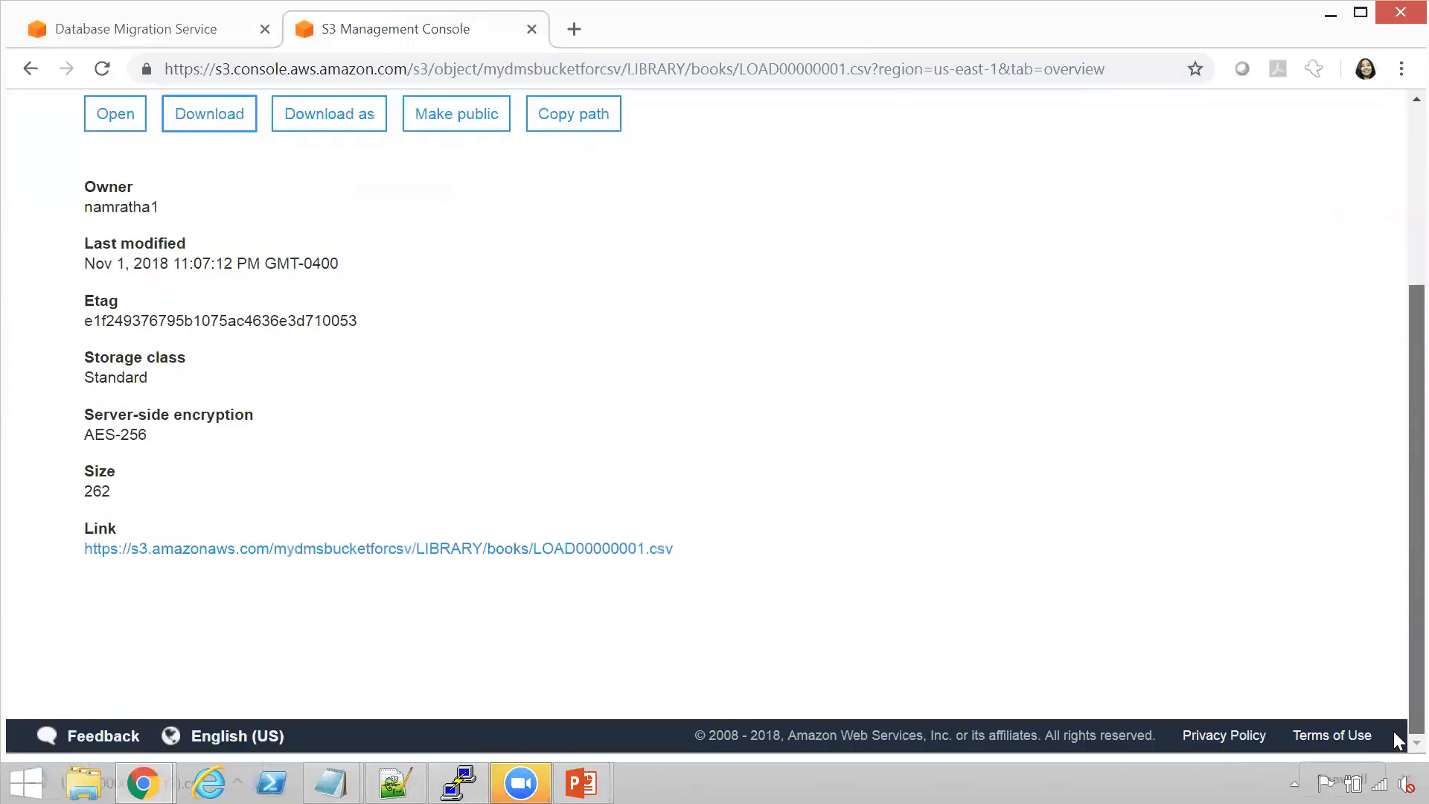
scroll(1394, 715, up, 1)
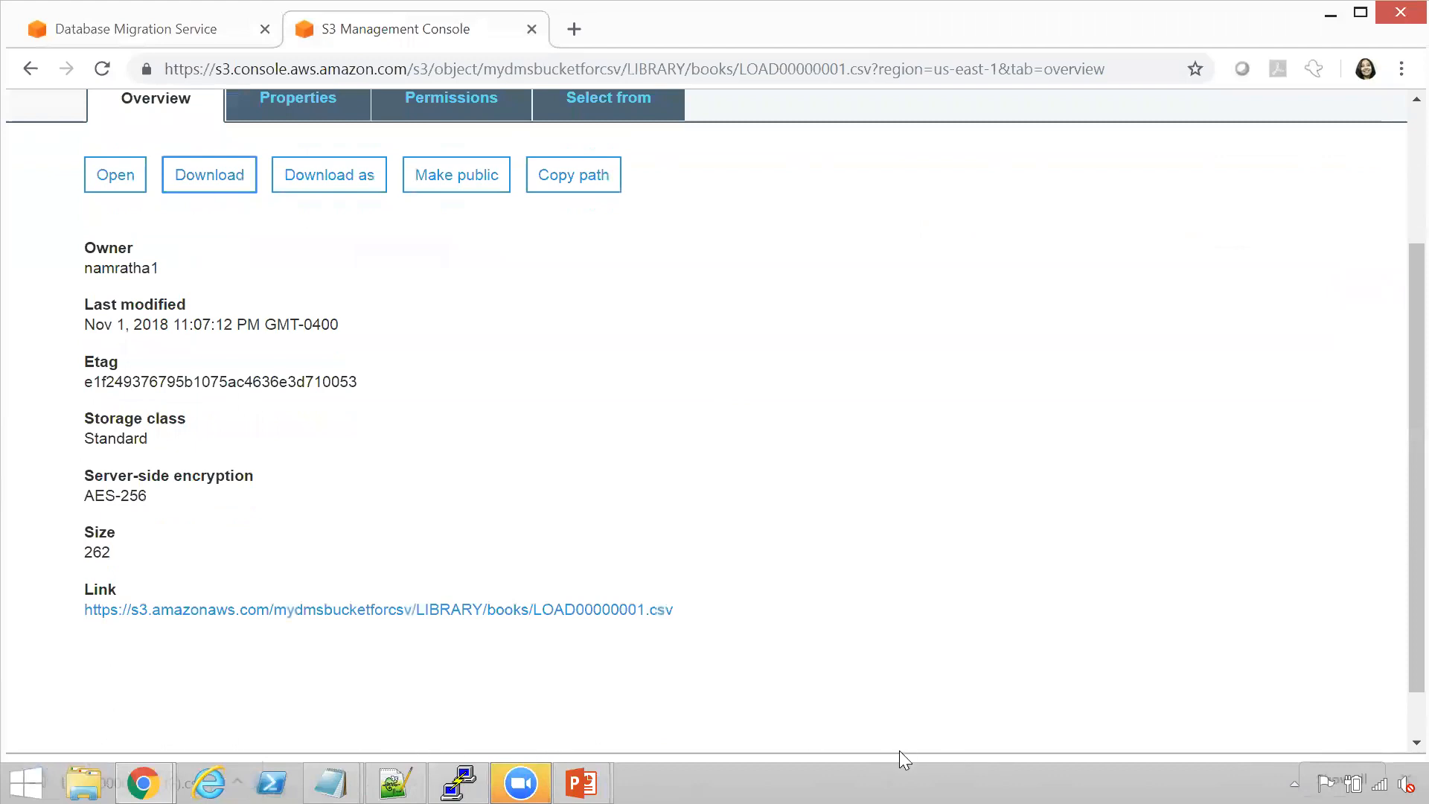
key(super+r)
text(d)
key(Escape)
key(Escape)
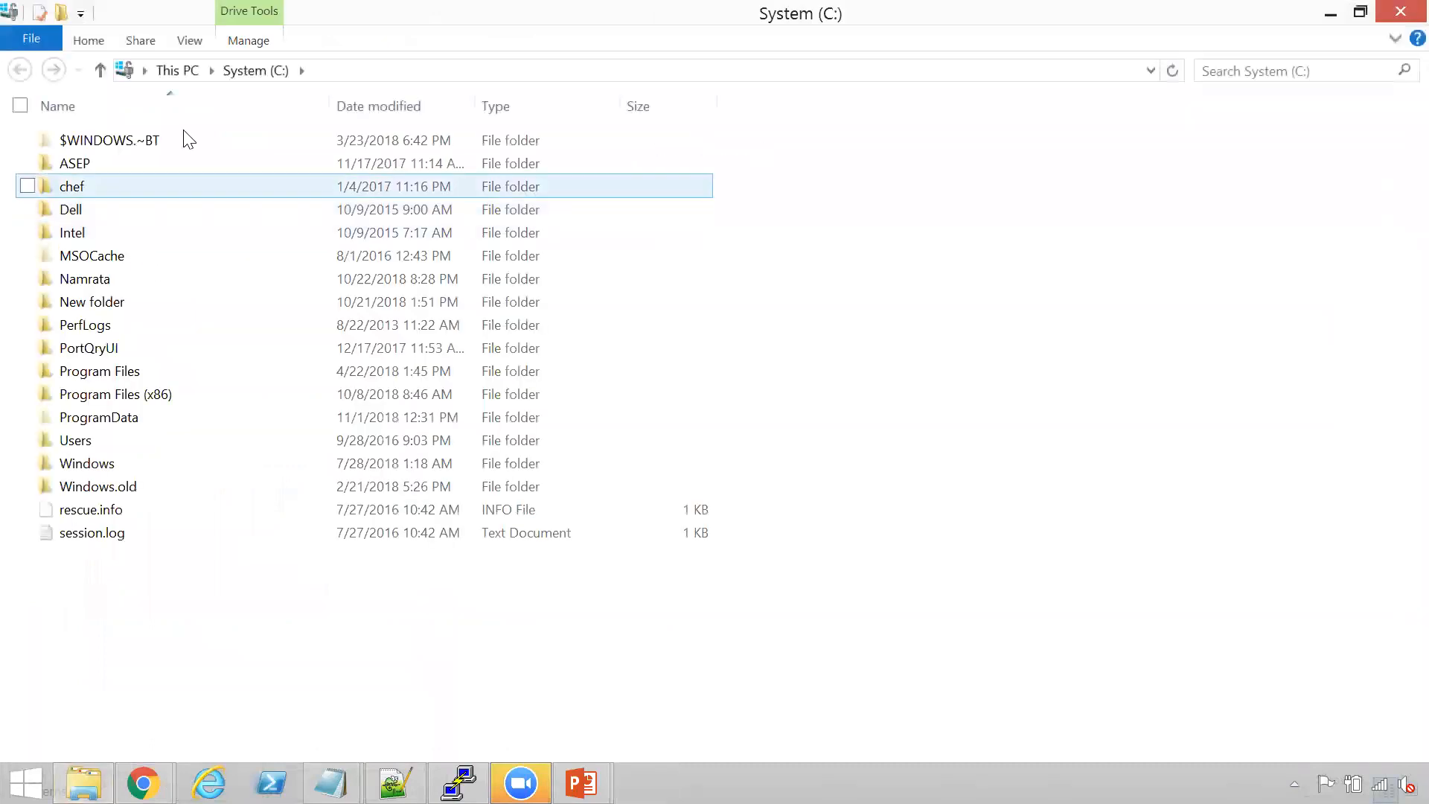
Browse to the Downloads folder in File Explorer and open LOAD00000001 (2).csv with Excel
click(177, 70)
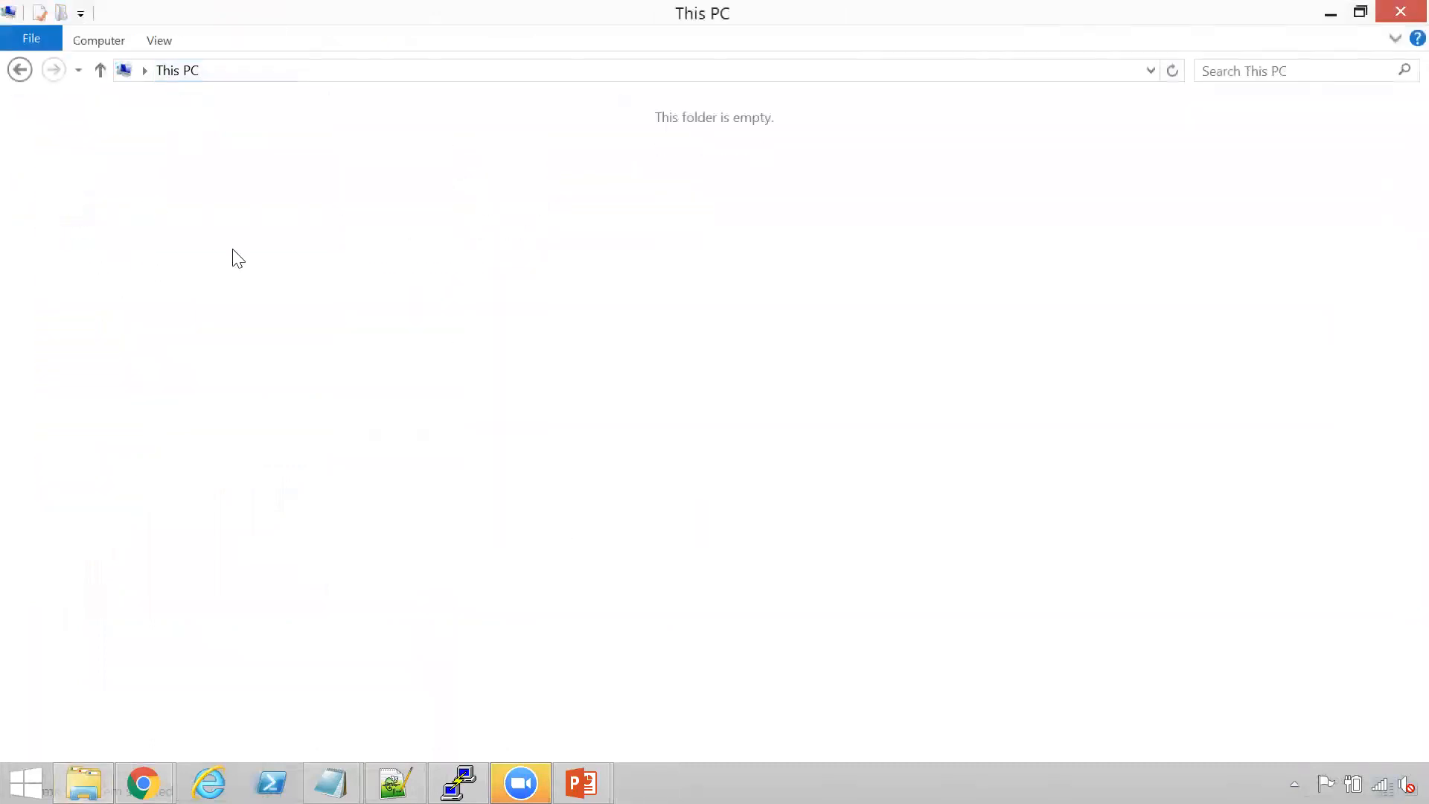
double_click(643, 163)
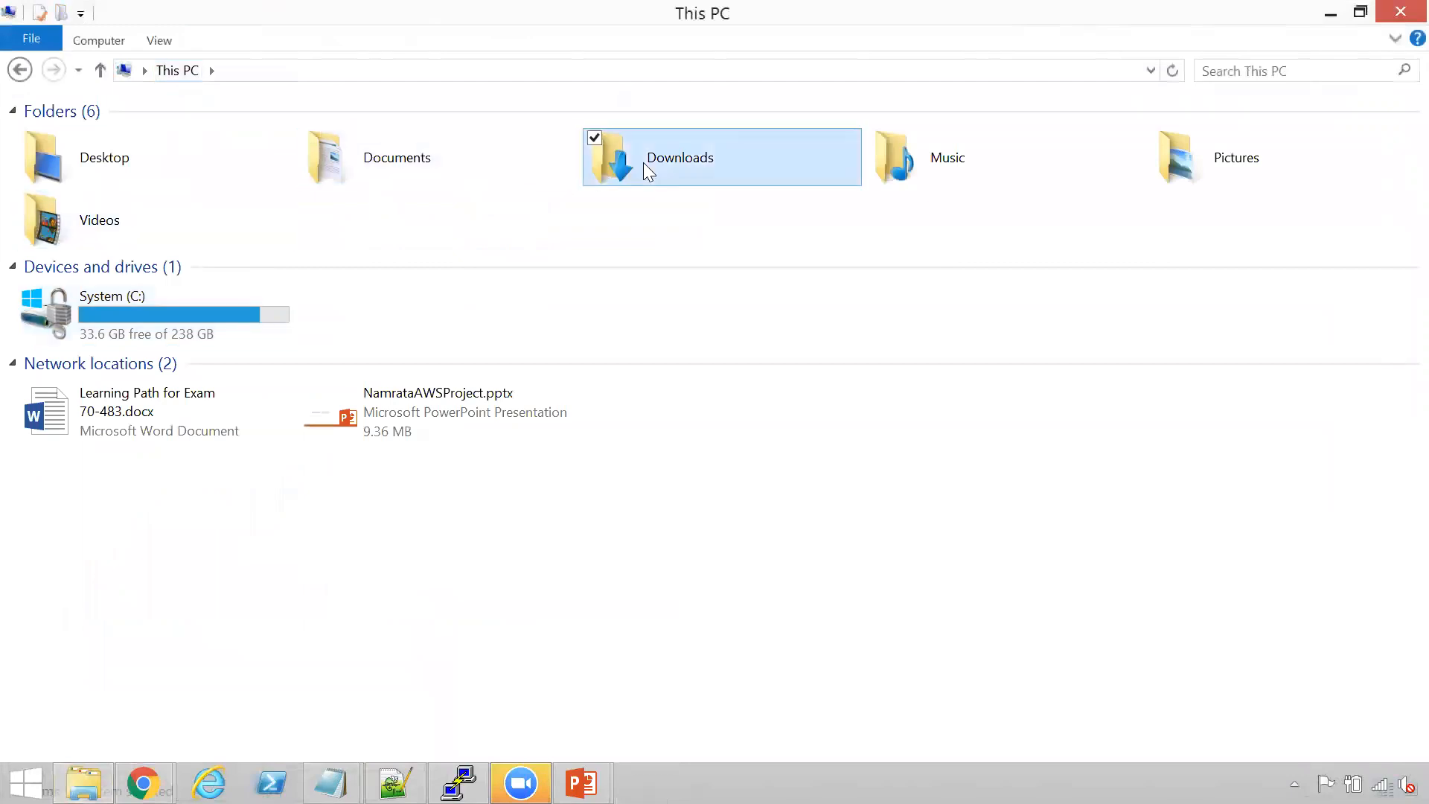
click(188, 149)
right_click(187, 149)
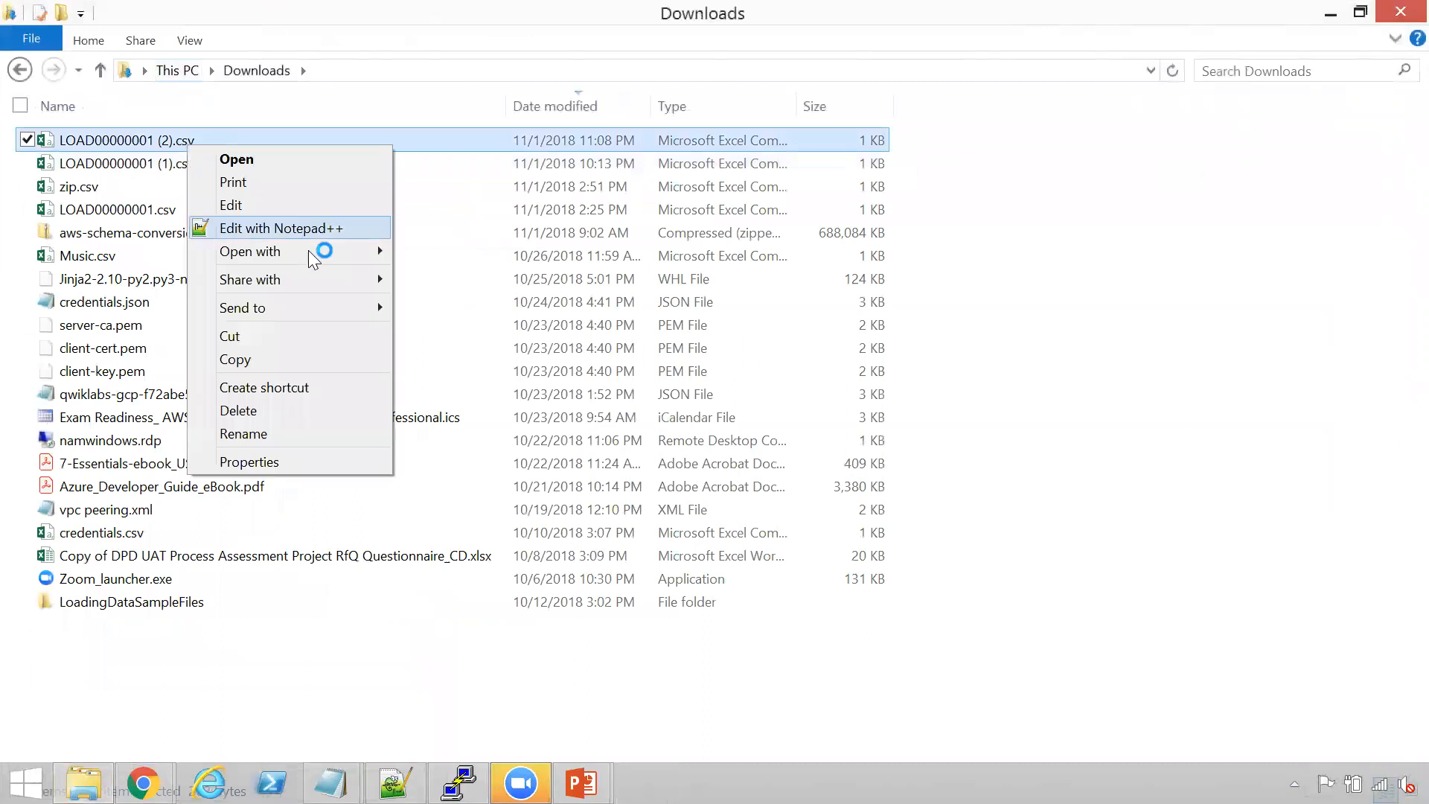
mouse_move(309, 250)
click(446, 251)
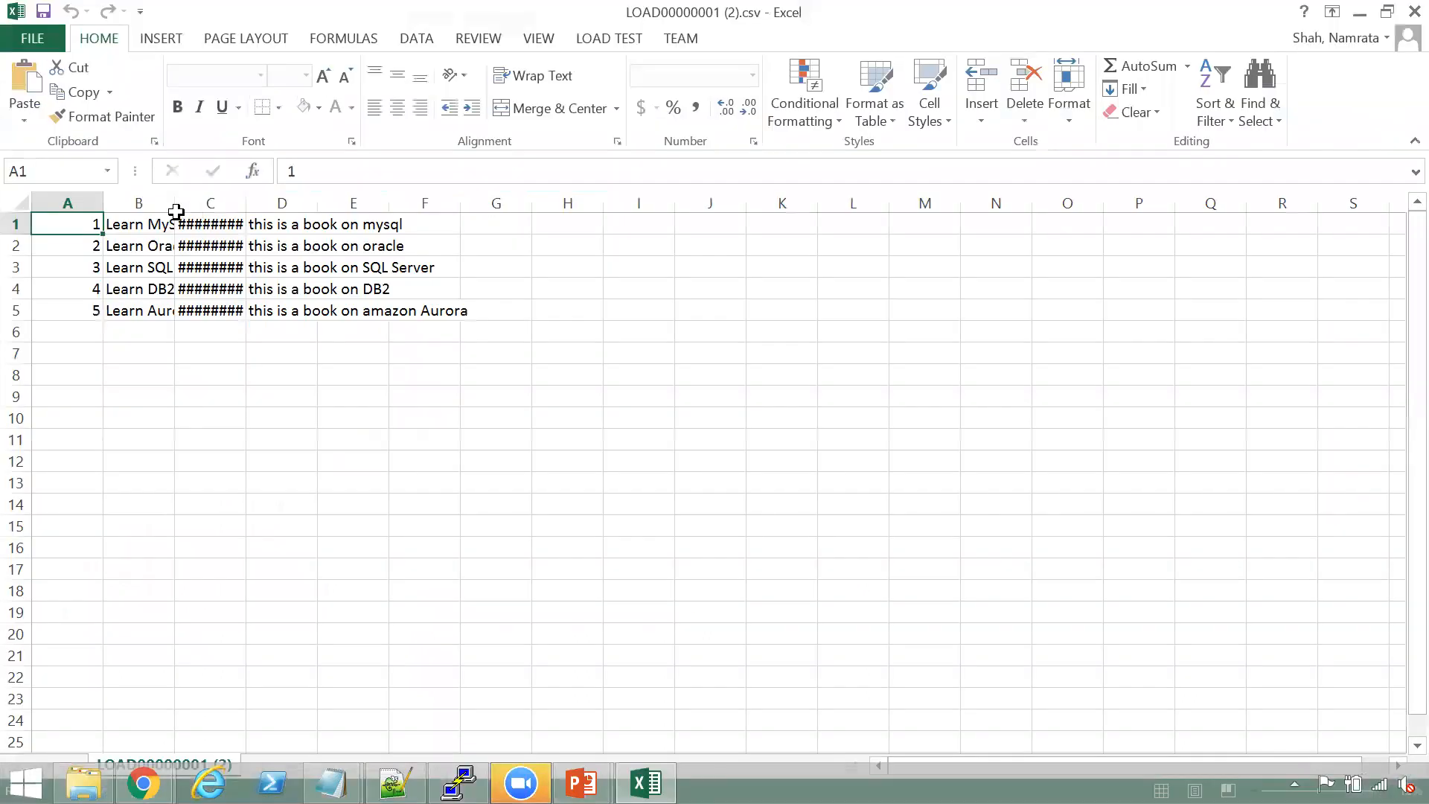
Autofit the widths of columns B, C and D so the book titles, dates and descriptions fit
double_click(172, 203)
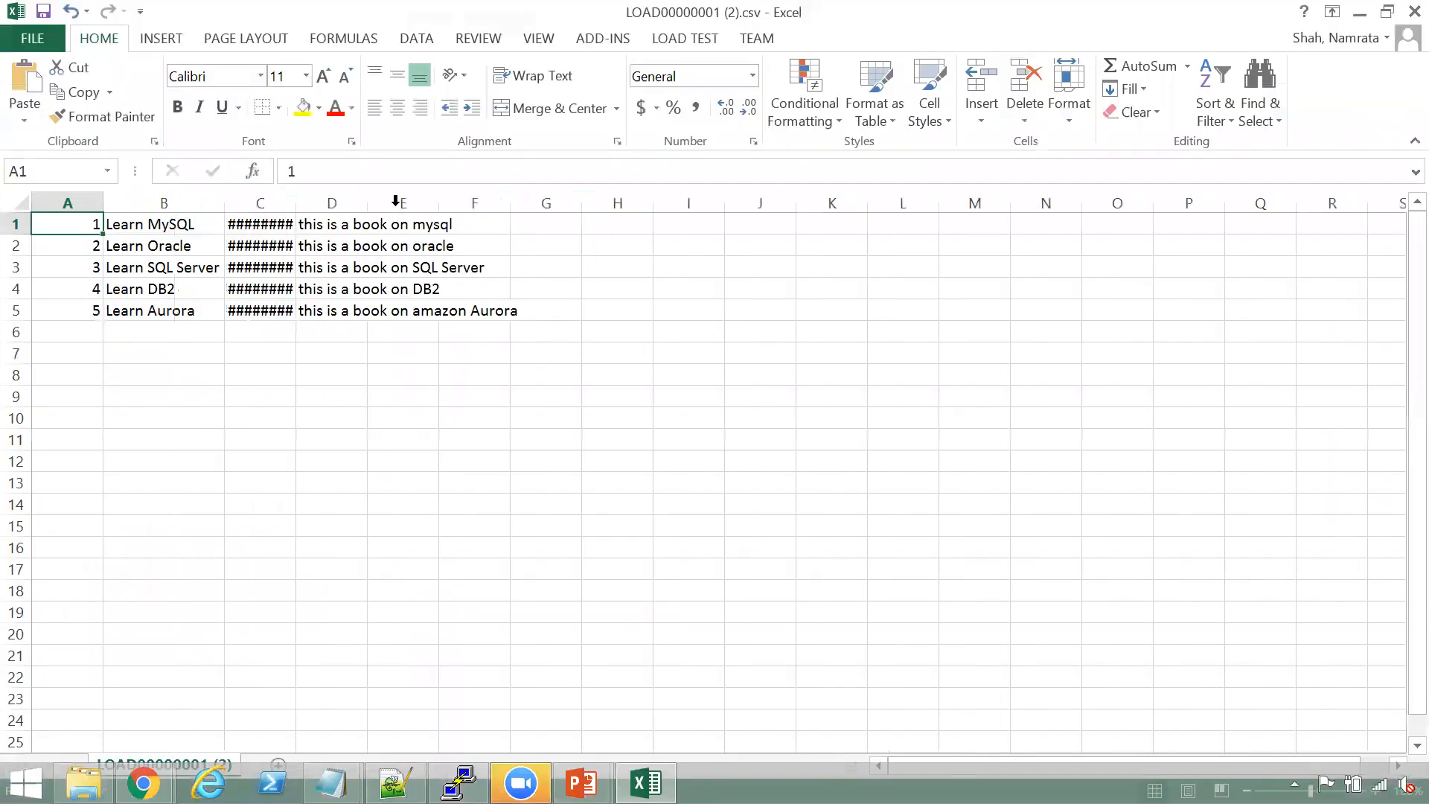
double_click(289, 205)
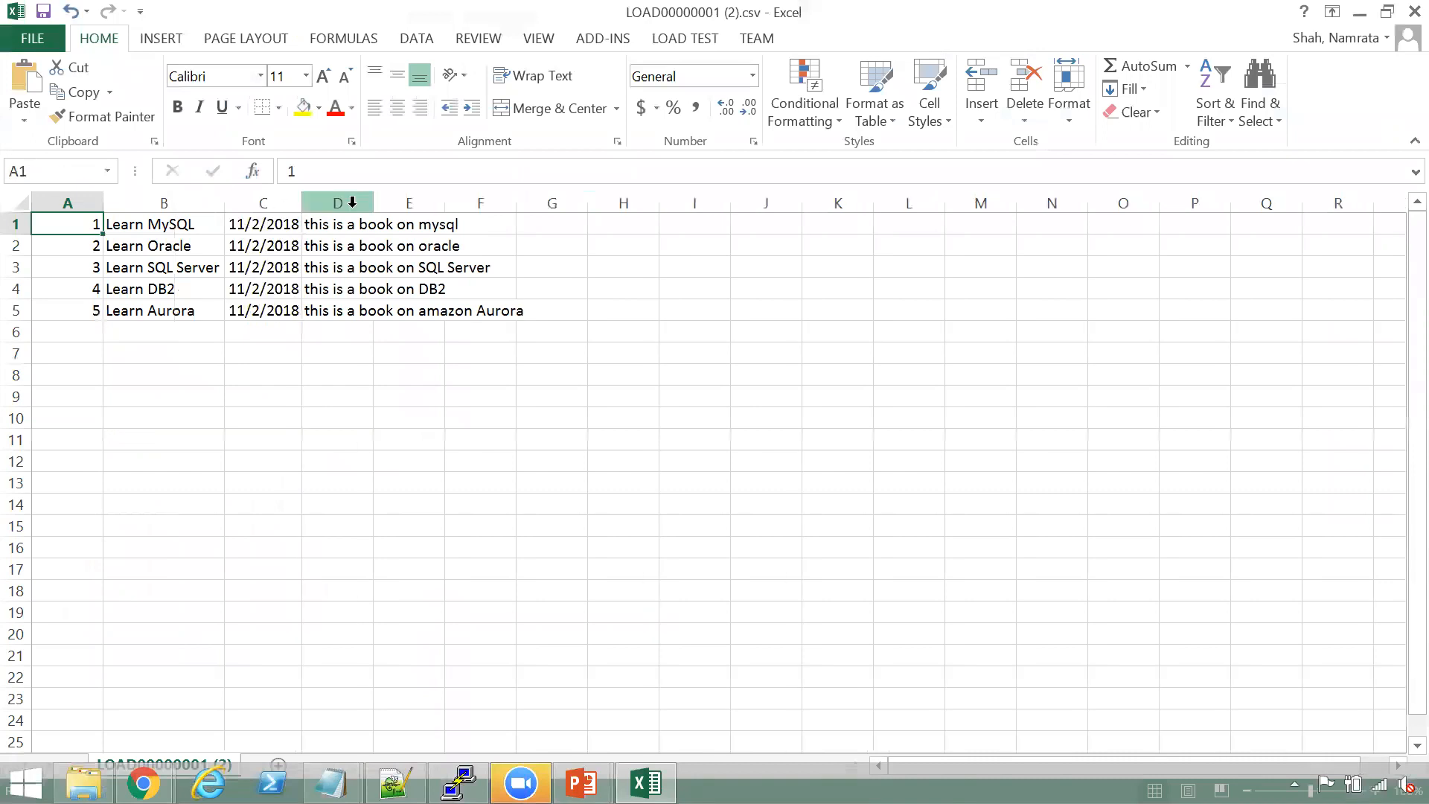
double_click(374, 205)
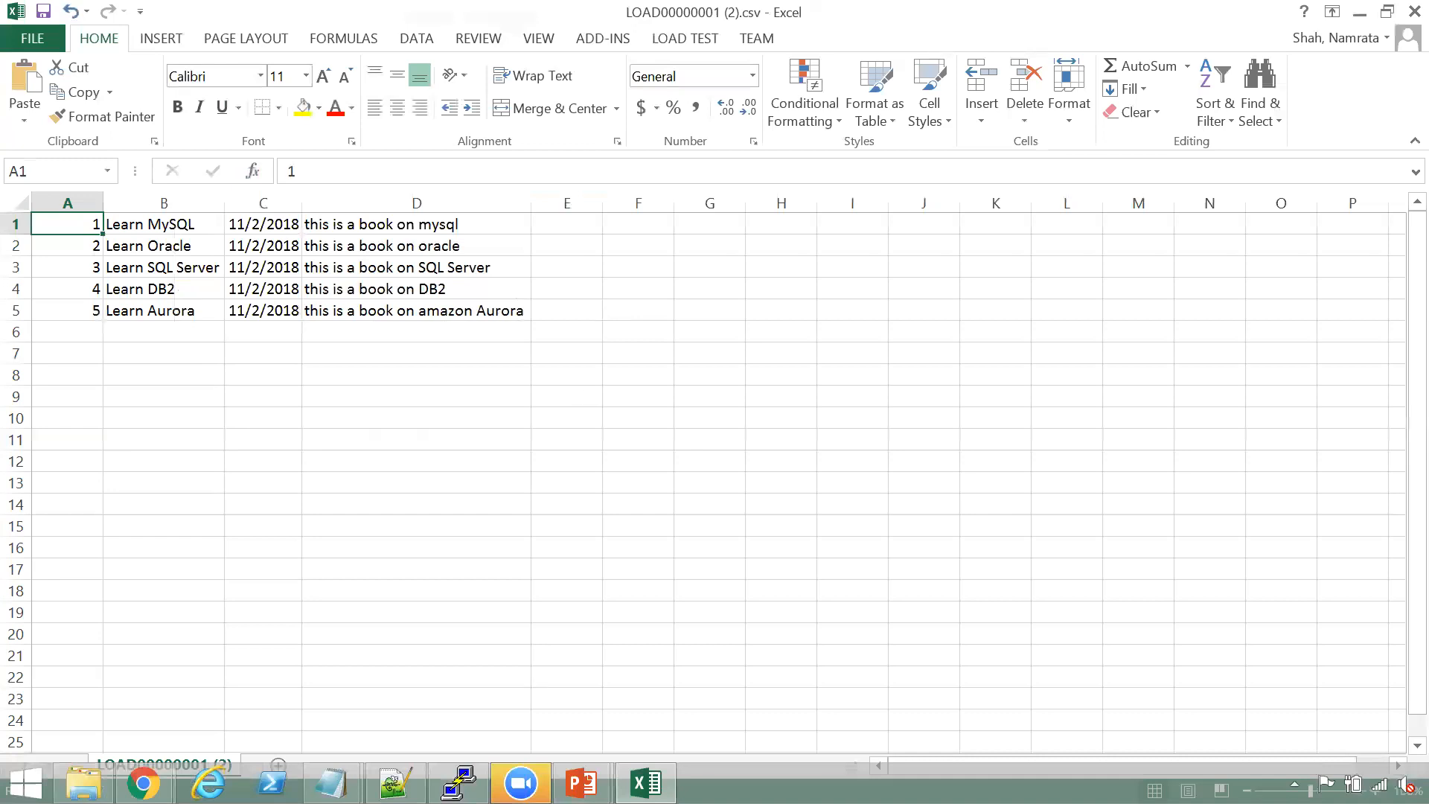
Switch from the CSV file to the open PowerPoint presentation
click(582, 783)
click(574, 668)
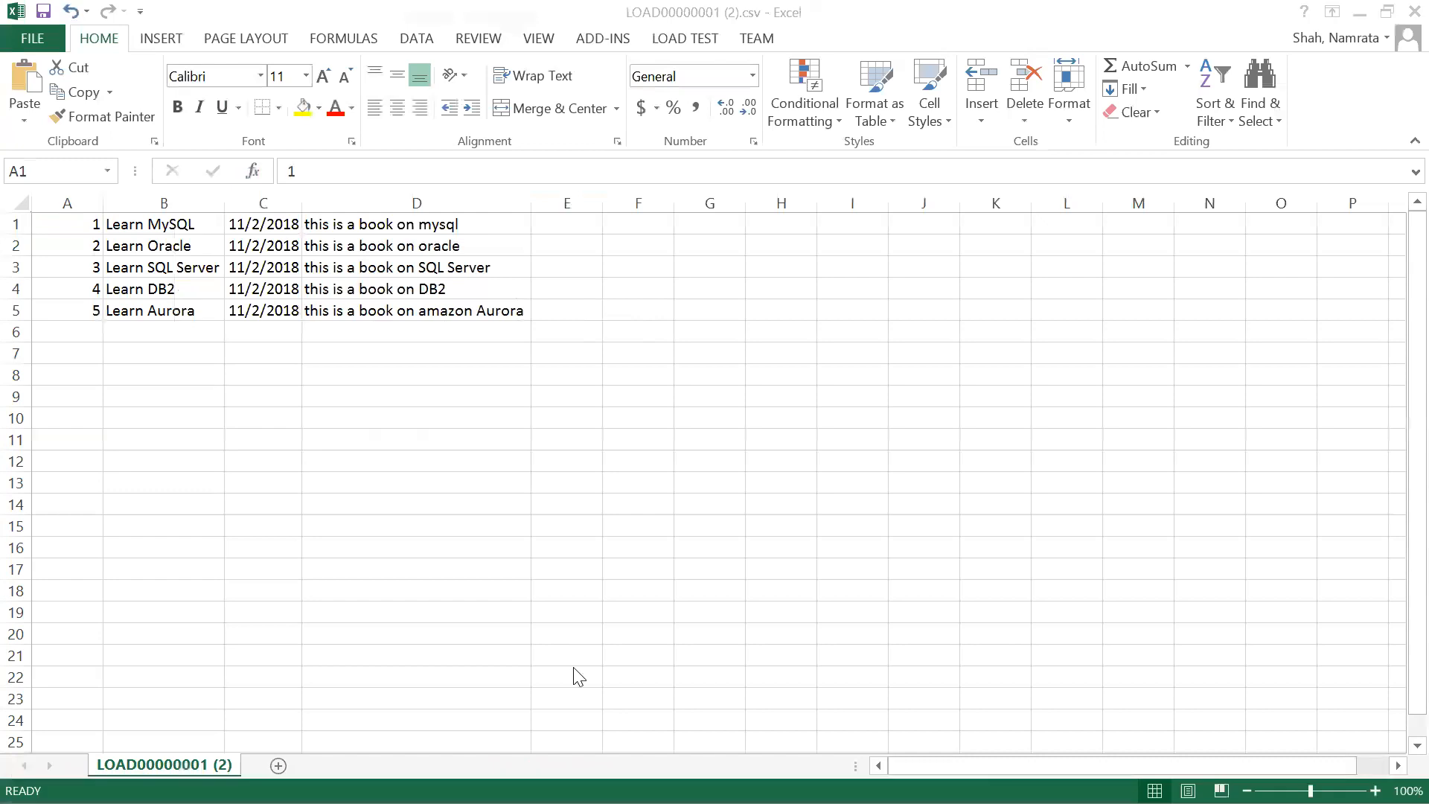
click(621, 618)
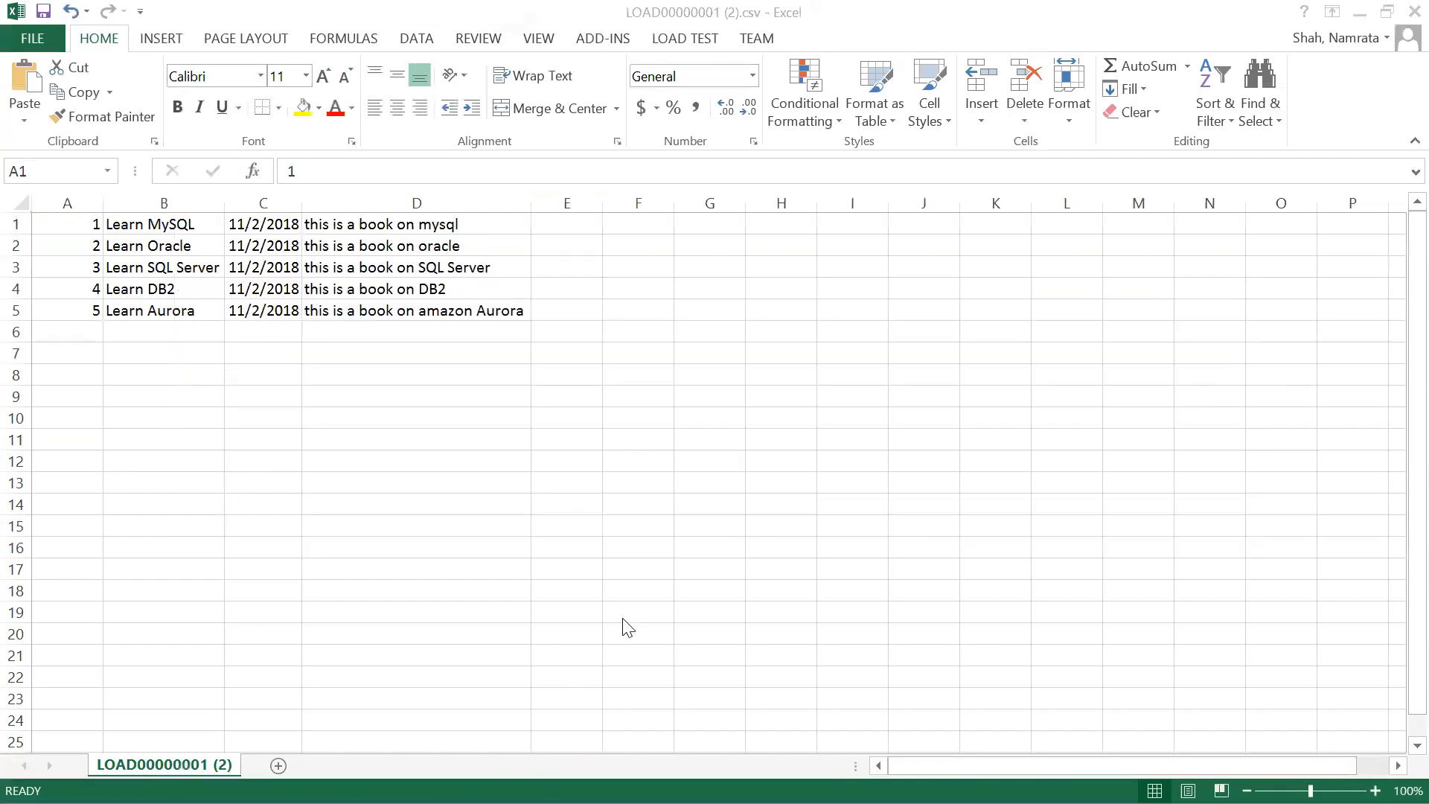